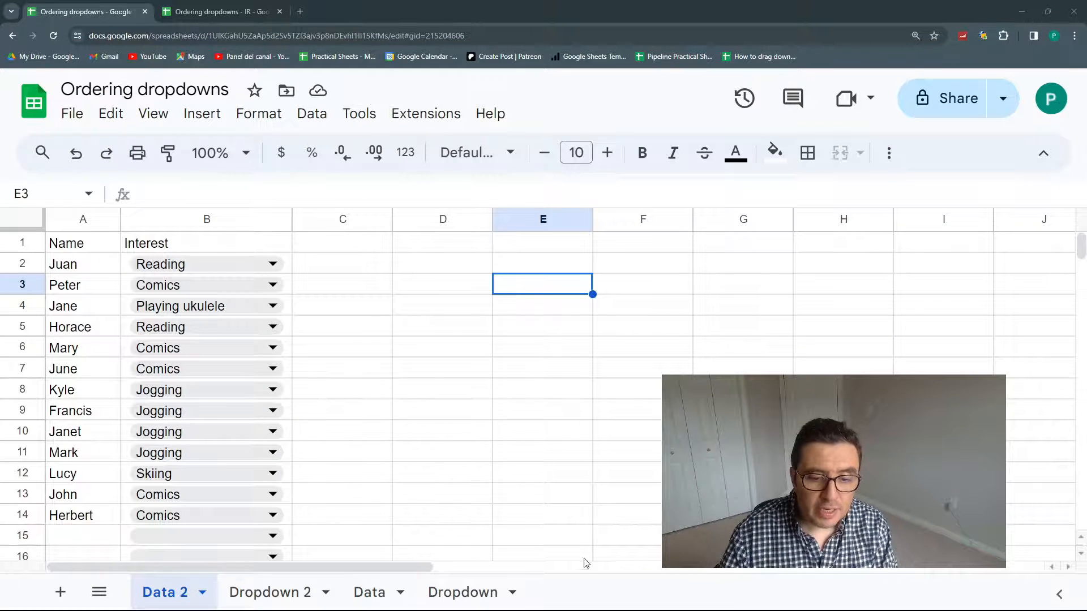
Step: Examine the country dropdown in A2 of the Dropdown sheet and the Country, Population and Land Area columns on the Data sheet
click(375, 592)
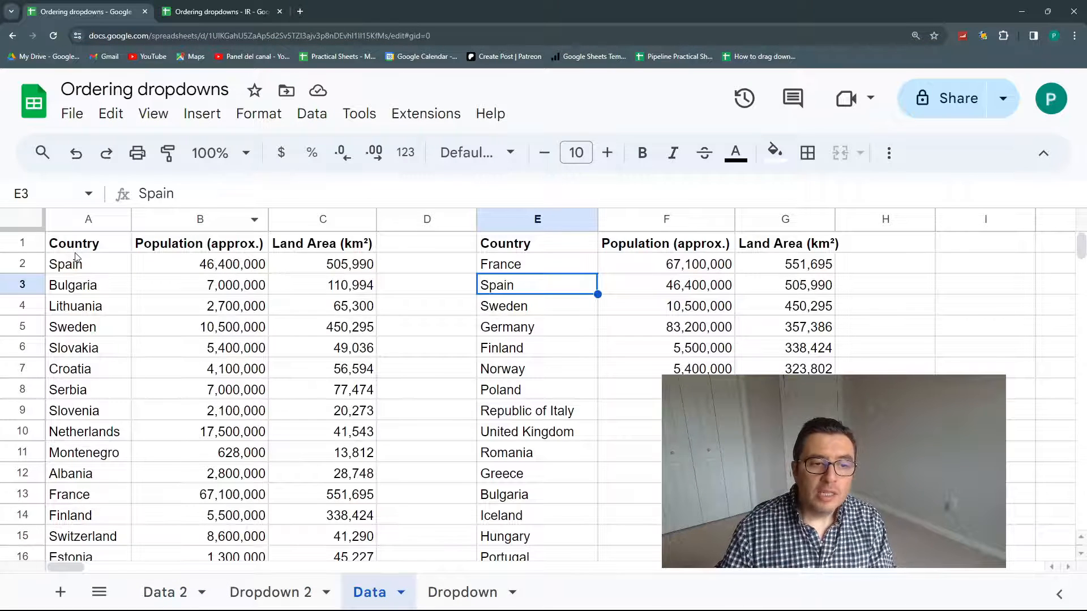
click(459, 592)
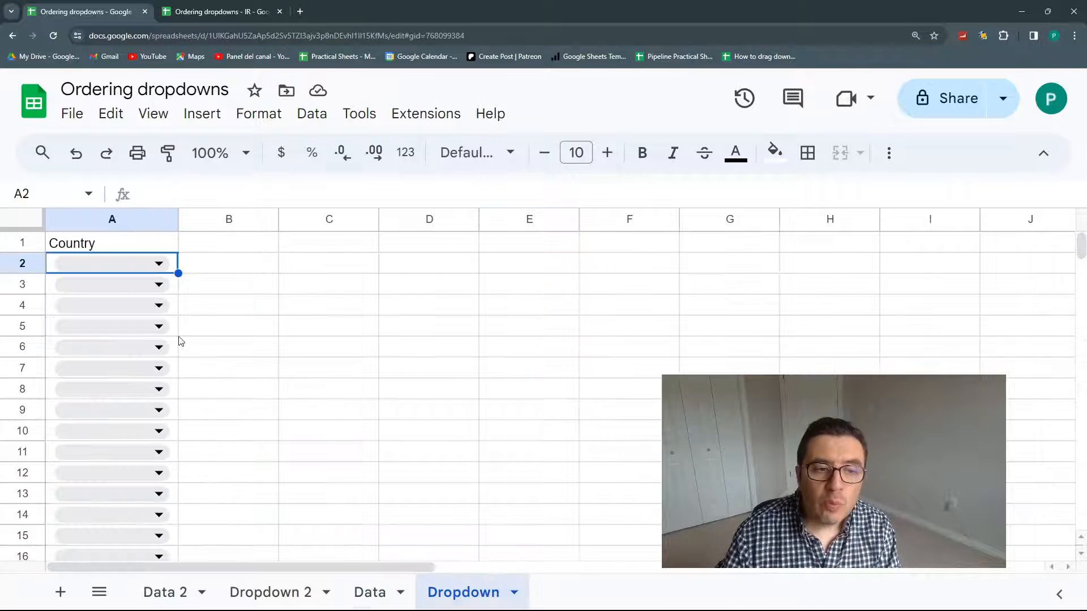
click(163, 265)
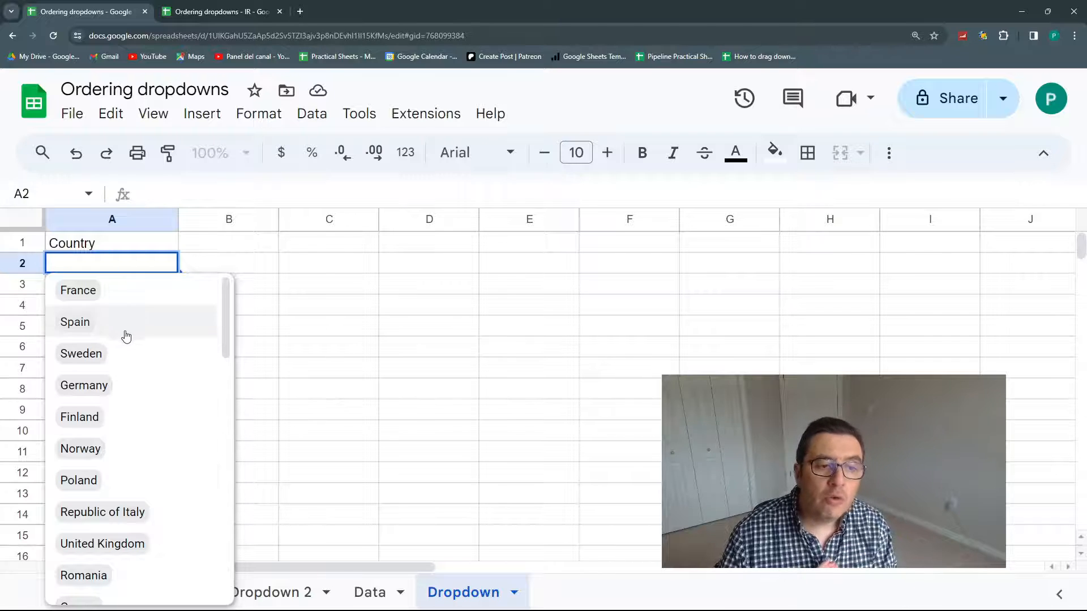
click(345, 481)
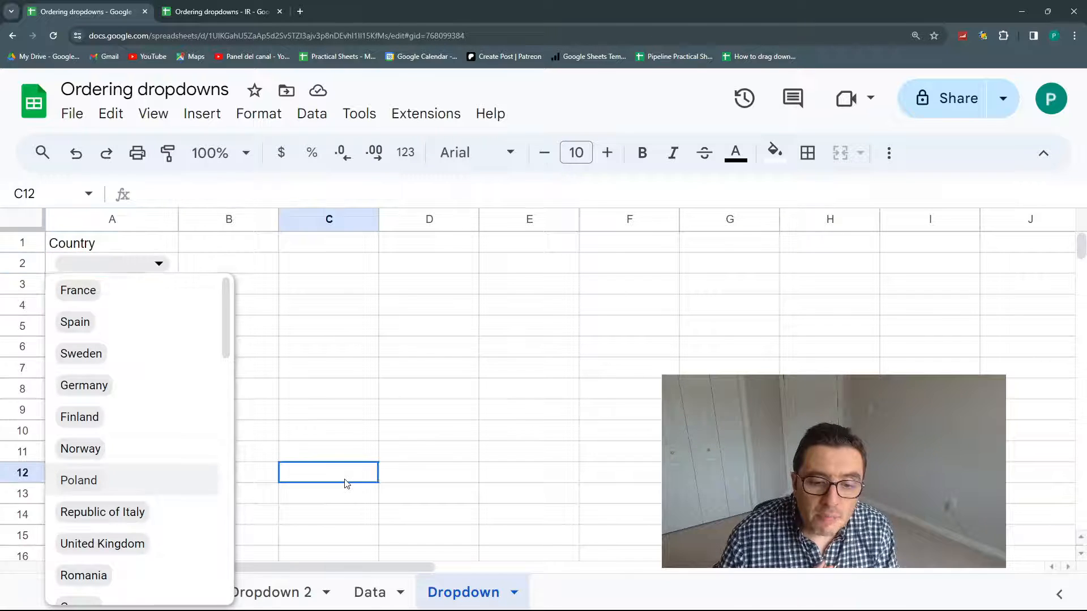
click(160, 263)
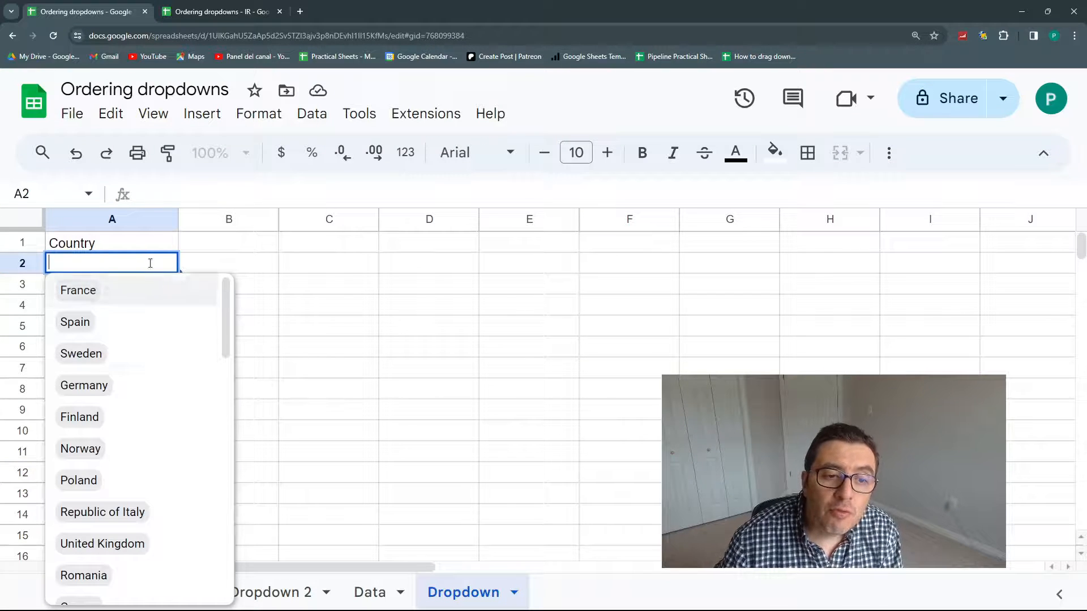
click(365, 591)
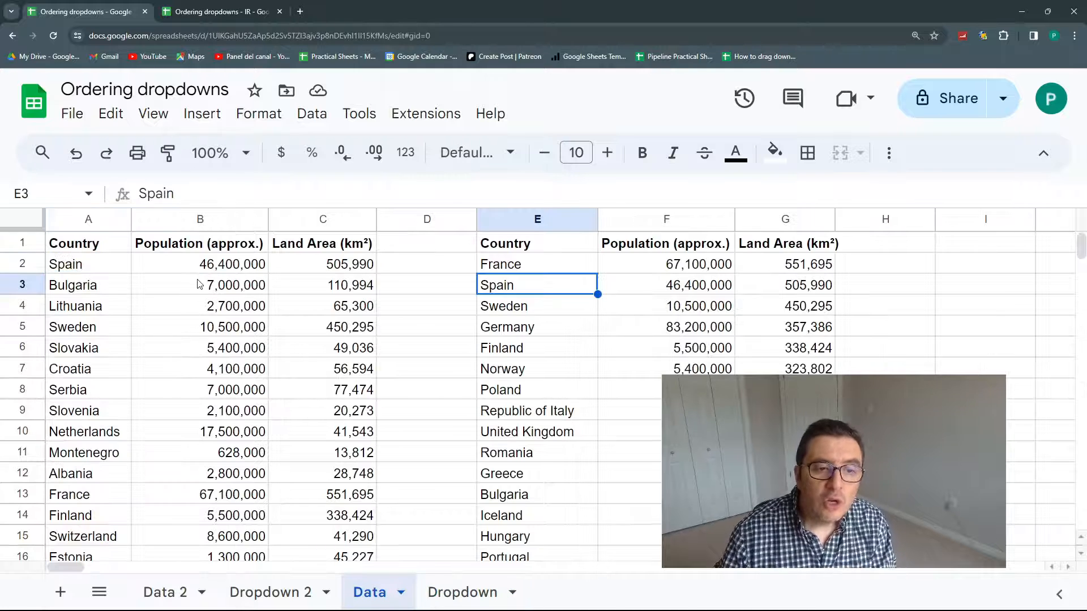
drag(115, 265, 100, 453)
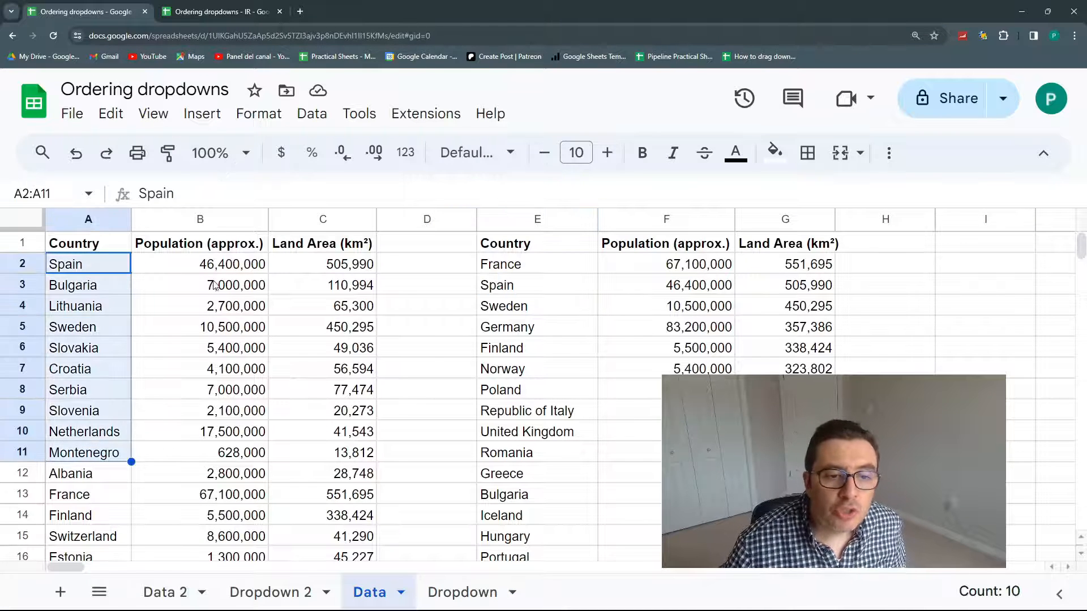
drag(219, 264, 212, 501)
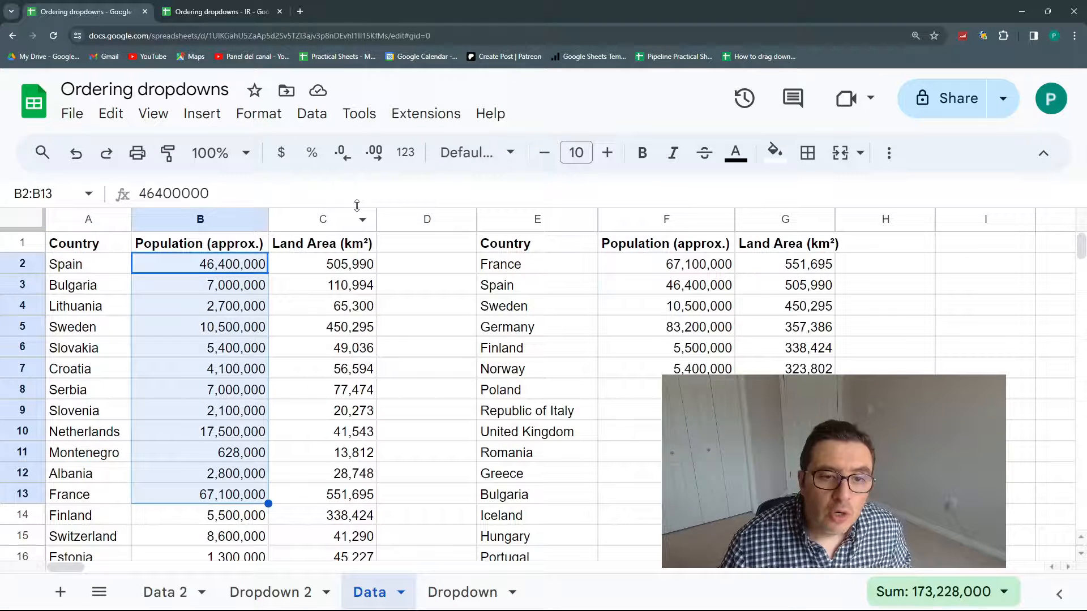
drag(326, 267, 325, 472)
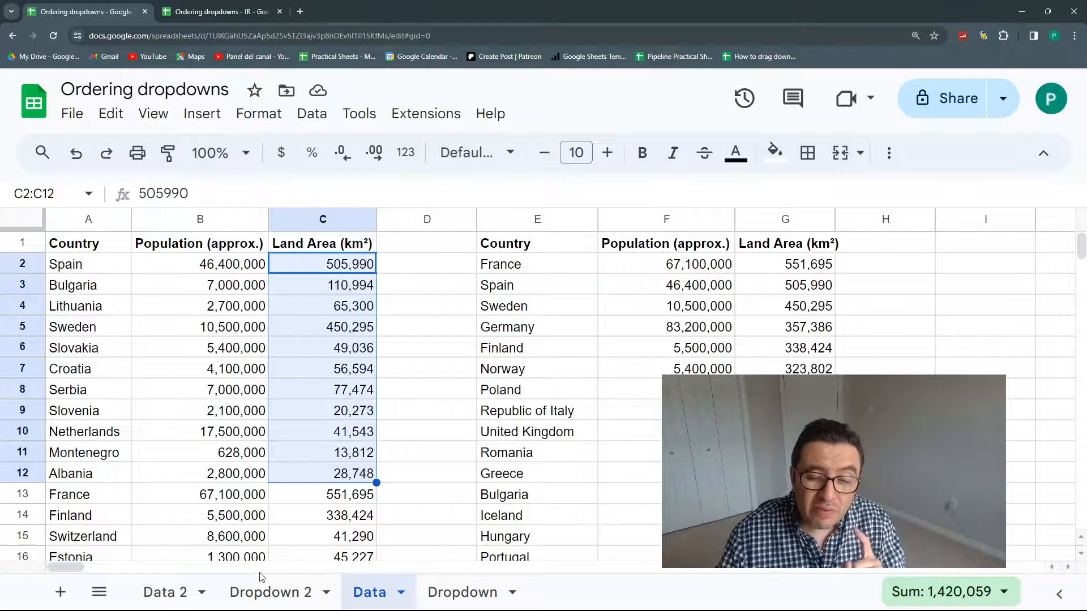
Step: Review the interest frequencies on the Dropdown 2 sheet and the option order of the B15 dropdown on Data 2
click(265, 592)
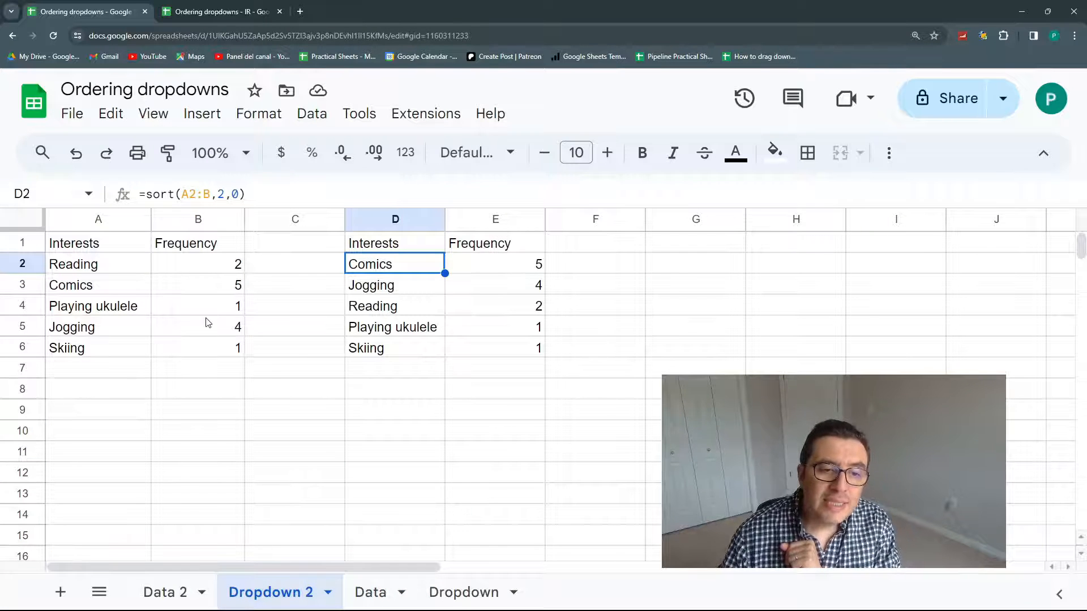
click(169, 589)
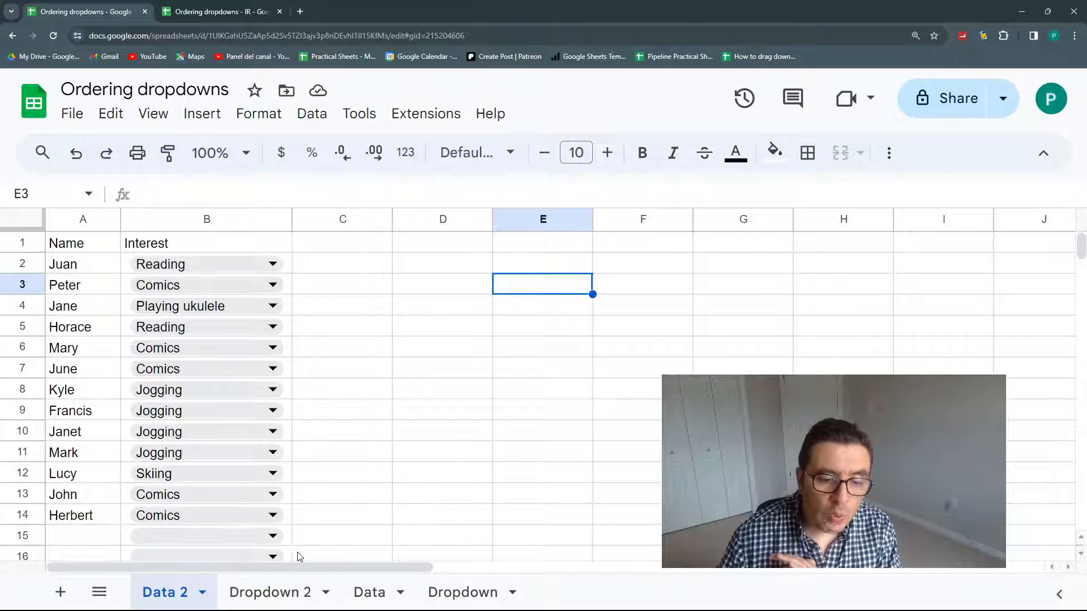
click(274, 535)
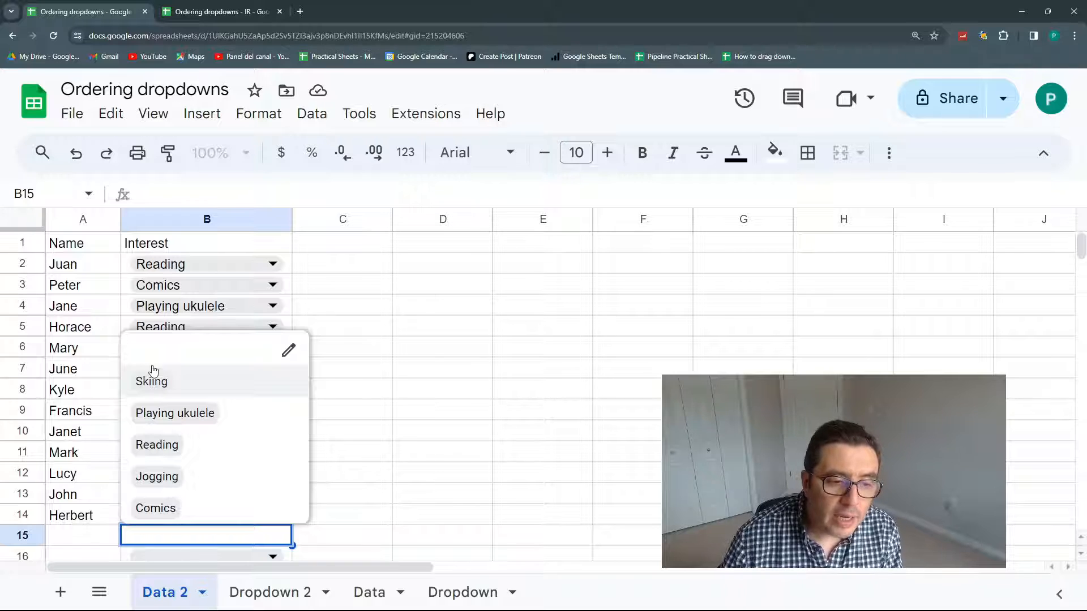
click(386, 456)
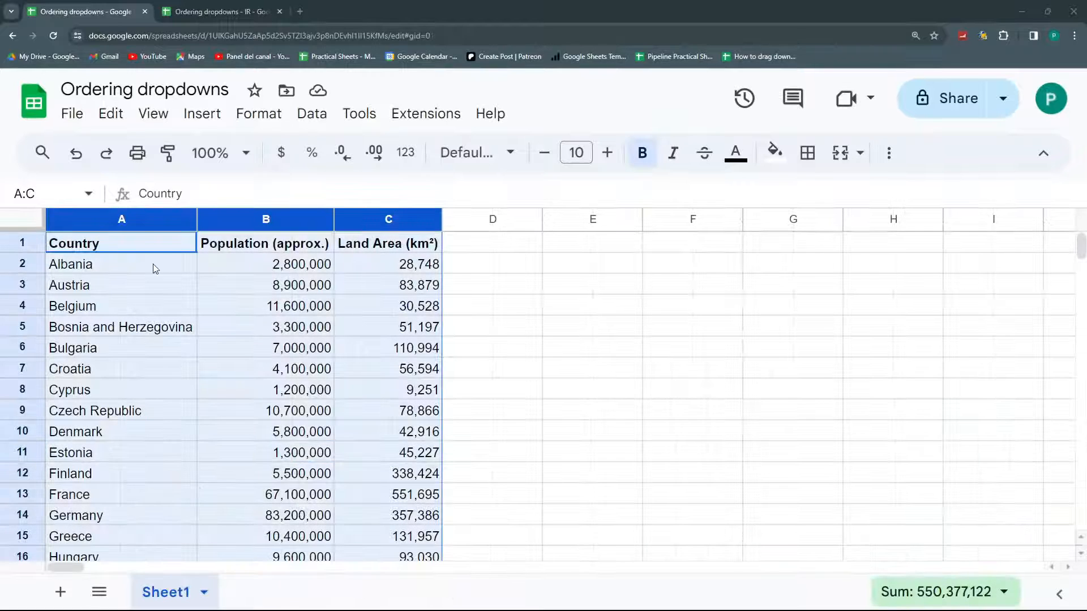
Step: Examine the Country, Population and Land Area columns of the table on Sheet1
drag(153, 264, 416, 474)
click(149, 266)
drag(148, 266, 143, 410)
drag(277, 260, 283, 392)
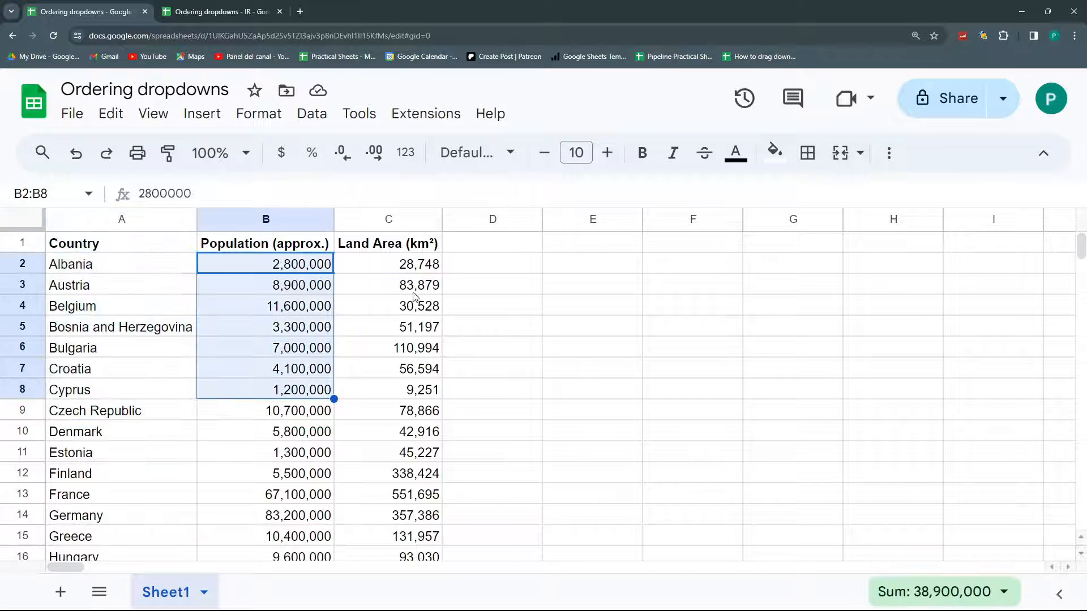
drag(434, 262, 429, 350)
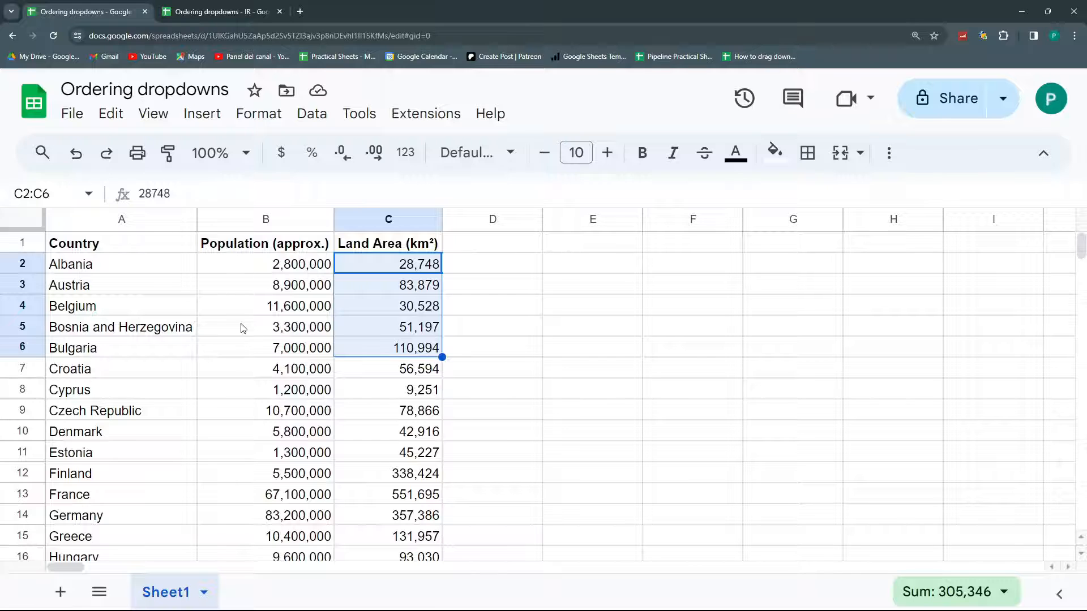
drag(146, 267, 127, 492)
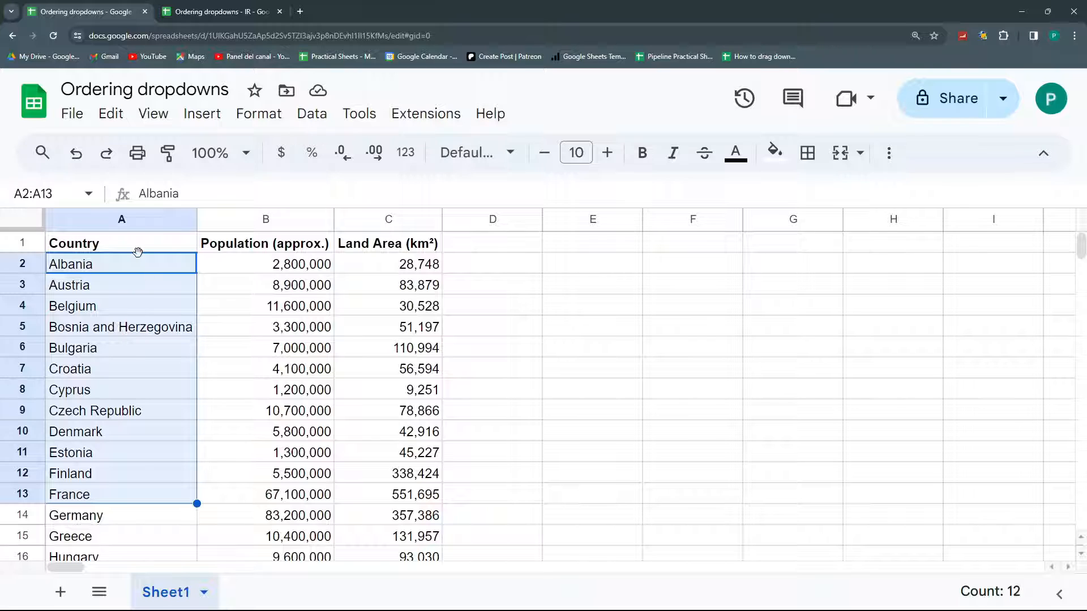
Step: Randomize the row order of the whole country table in A1:C37
click(99, 248)
scroll(369, 369, down, 9)
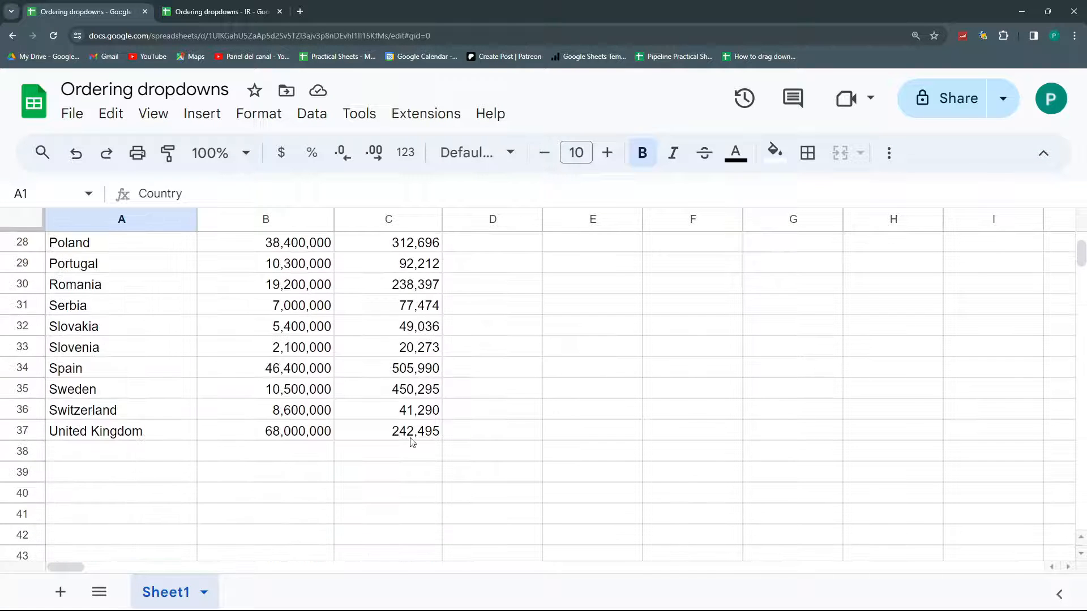
shift+click(411, 439)
scroll(410, 438, up, 9)
click(312, 113)
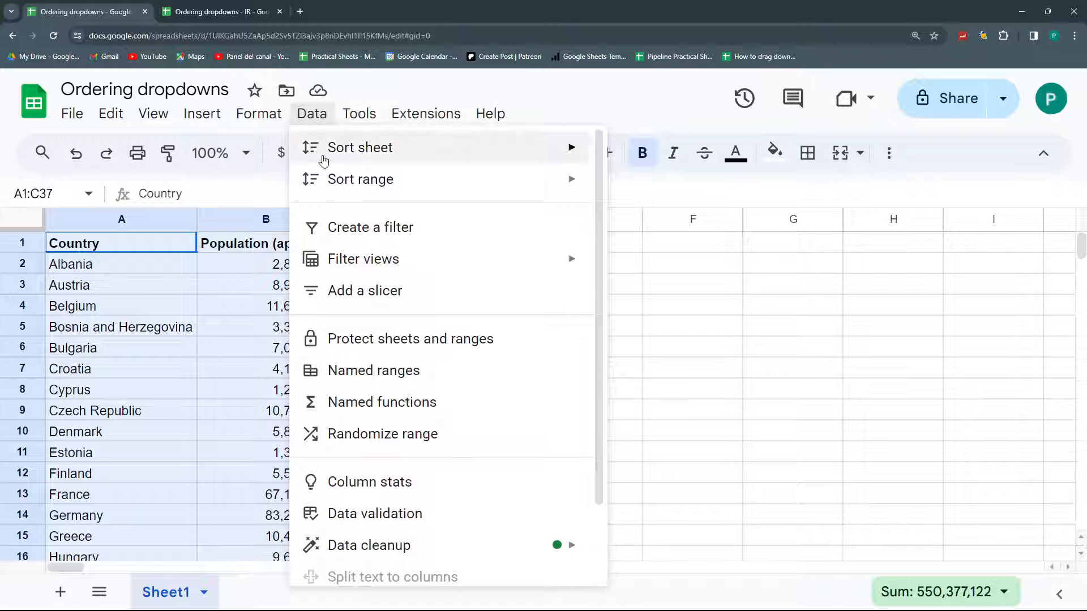
click(423, 439)
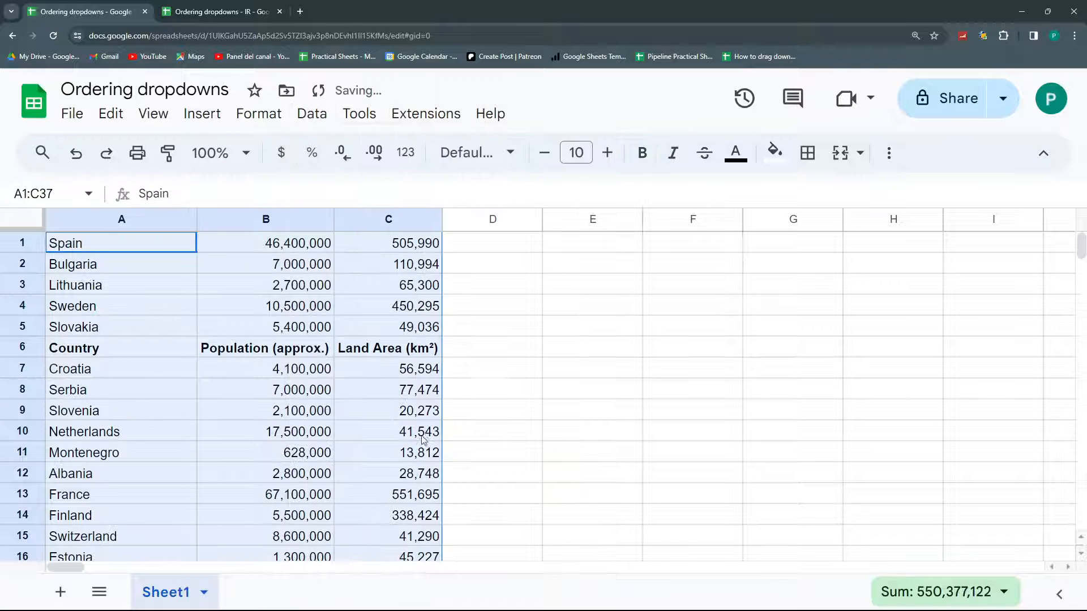
Step: Move the table's header cells into a new row inserted above row 1 and delete the emptied row 7
right_click(35, 243)
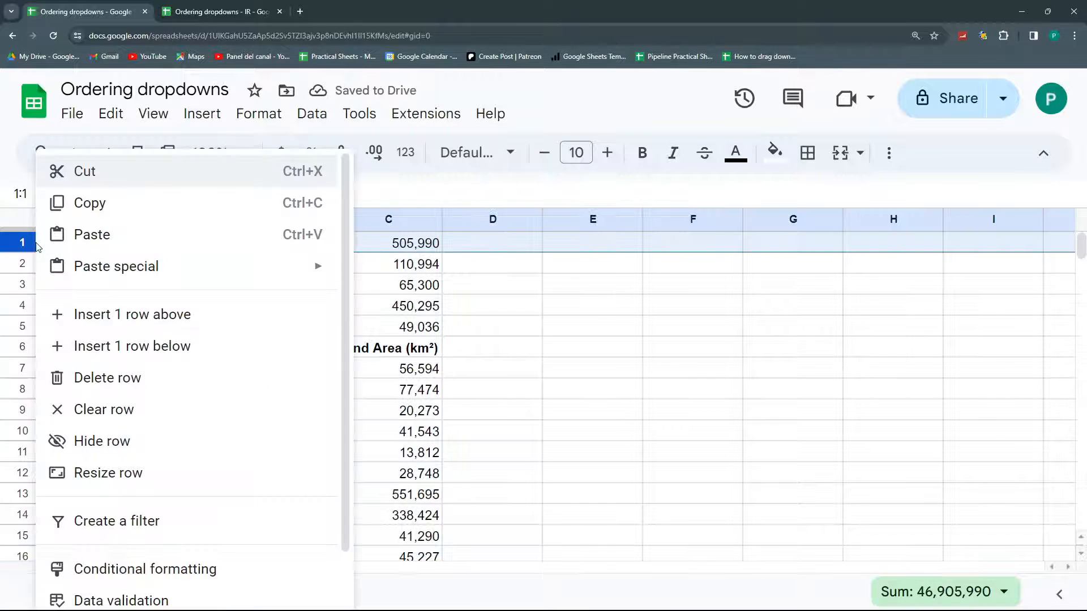
click(138, 317)
drag(153, 368, 388, 245)
click(28, 368)
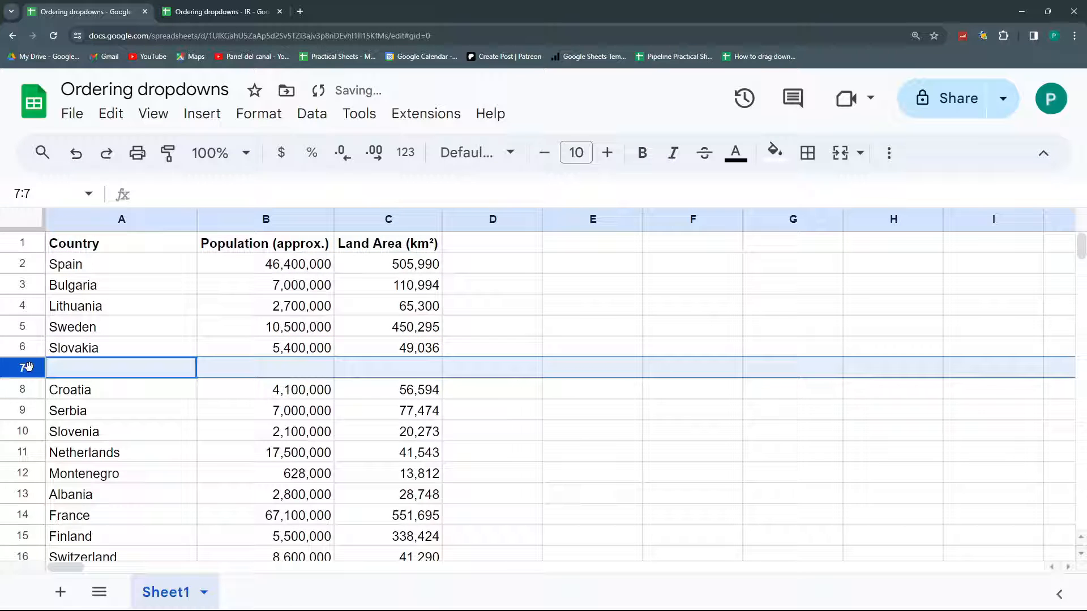
key(ctrl+alt+minus)
click(214, 476)
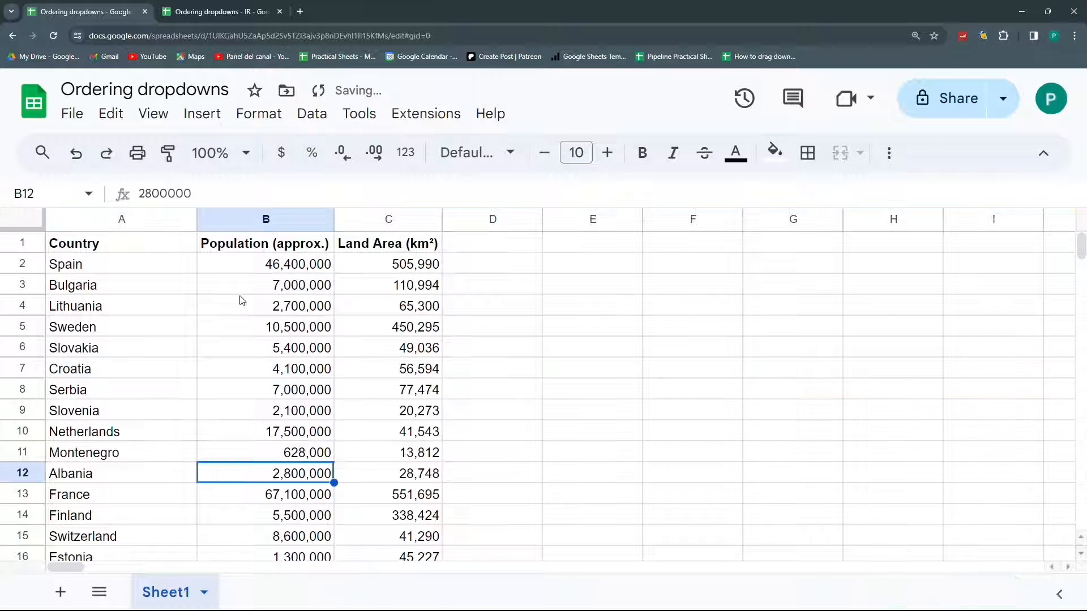
Step: Rename Sheet1 as Data
double_click(176, 598)
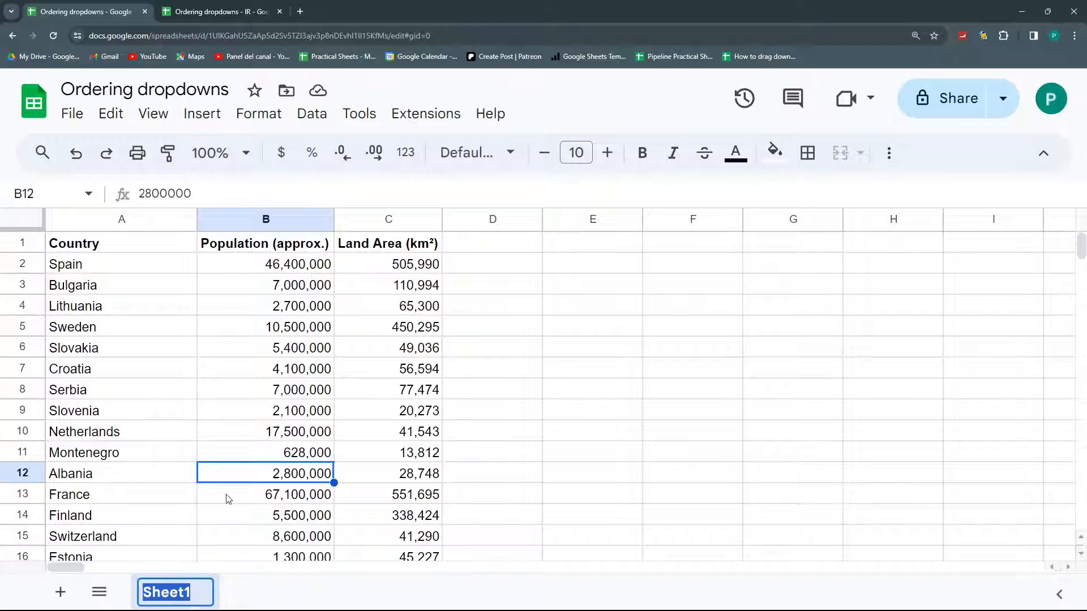
text(Data)
key(Return)
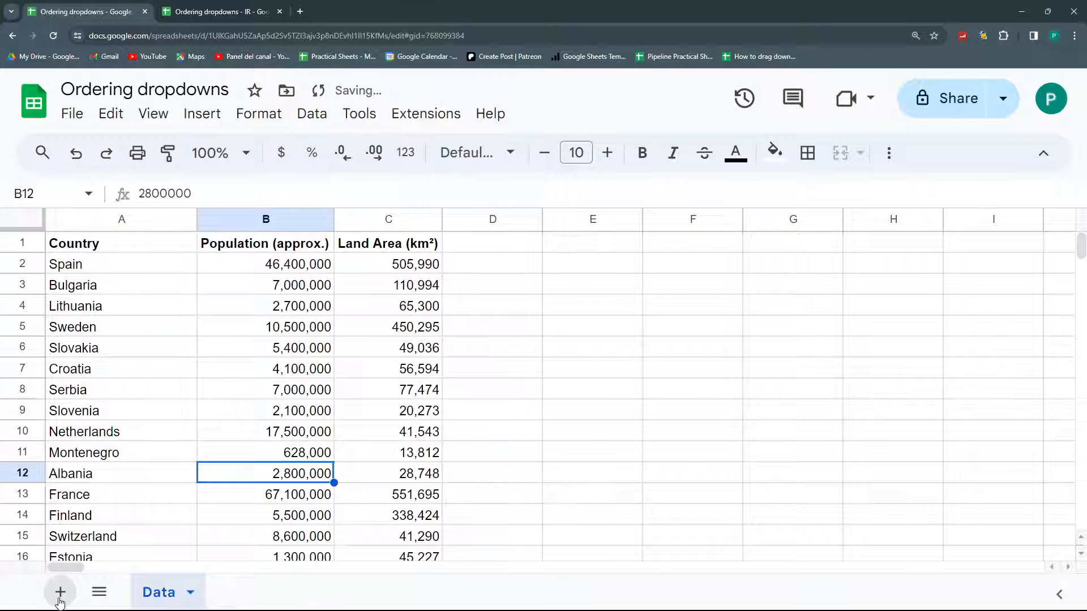
Step: Add a new sheet and name it Dropdown
click(59, 598)
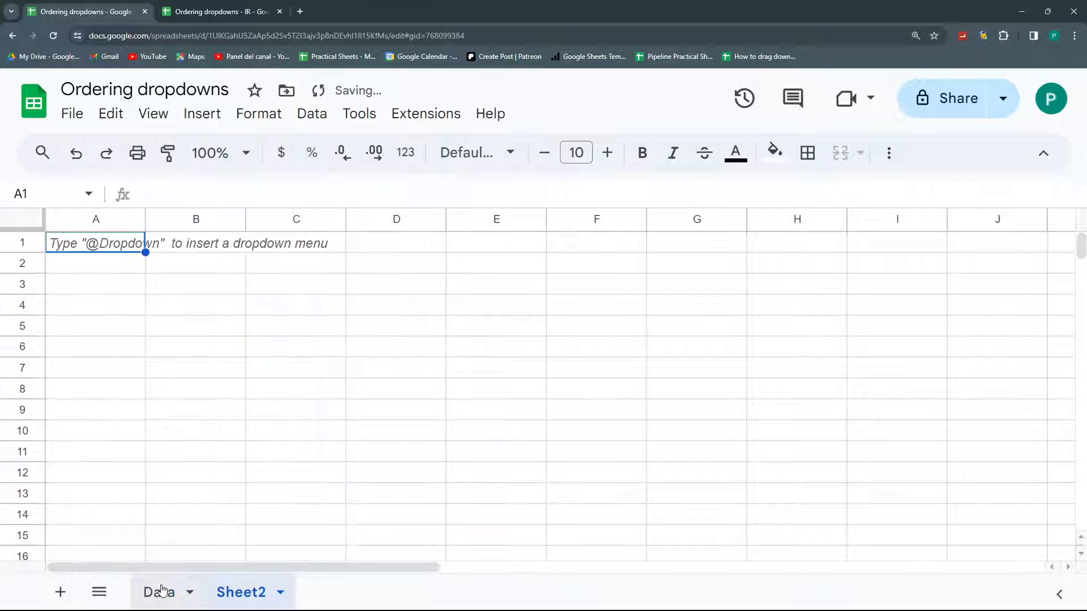
double_click(232, 595)
text(Dropdown)
key(Return)
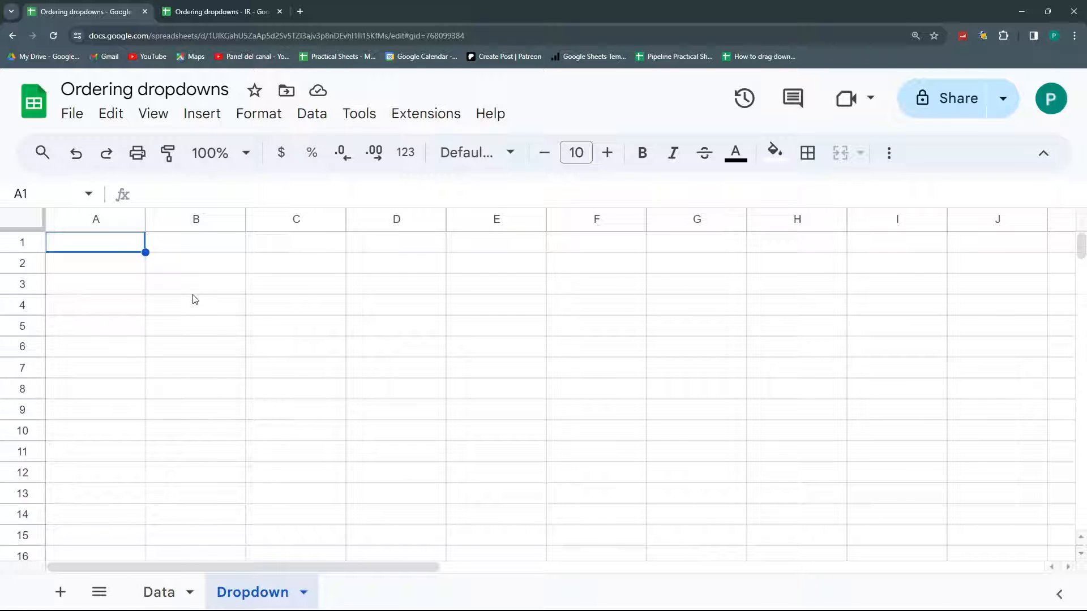
Step: Enter the heading Country in cell A1 of the Dropdown sheet
click(131, 267)
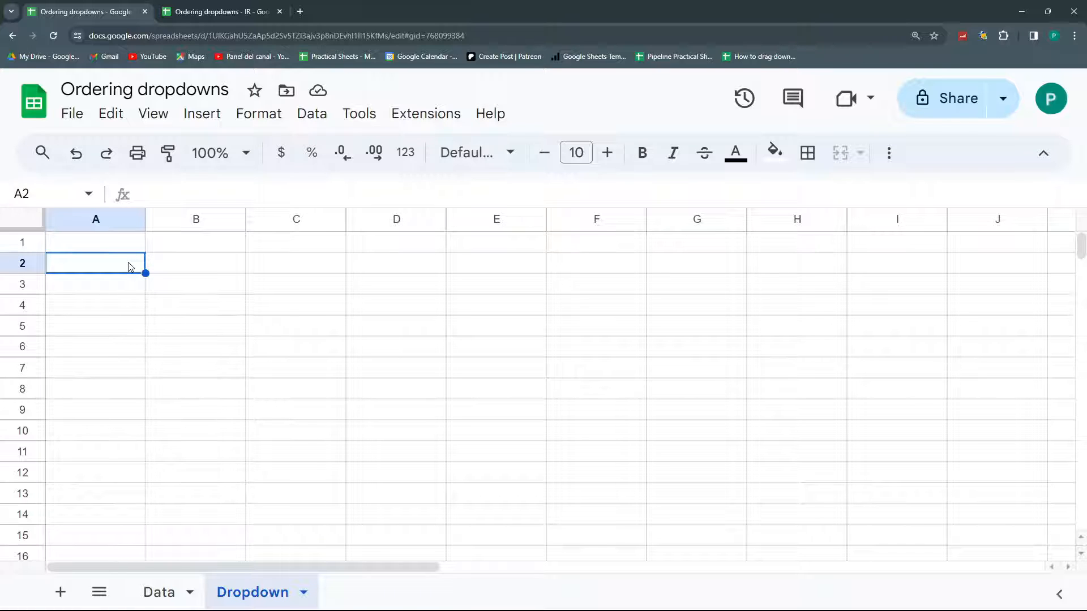
text(Cou)
key(Escape)
key(Up)
text(Country)
key(Return)
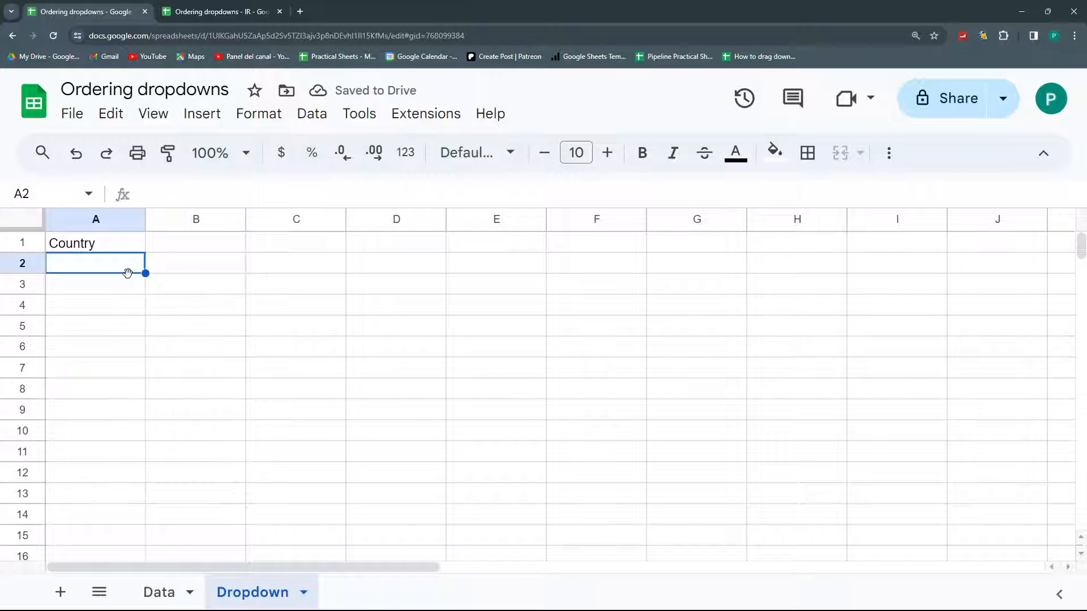
Step: Insert a dropdown in cell A2, finding the command by searching for "drop"
click(43, 152)
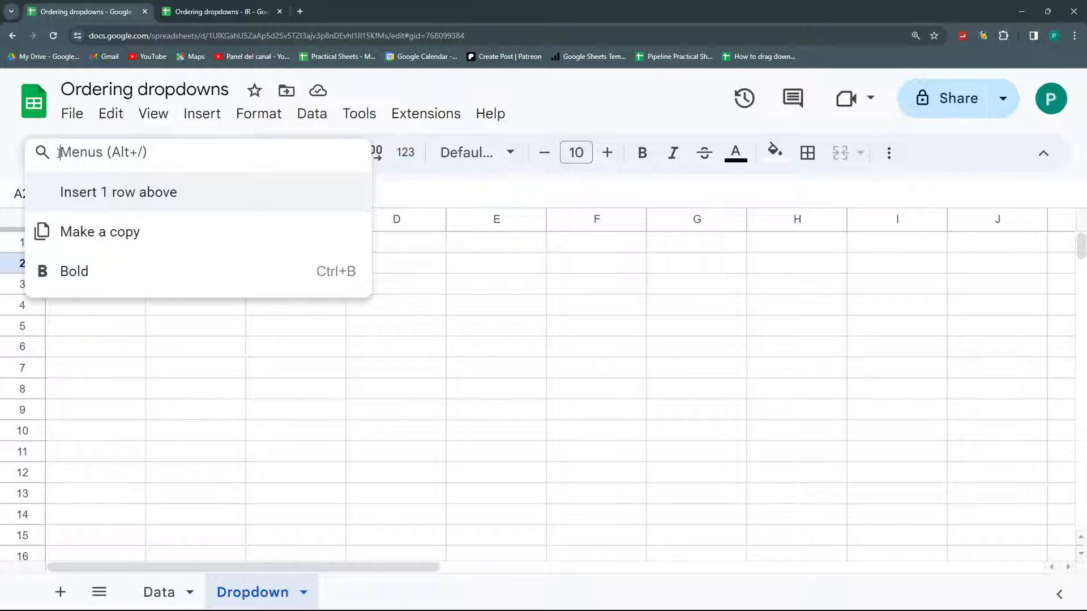
text(drop)
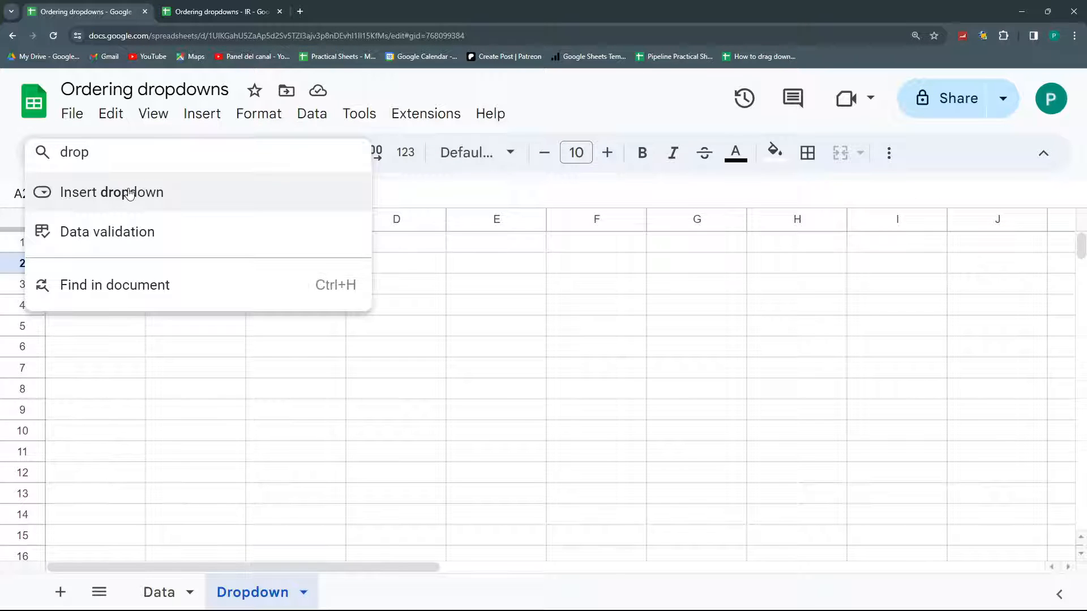
click(130, 193)
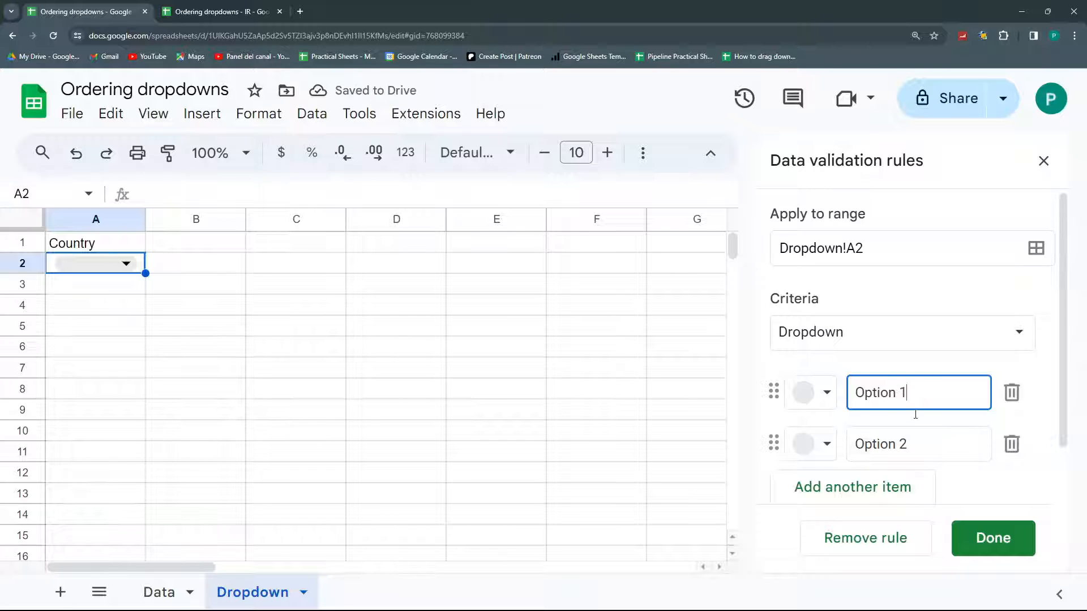
Step: Move Option 2 above Option 1 in the dropdown's item list
scroll(903, 368, down, 1)
drag(919, 338, 854, 336)
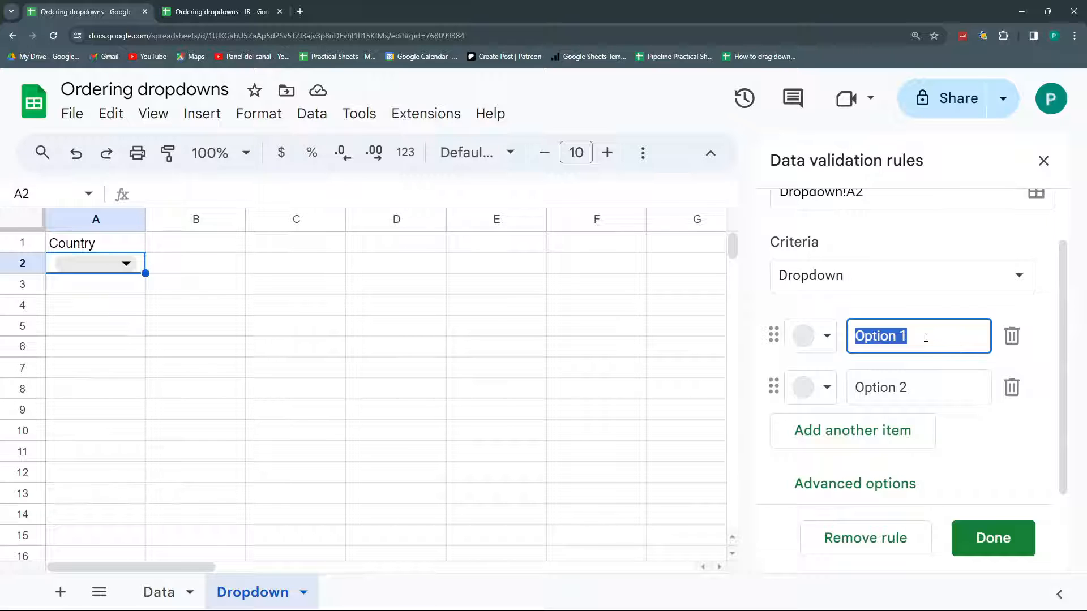
drag(773, 387, 773, 336)
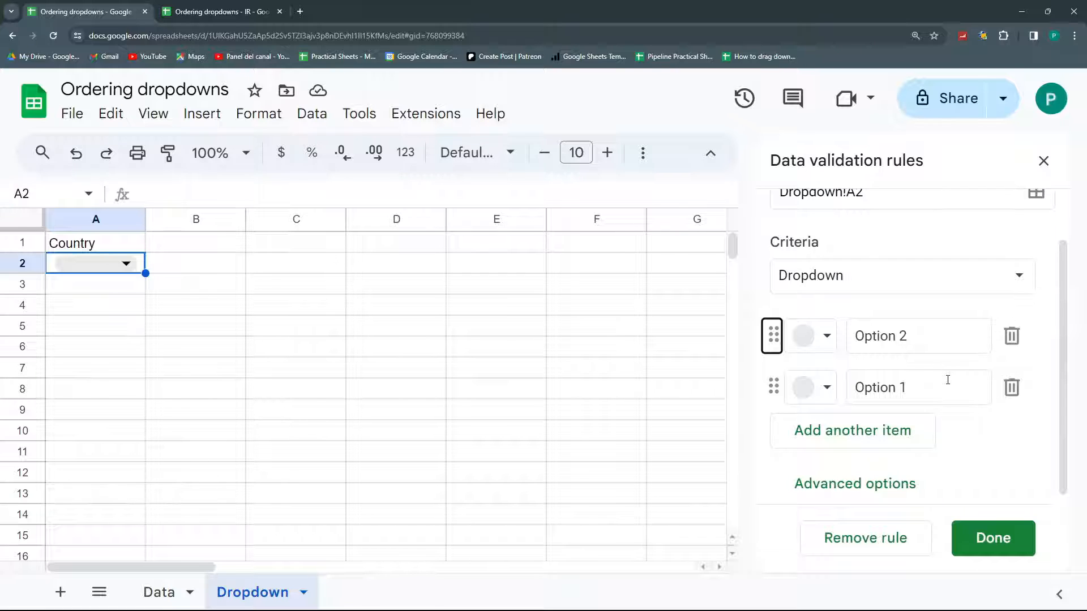
Step: Define the dropdown items in order as "1. Yes", "2. No" and "3. Maybe"
drag(924, 335, 852, 335)
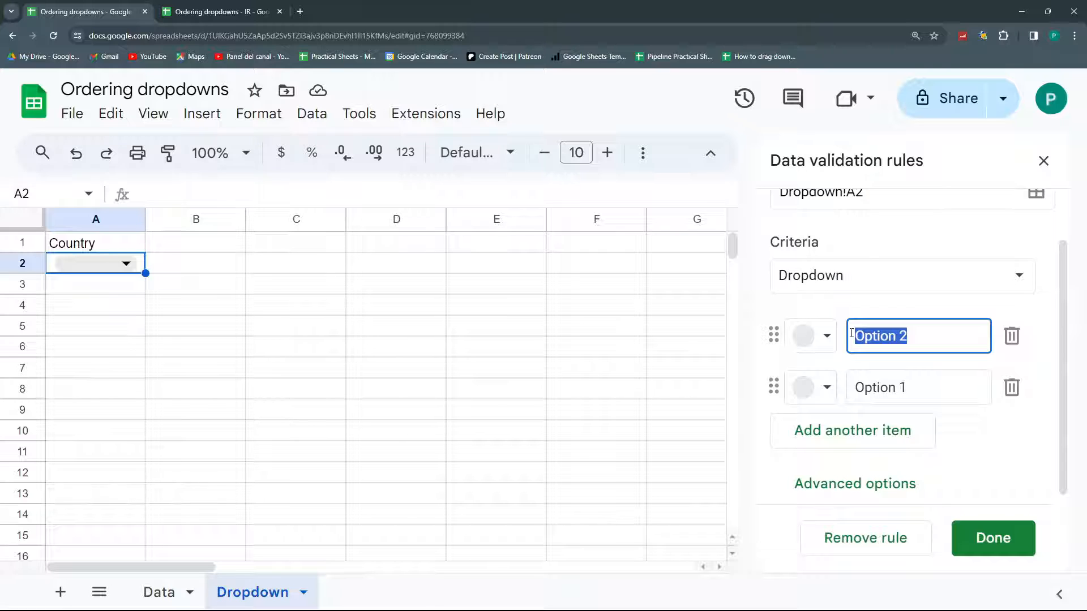
text(1)
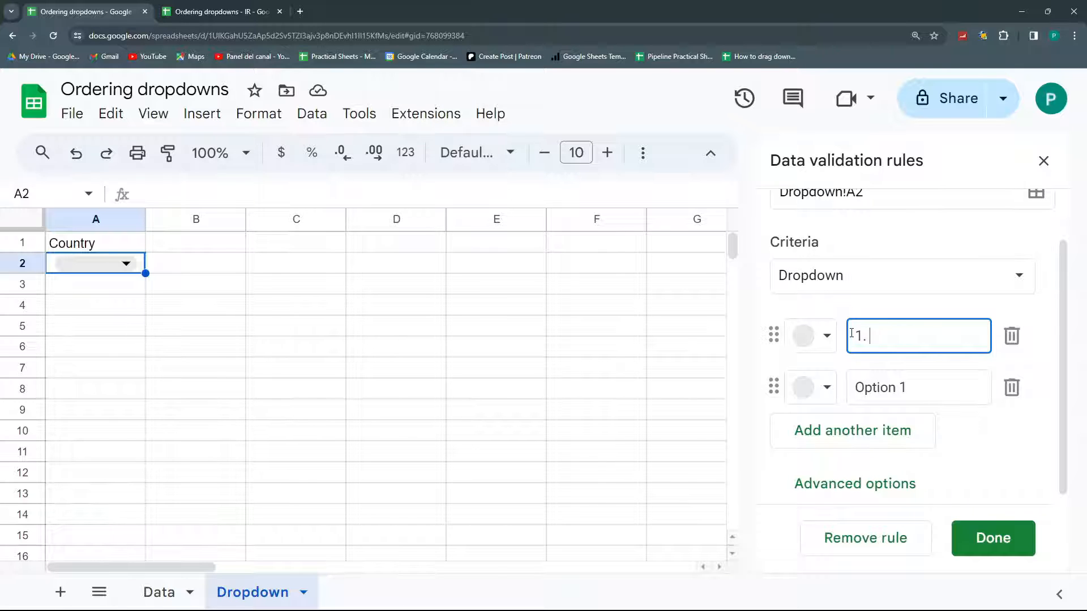
text(. Yes)
drag(917, 388, 819, 391)
text(2. No)
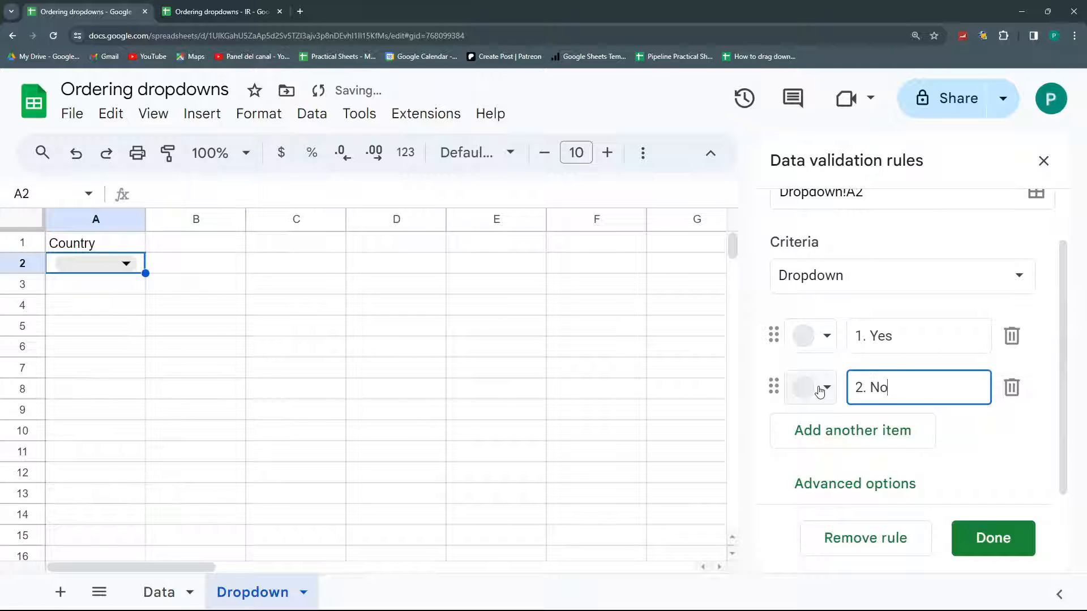
click(806, 438)
text(3. Maybe)
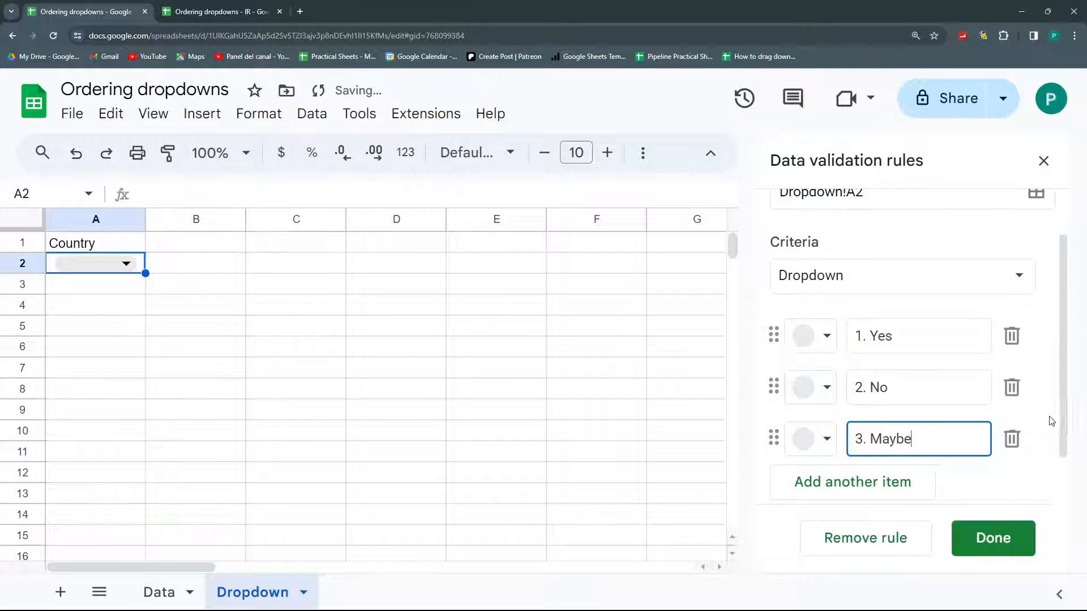
Step: Reorder the dropdown items by moving "3. Maybe" to the first position, followed by moving "1. Yes" above it
click(1051, 422)
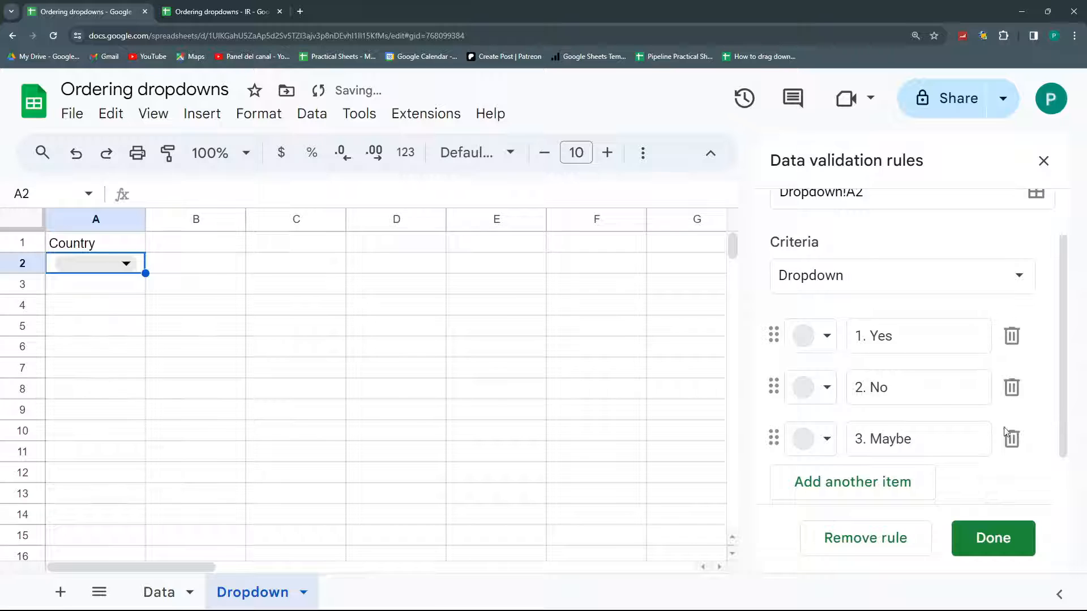
drag(782, 345, 782, 334)
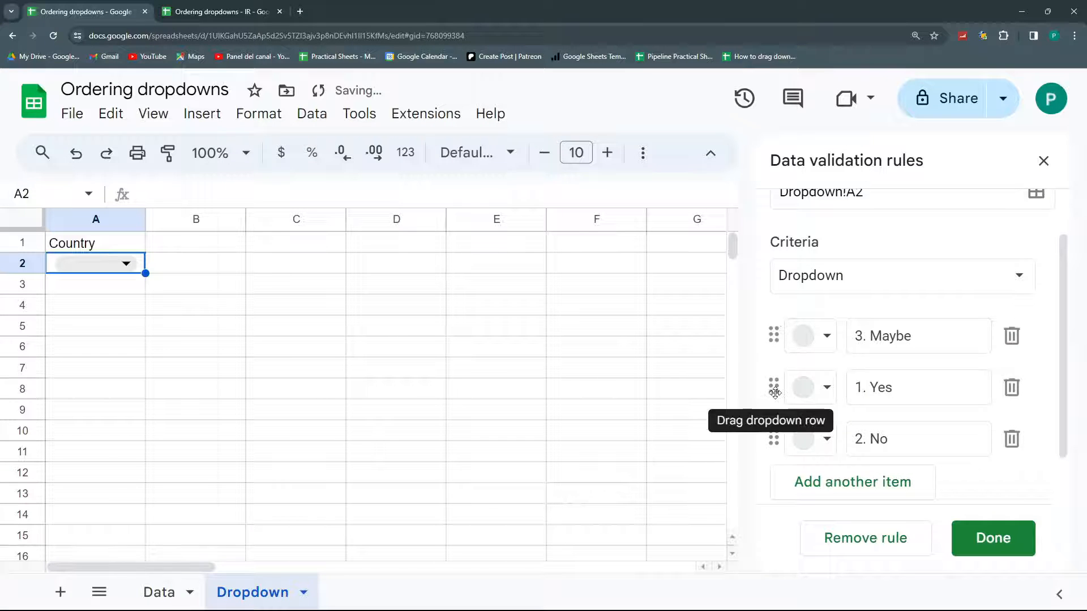
drag(773, 388, 774, 324)
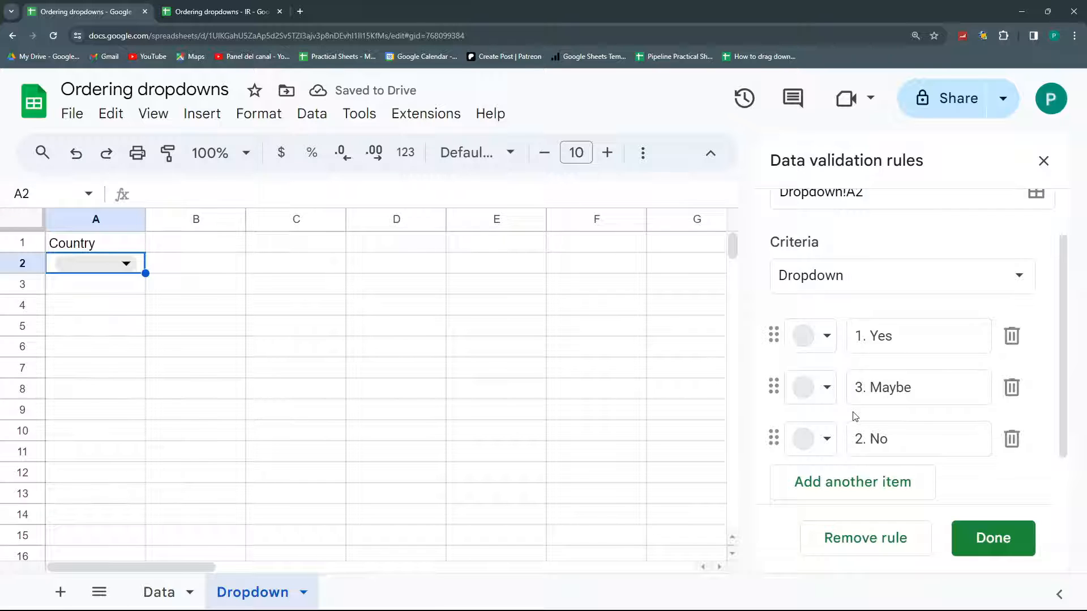
Step: Change the validation criteria to Dropdown (from a range), using the countries in Data!A2:A37 as the source
click(879, 286)
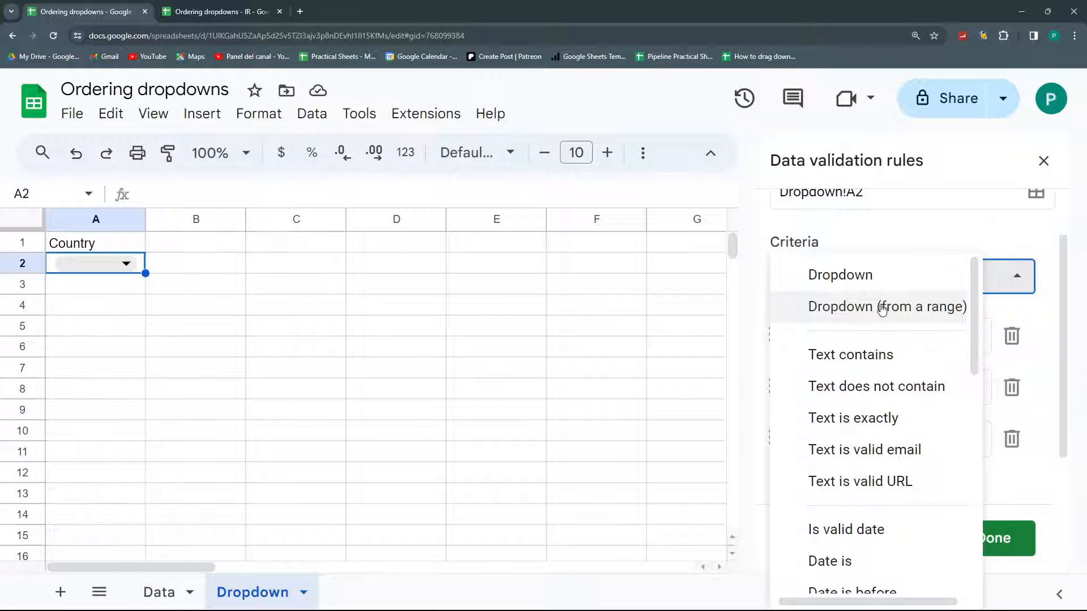
click(881, 307)
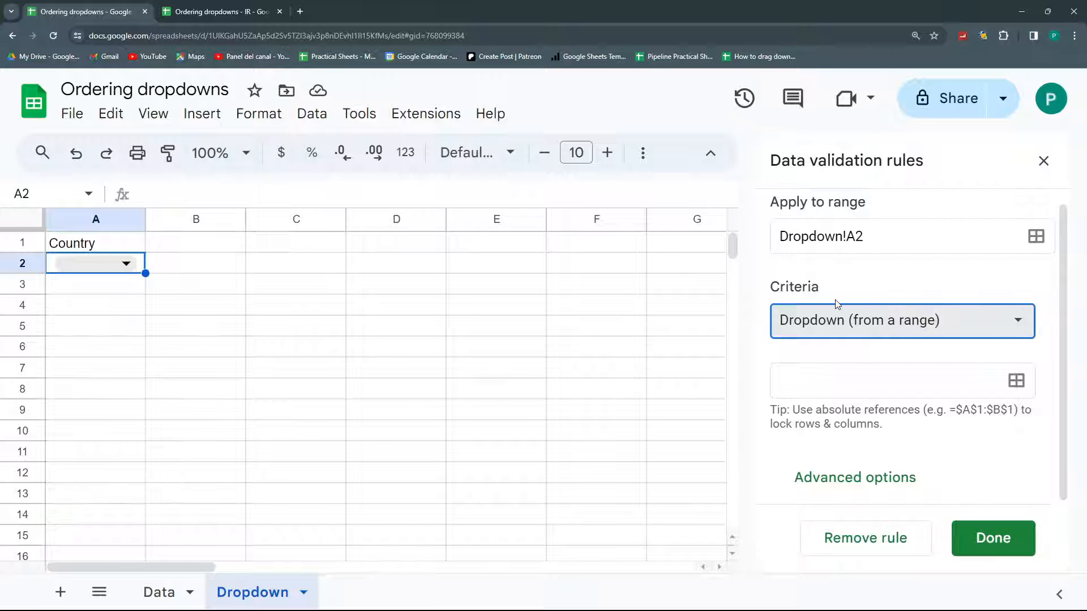
click(1016, 382)
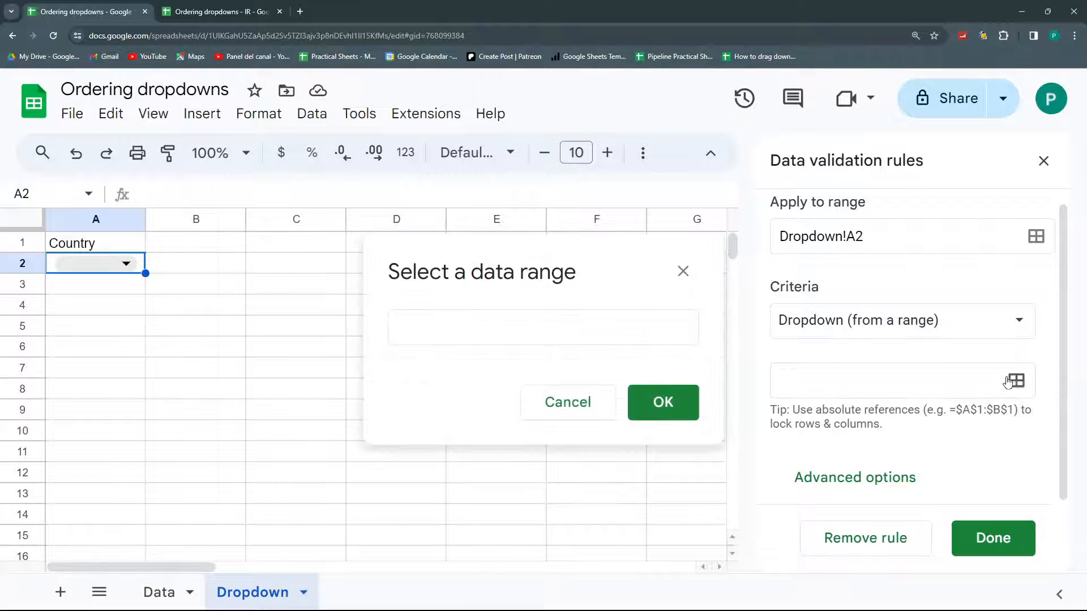
click(466, 321)
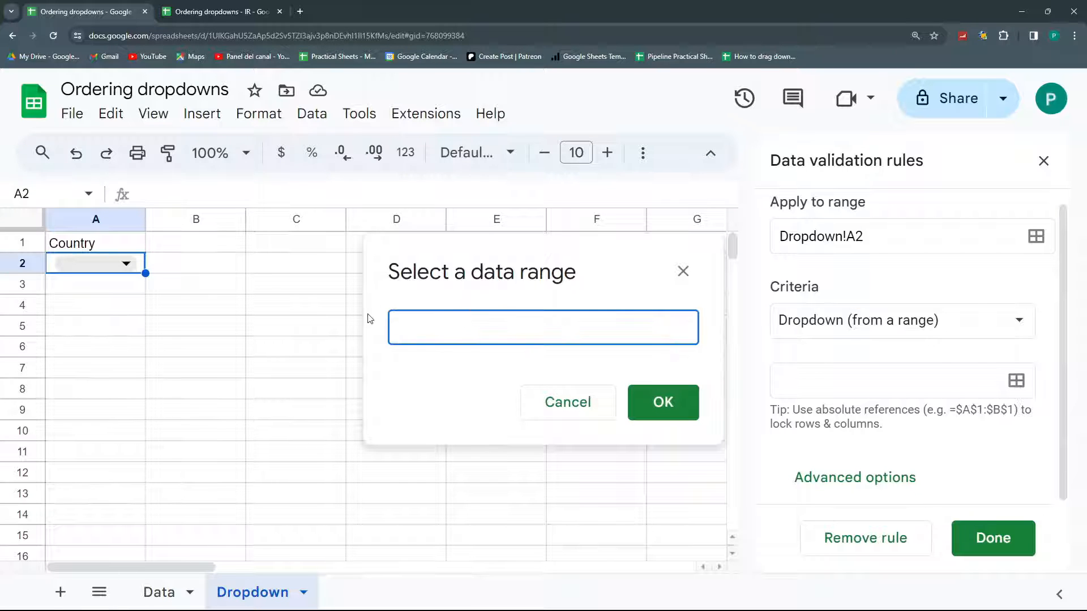
click(169, 595)
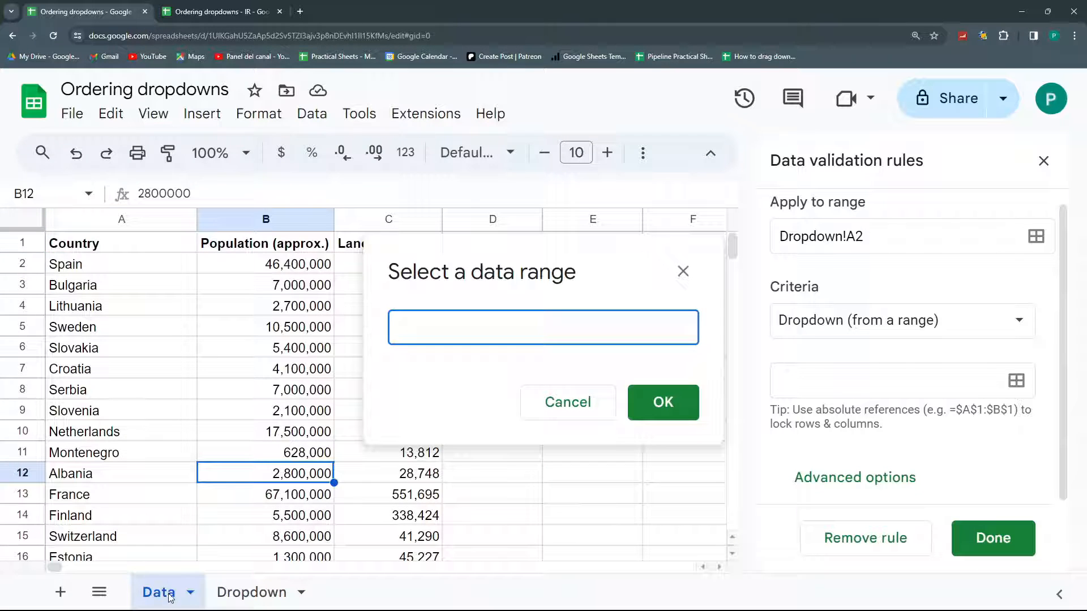
click(109, 267)
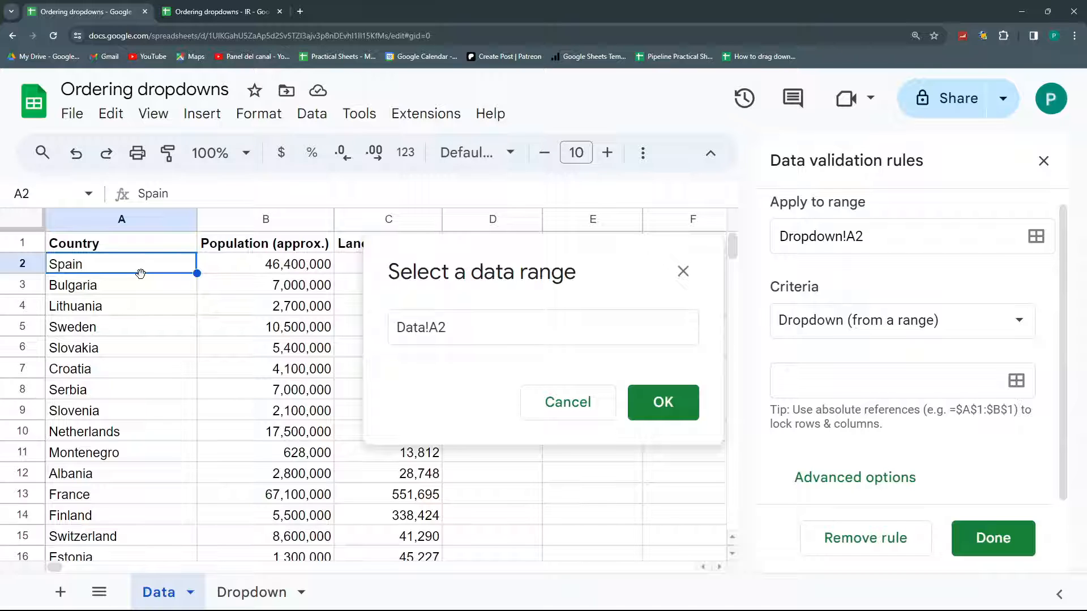
key(ctrl+shift+Down)
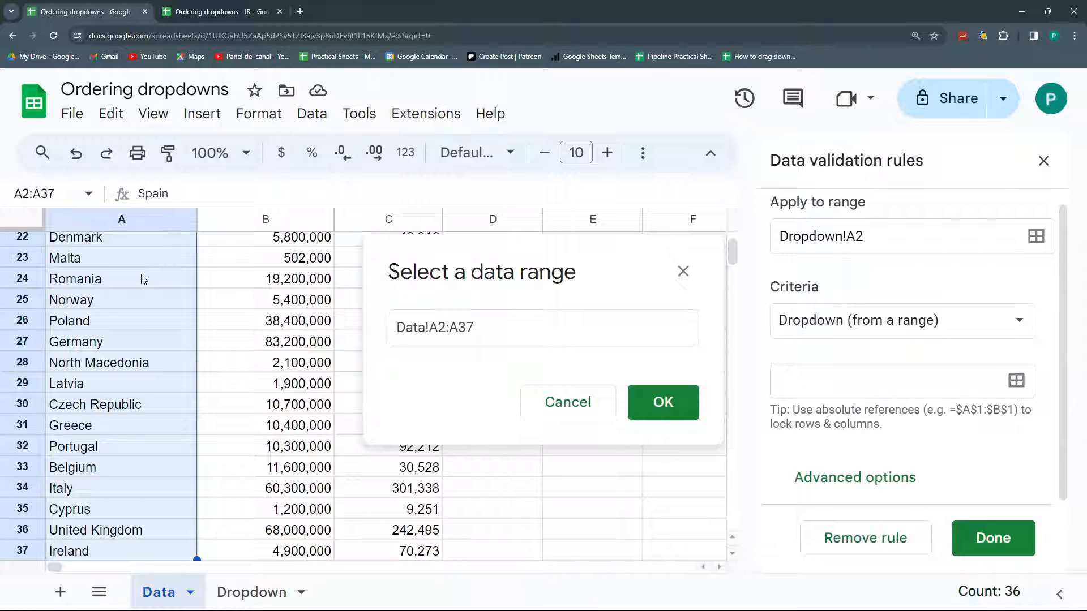
scroll(203, 475, down, 3)
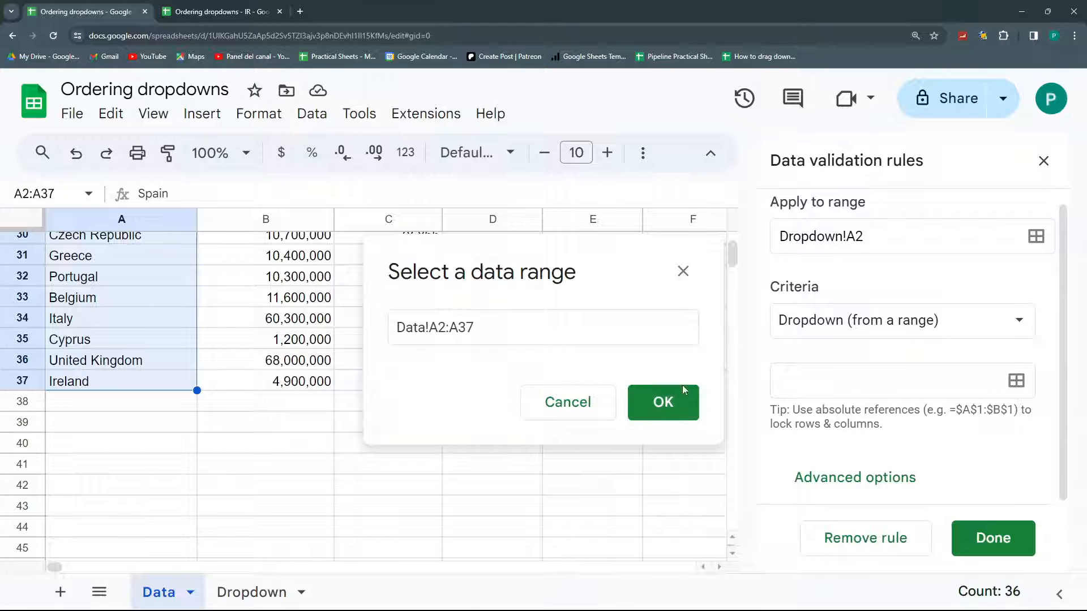
click(662, 402)
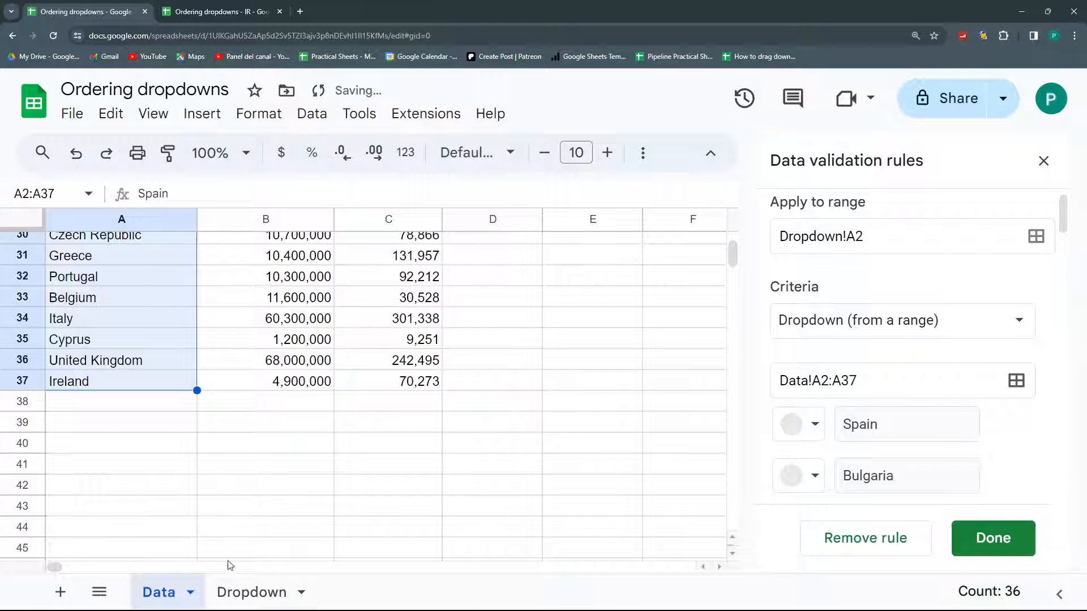
Step: Return to the Dropdown sheet and review the country options in cell A2's dropdown through to the end of the list
click(250, 593)
click(126, 262)
scroll(145, 364, down, 5)
scroll(145, 364, down, 5)
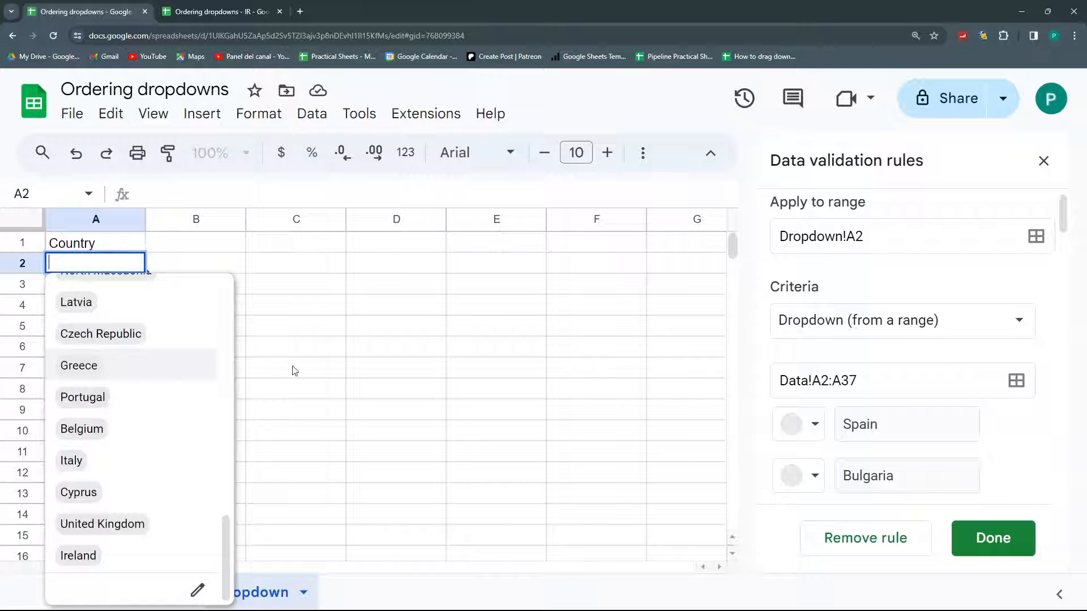
click(353, 368)
Step: Extend the dropdown rule to the whole column below the heading by setting its apply-to range to Dropdown!A2:A
drag(142, 271, 143, 432)
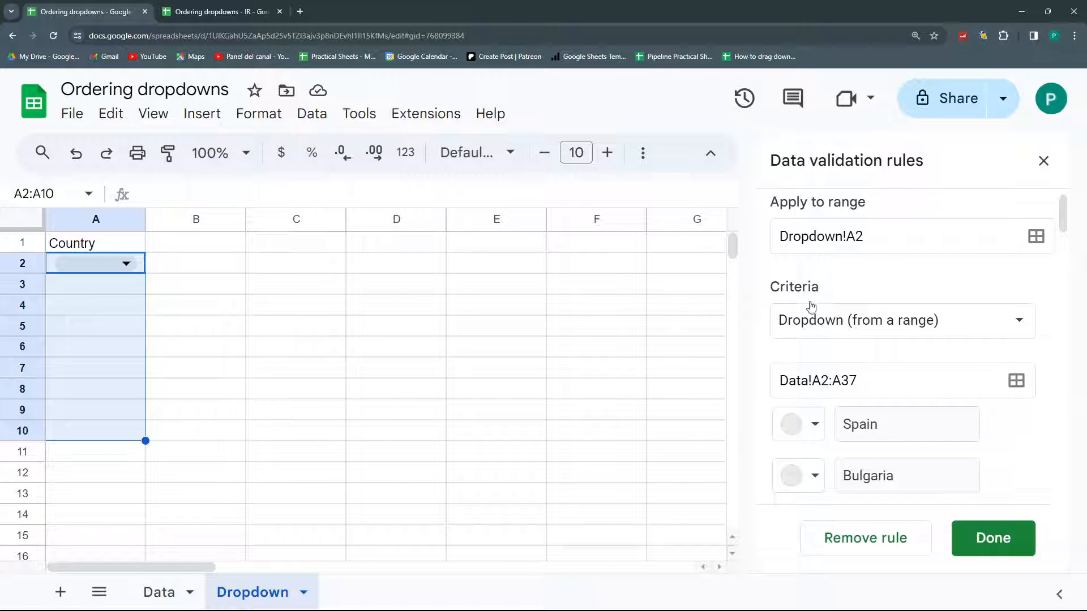
scroll(881, 274, up, 1)
click(870, 245)
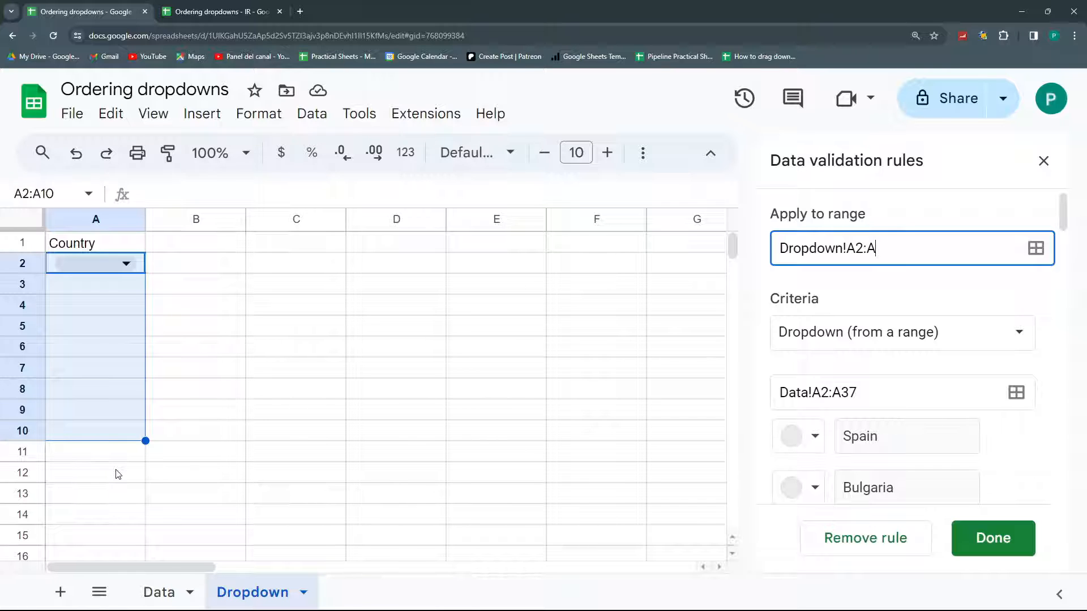
drag(734, 245, 762, 237)
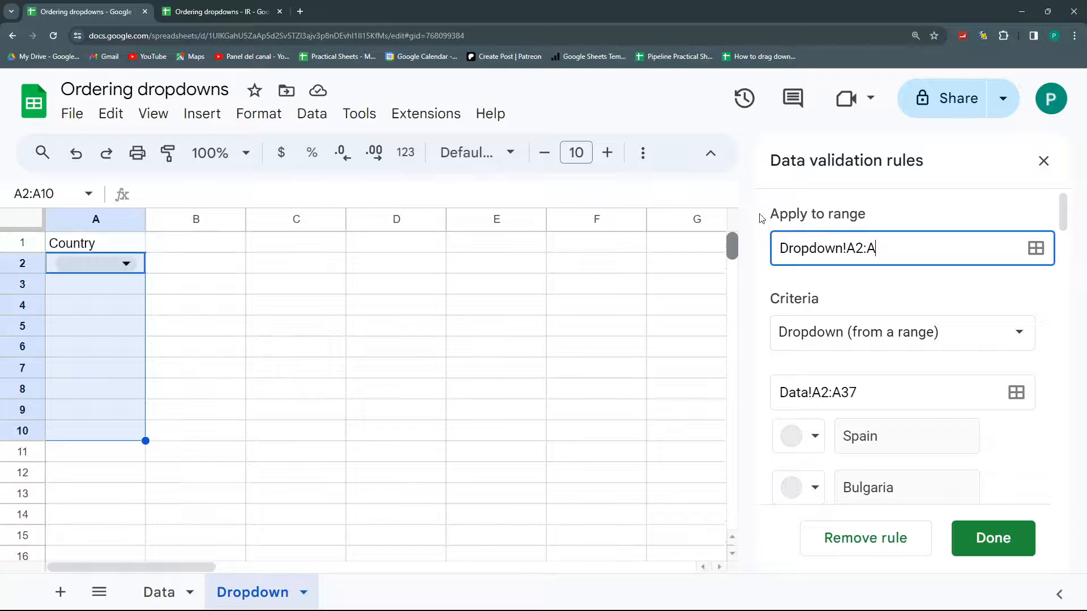
click(762, 218)
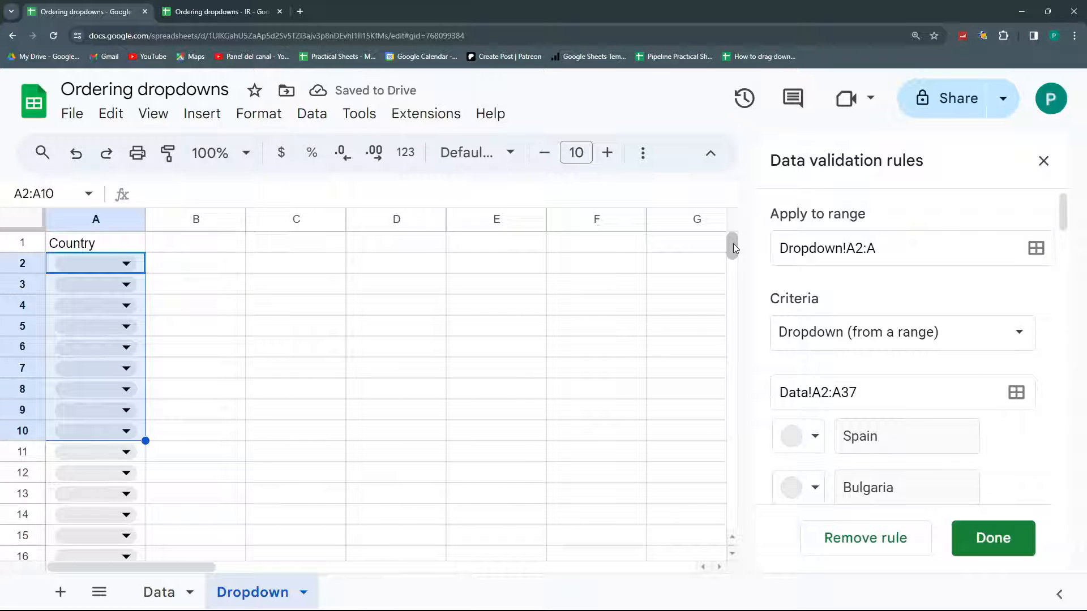
Step: Check the option list of cell A2's dropdown with the extended rule in place
click(572, 323)
click(126, 263)
click(458, 359)
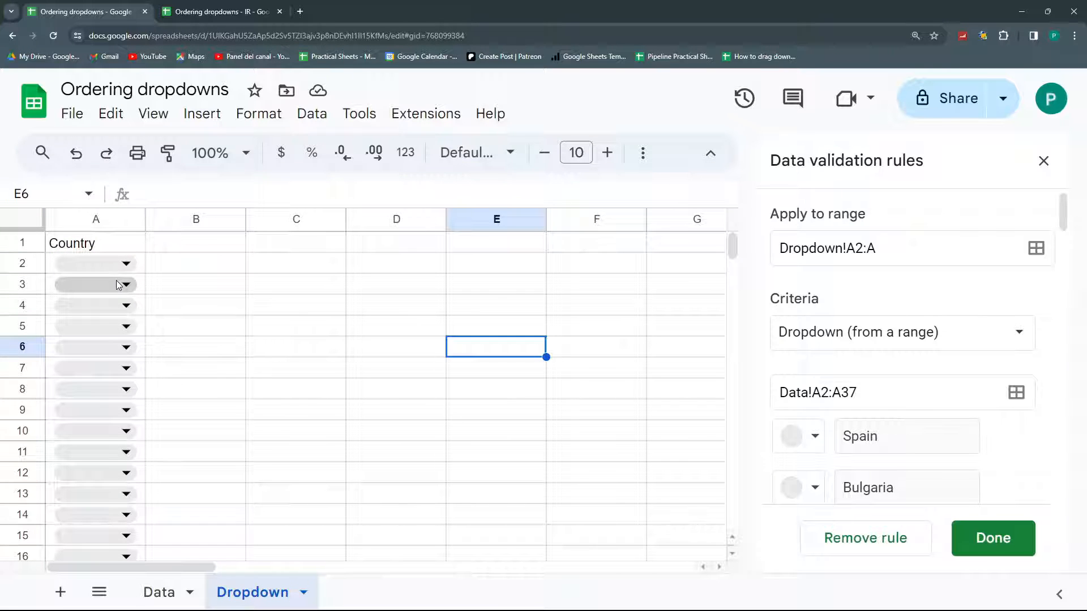
Step: Widen column A of the Dropdown sheet and, with the data validation rules closed, open the dropdown in cell A2
drag(145, 219, 178, 220)
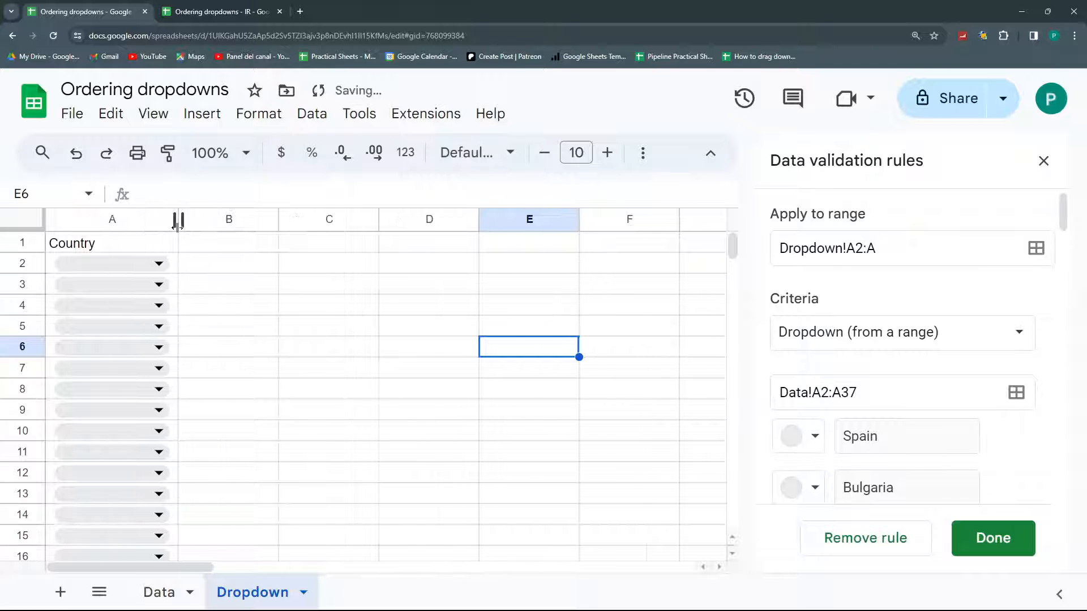
click(1042, 164)
click(163, 264)
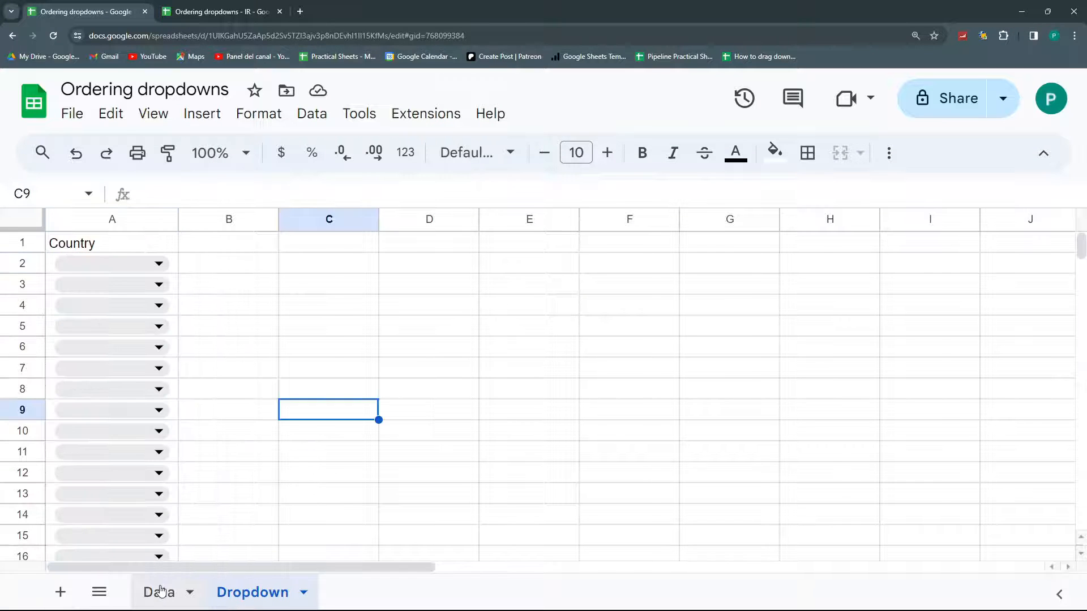
Step: Sort the Data sheet's range A1:C37 by Country from A to Z, treating the first row as a header
click(162, 592)
scroll(172, 390, up, 7)
scroll(171, 389, up, 3)
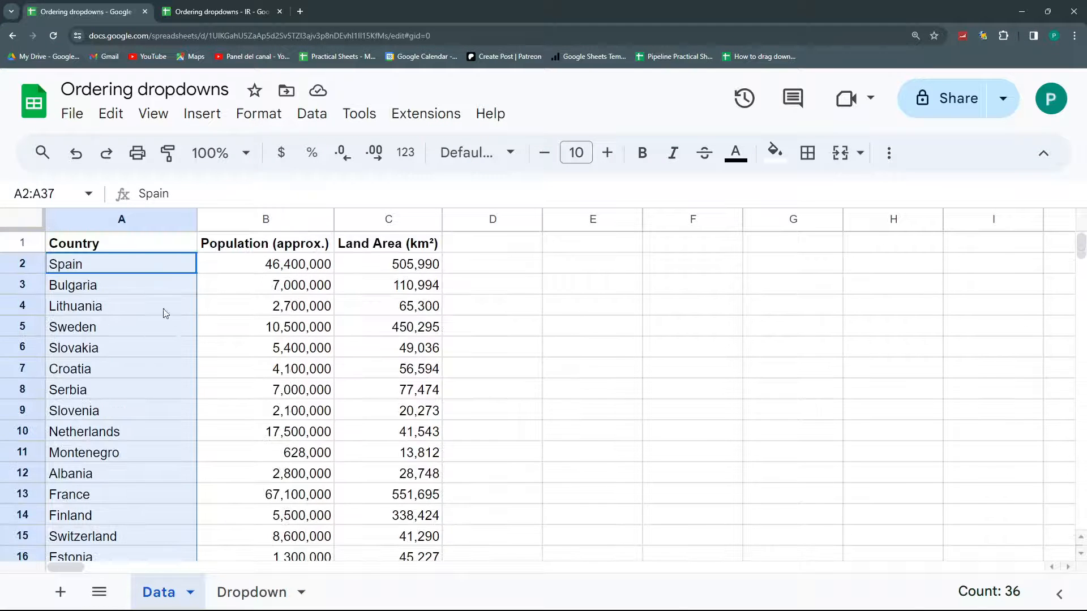
click(103, 243)
scroll(522, 342, down, 5)
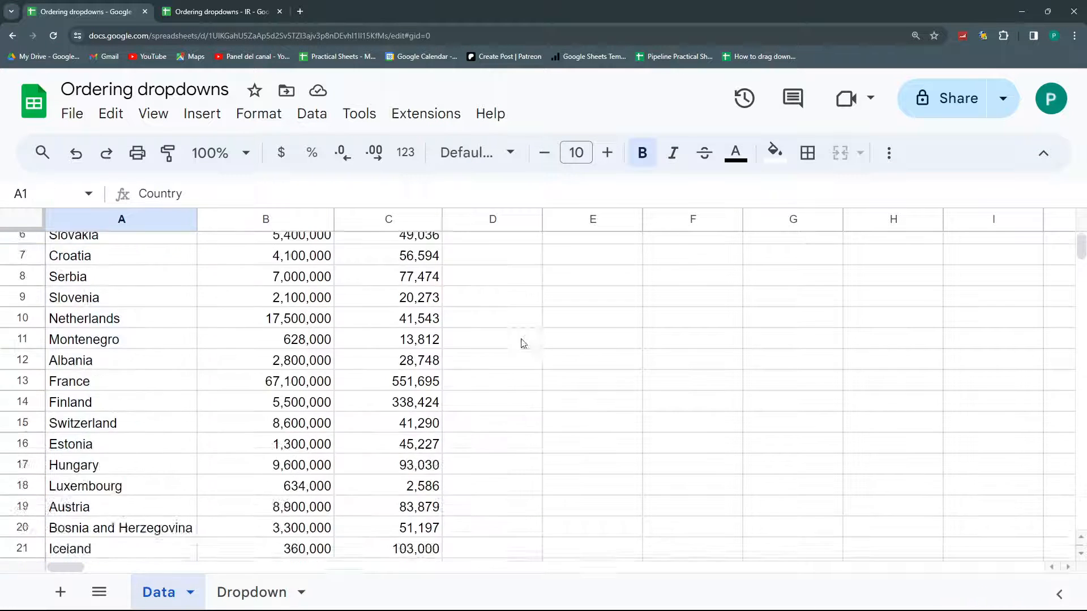
scroll(465, 391, down, 3)
shift+click(405, 490)
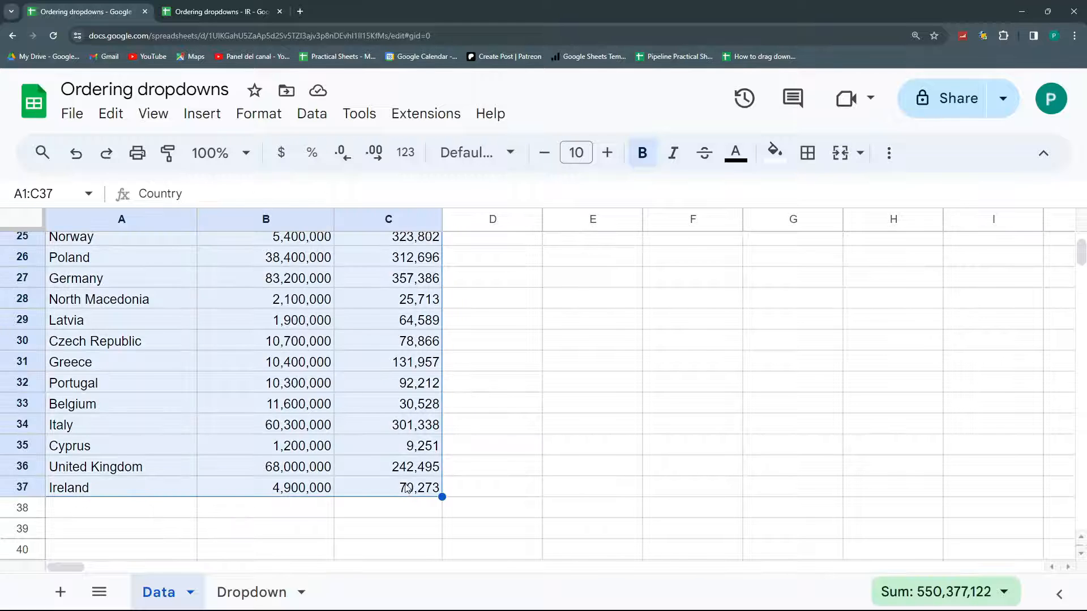
scroll(407, 486, up, 4)
scroll(407, 481, up, 3)
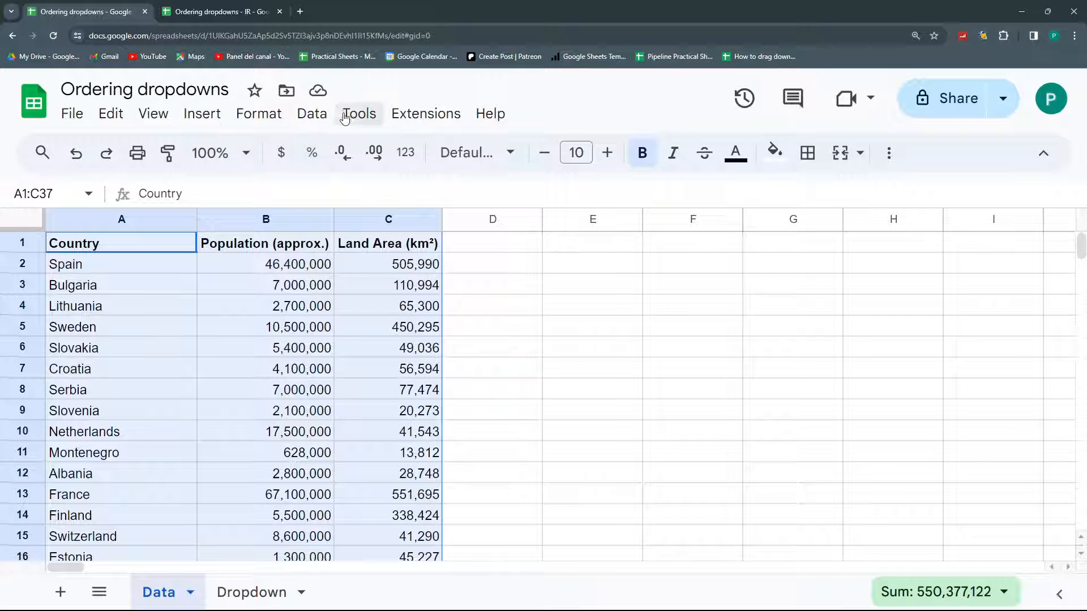
click(306, 116)
mouse_move(395, 182)
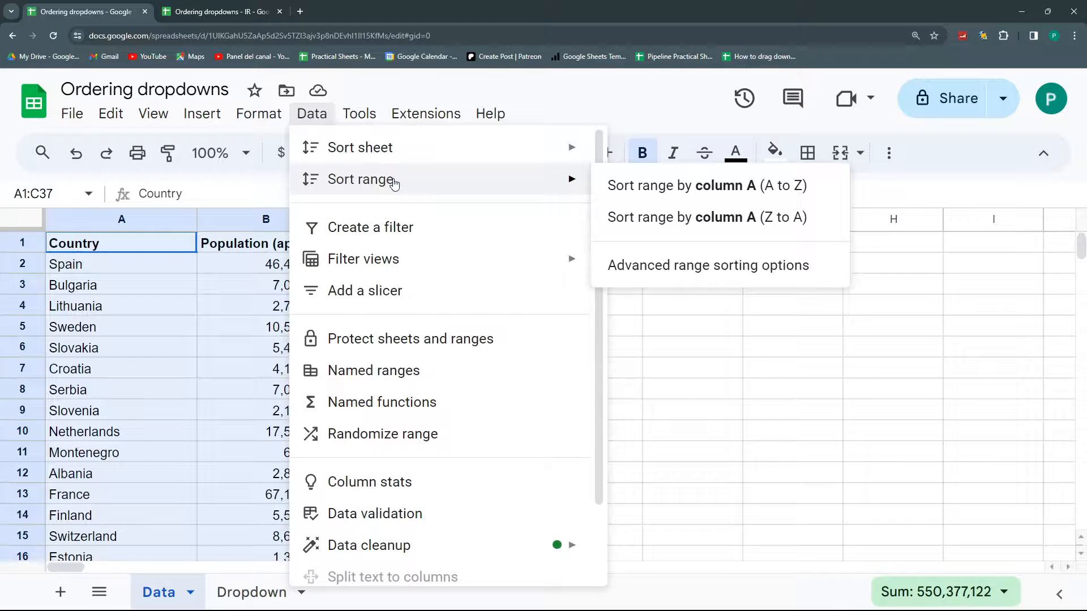
click(684, 270)
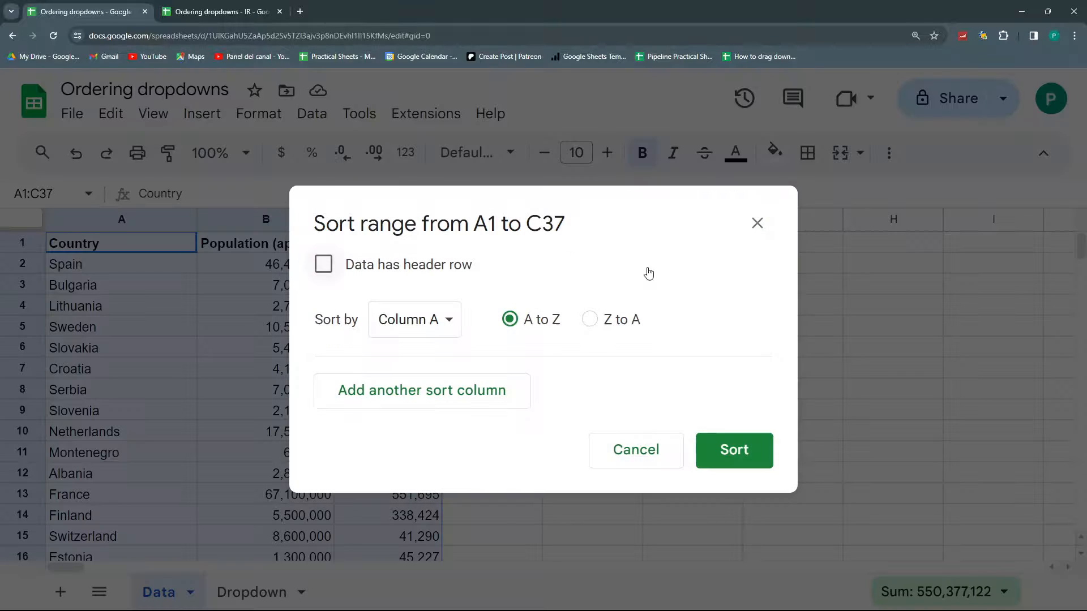
click(326, 267)
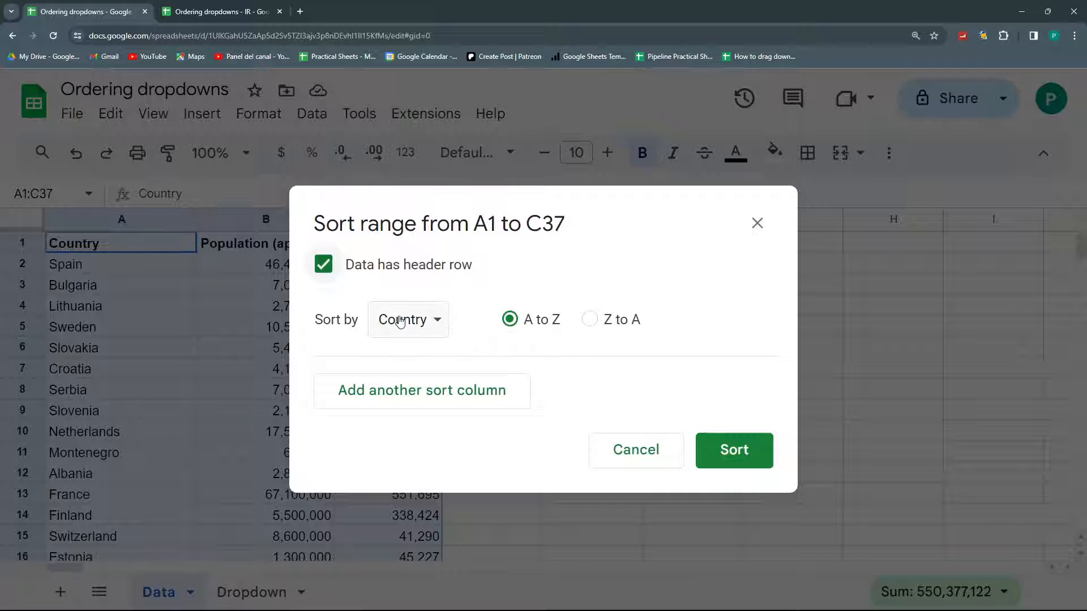
click(730, 451)
Step: Review the order of the sorted country table on the Data sheet
click(126, 304)
drag(163, 270, 400, 544)
click(92, 358)
drag(88, 269, 99, 505)
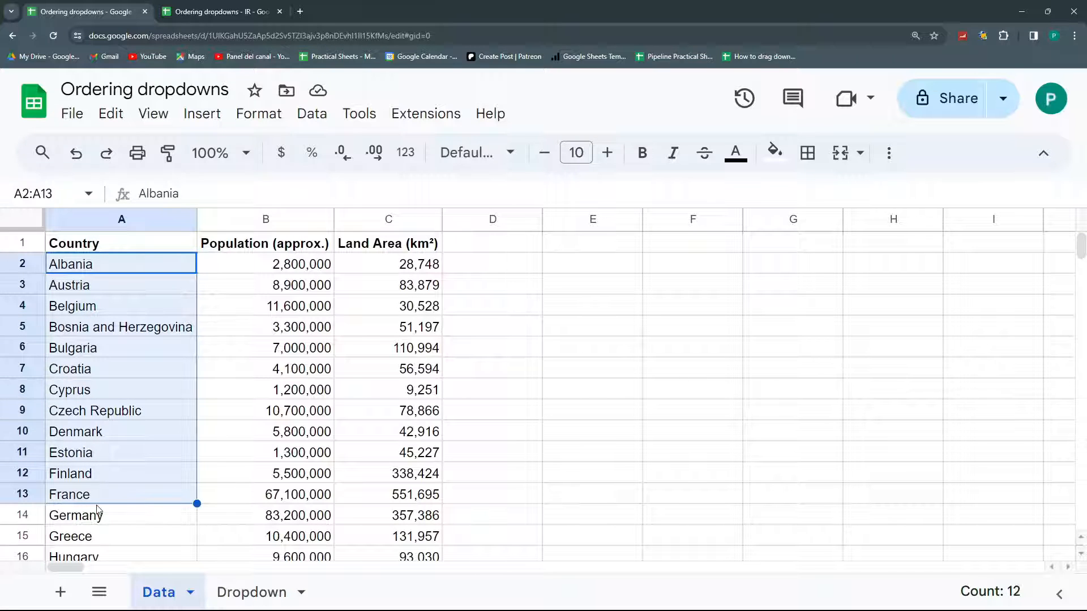
Step: Check the order of the options in cell A2's dropdown on the Dropdown sheet after the sort
click(255, 592)
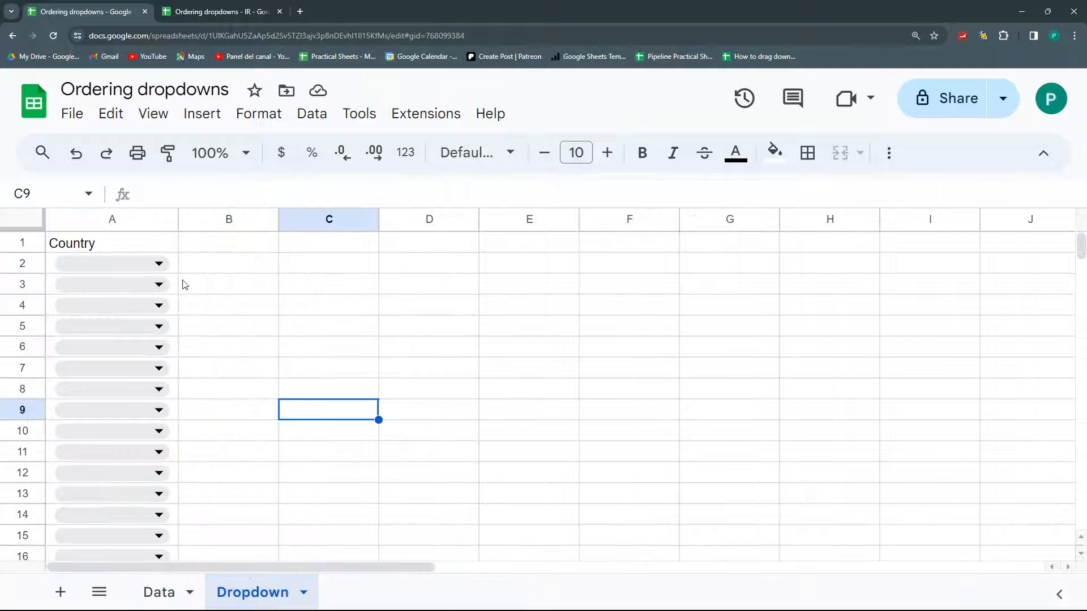
click(160, 262)
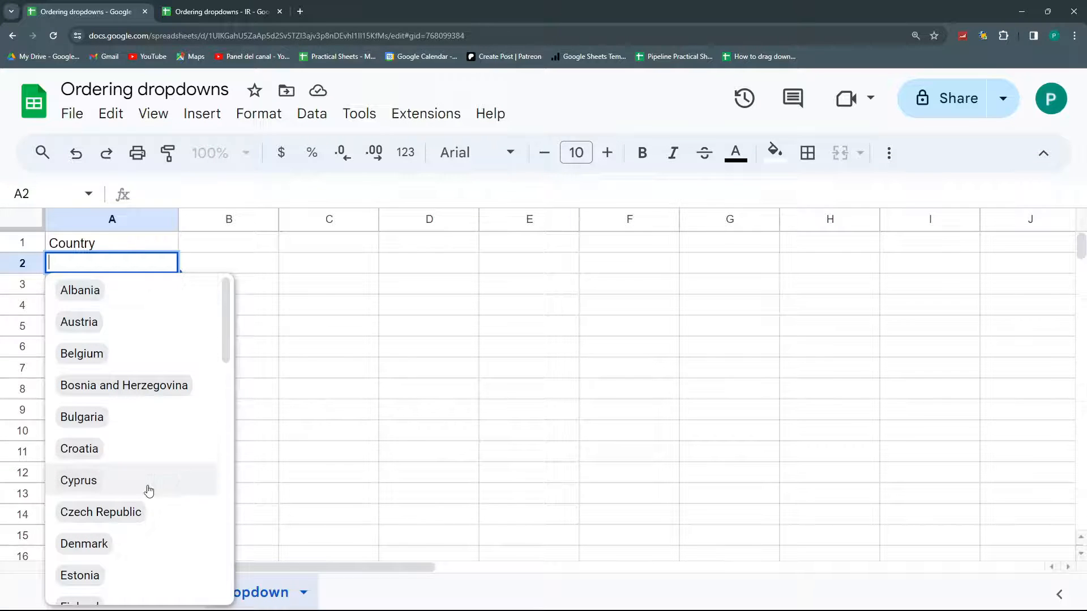
click(328, 451)
Step: Narrow the Country column on the Data sheet
click(146, 592)
click(95, 286)
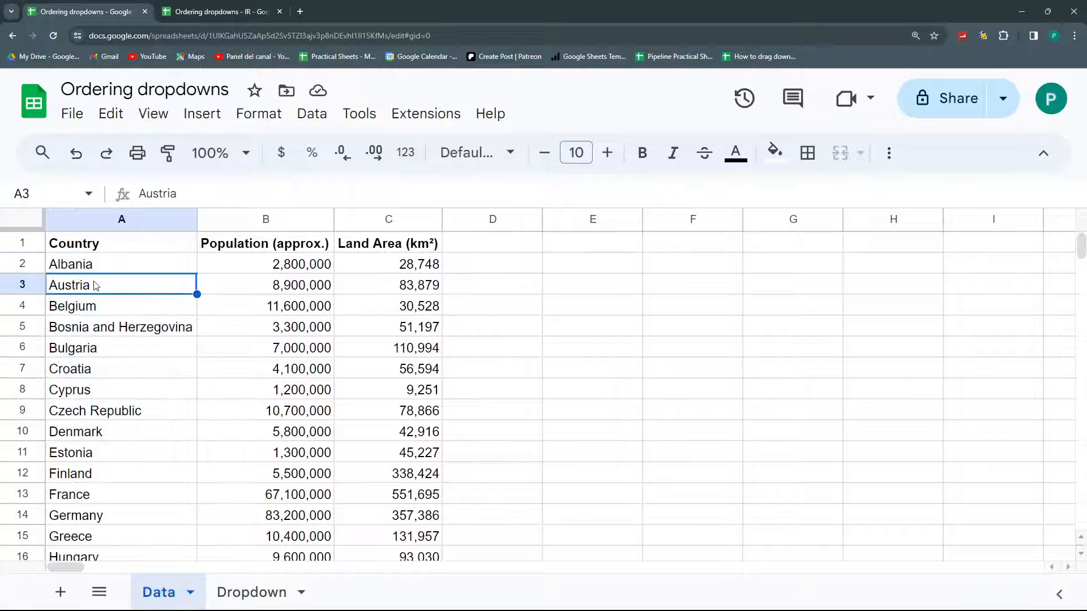
drag(197, 219, 152, 219)
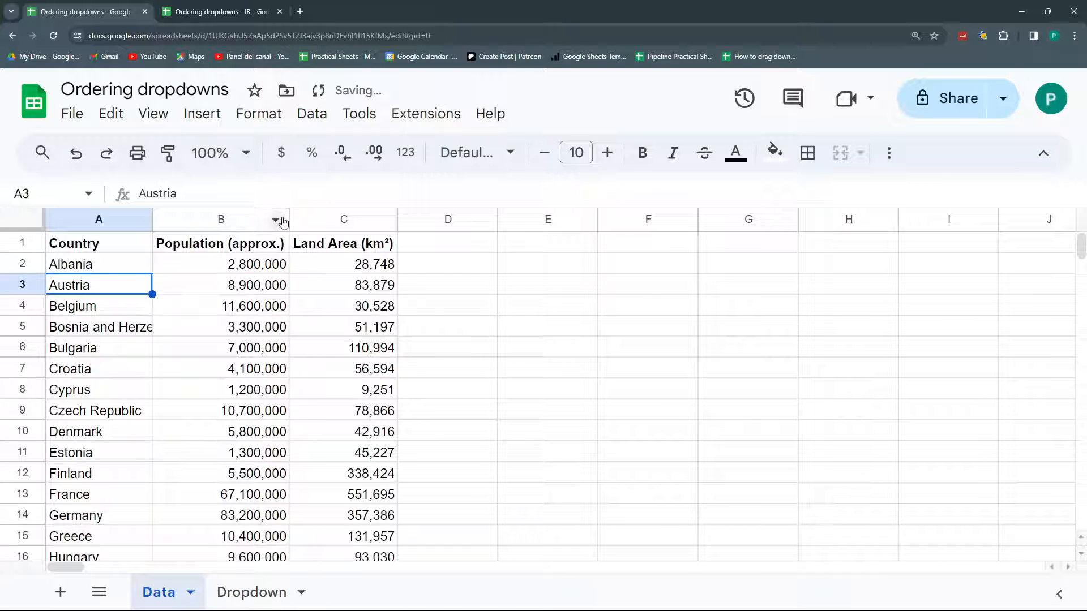
Step: Check where the country table ends and where a new country would be added on the Data sheet
scroll(156, 325, down, 12)
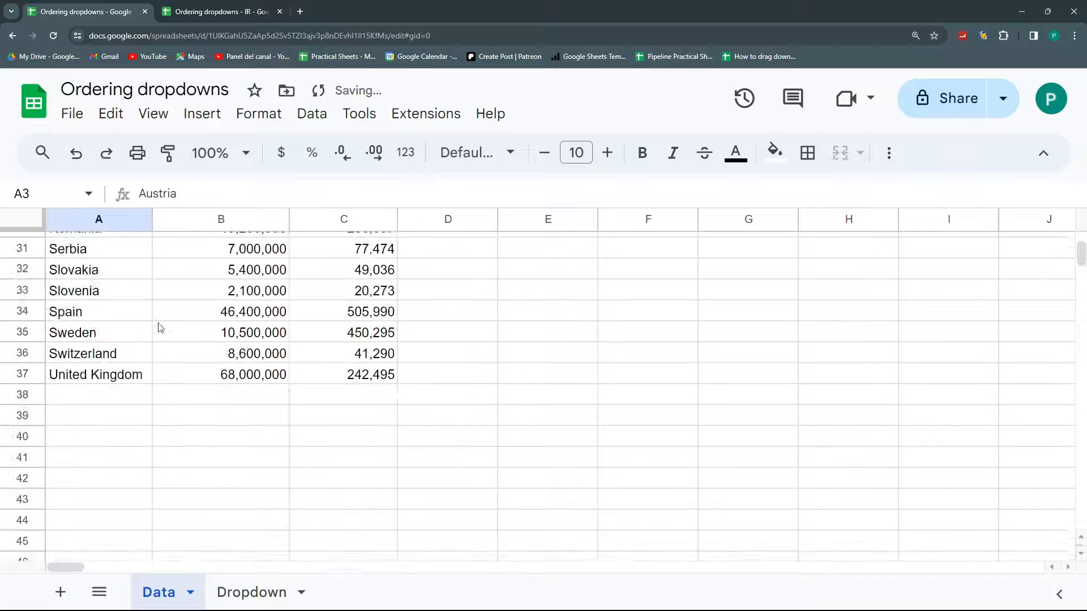
scroll(76, 295, up, 3)
click(93, 340)
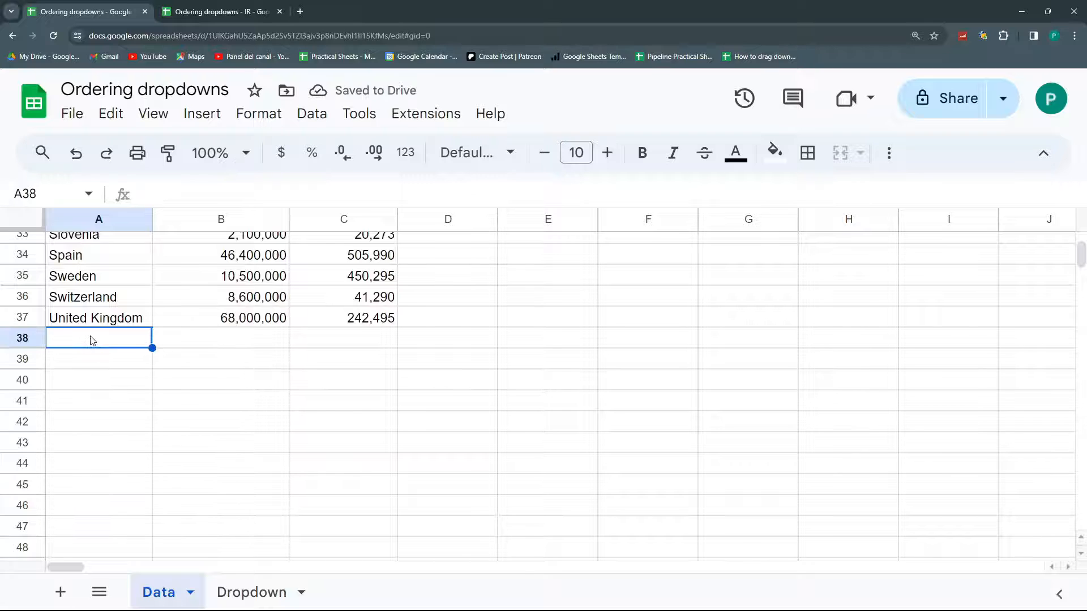
scroll(92, 340, up, 6)
scroll(93, 340, up, 5)
Step: Widen the Population column slightly on the Data sheet
drag(98, 266, 306, 494)
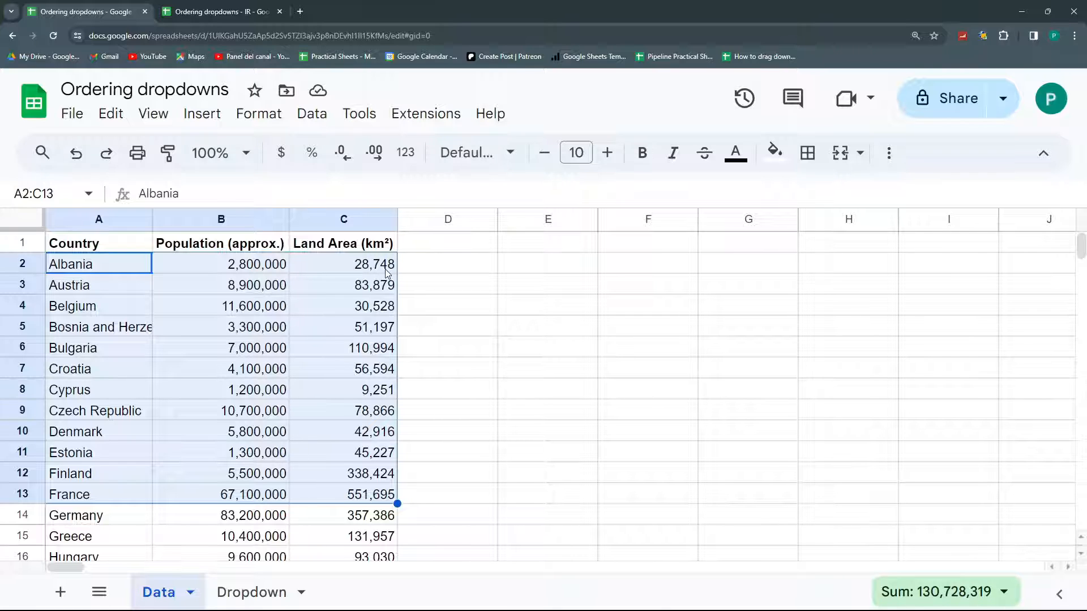
drag(288, 219, 297, 219)
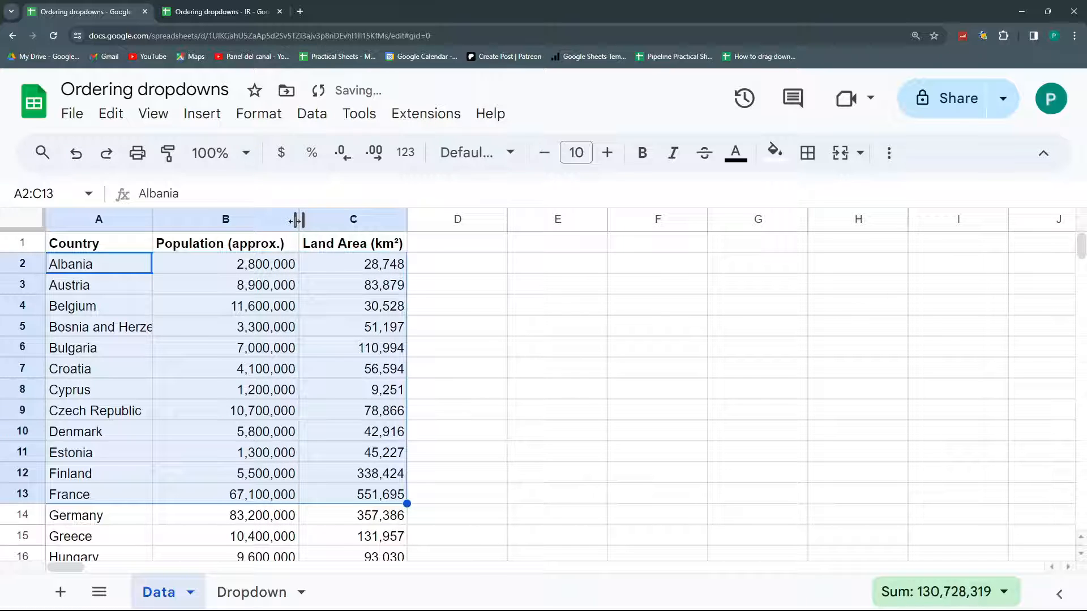
click(312, 287)
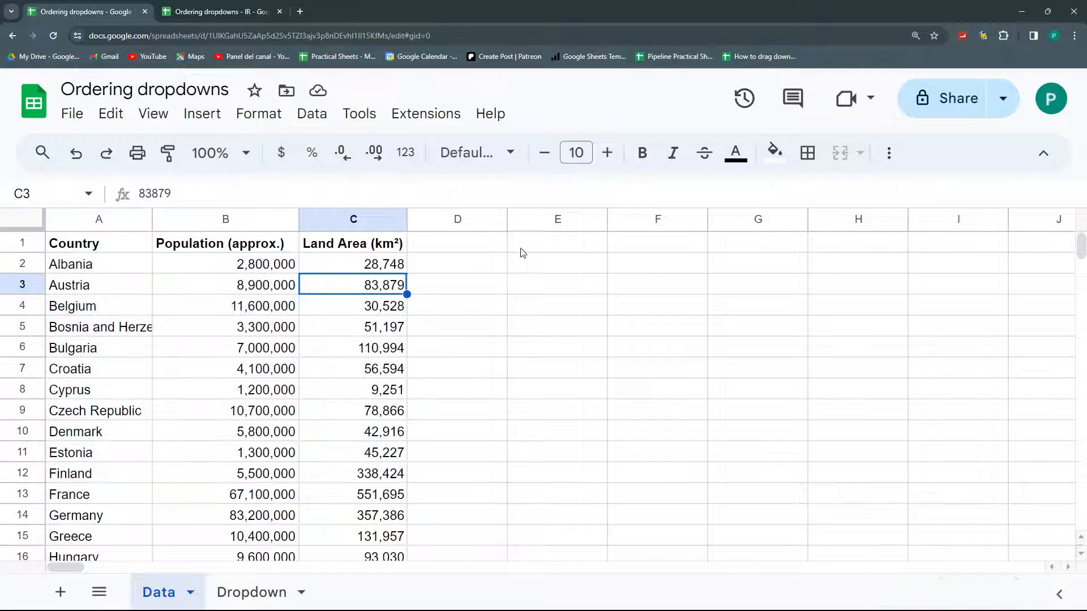
drag(116, 245, 383, 538)
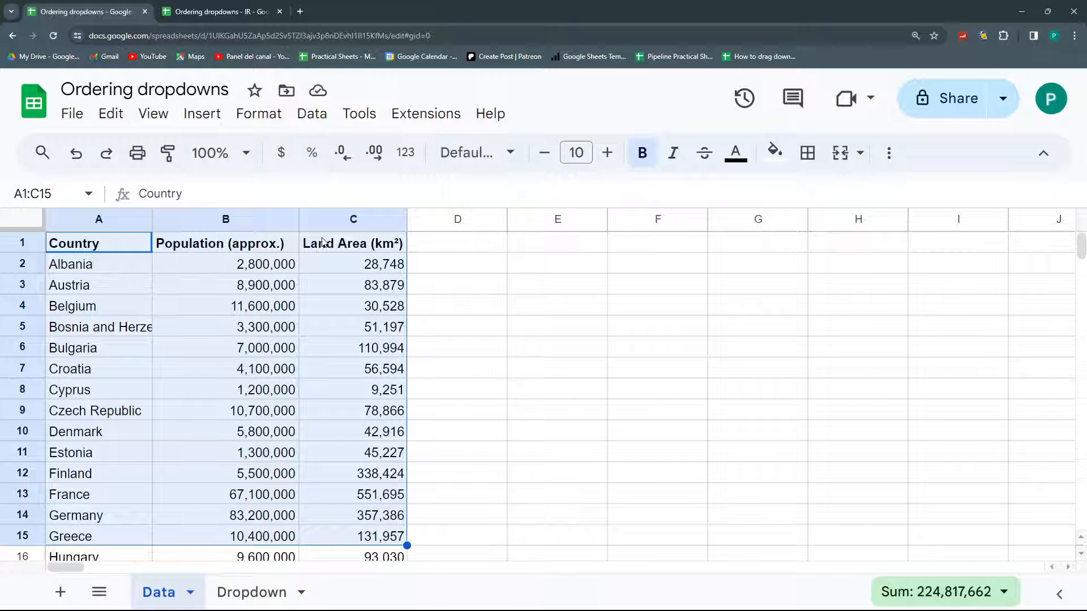
click(541, 250)
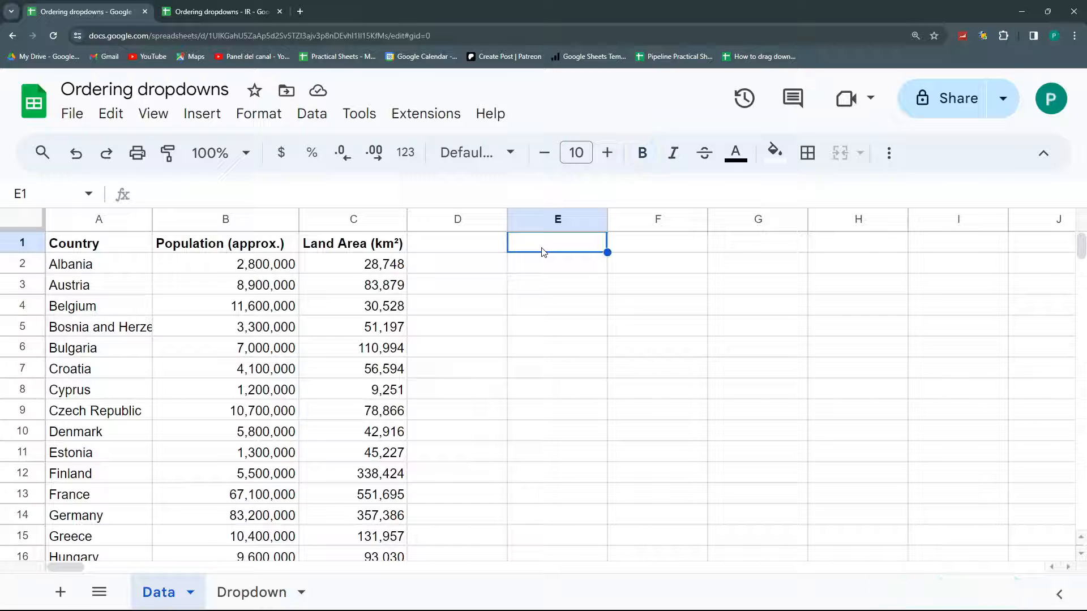
Step: Enter the heading Country in cell E1 of the Data sheet
drag(129, 249, 120, 447)
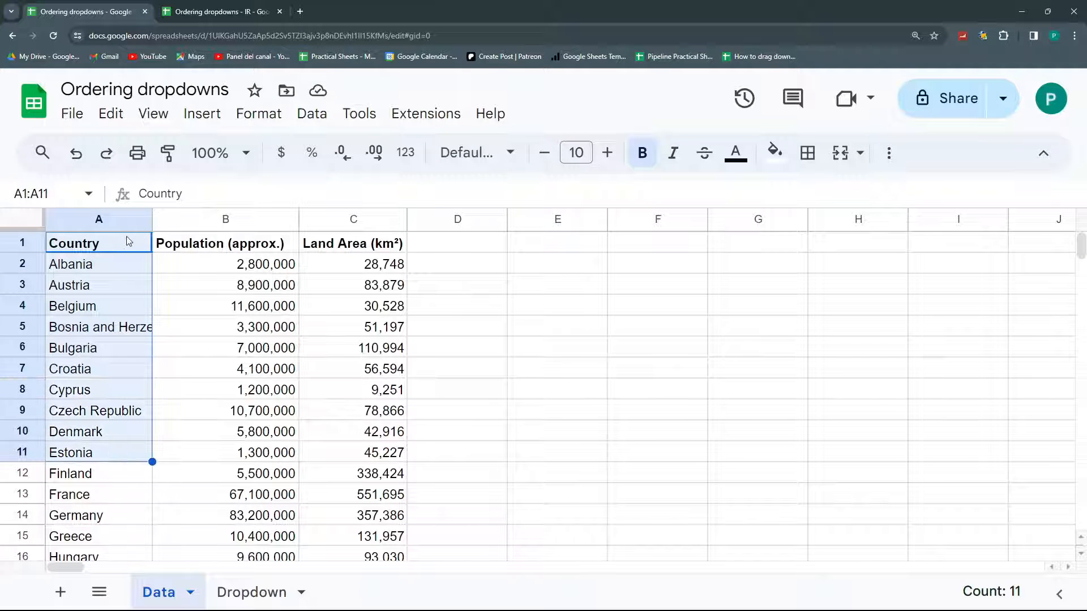
drag(129, 242, 127, 453)
click(553, 250)
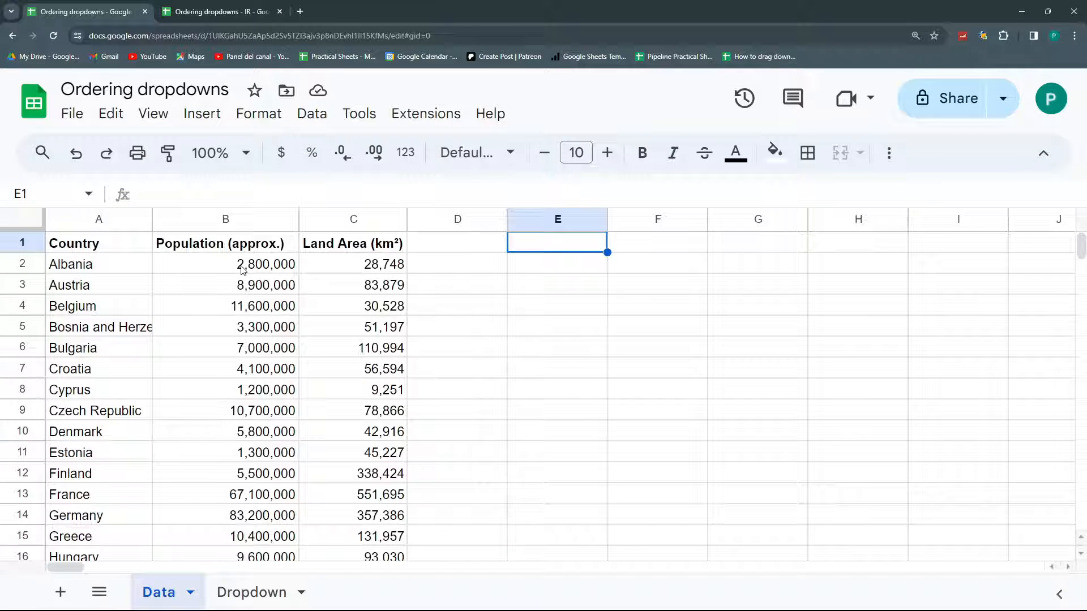
text(Country)
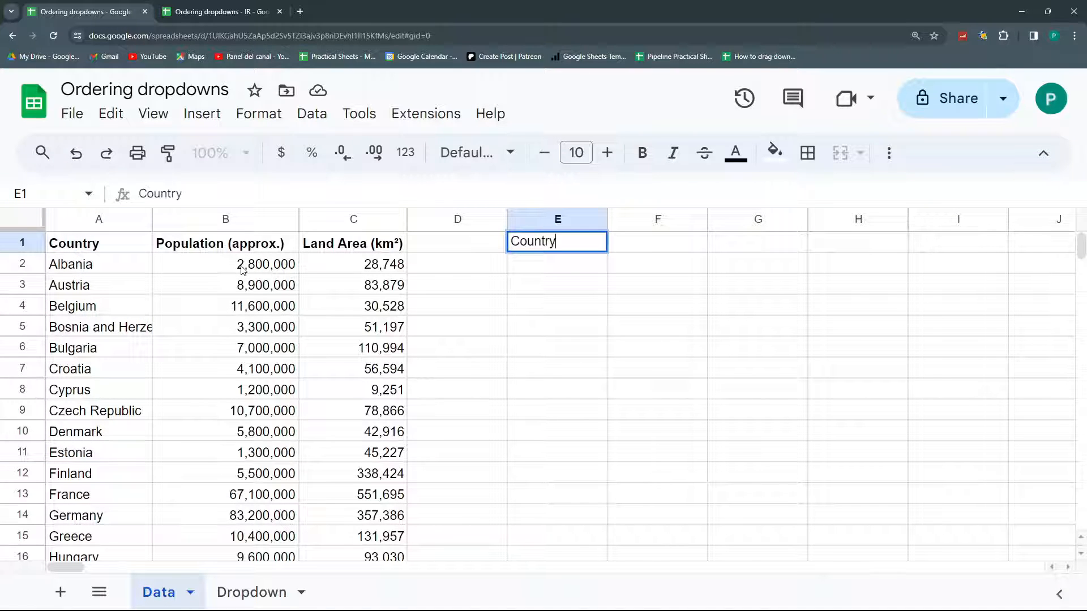
key(Return)
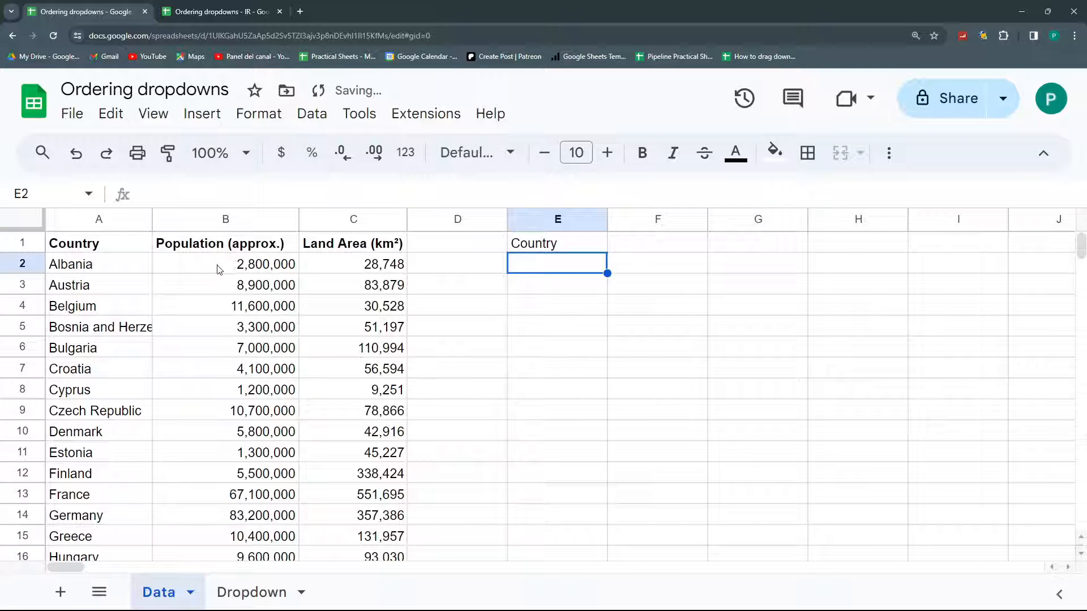
click(327, 367)
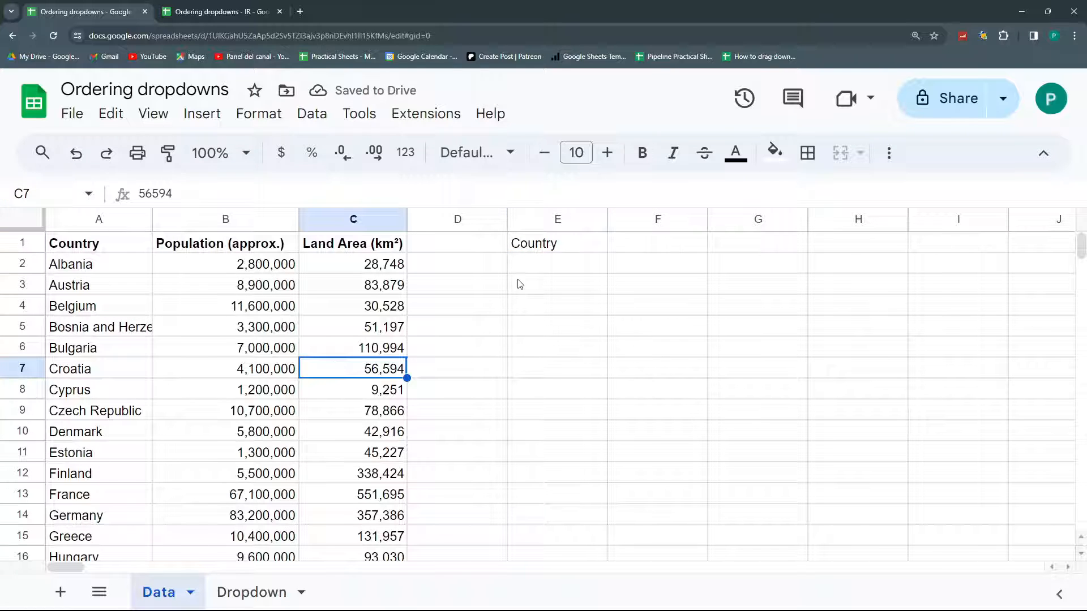
Step: Undo the E1 heading, the column width changes and the A-to-Z sort of the country table
key(ctrl+z)
key(ctrl+z)
key(ctrl+z)
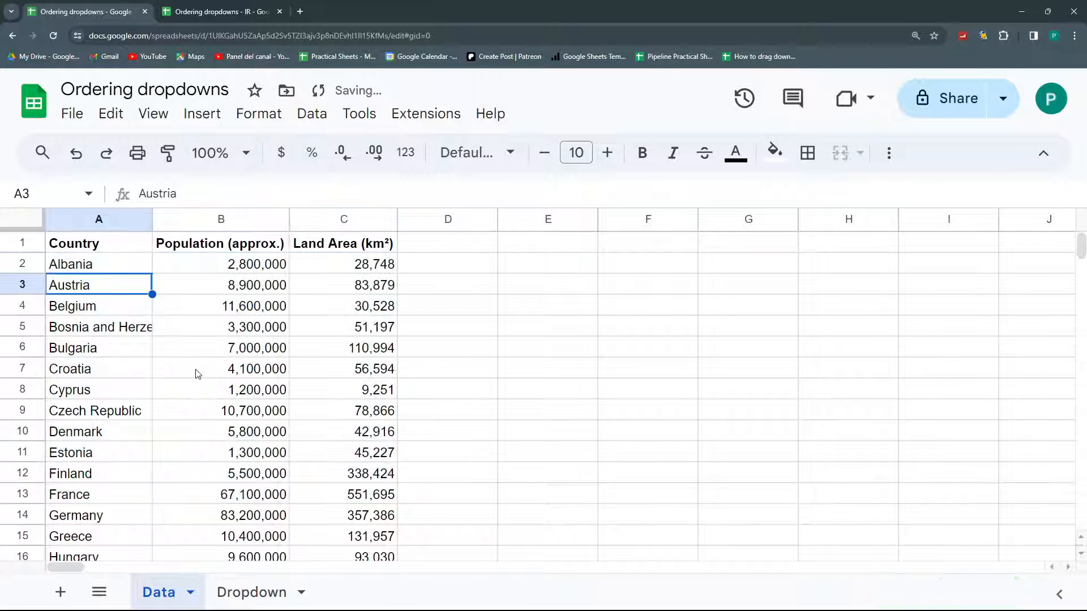
key(ctrl+z)
key(ctrl+z)
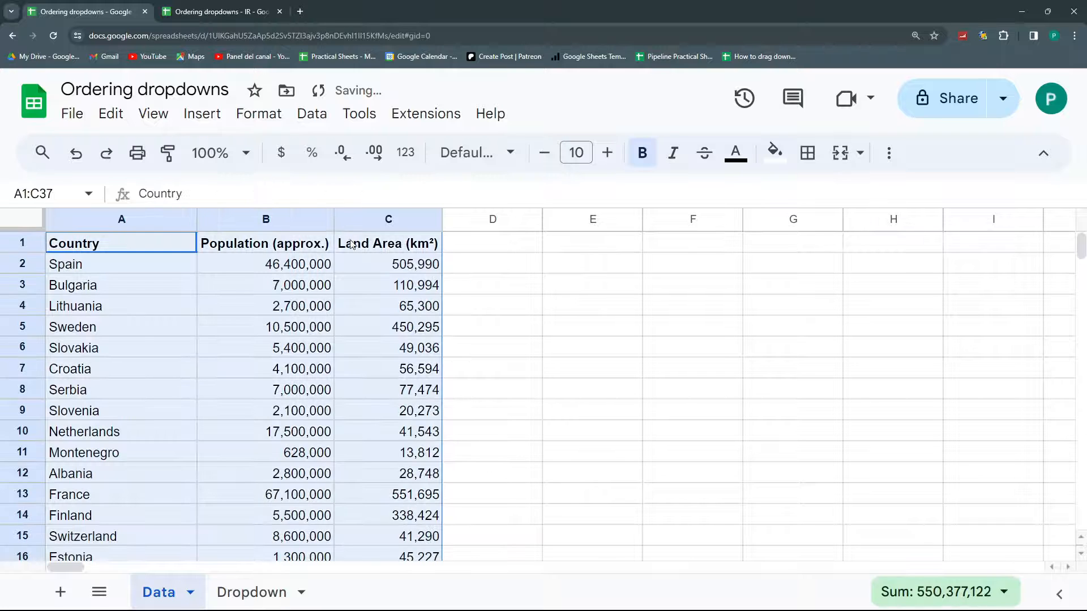
Step: Add the heading Country in cell E1 beside the unsorted country table
click(586, 248)
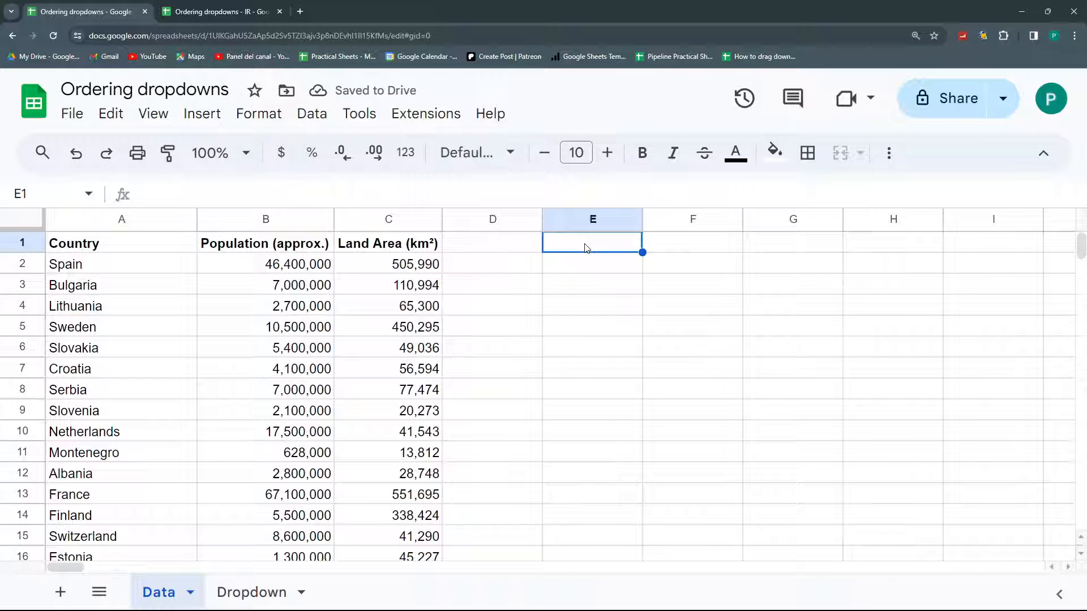
text(Cou)
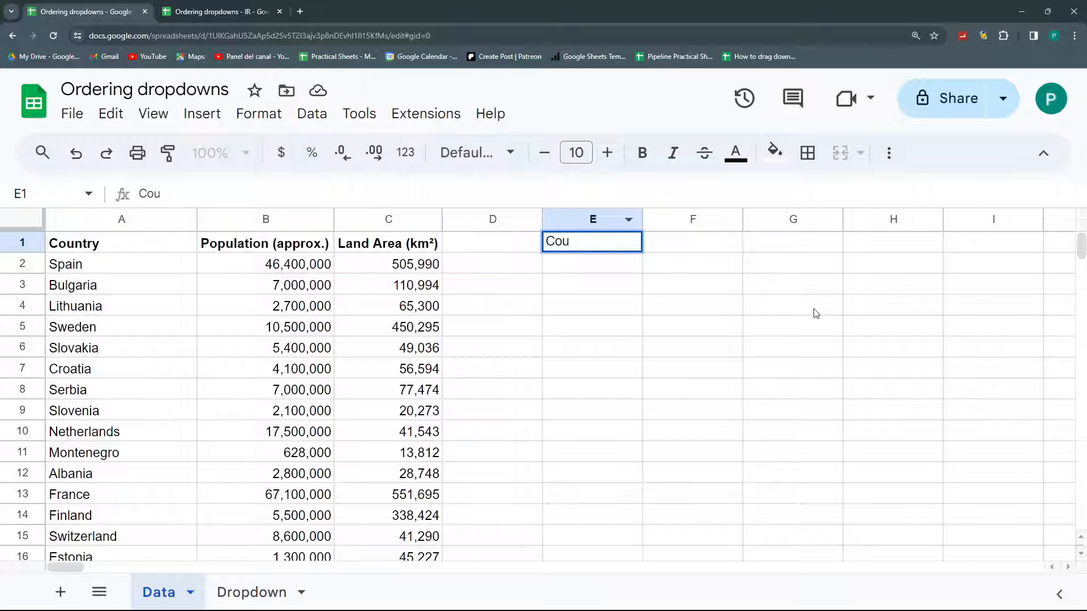
text(ntry)
key(Return)
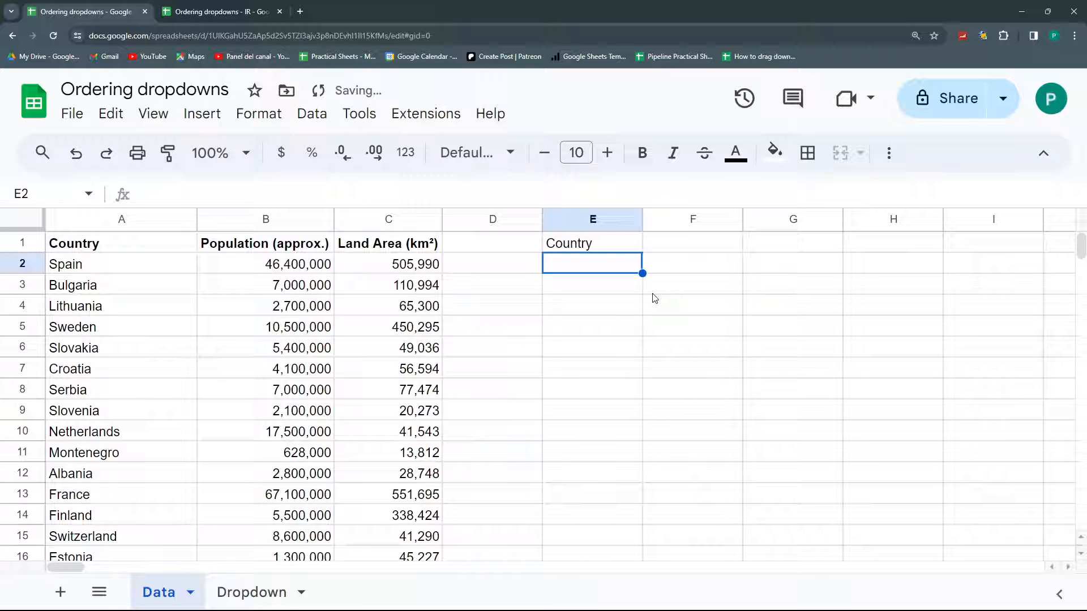
Step: Enter the formula =SORT(A2:A37) in cell E2 to produce an alphabetical copy of the country list
text(=)
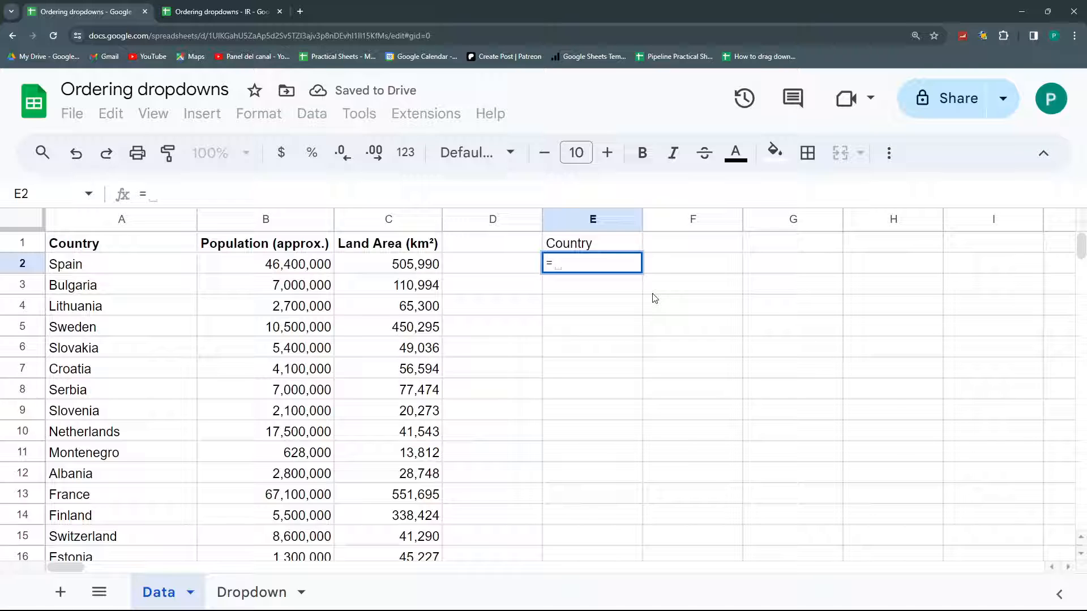
text(SO)
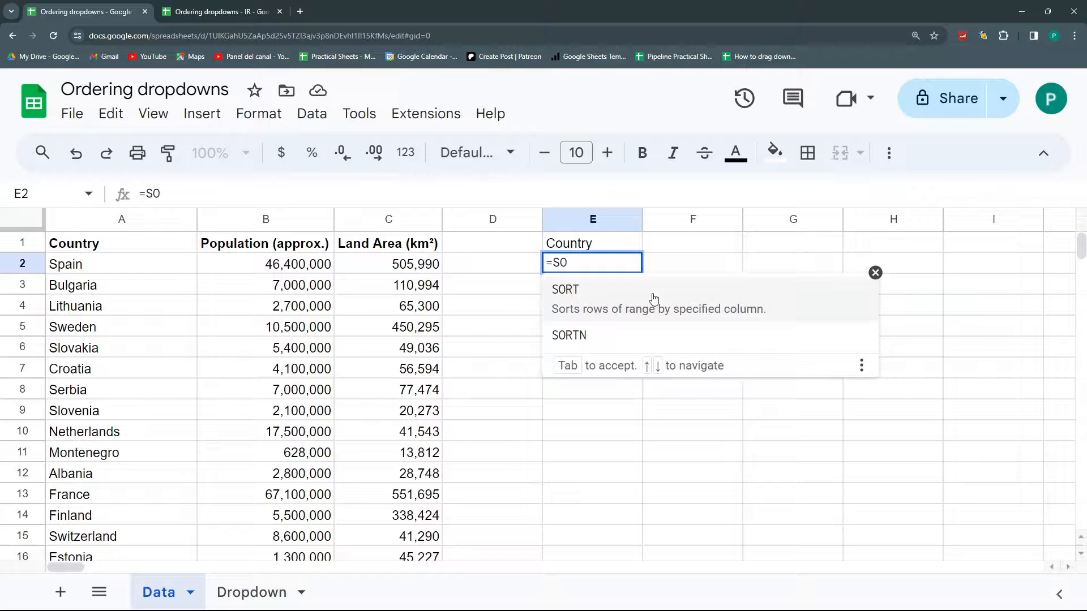
click(653, 298)
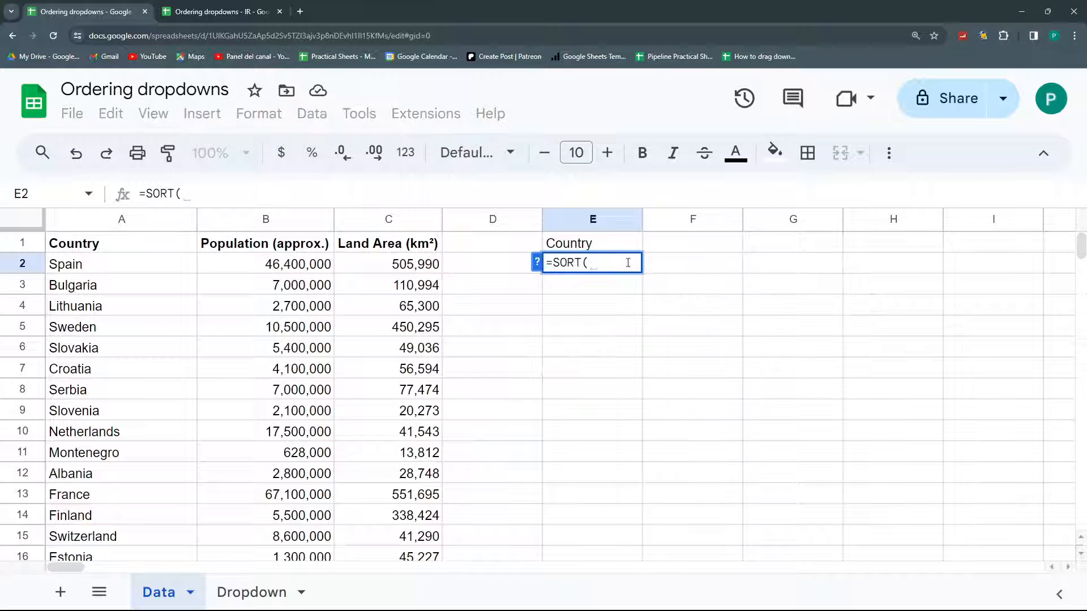
drag(128, 262, 120, 539)
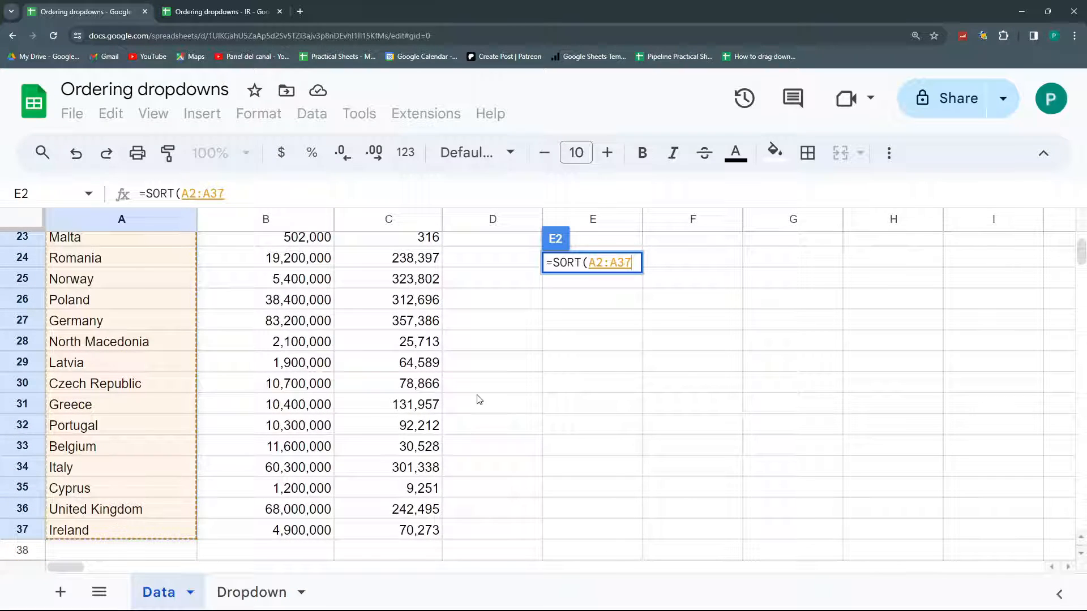
key(Return)
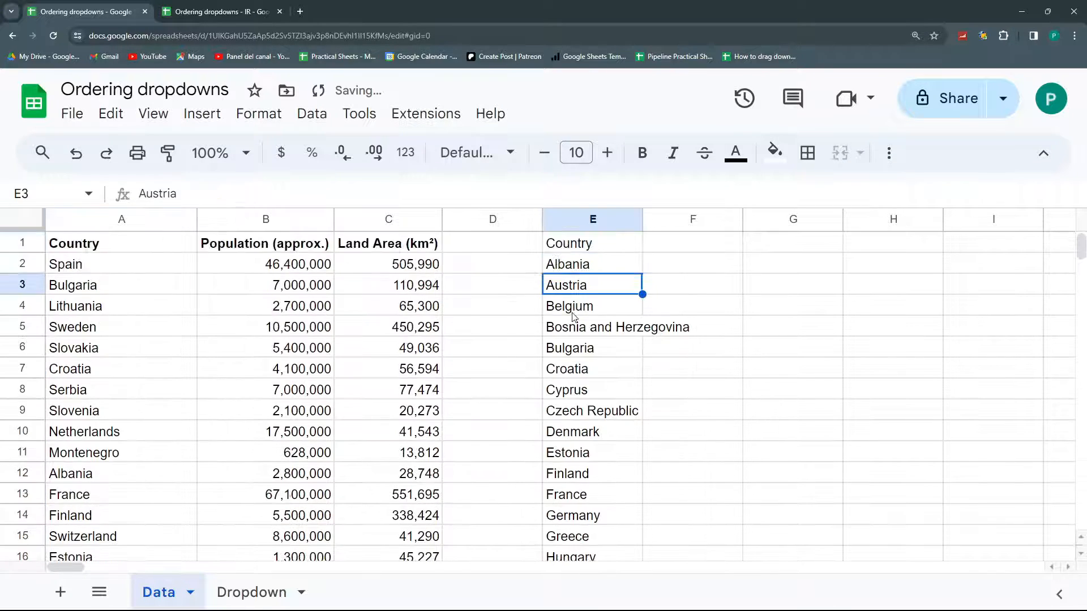
Step: Examine the SORT formula in E2, its argument help and the sorted country list it produces
click(596, 265)
click(203, 196)
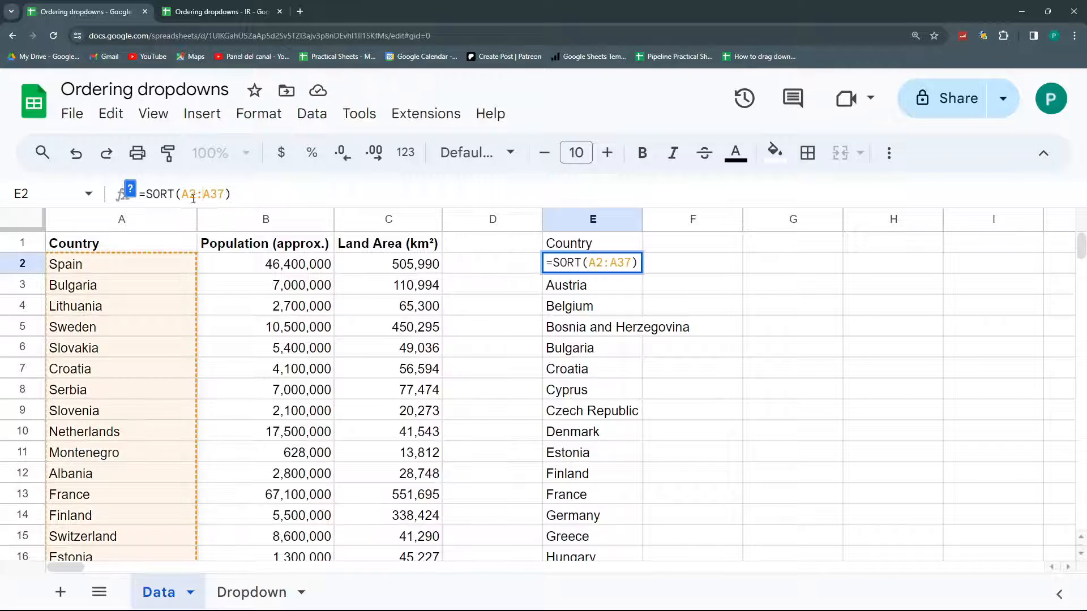
click(131, 189)
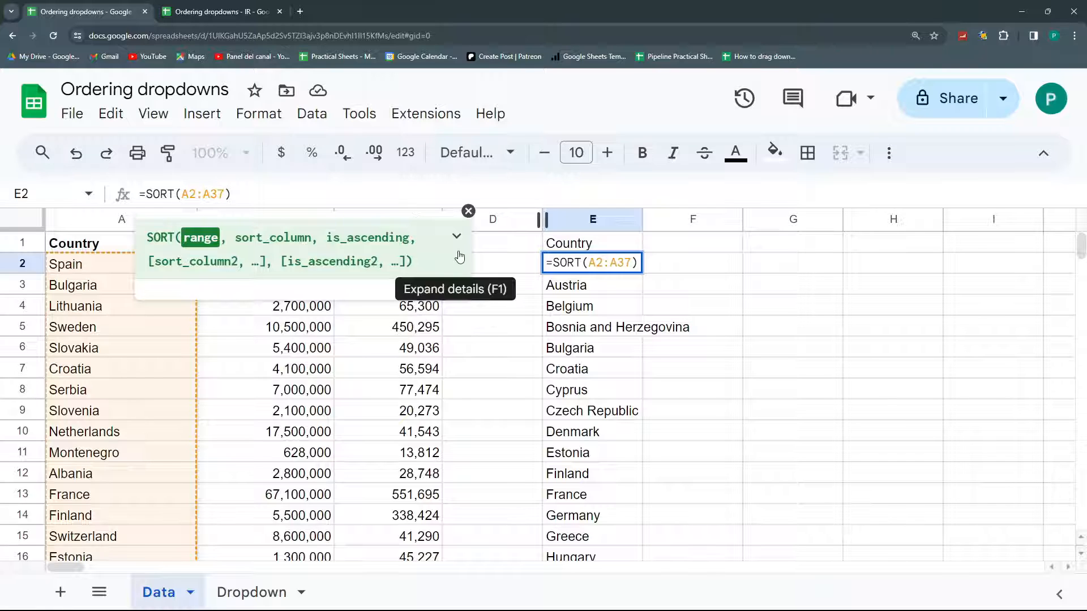
click(469, 212)
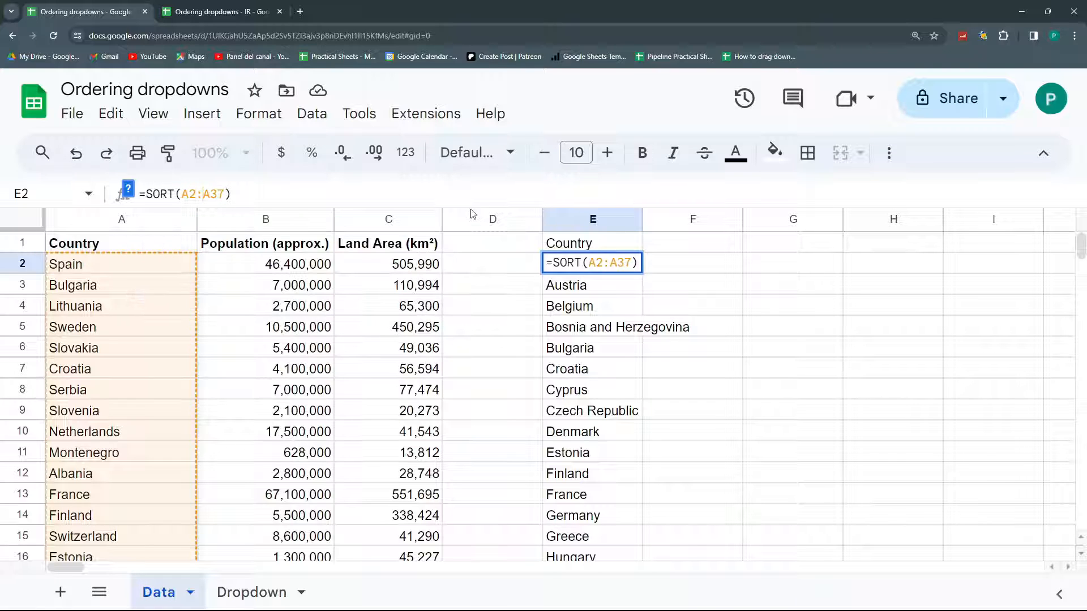
key(Escape)
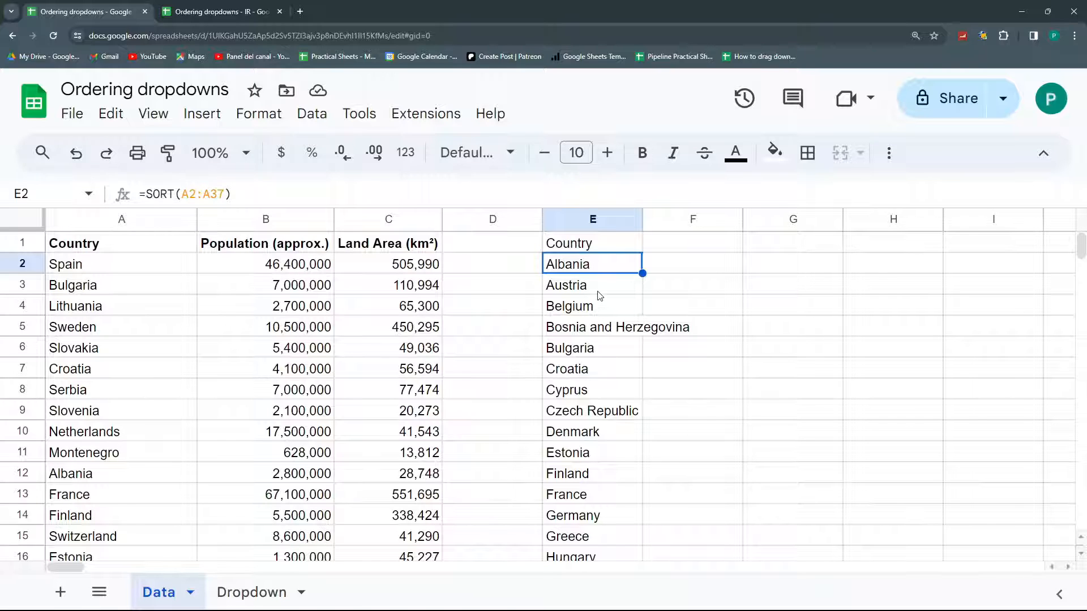
drag(575, 270, 569, 515)
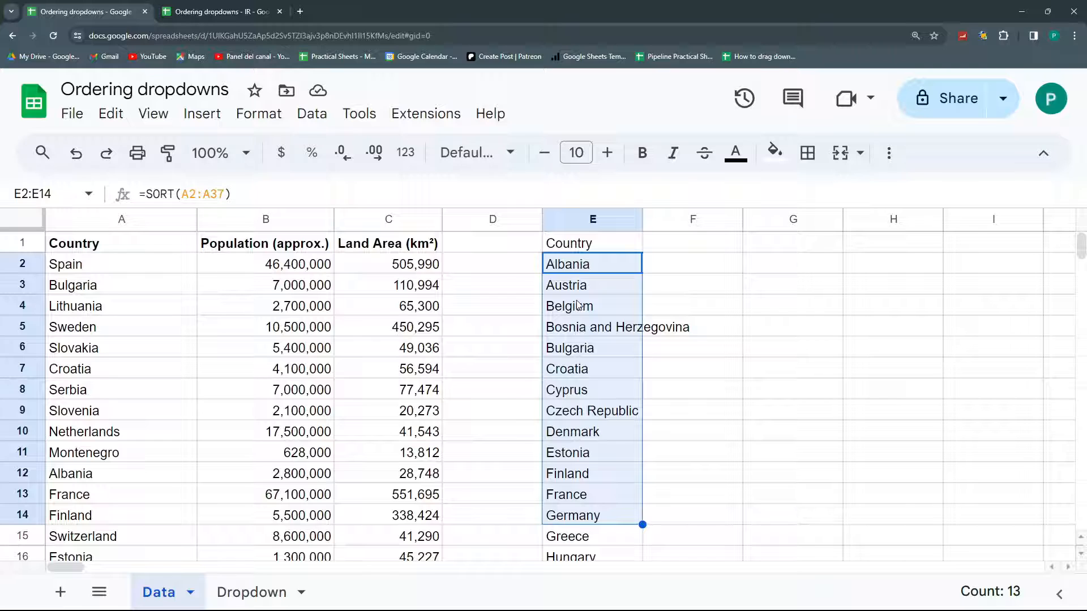
Step: Check which order the dropdown in cell A2 of the Dropdown sheet uses with the sorted helper column in place
click(255, 588)
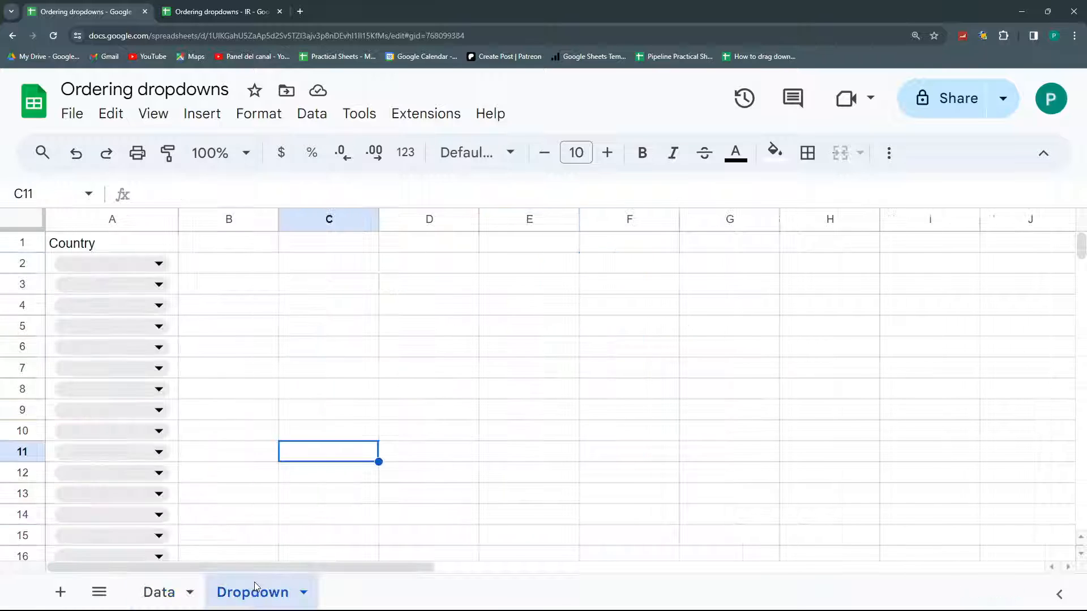
click(173, 272)
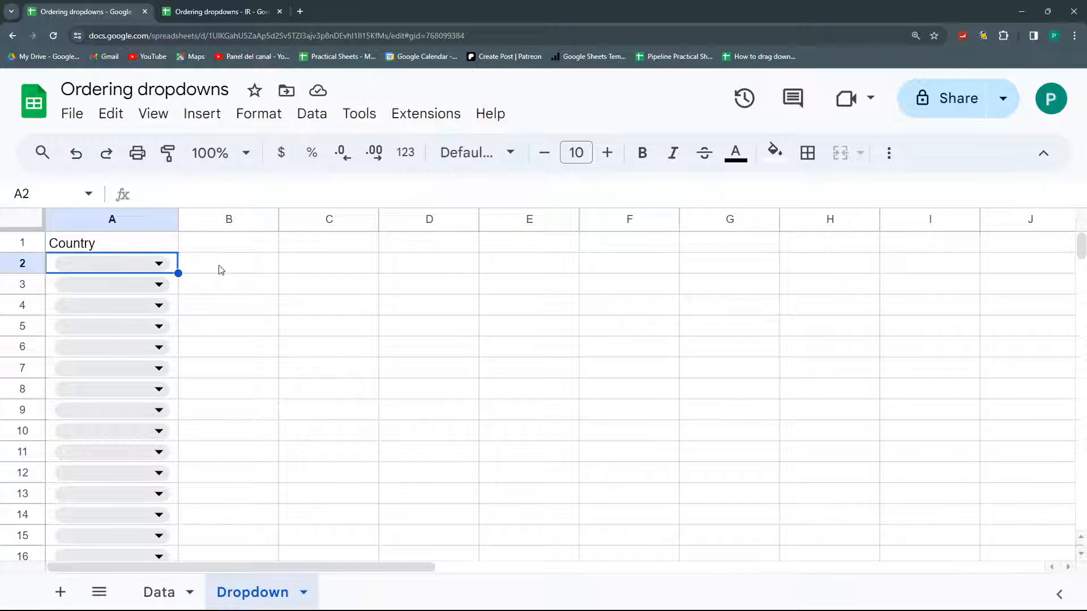
click(159, 265)
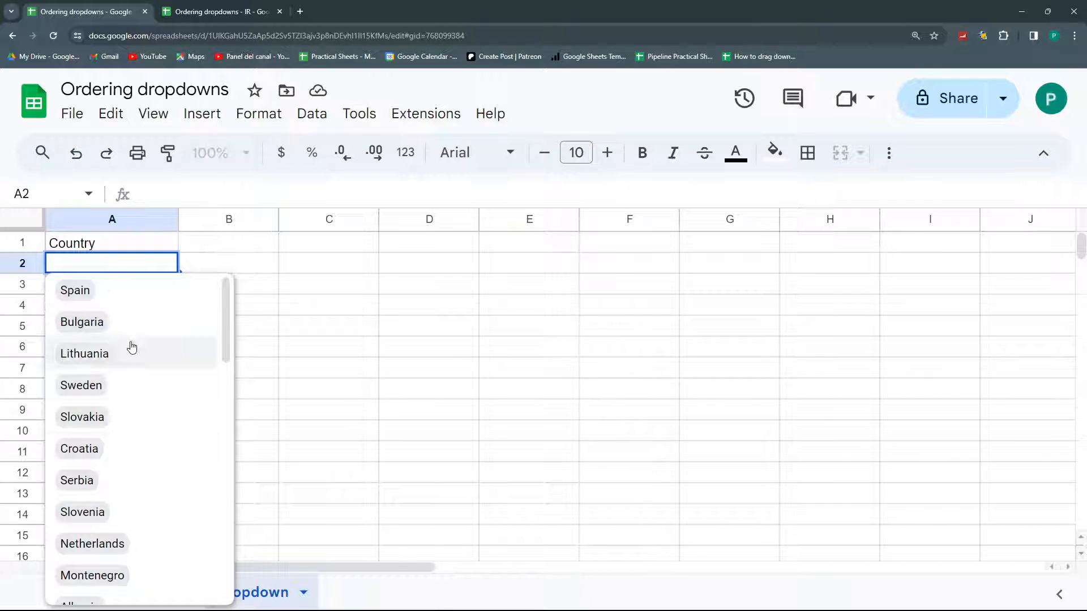
click(213, 262)
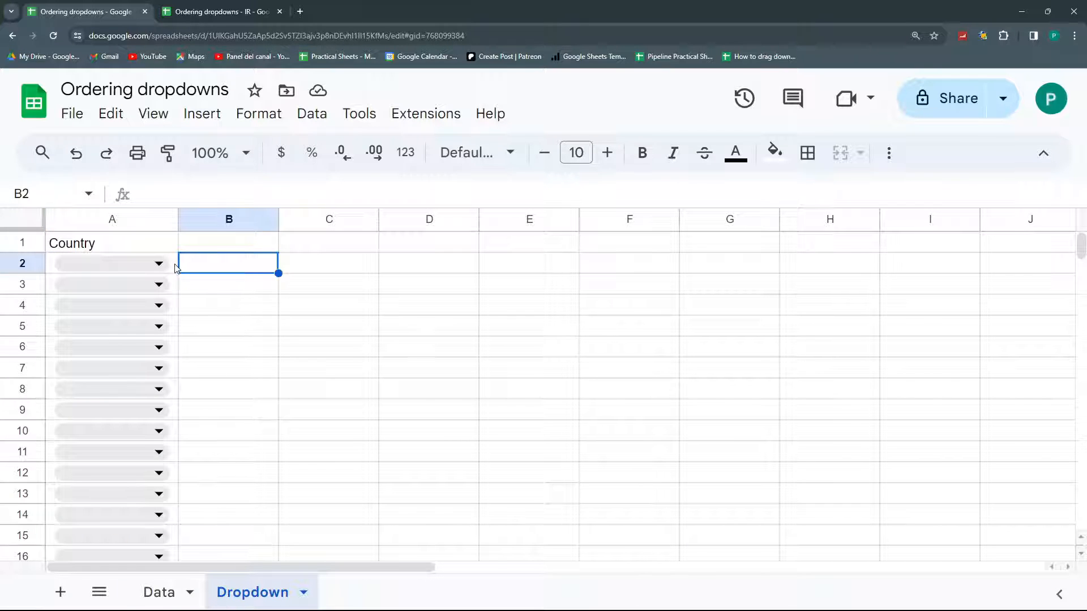
Step: Examine the Dropdown sheet's country validation rule, checking its source range, its option list and the cells it applies to
click(312, 114)
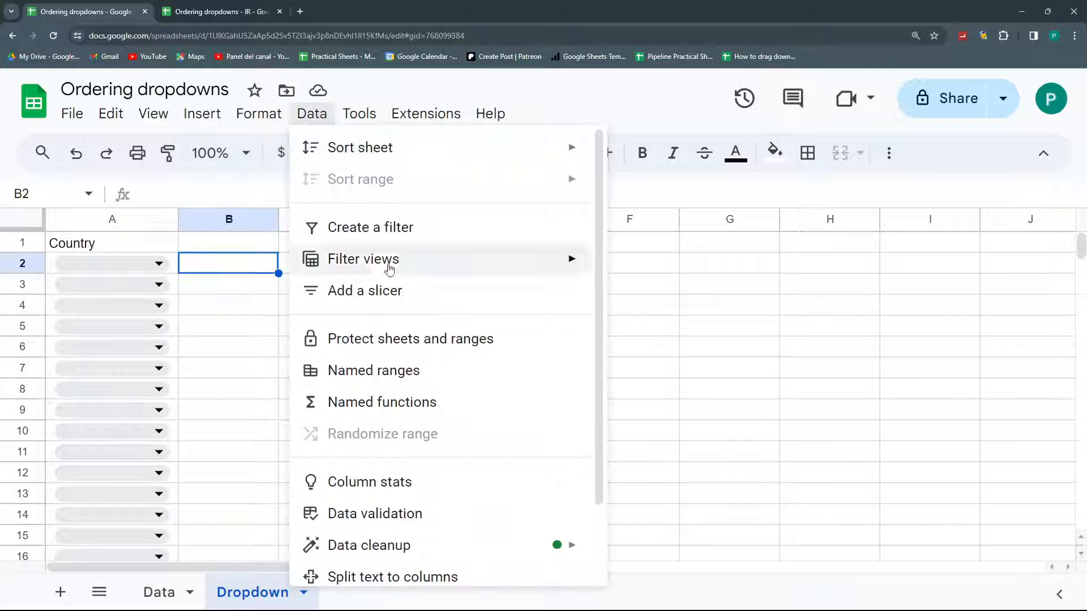
click(375, 513)
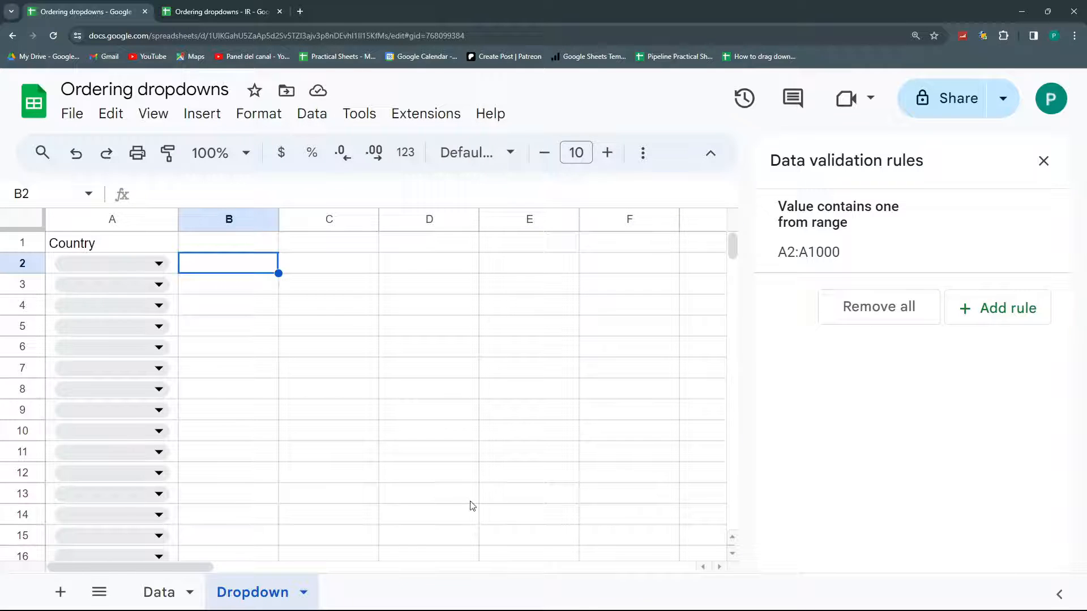
click(828, 227)
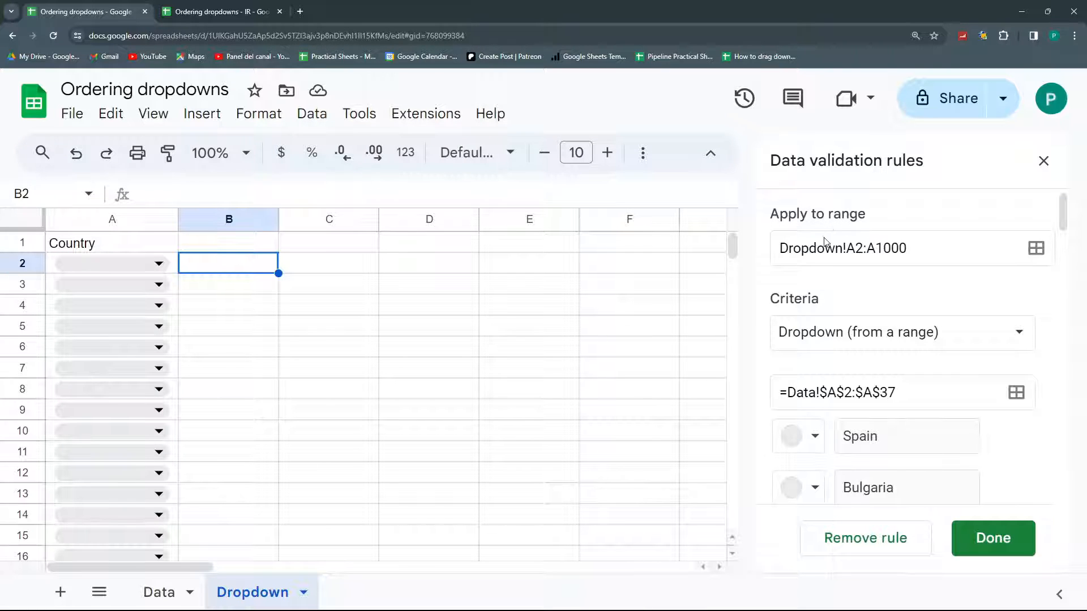
click(1043, 161)
click(159, 265)
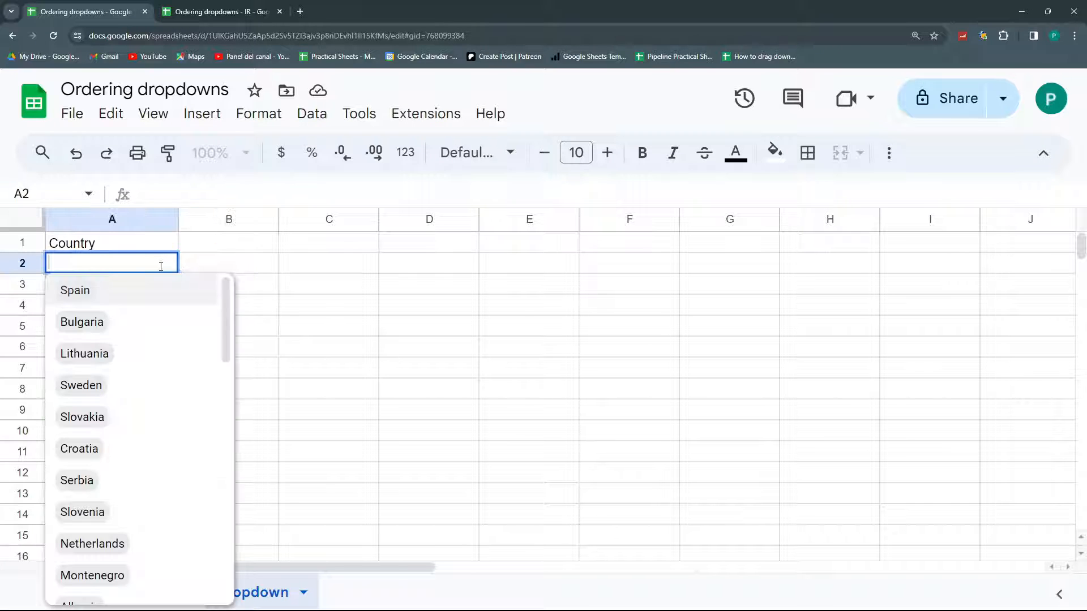
scroll(140, 502, down, 5)
scroll(140, 502, down, 5)
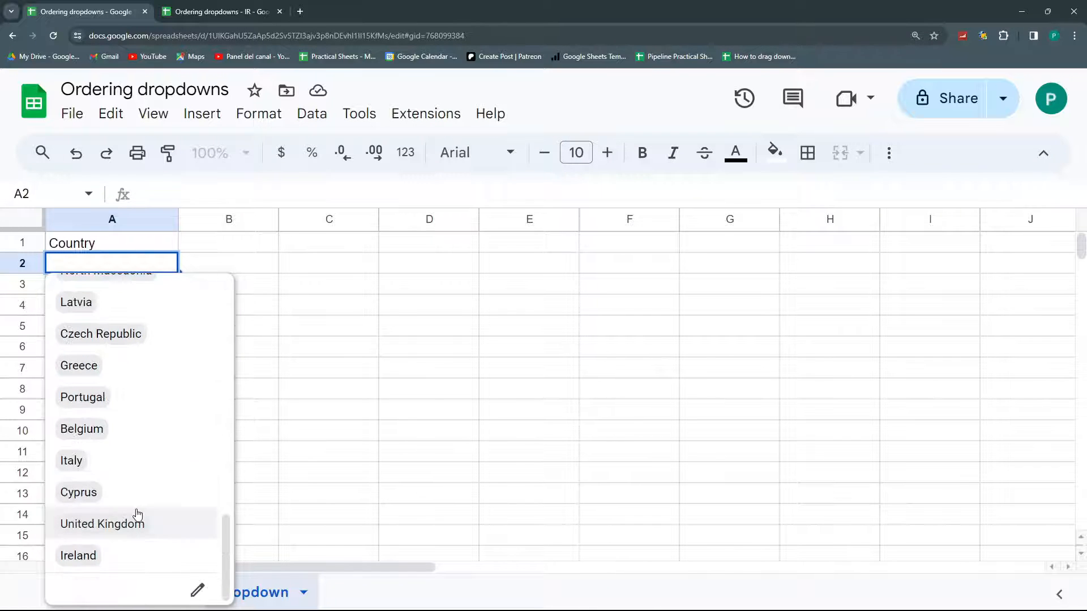
click(197, 592)
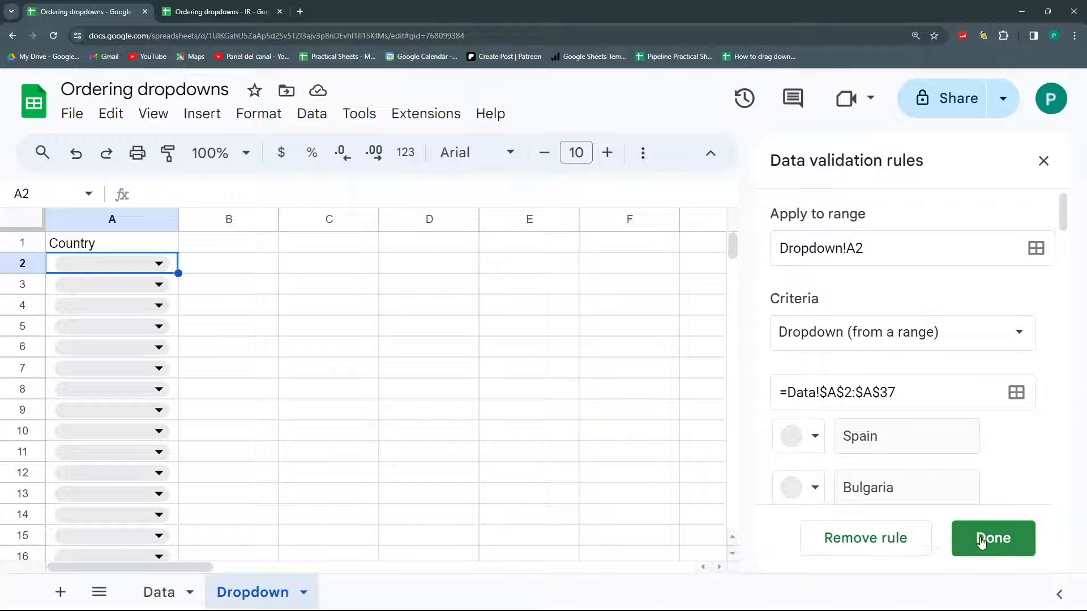
click(1043, 161)
Step: Change the source range of the validation rule for A2:A1000 to the sorted helper column, Data!E2:E37
click(312, 113)
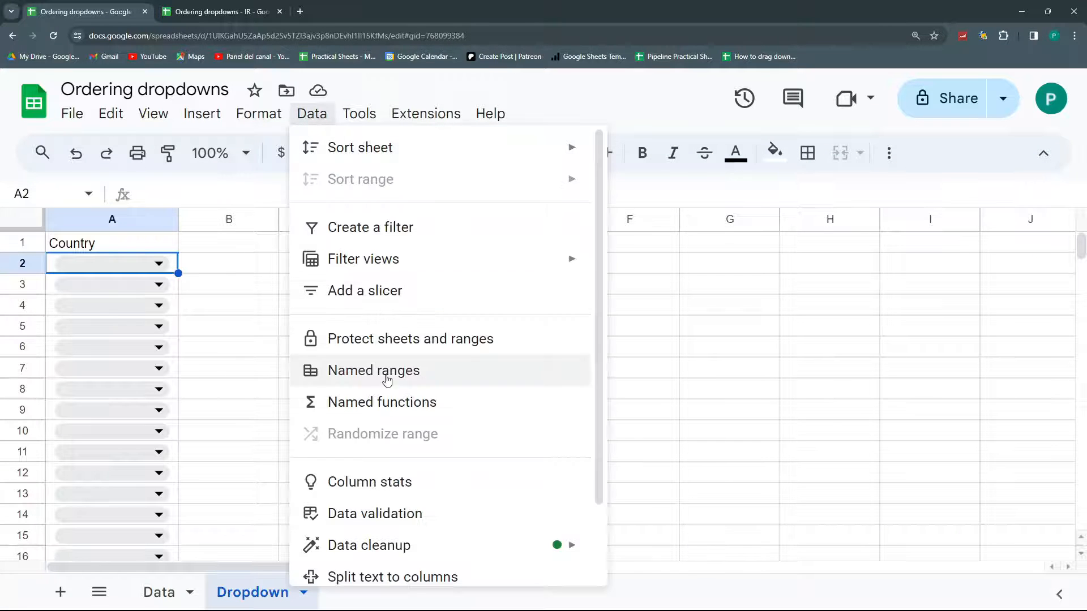
click(370, 526)
click(824, 238)
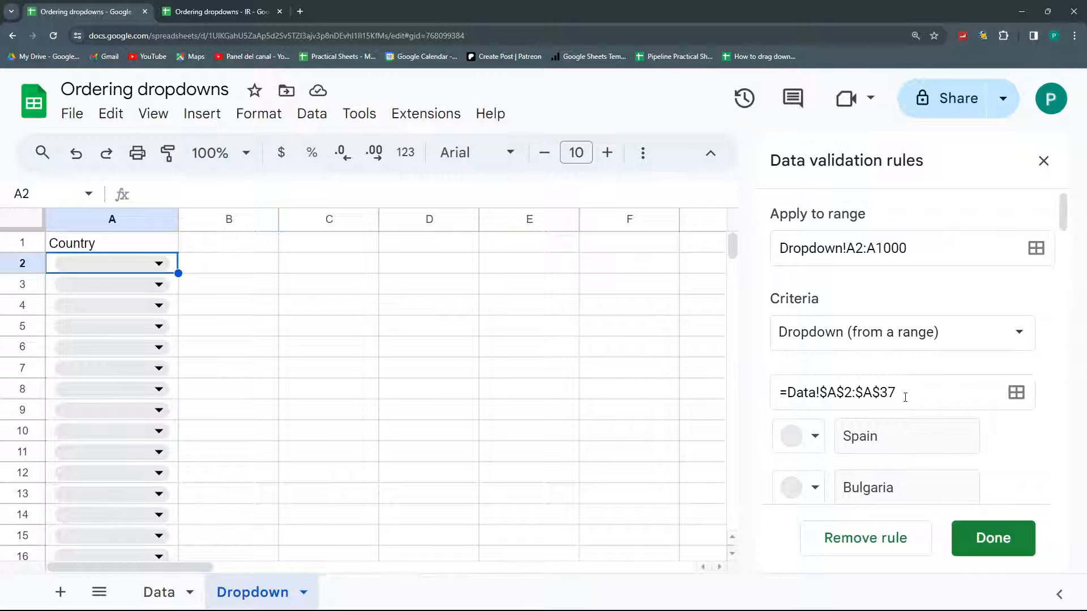
click(1016, 393)
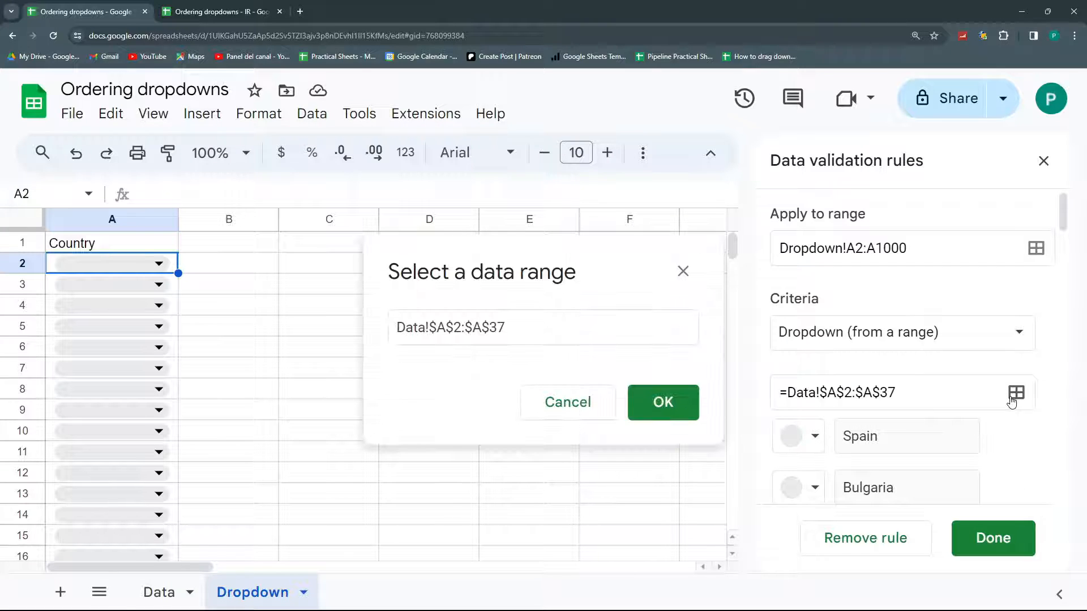
click(518, 326)
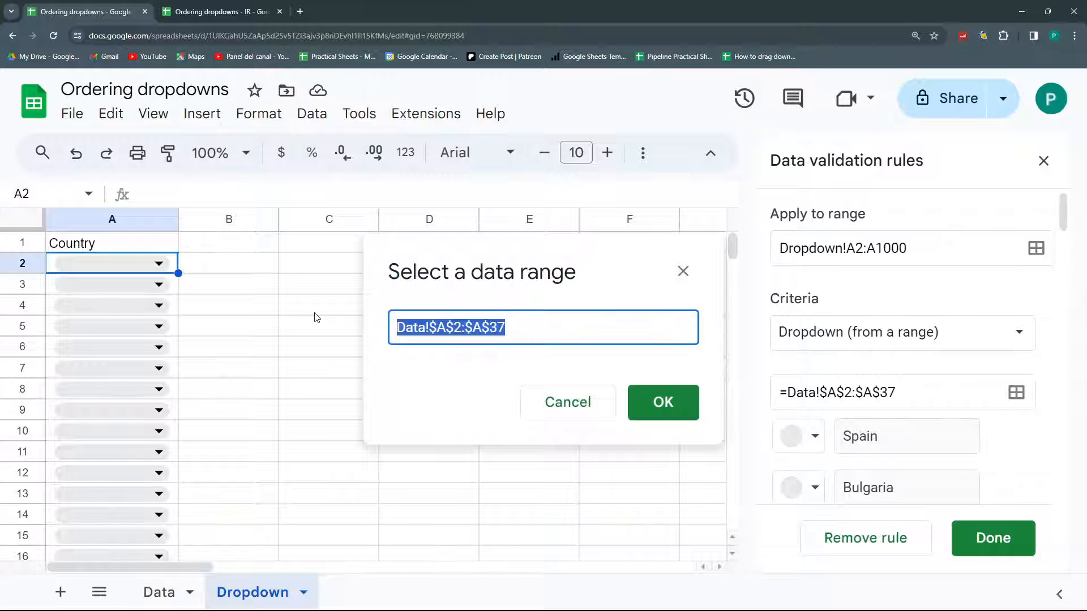
key(BackSpace)
click(155, 592)
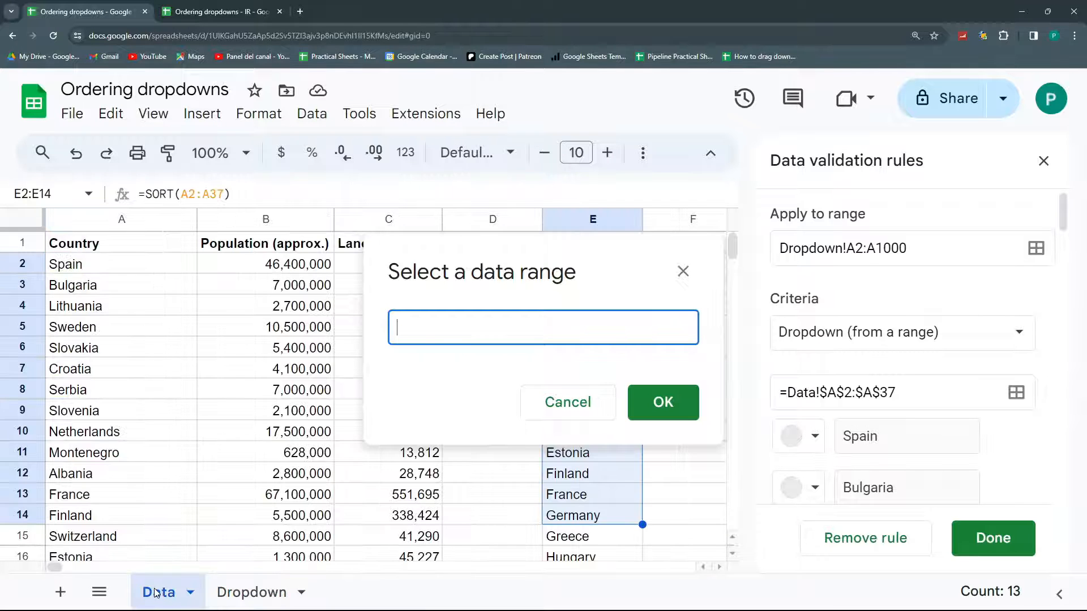
drag(430, 245, 173, 262)
drag(596, 275, 622, 407)
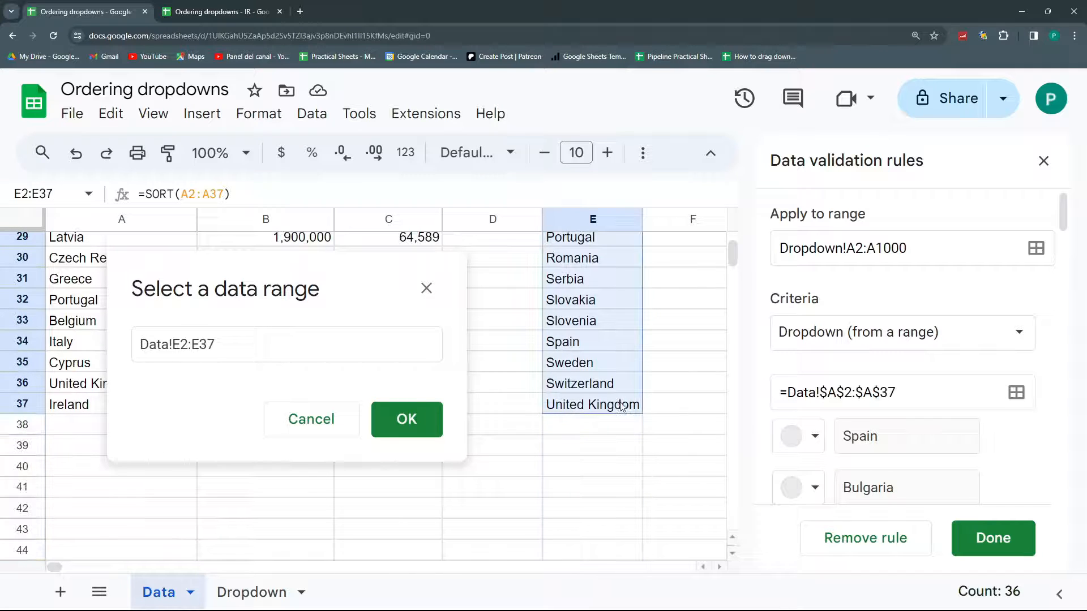
click(401, 422)
click(976, 534)
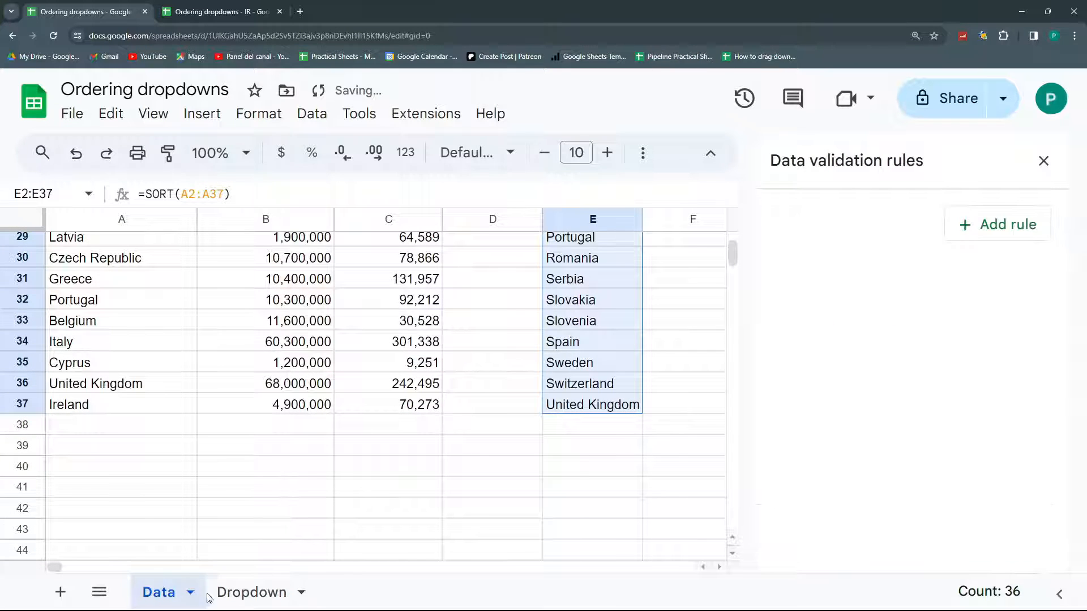
Step: Check the option order in the A2 dropdown of the Dropdown sheet
click(238, 592)
click(159, 263)
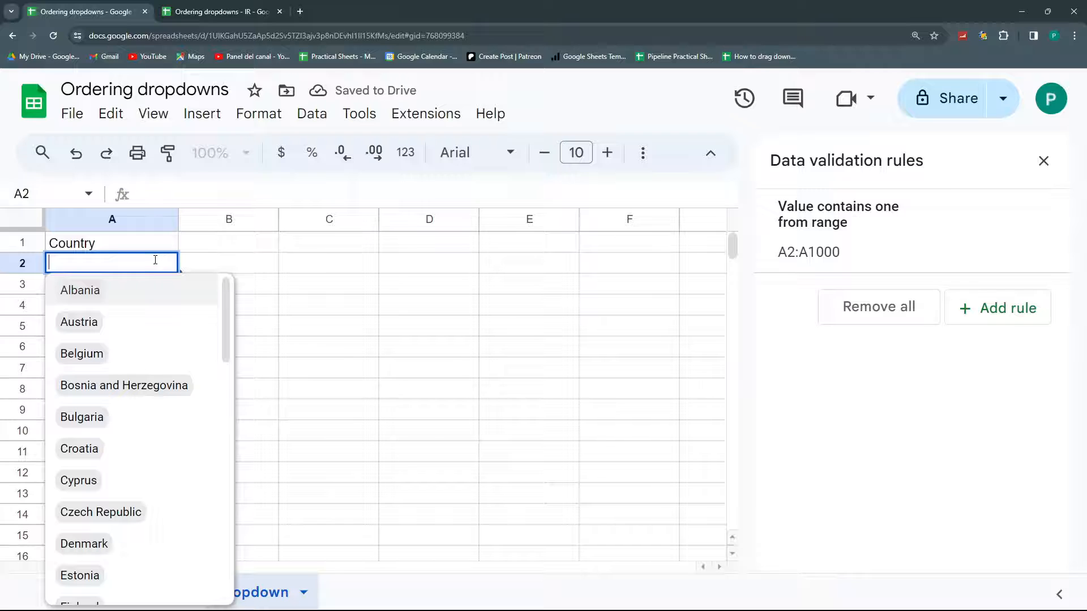
scroll(146, 455, down, 1)
click(341, 480)
Step: Rename Italy in cell A34 of the Data sheet to Republic of Italy
click(158, 592)
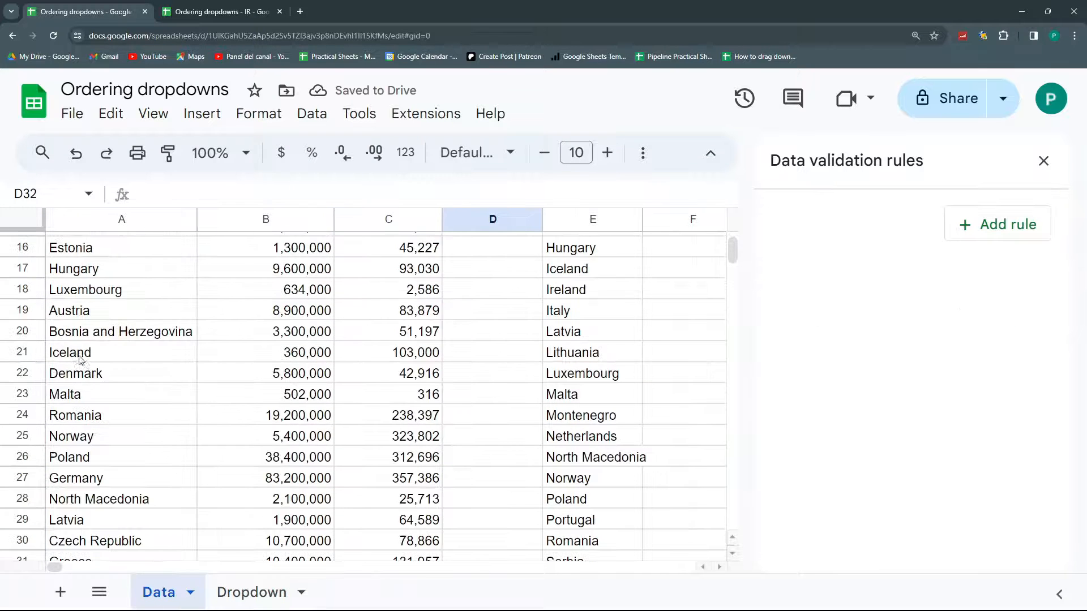
scroll(64, 430, down, 2)
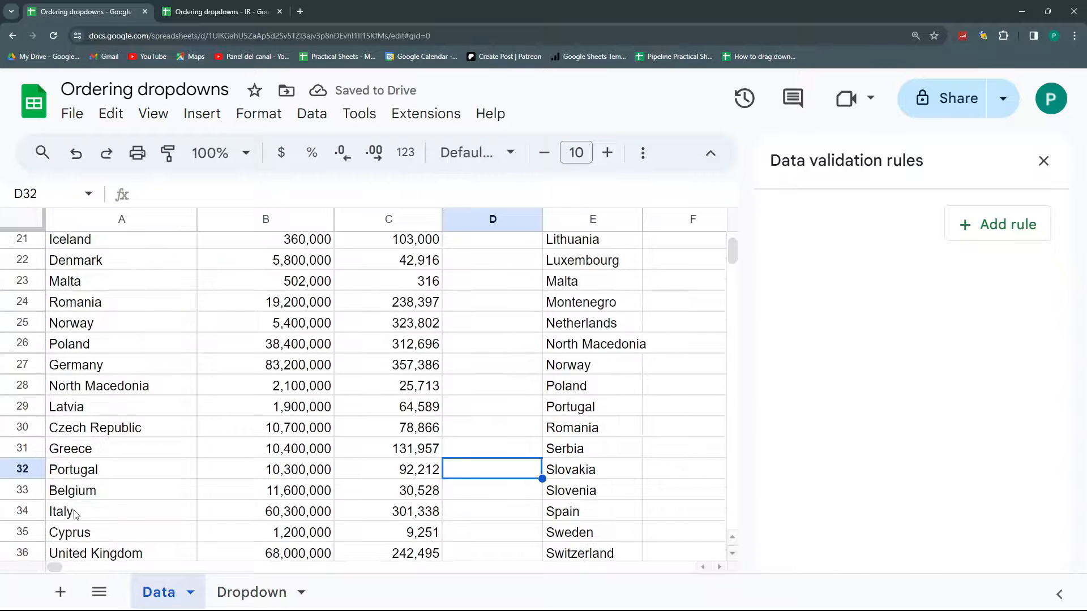
scroll(75, 514, down, 1)
click(51, 453)
double_click(50, 453)
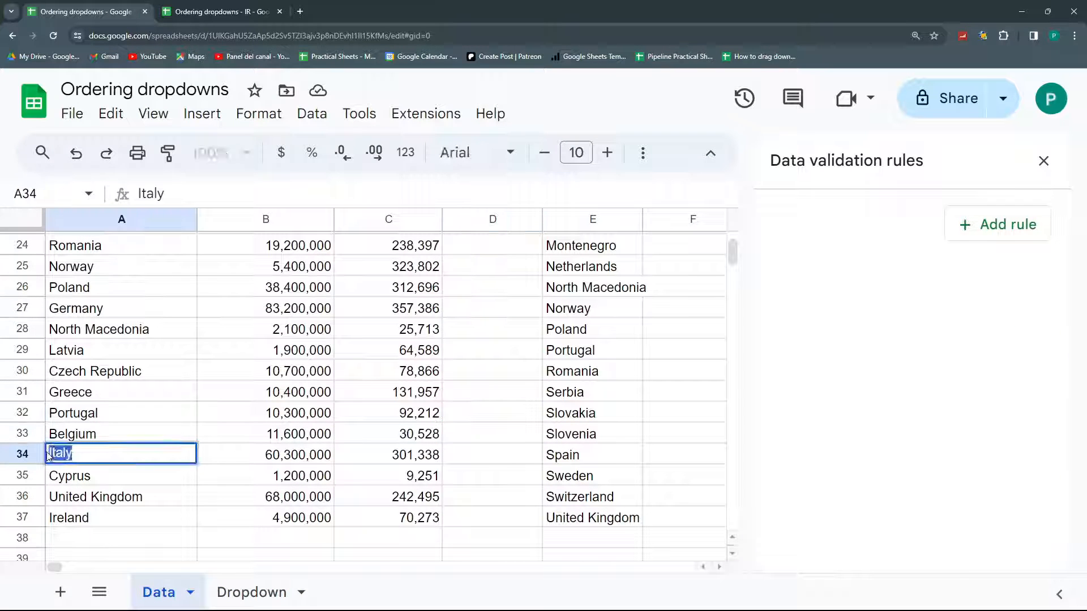
click(49, 455)
text(Republic of)
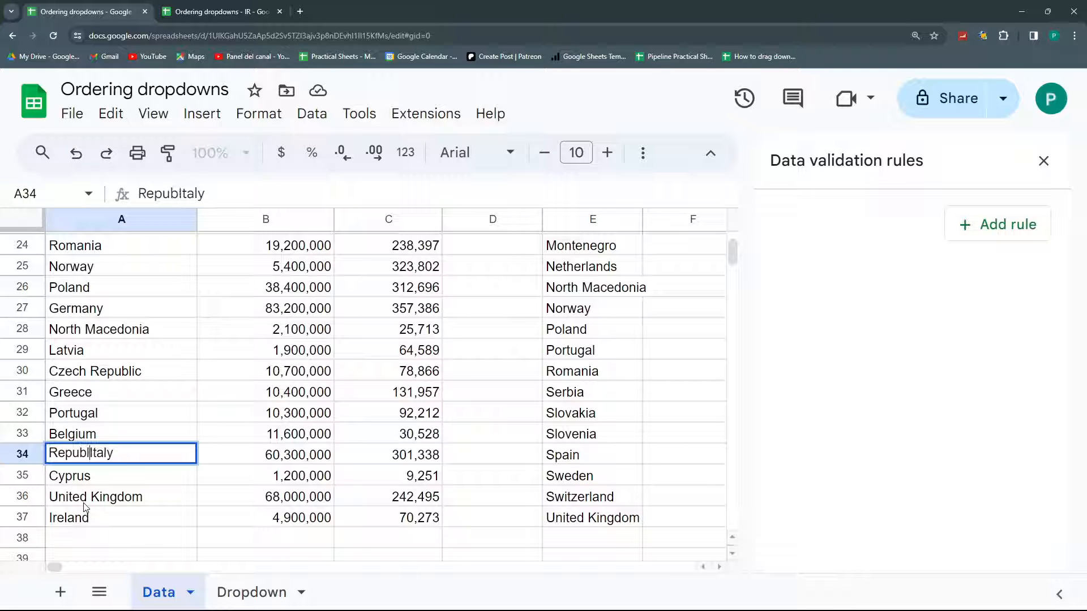
key(Return)
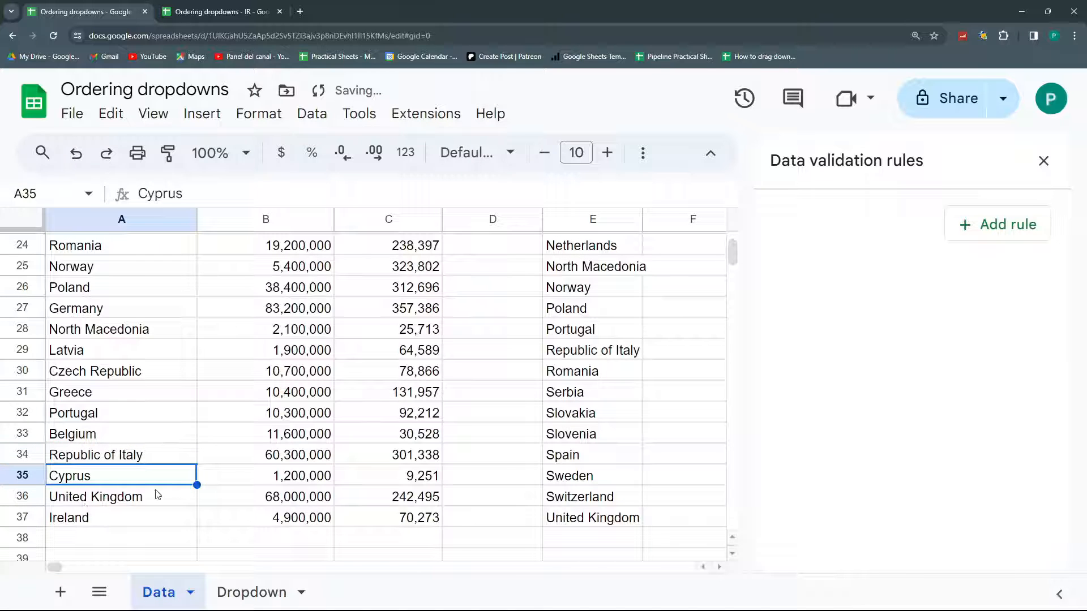
Step: Check where Republic of Italy falls in the sorted helper column and in the A2 dropdown of the Dropdown sheet
drag(583, 309, 608, 475)
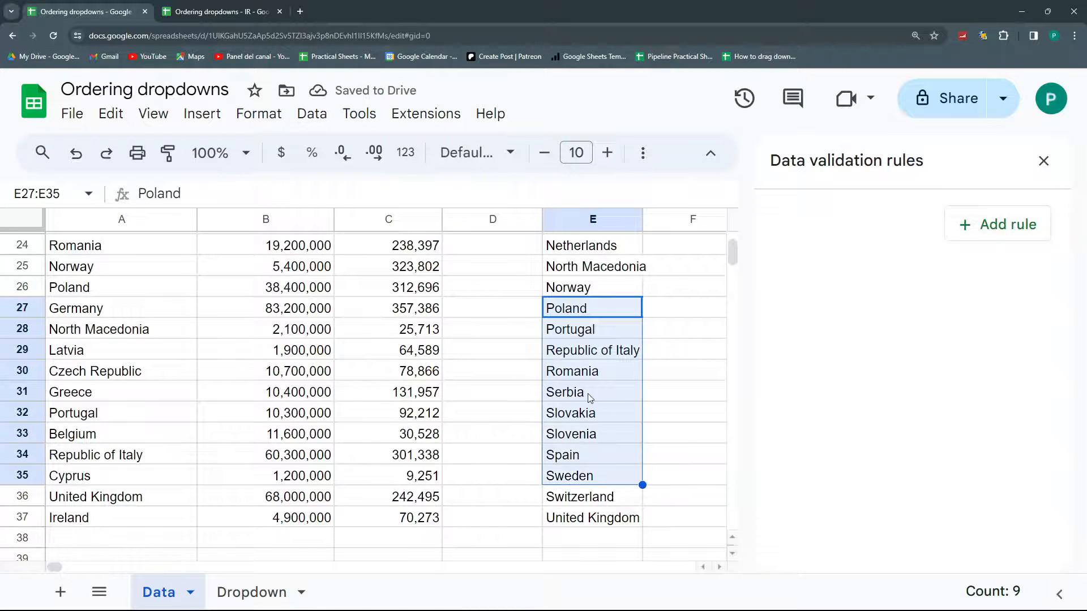
scroll(584, 314, up, 8)
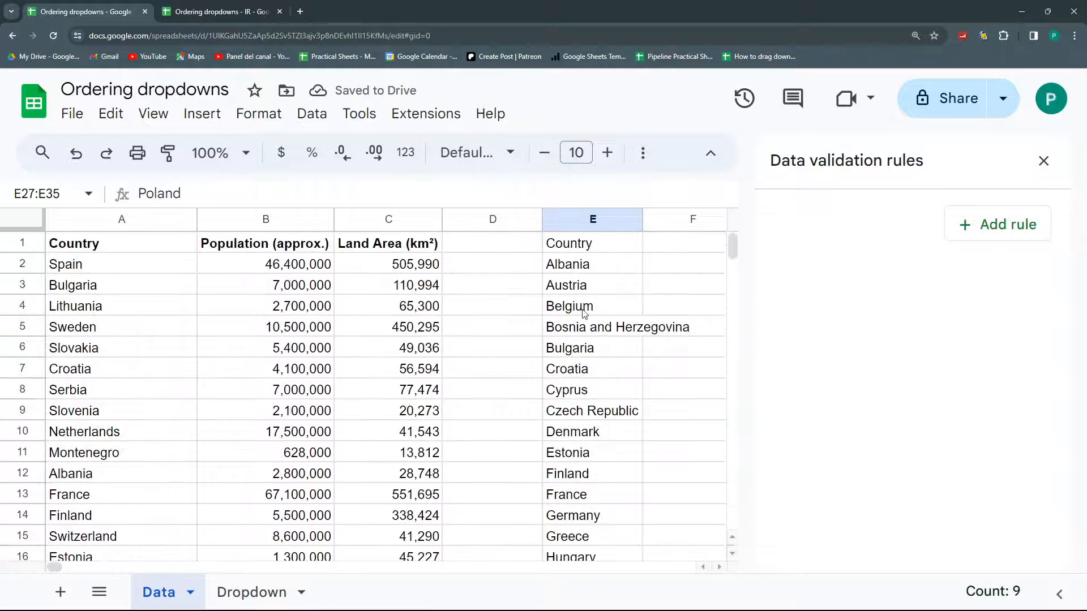
click(249, 592)
click(163, 261)
scroll(145, 329, down, 3)
scroll(144, 329, down, 10)
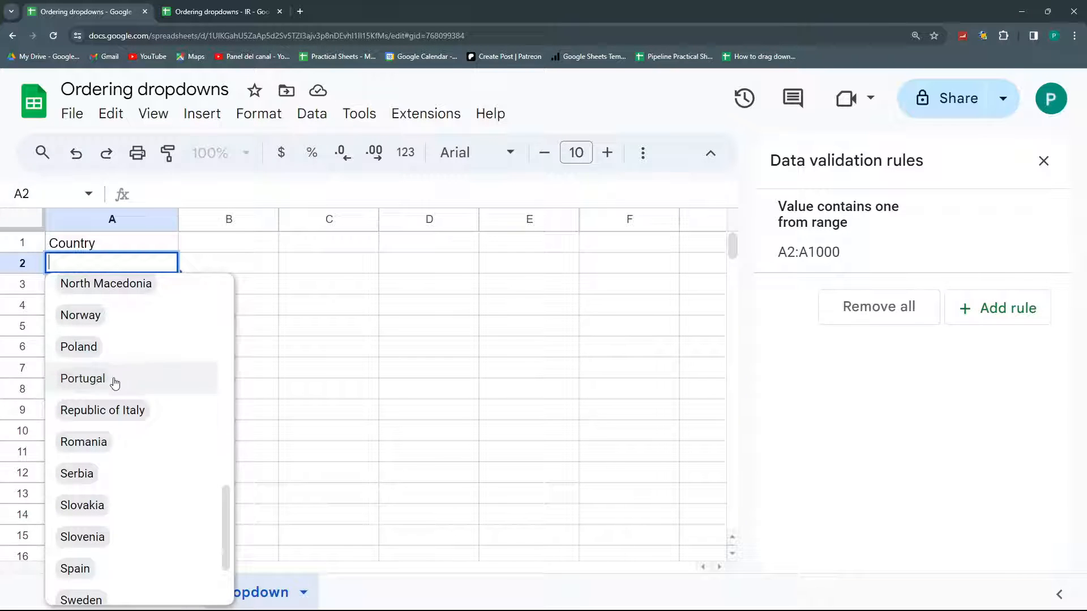
click(311, 415)
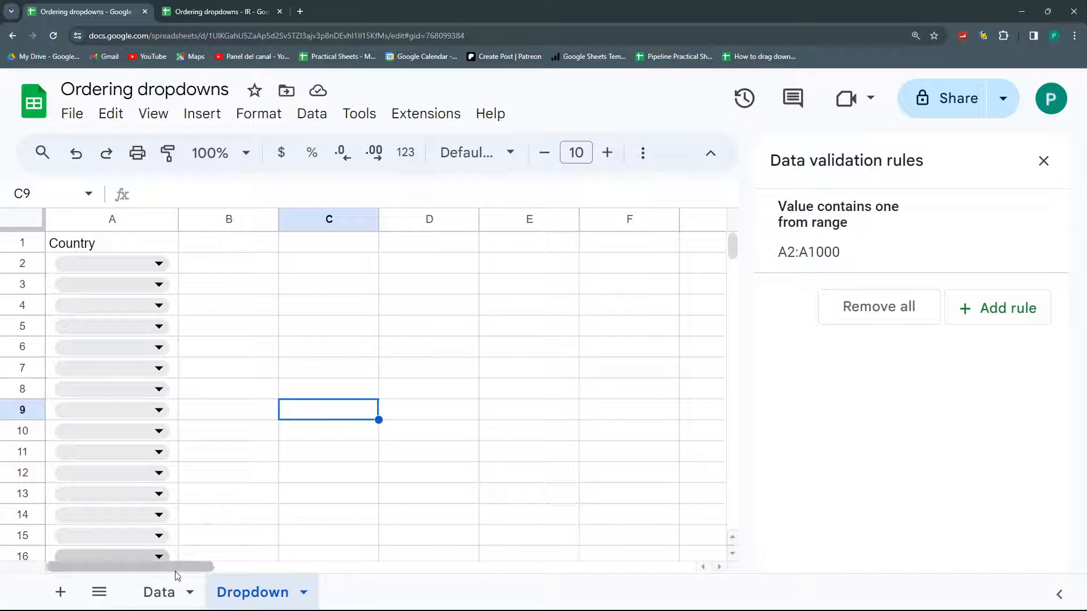
Step: Copy the heading format of cell C1 on the Data sheet to the Country heading in E1 and close the validation rules
click(153, 592)
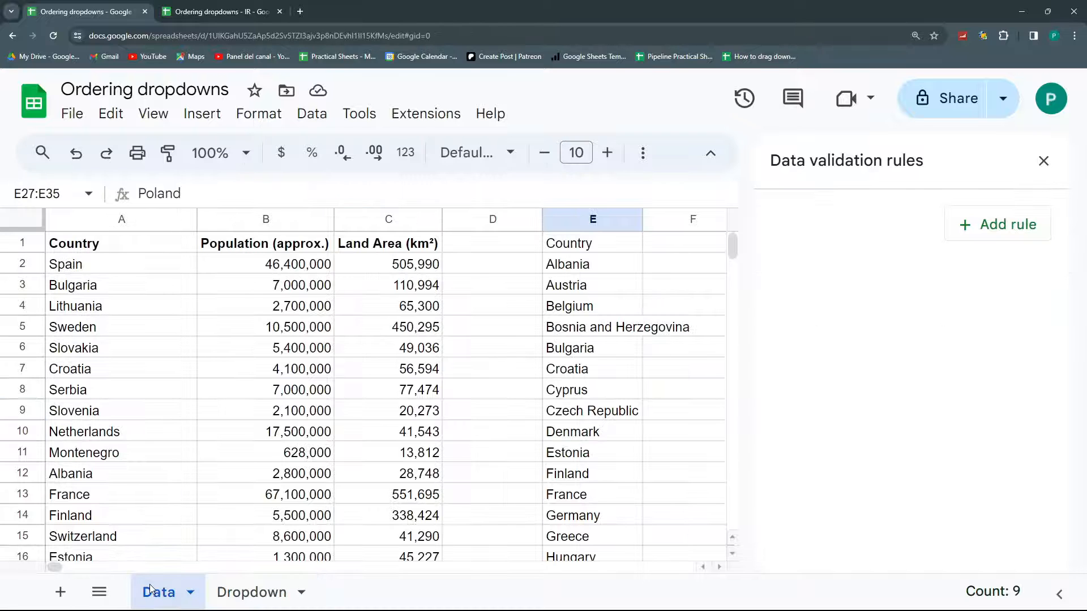
click(389, 245)
click(168, 153)
click(582, 247)
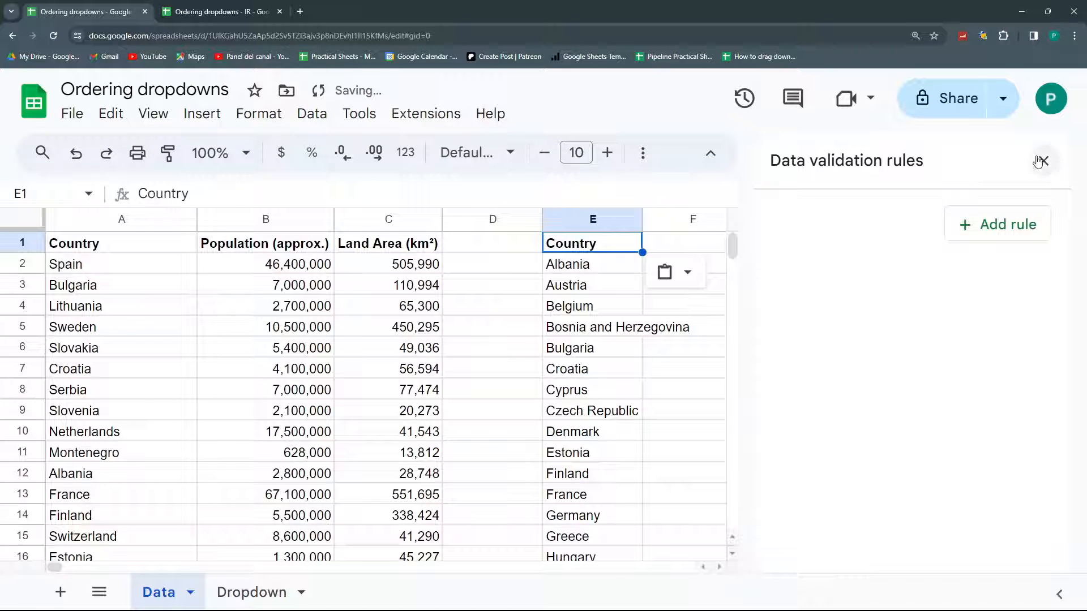
click(1040, 161)
Step: Add Colombia as a new country in cell A38, below the last row of the table
scroll(182, 395, down, 8)
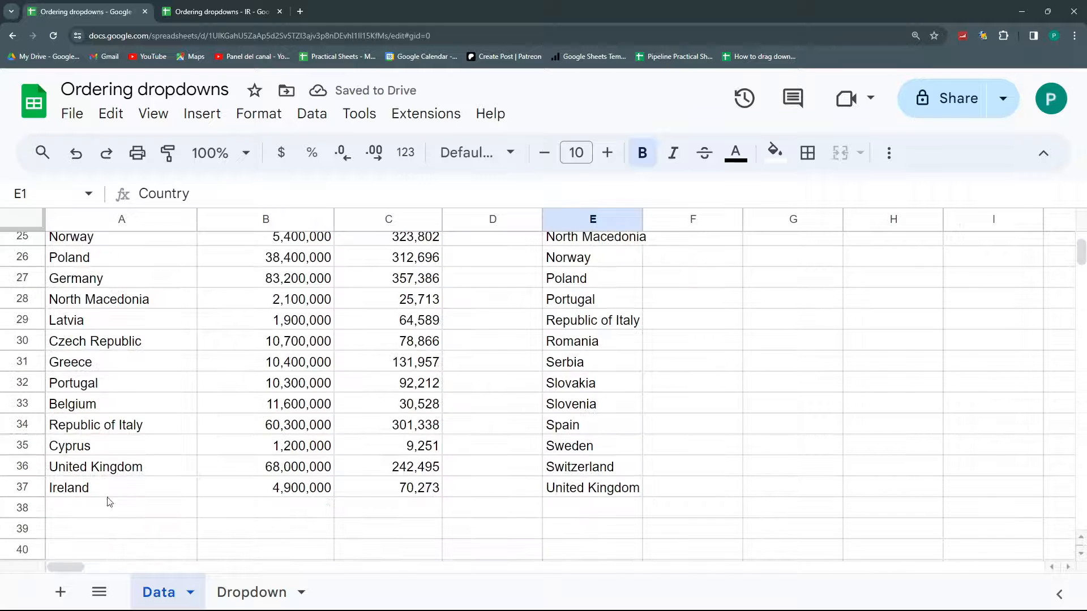
click(163, 512)
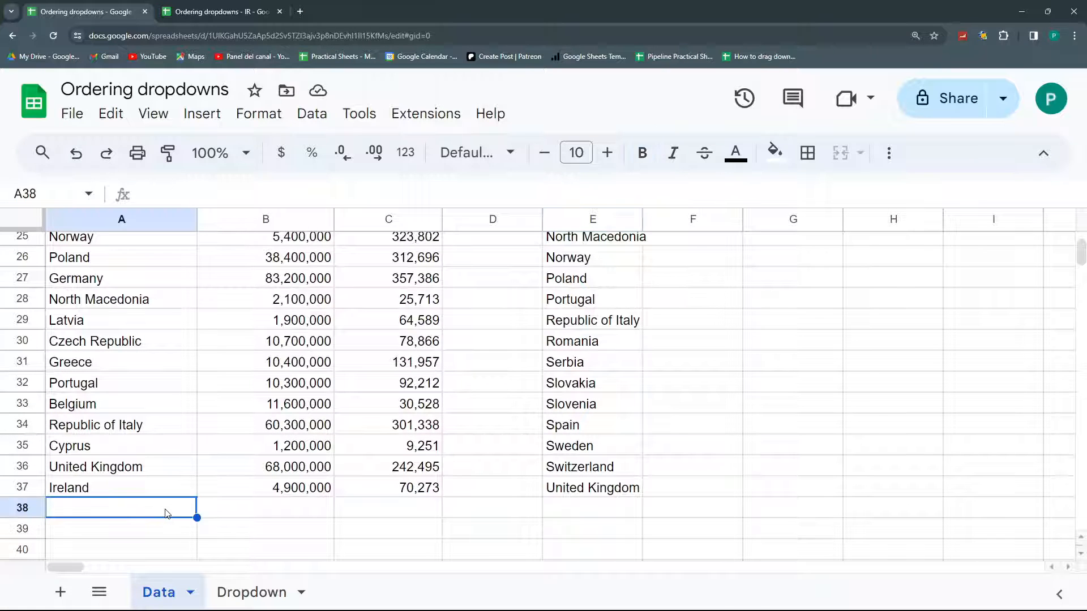
text(Colombia)
key(Return)
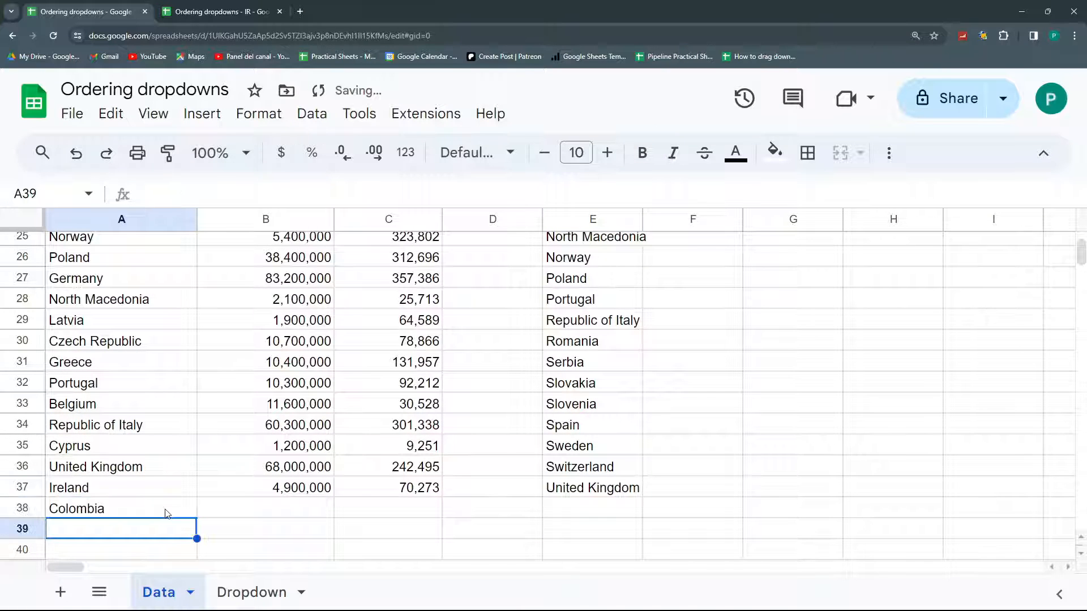
Step: Compare the range used by the SORT formula in E2 with the last rows of the country table, including the new Colombia row
scroll(610, 382, up, 8)
click(586, 264)
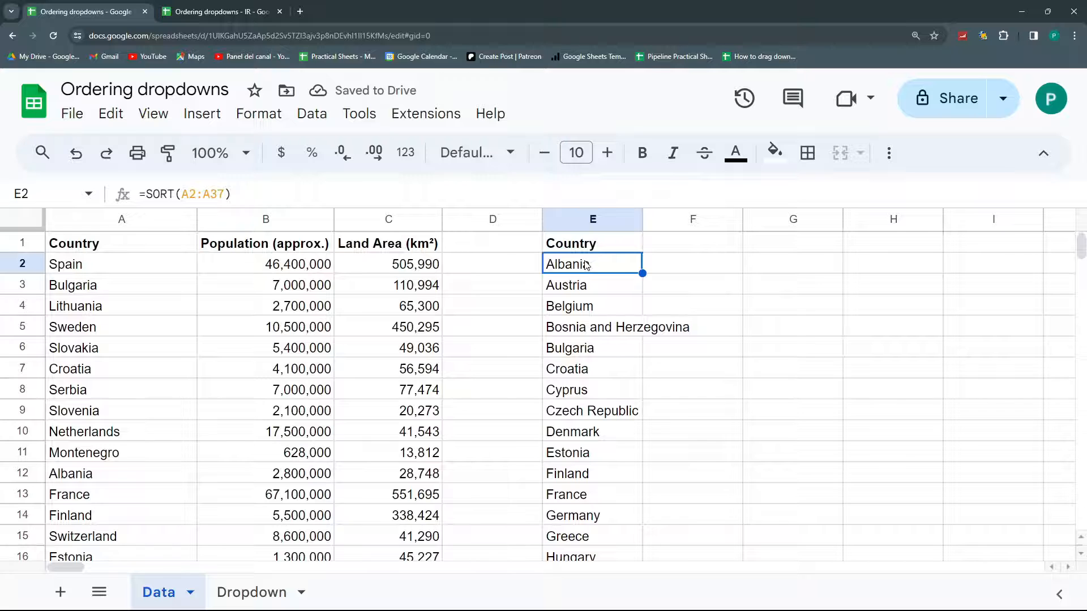
scroll(239, 347, down, 12)
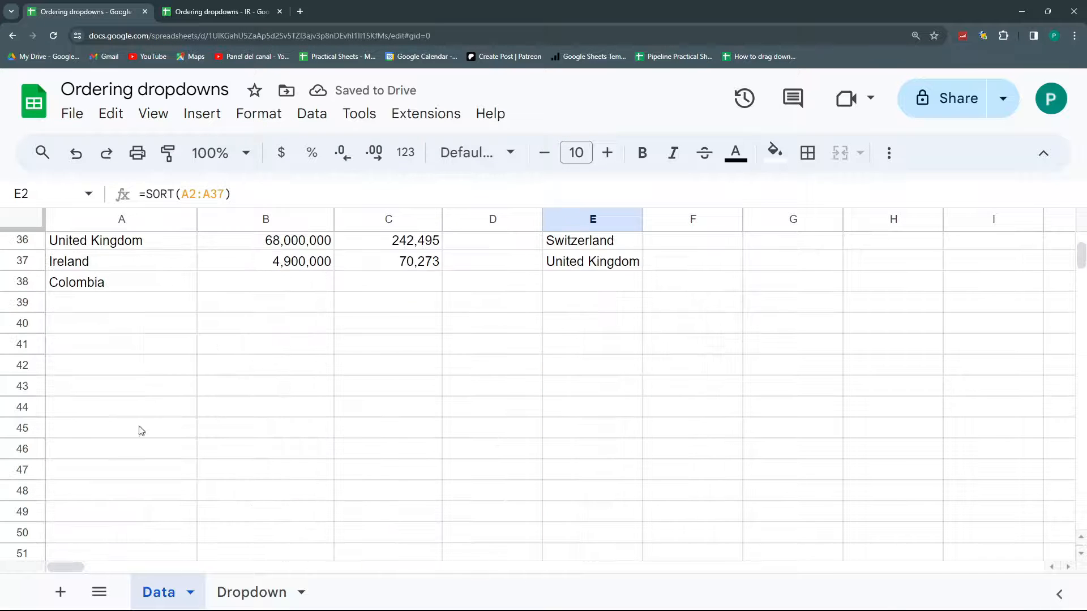
drag(102, 261, 407, 269)
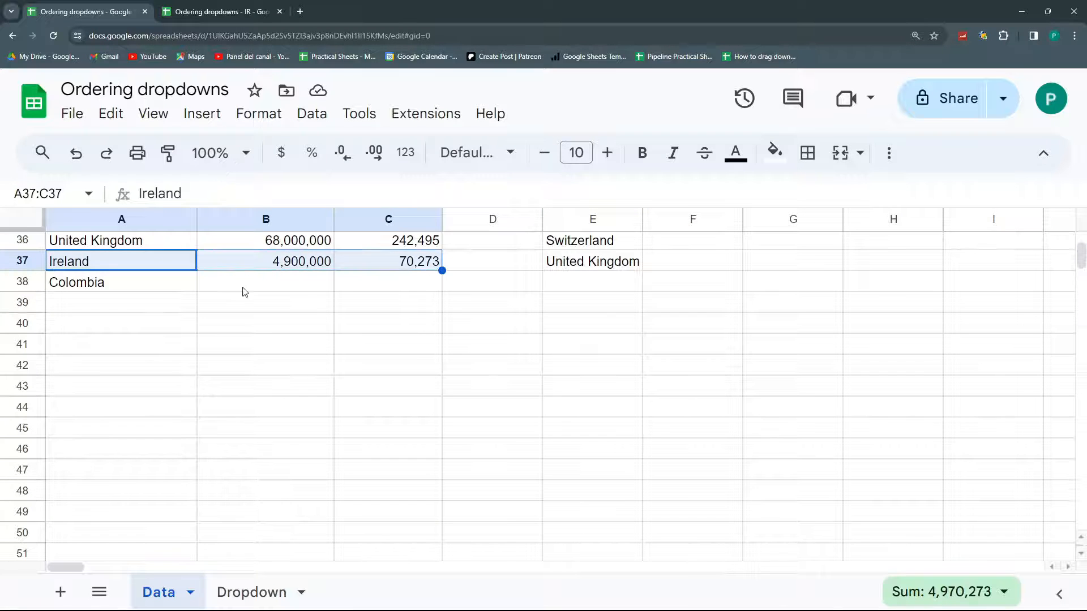
scroll(238, 292, up, 2)
scroll(95, 382, up, 10)
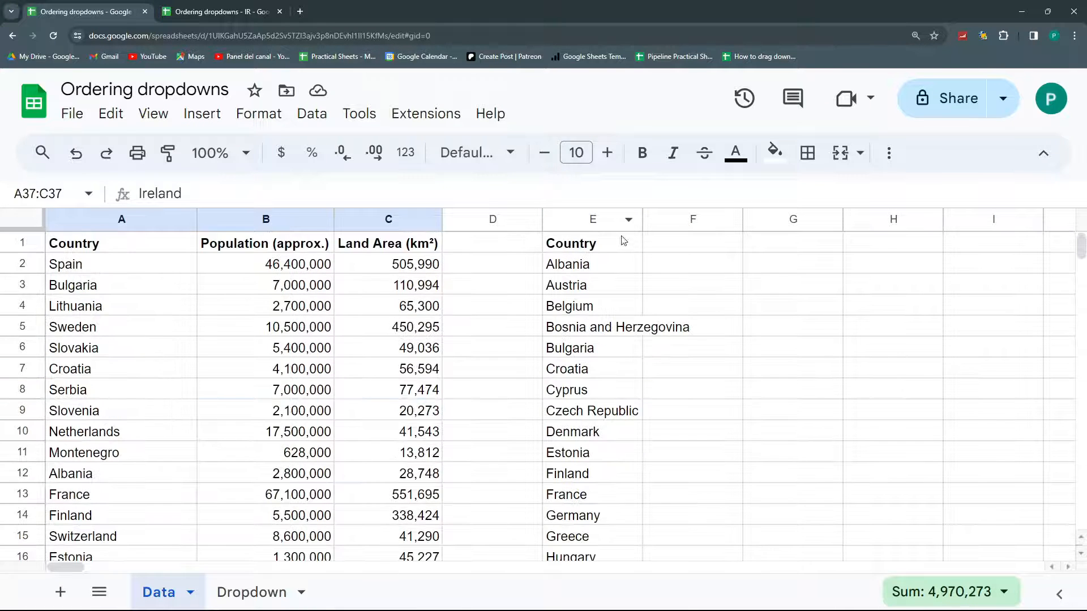
click(619, 267)
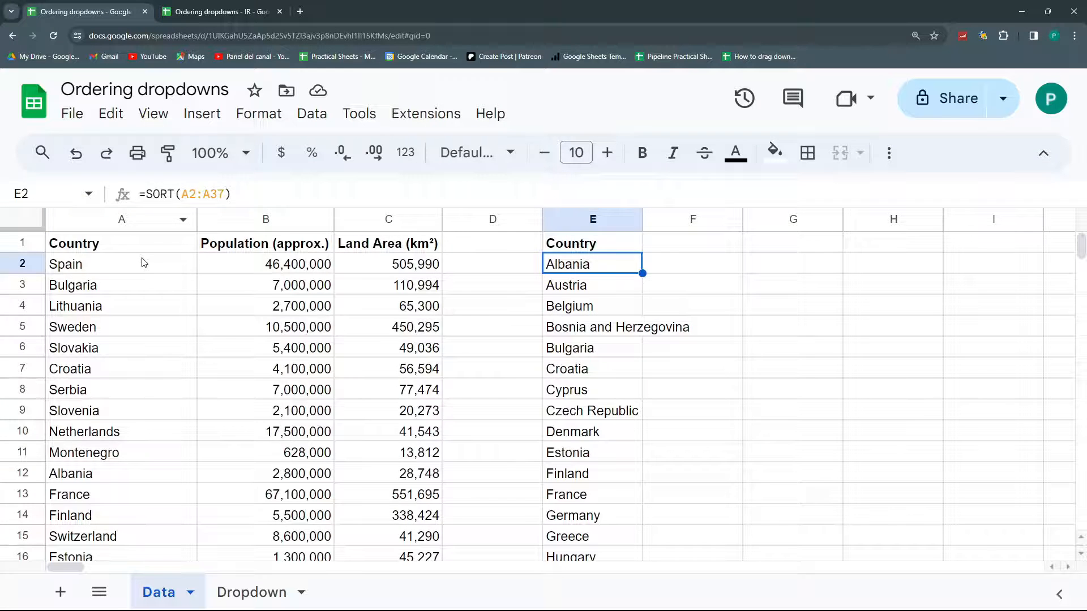
click(144, 262)
scroll(142, 271, down, 12)
click(94, 266)
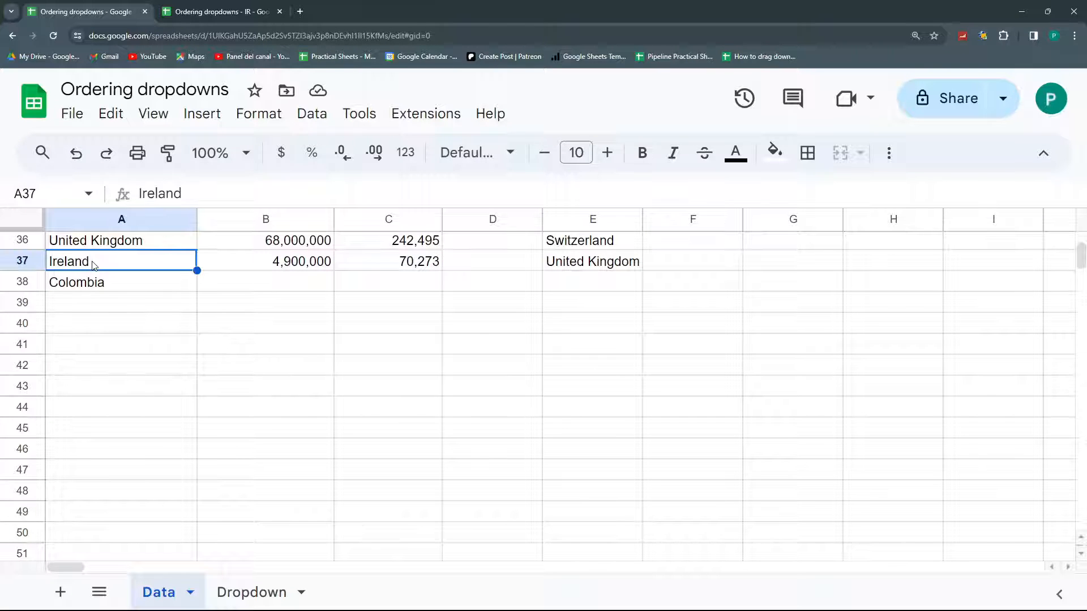
click(100, 408)
click(94, 496)
scroll(204, 438, up, 2)
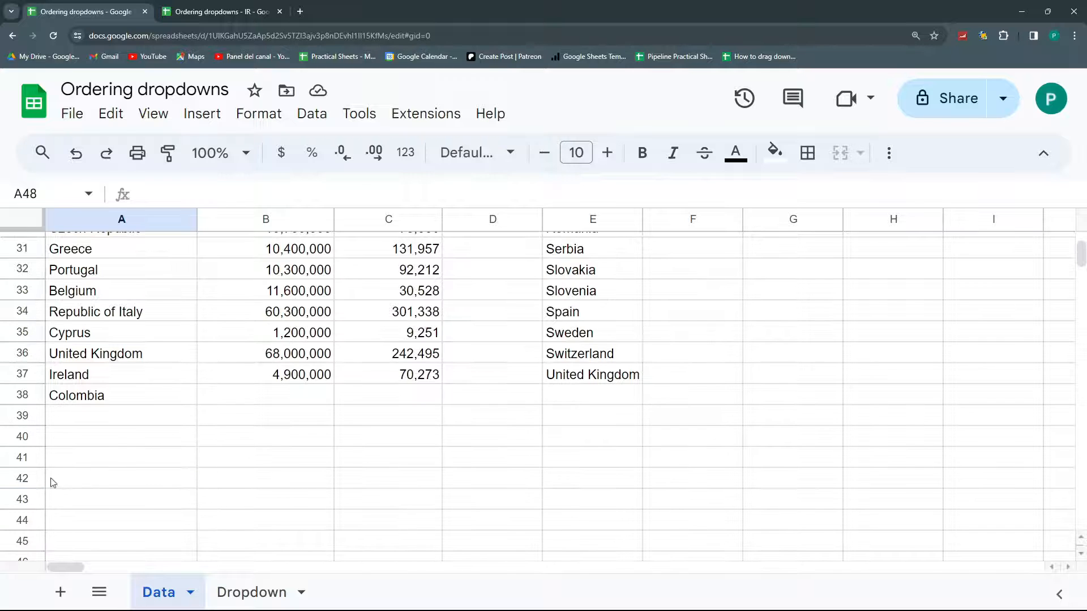
Step: Make the SORT formula in E2 of the Data sheet use the open-ended range A2:A
scroll(532, 417, up, 10)
click(600, 264)
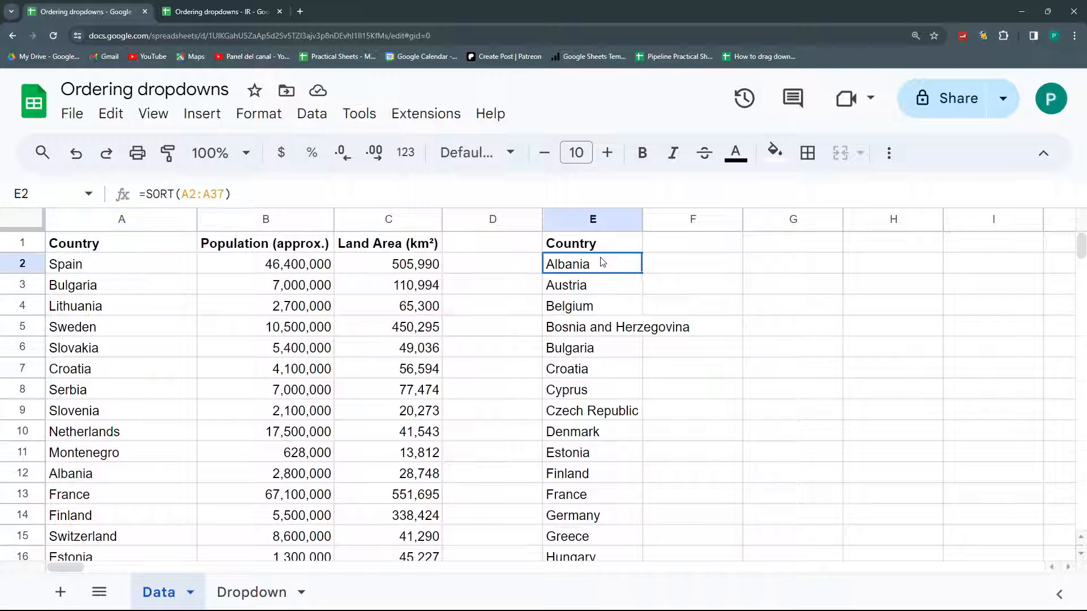
key(F2)
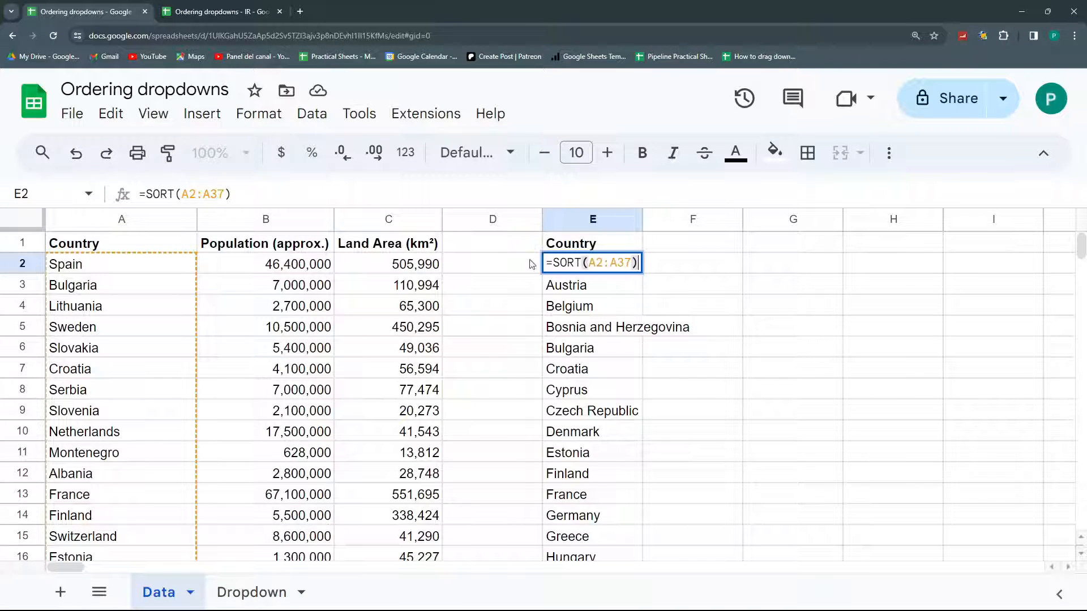
drag(632, 263, 616, 264)
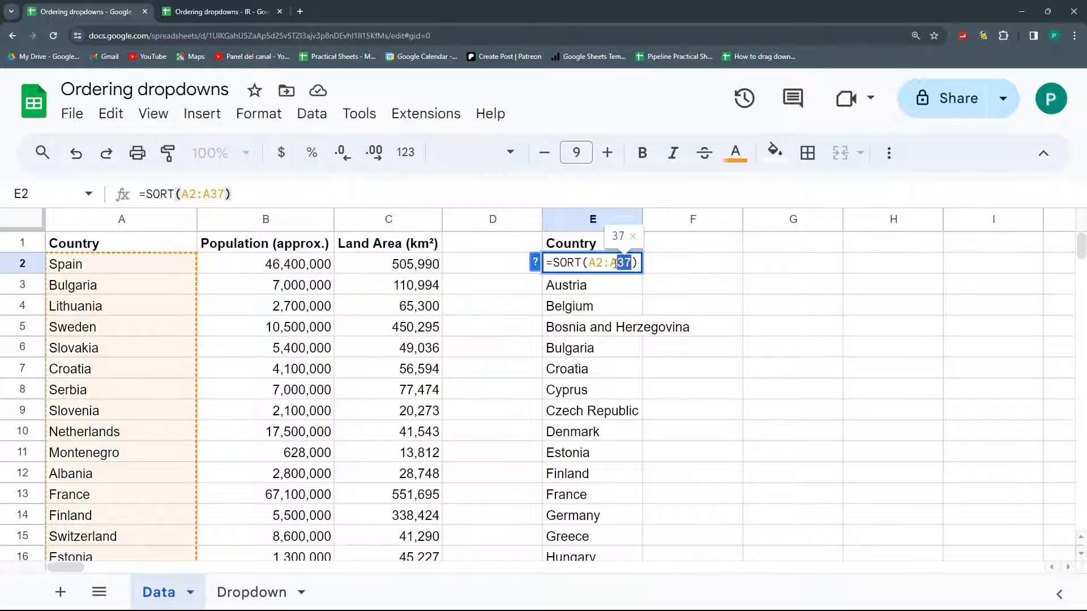
key(BackSpace)
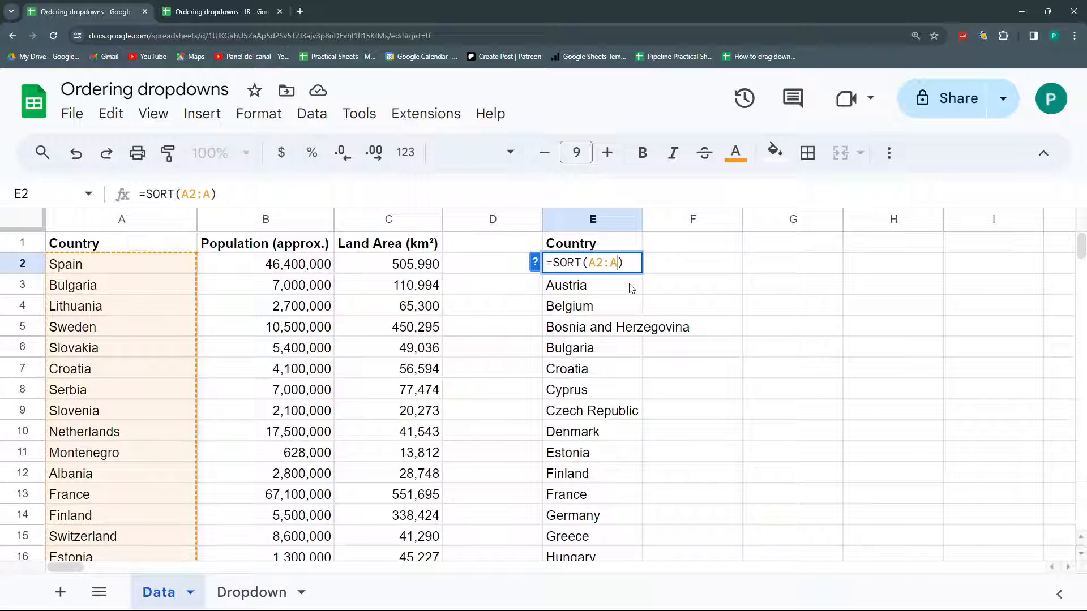
key(Return)
Step: Check where Colombia falls in the sorted helper column in column E
click(622, 261)
scroll(566, 396, down, 8)
scroll(560, 487, up, 2)
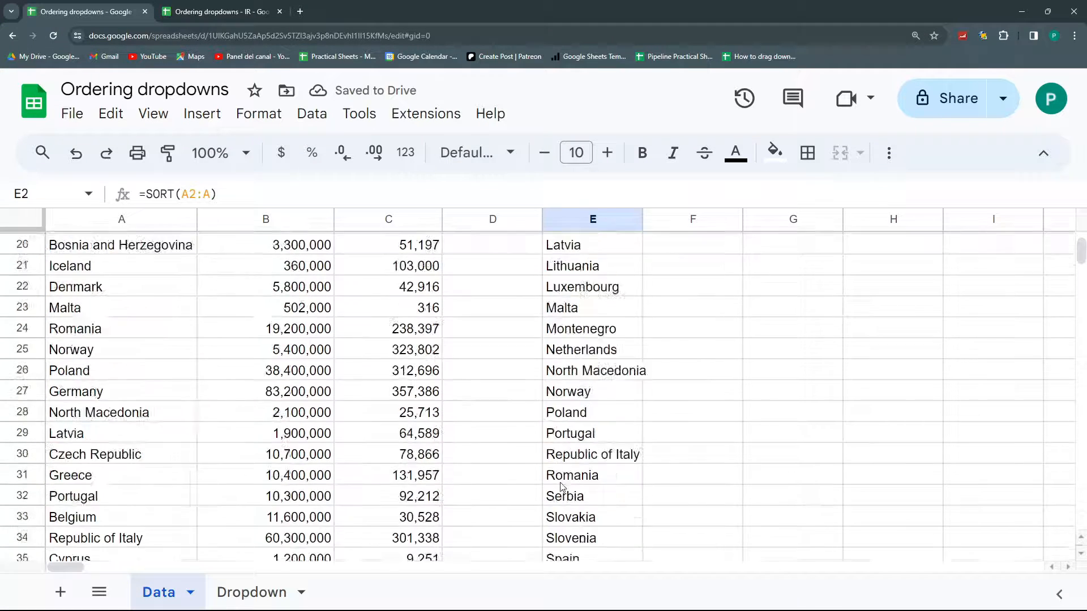
scroll(564, 481, up, 5)
click(574, 321)
Step: Add Canada as a new country in cell A39, below Colombia
scroll(85, 477, down, 9)
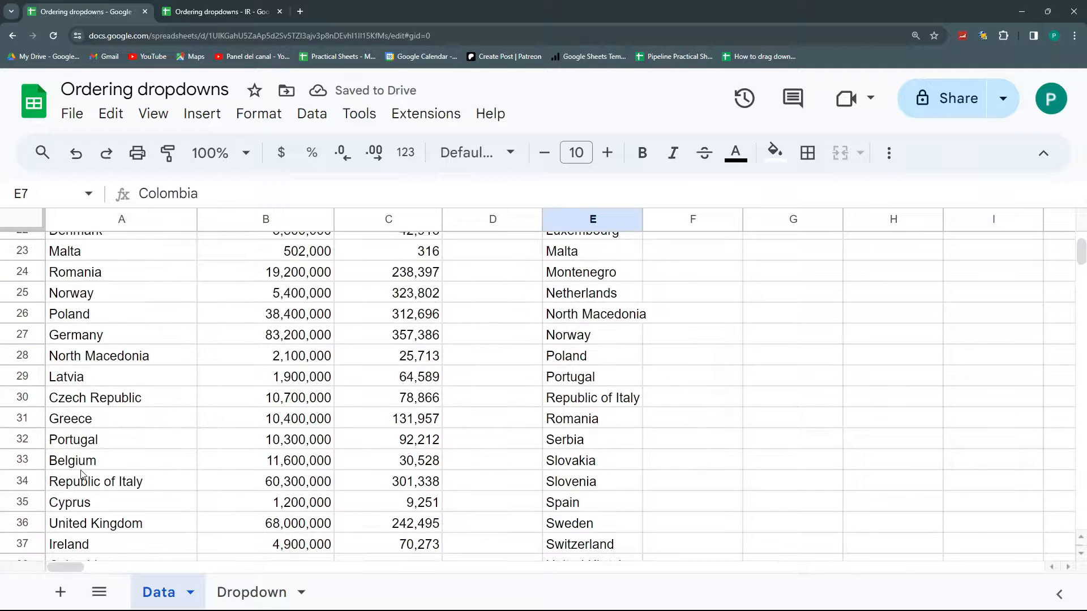
click(94, 419)
text(Canada)
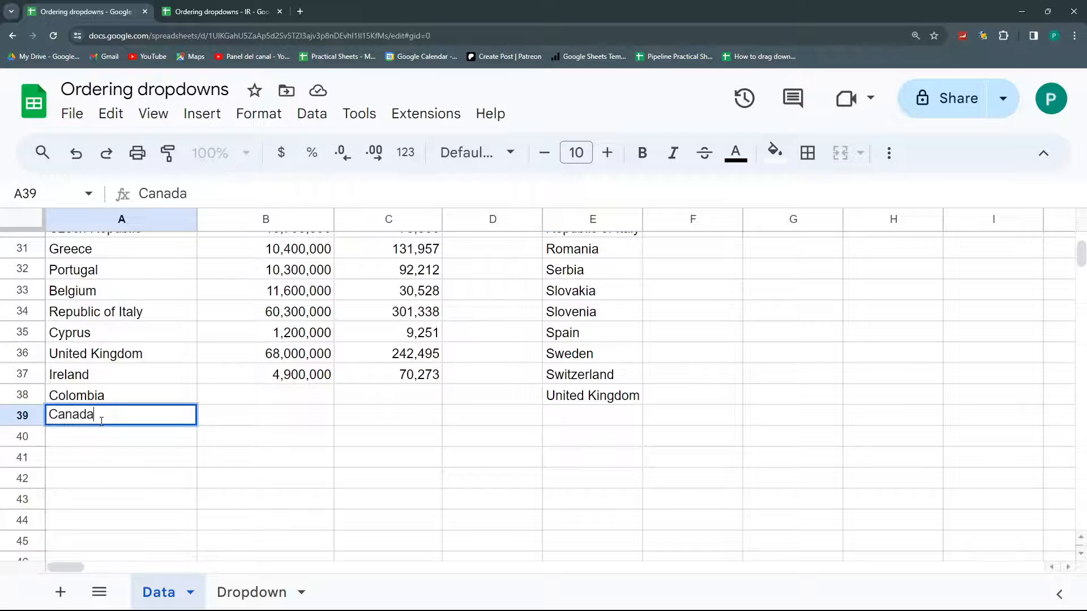
key(Return)
scroll(592, 396, up, 10)
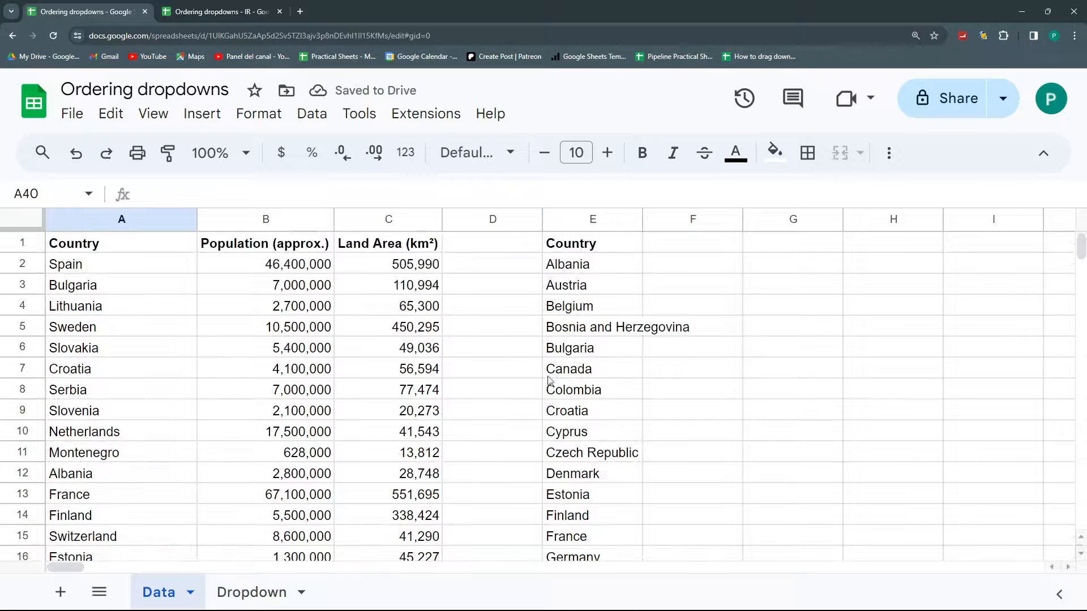
Step: Compare the last countries in the sorted helper column with the last options of the A2 dropdown on the Dropdown sheet
click(240, 595)
click(158, 602)
scroll(682, 507, down, 14)
scroll(577, 487, up, 2)
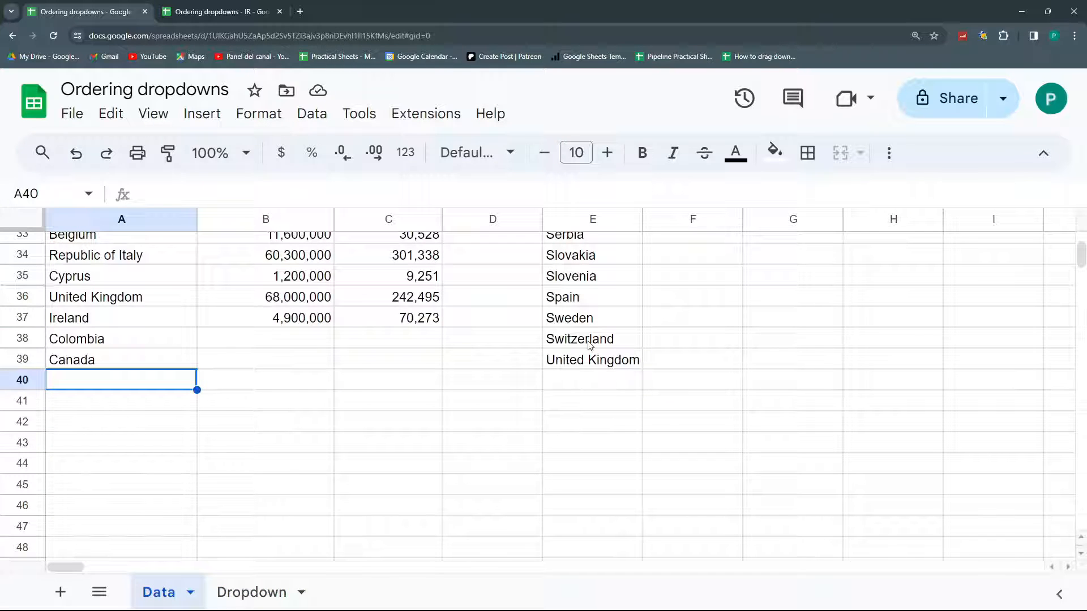
click(251, 588)
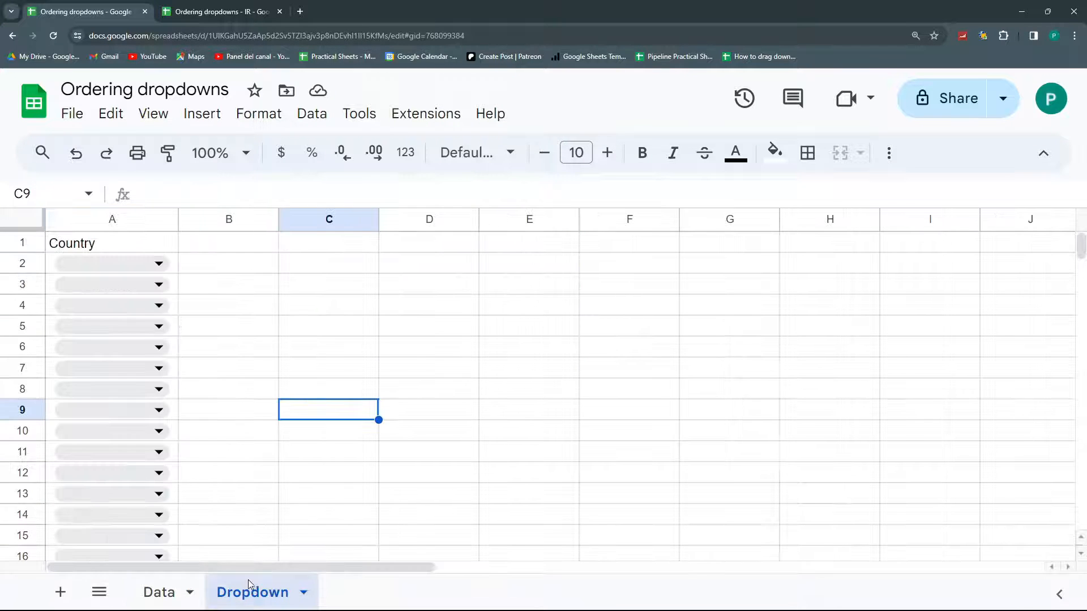
click(159, 264)
scroll(150, 396, down, 5)
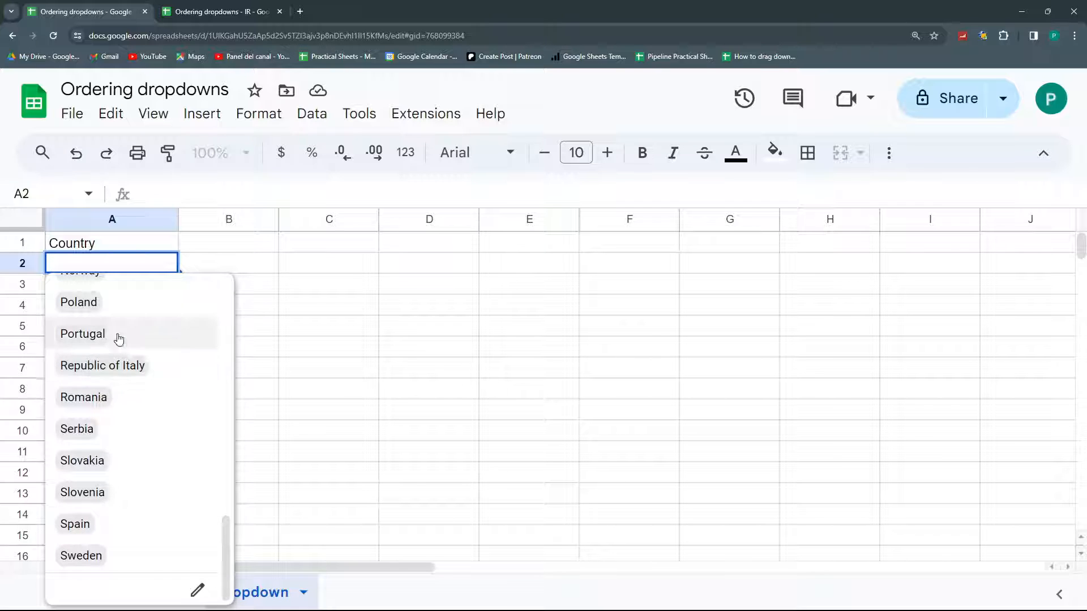
scroll(120, 354, up, 1)
scroll(122, 361, up, 2)
click(227, 266)
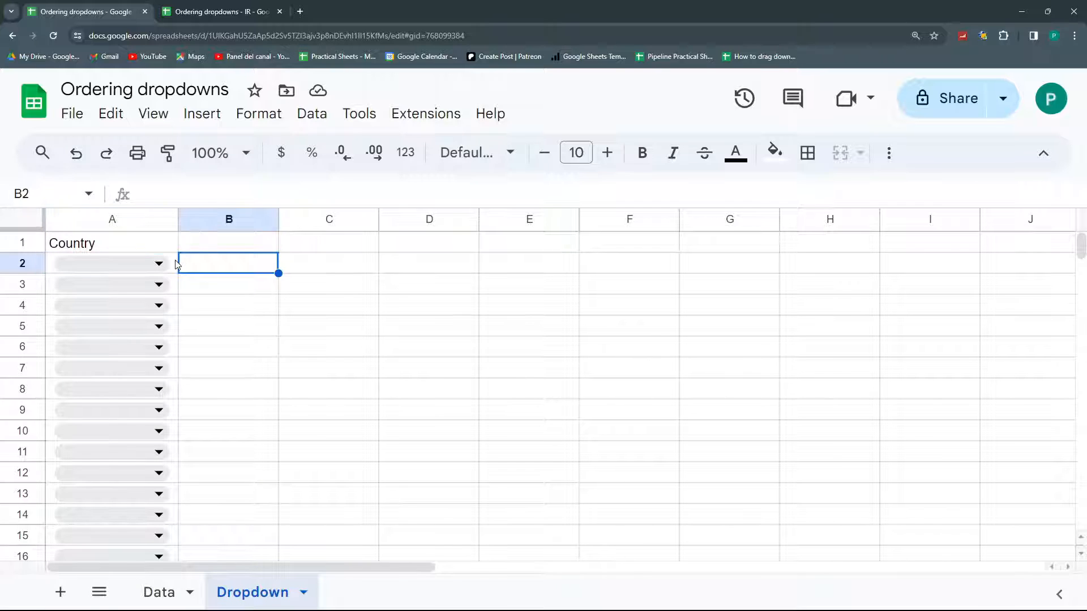
Step: Make the source range of the A2:A1000 dropdown validation rule open-ended down column E, starting from Data!$E$2
click(175, 264)
click(311, 114)
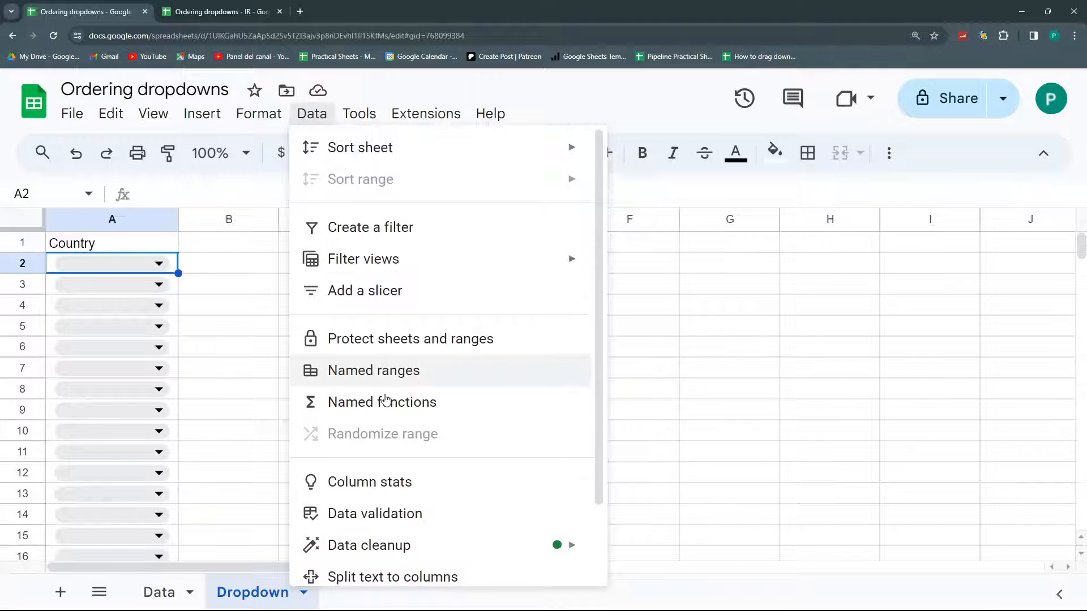
click(397, 515)
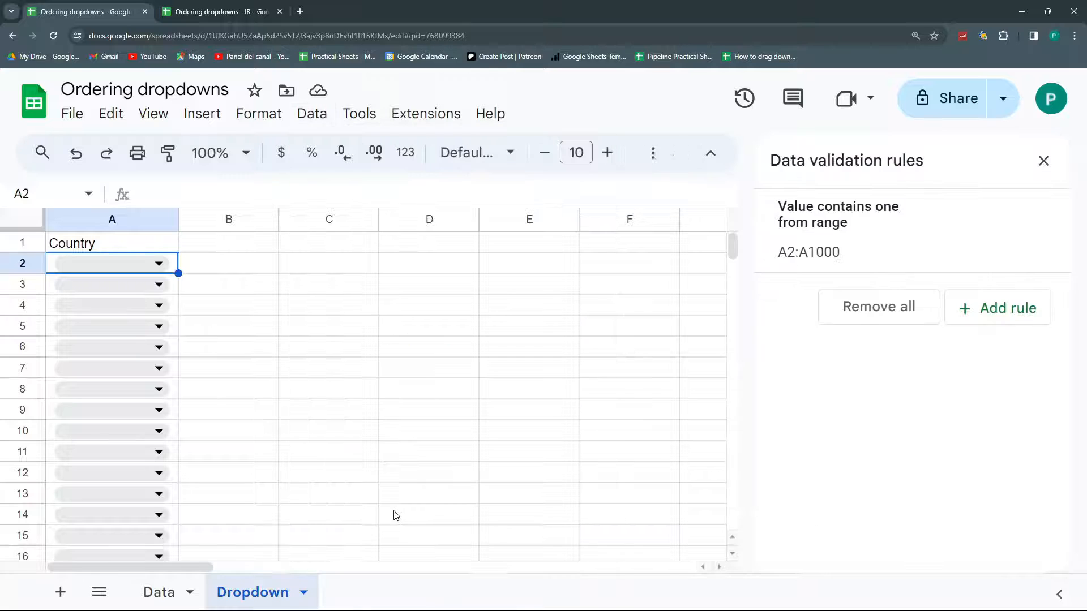
click(824, 249)
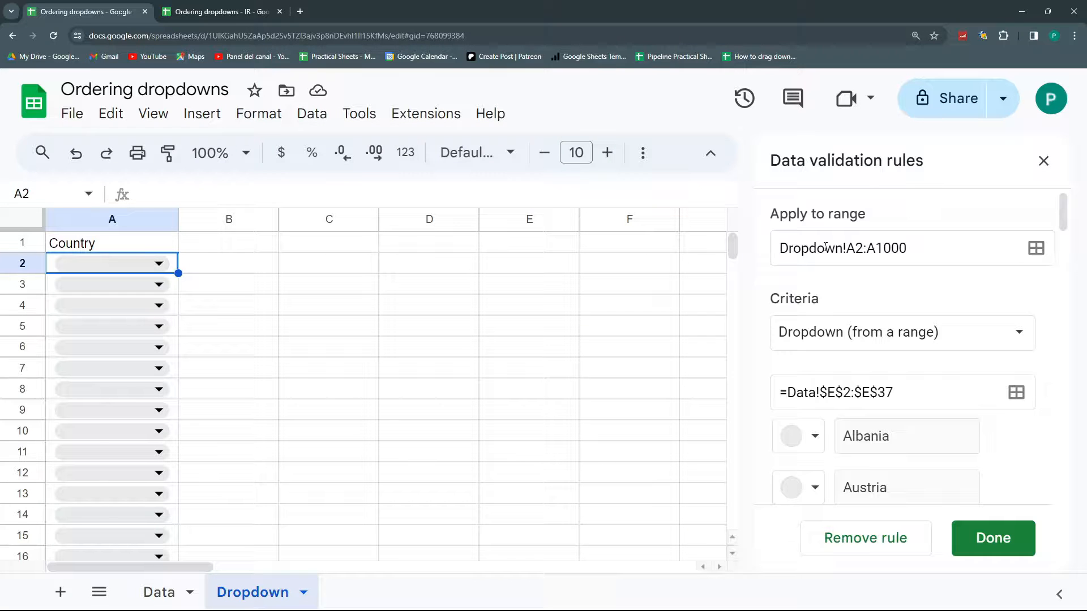
double_click(903, 395)
key(BackSpace)
click(969, 537)
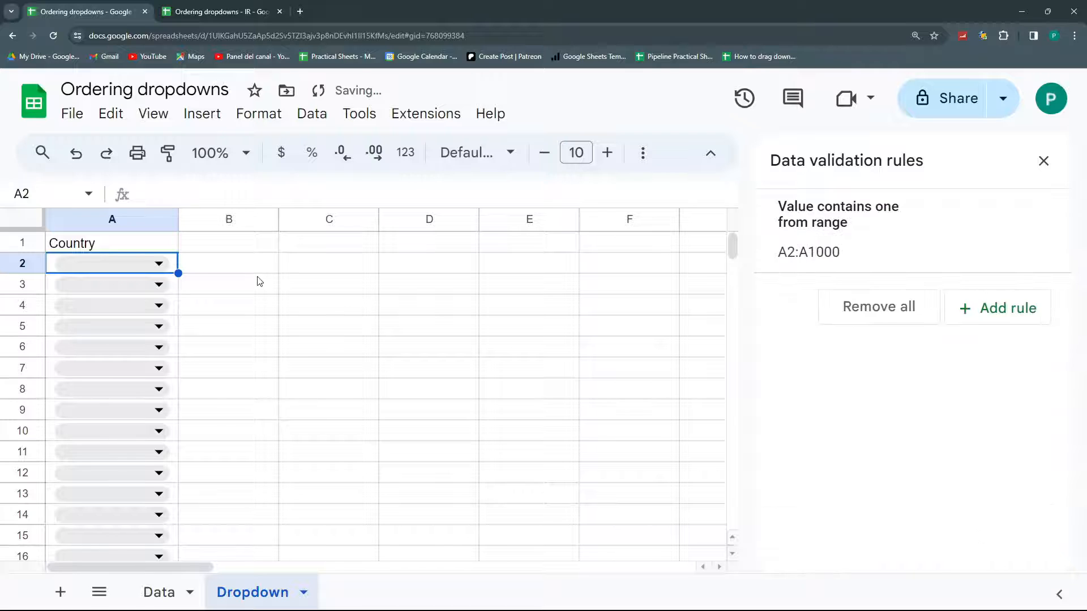
Step: Check the A2 dropdown on the Dropdown sheet for the newly added countries and the last options
click(159, 264)
scroll(153, 398, down, 10)
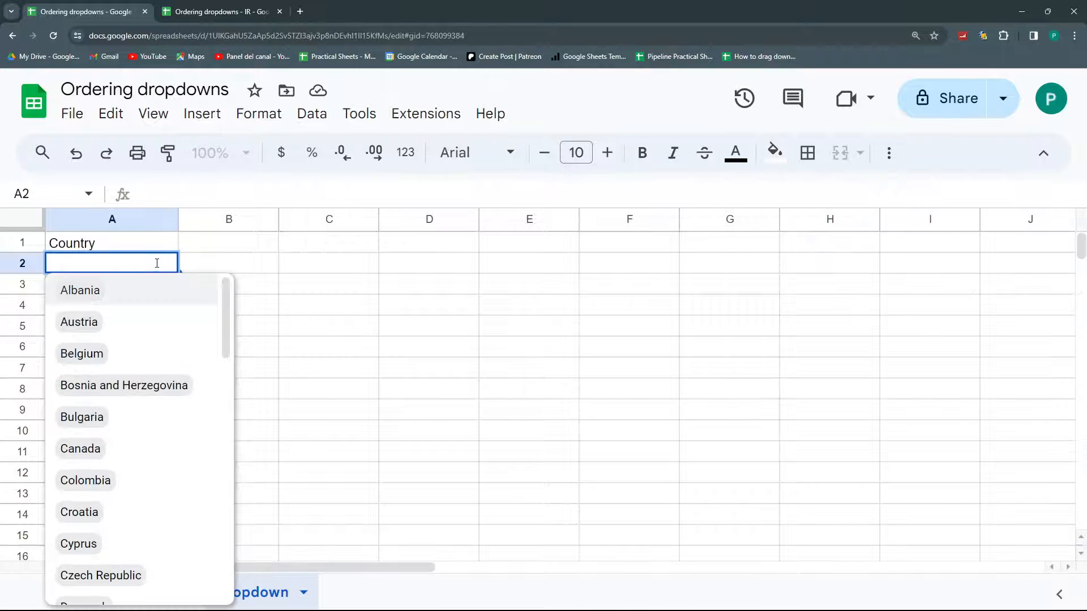
click(274, 431)
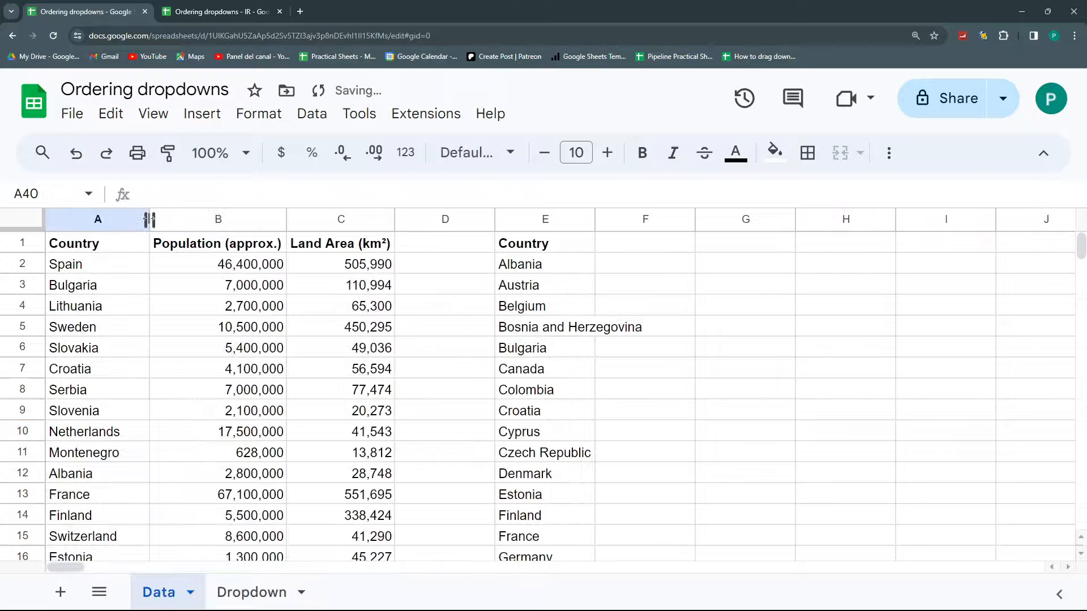
Step: Add sort column 1 and ascending order 1 as arguments to the SORT formula in E2 of the Data sheet
click(524, 271)
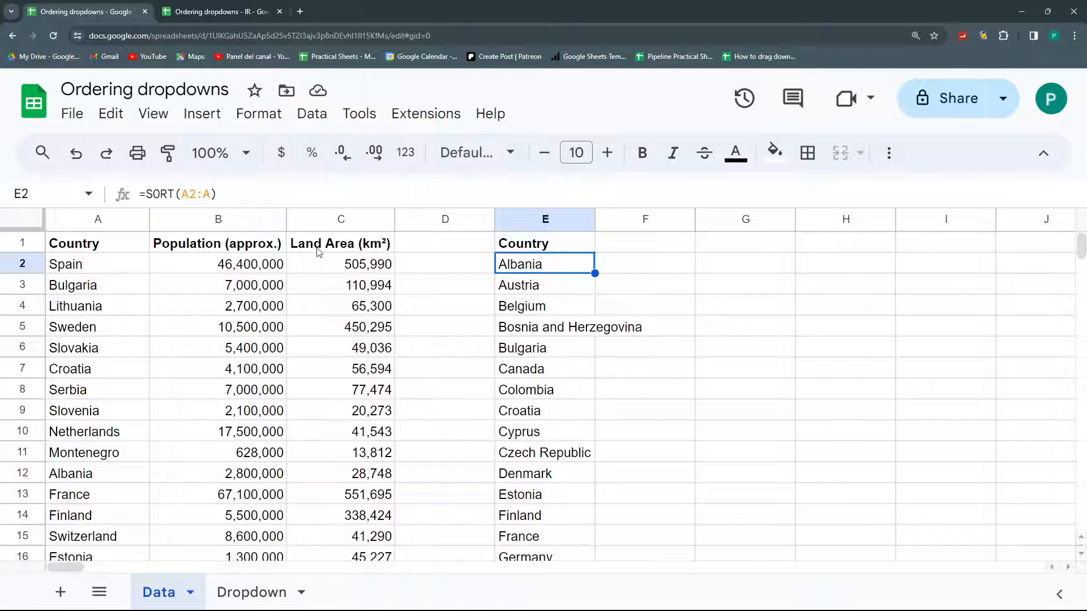
click(183, 195)
key(Escape)
double_click(514, 262)
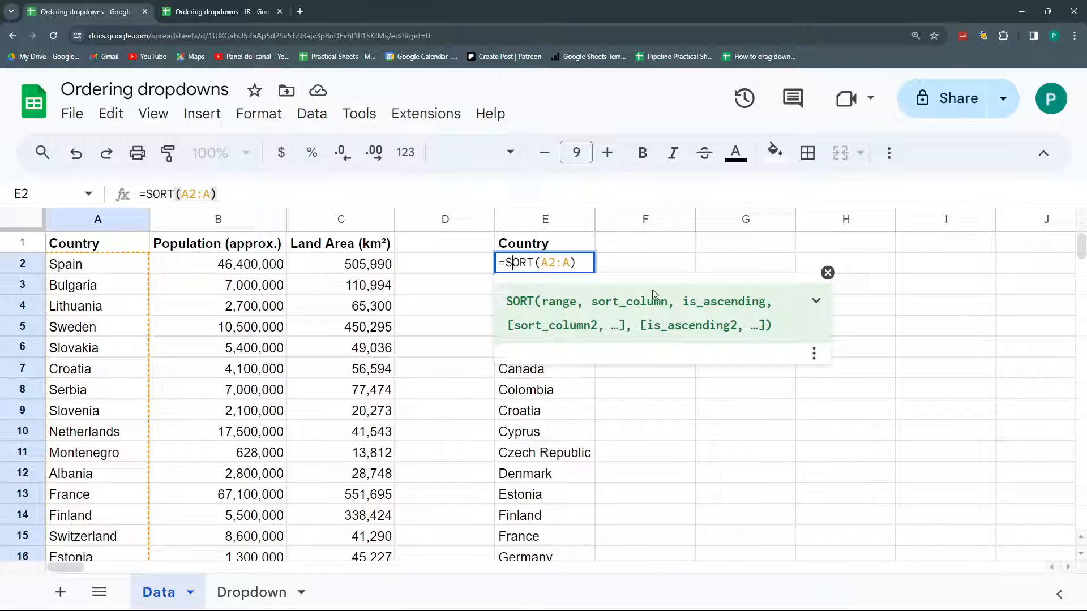
click(570, 262)
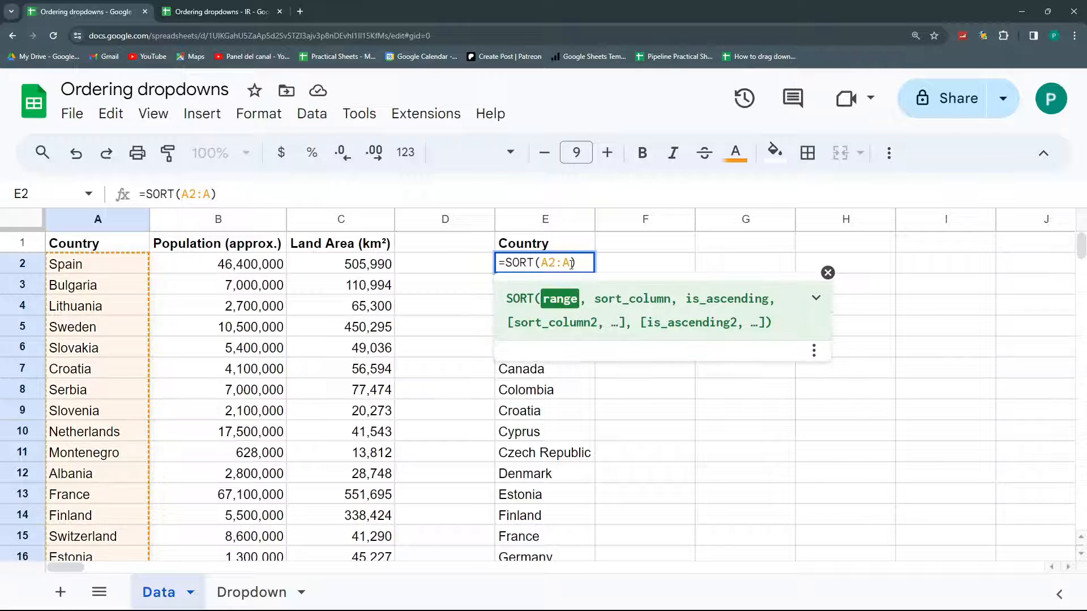
text(;1)
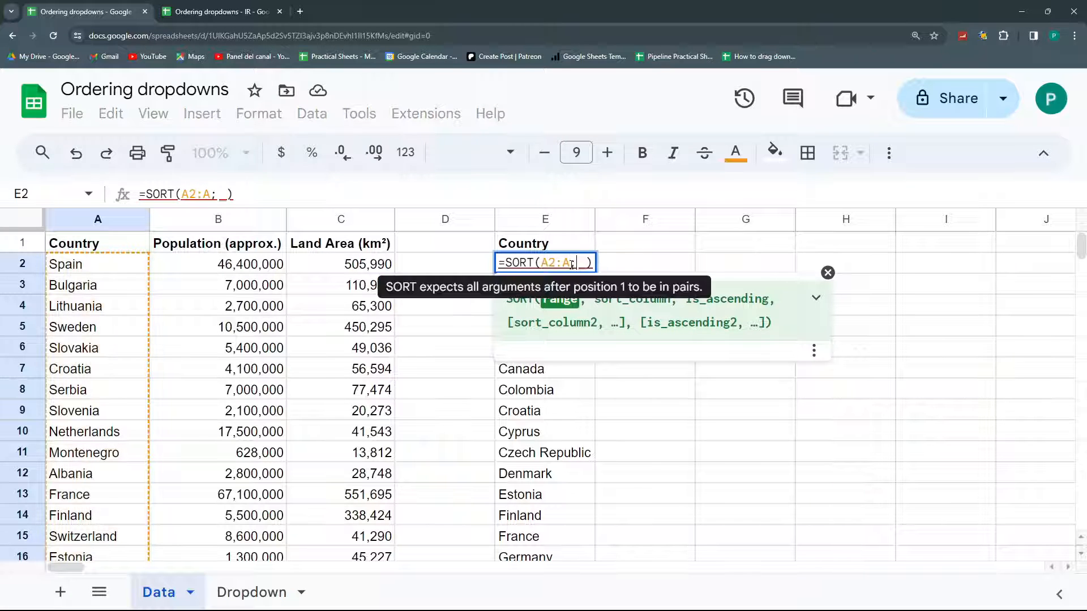
text(;)
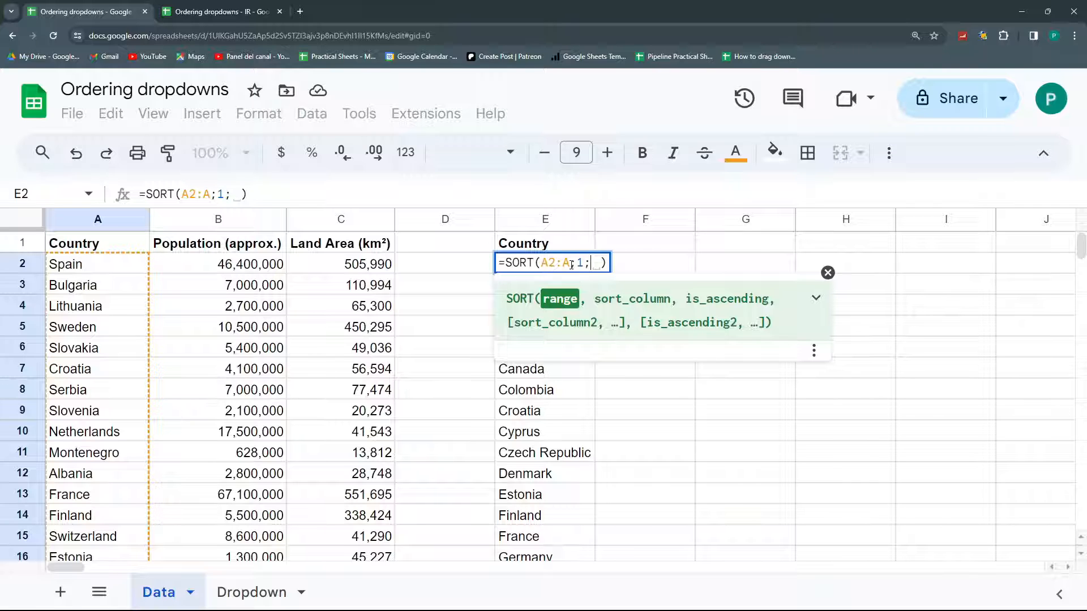
text(1)
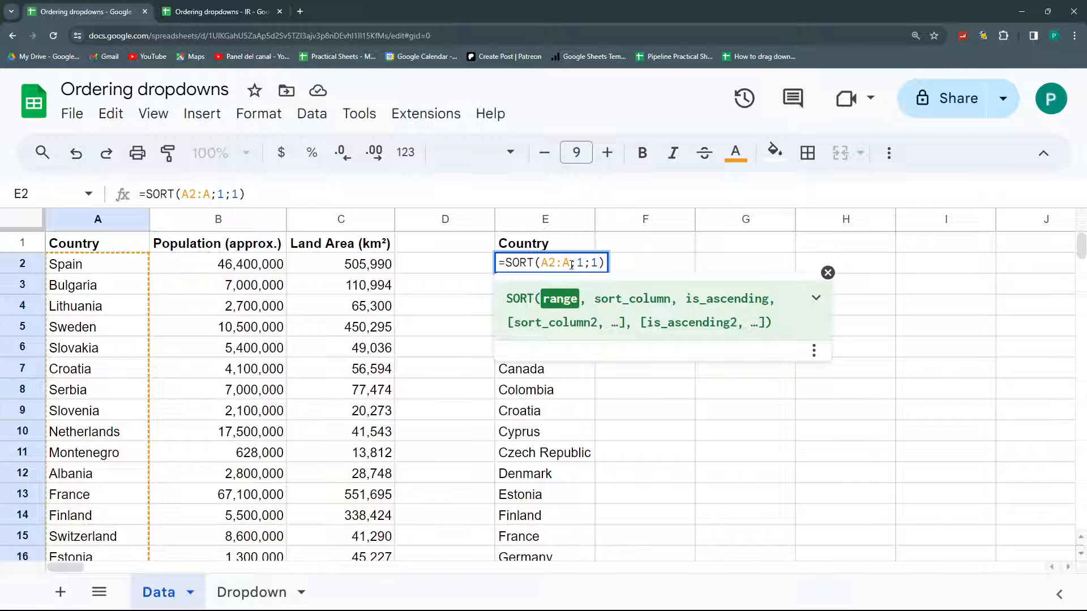
key(Return)
Step: Change the is_ascending argument of the SORT formula in E2 to 0 for descending order
click(571, 269)
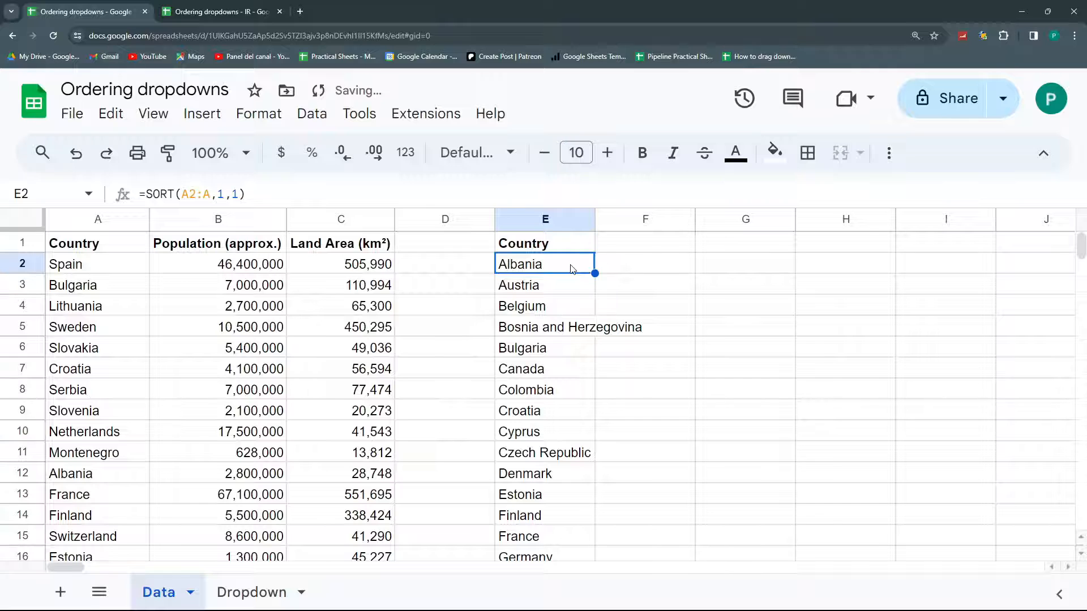
double_click(572, 269)
click(595, 263)
key(BackSpace)
text(0)
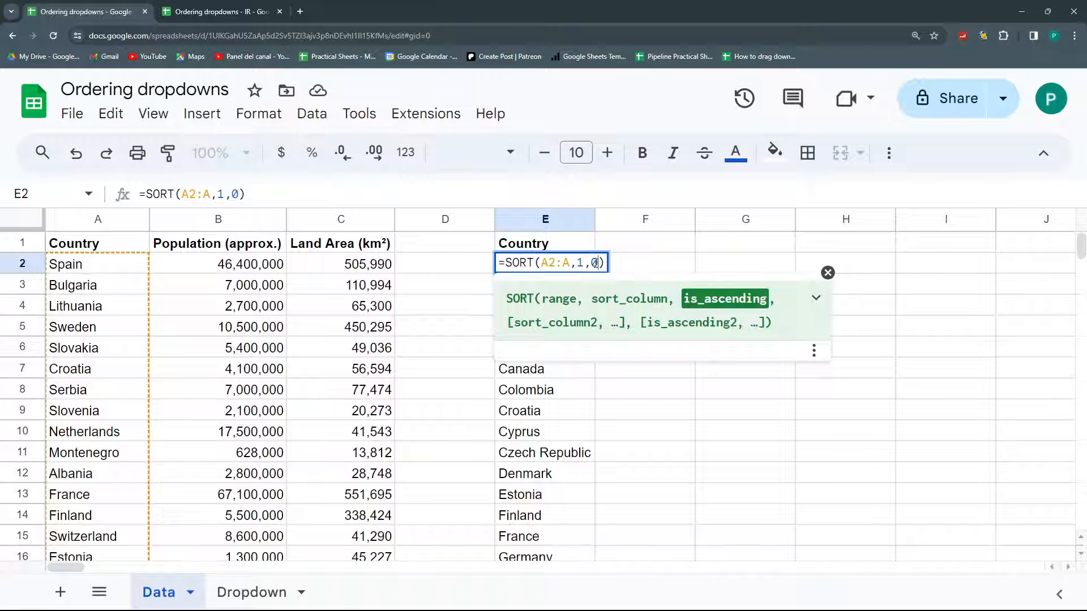
key(Return)
Step: Widen column E slightly and check the order of the helper column from its first to its last country
click(586, 265)
drag(594, 219, 616, 219)
scroll(592, 270, down, 2)
scroll(589, 269, up, 2)
scroll(582, 370, down, 12)
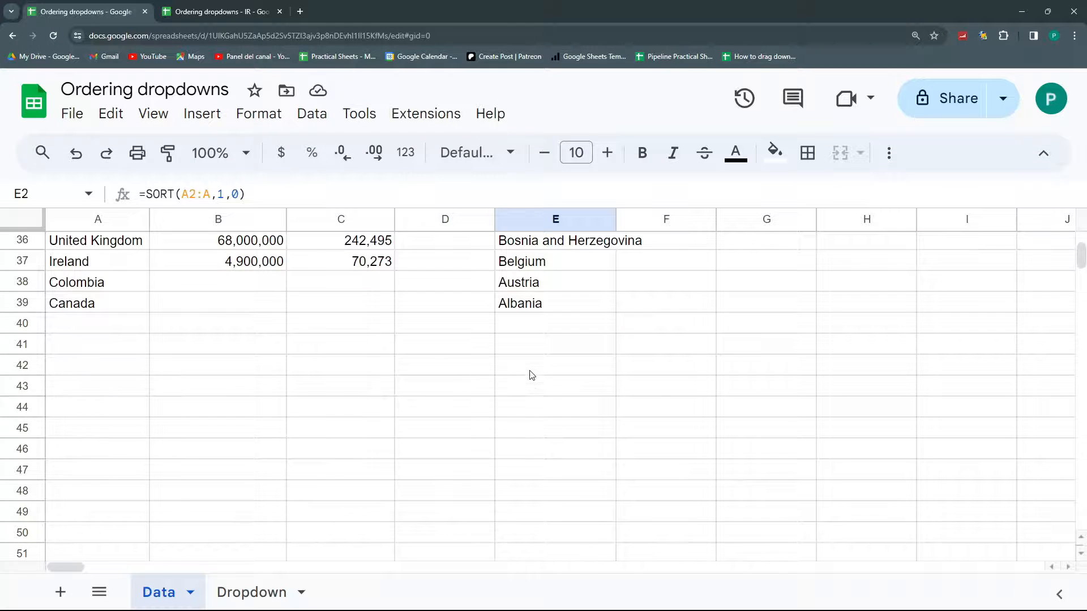
scroll(532, 379, up, 12)
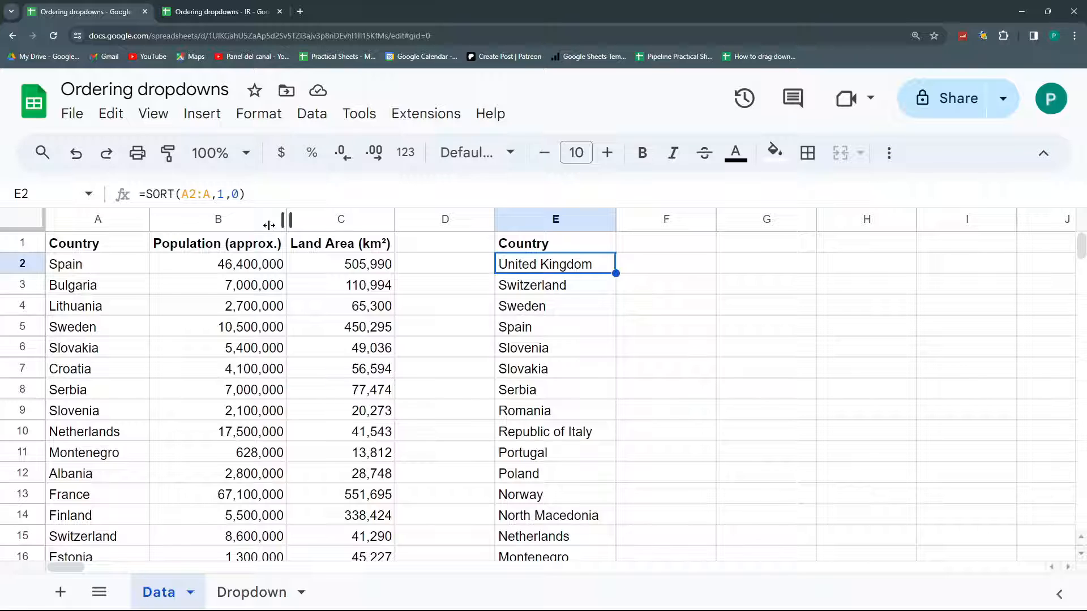
scroll(670, 278, down, 12)
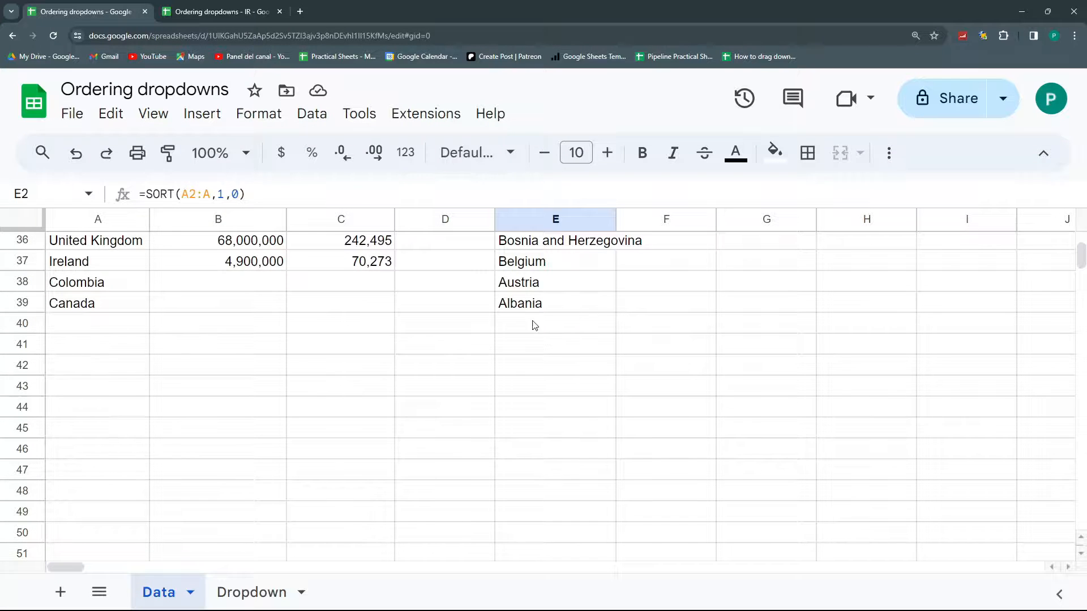
scroll(543, 373, up, 12)
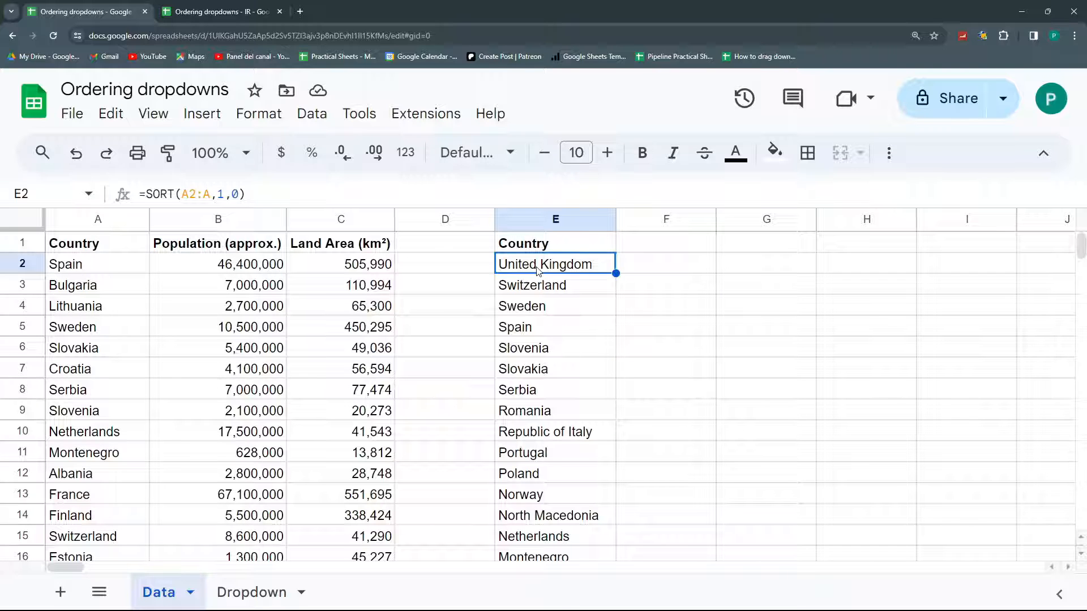
Step: Switch the SORT formula in E2 back to ascending order by setting is_ascending to 1
double_click(533, 270)
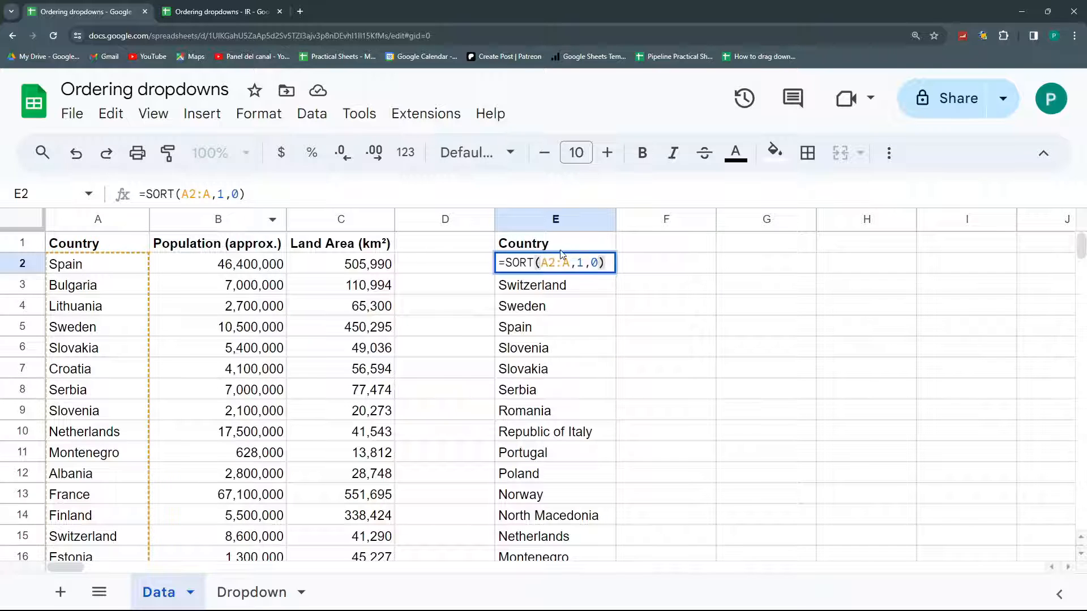
double_click(593, 262)
text(1)
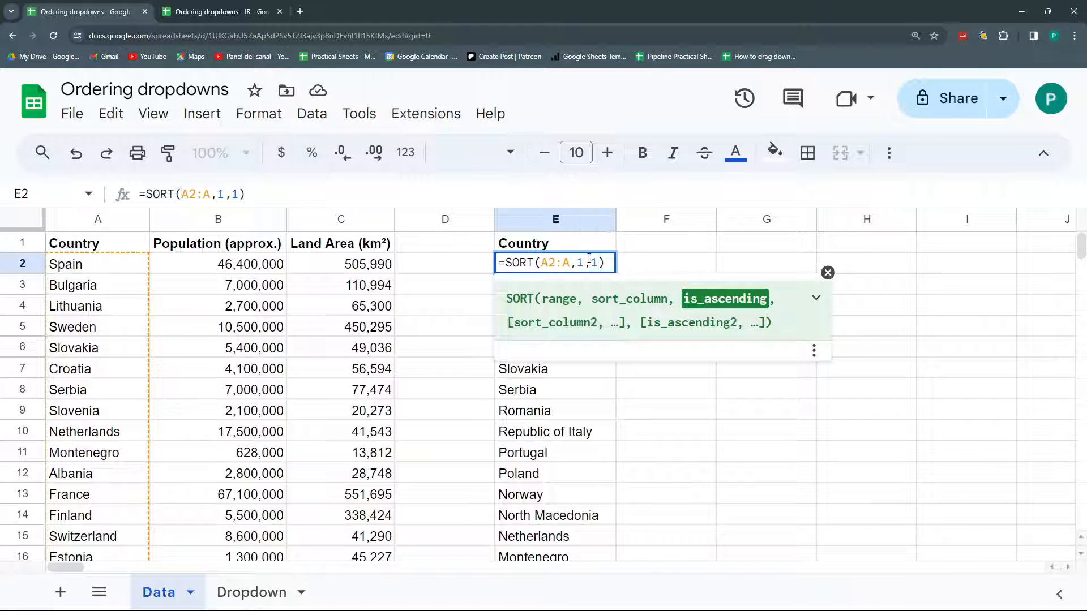
key(Return)
Step: Set the SORT formula in E2 to =SORT(A2:A,1,0) for descending order and go to the Dropdown sheet
click(586, 266)
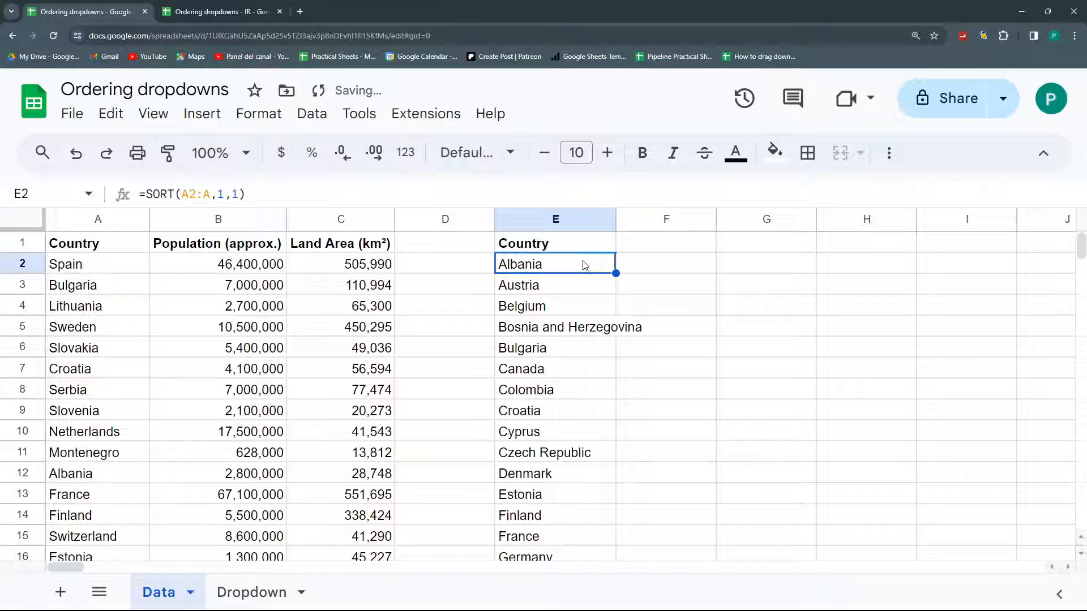
double_click(586, 266)
double_click(591, 262)
text(0)
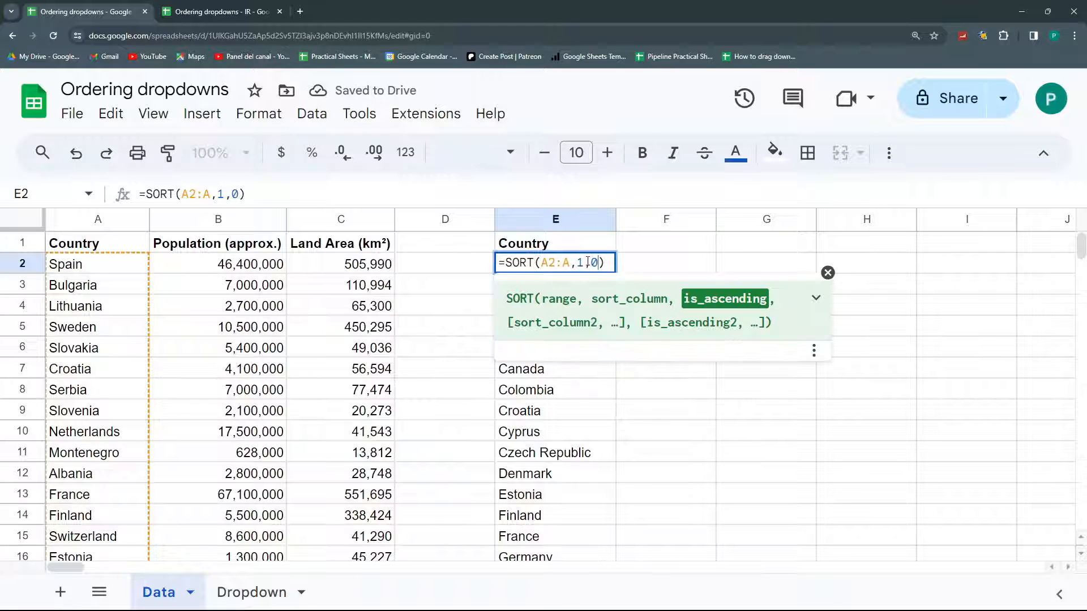
key(Return)
click(261, 588)
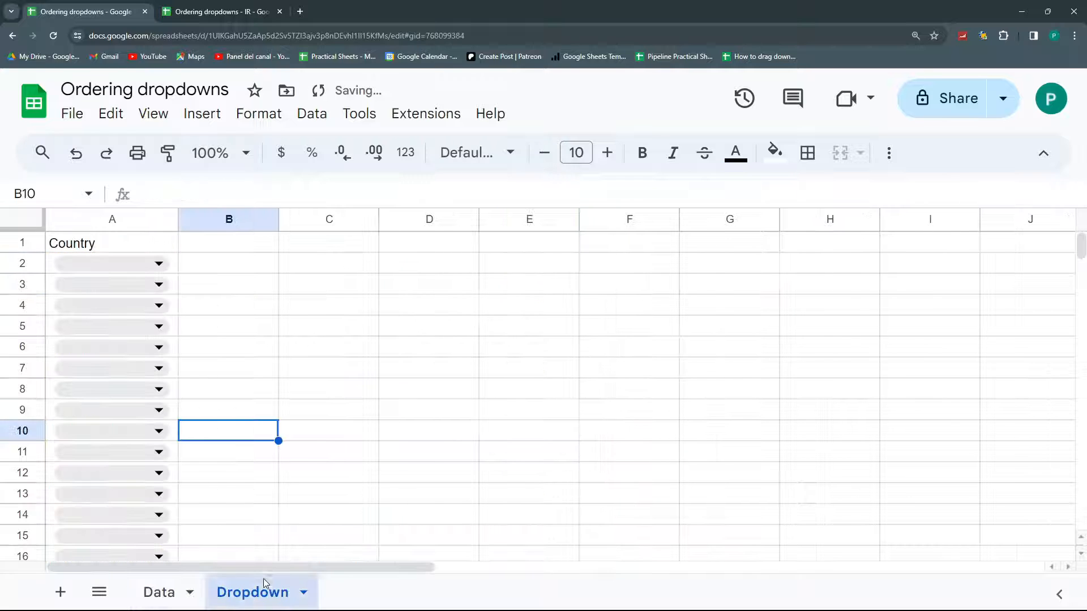
Step: Check the option order in the A2 dropdown and return to the country list on the Data sheet
click(159, 264)
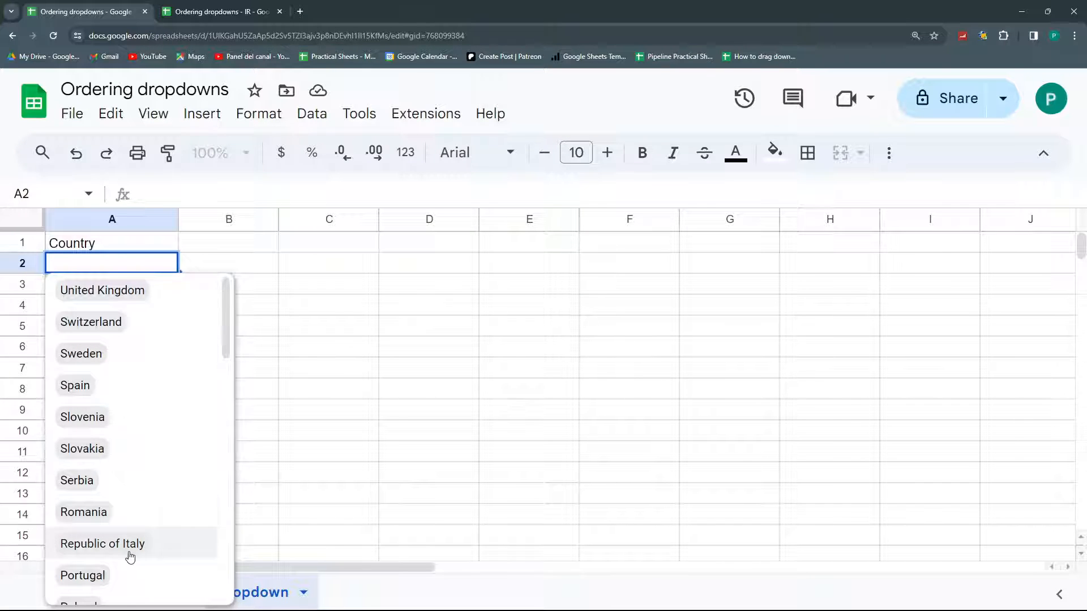
click(169, 589)
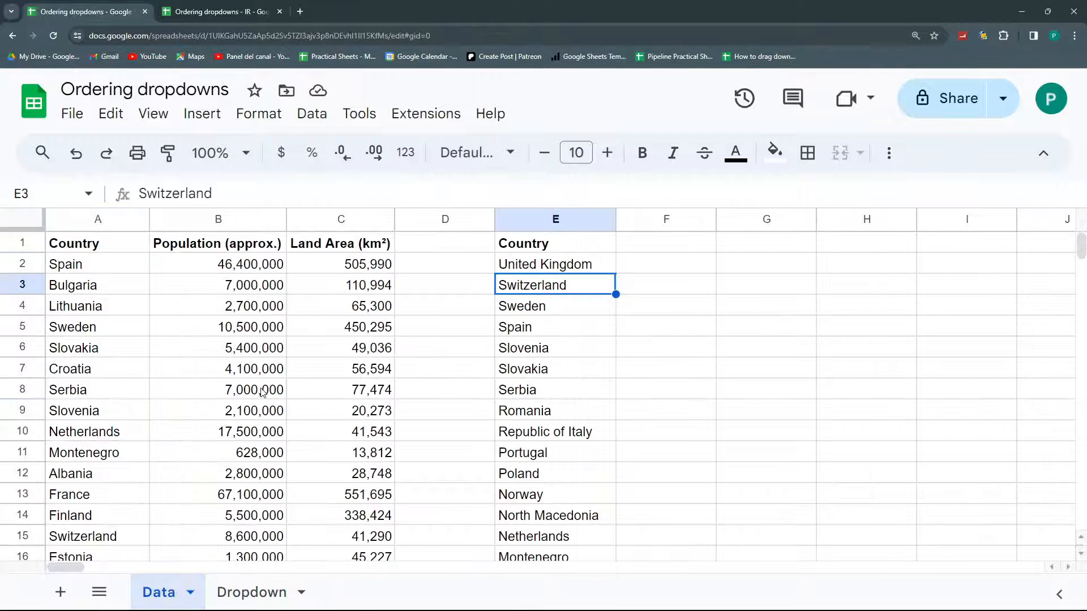
click(256, 289)
click(113, 264)
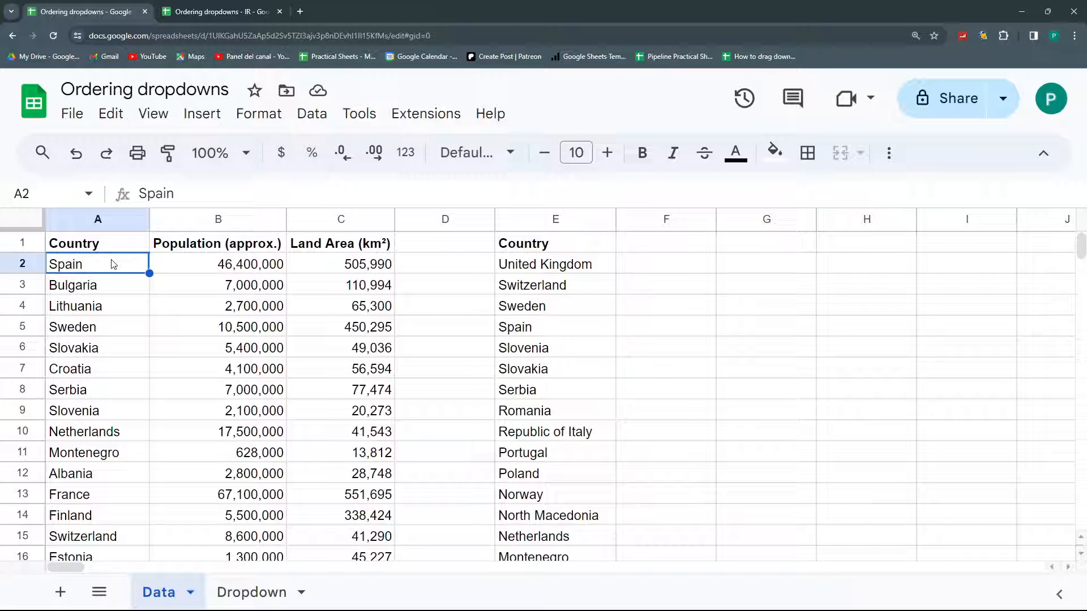
Step: Narrow column A slightly and review the Population and Land Area figures down to the last country
drag(149, 219, 131, 224)
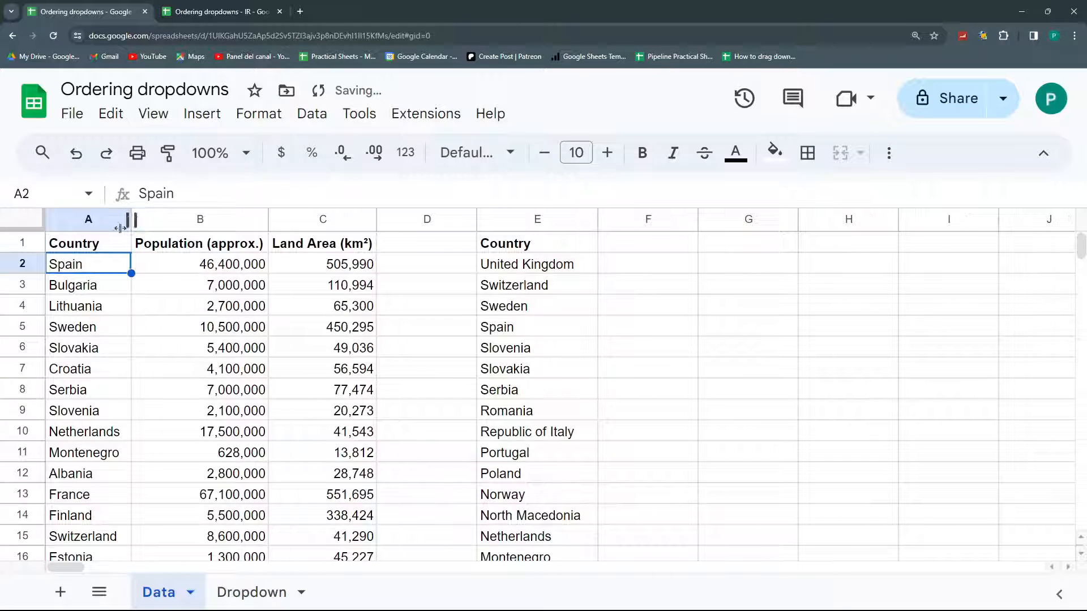
drag(185, 278, 317, 495)
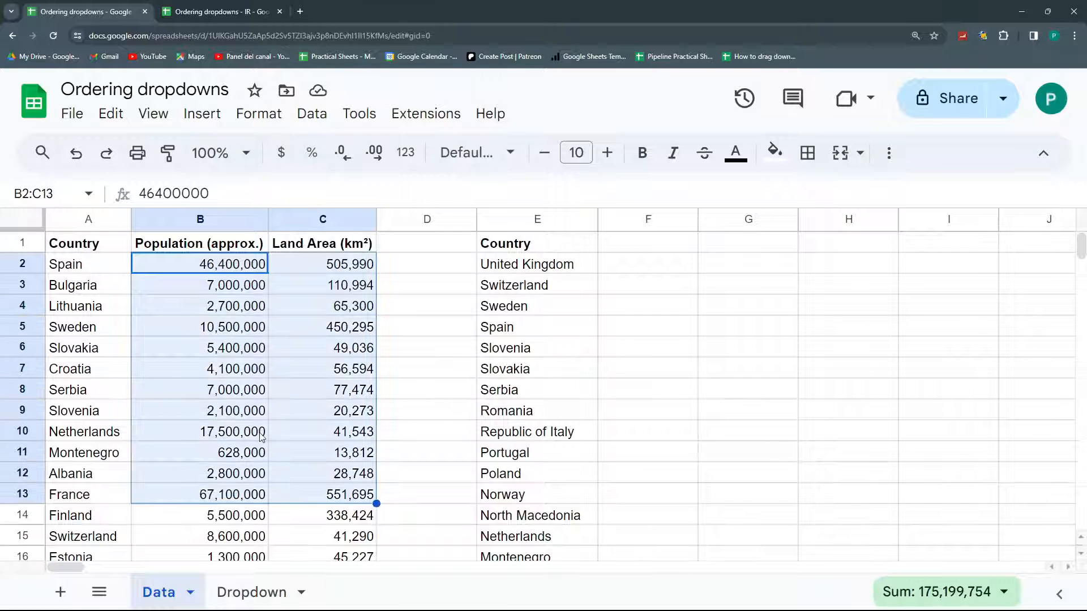
click(302, 316)
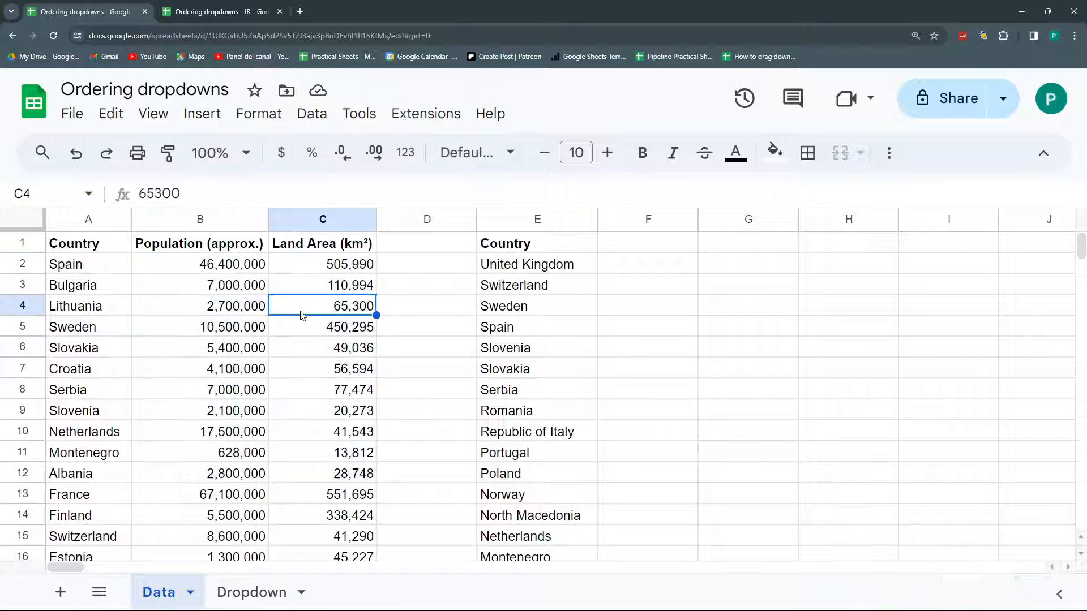
click(224, 263)
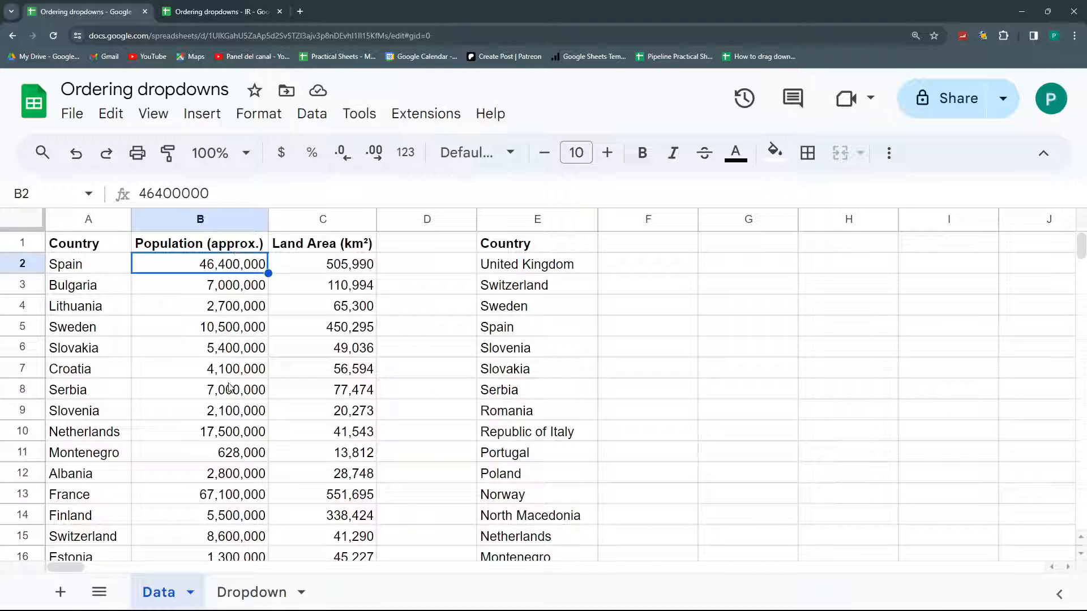
click(115, 456)
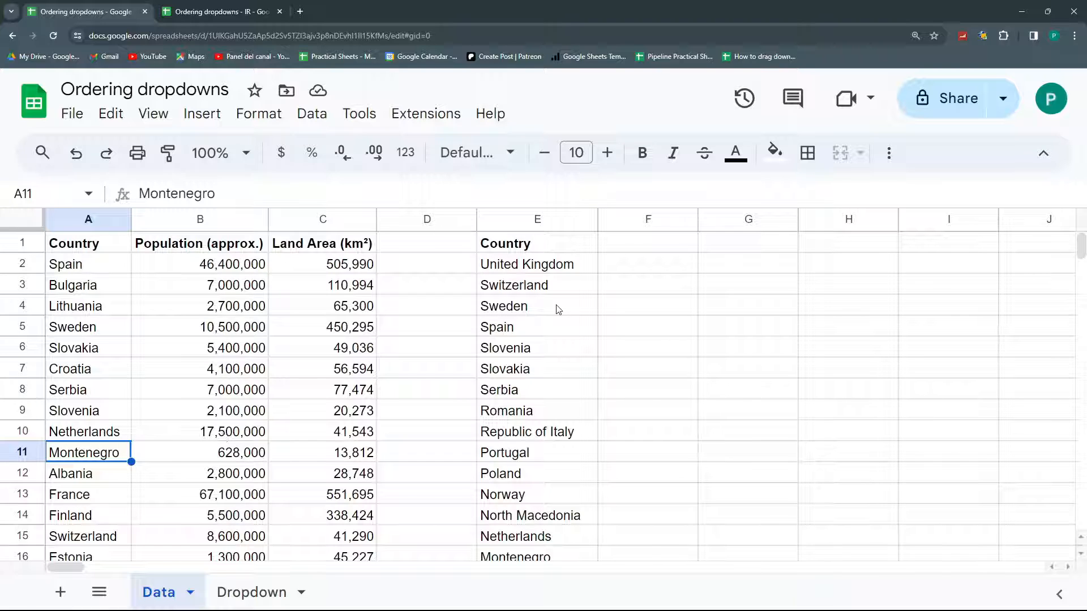
scroll(175, 417, down, 6)
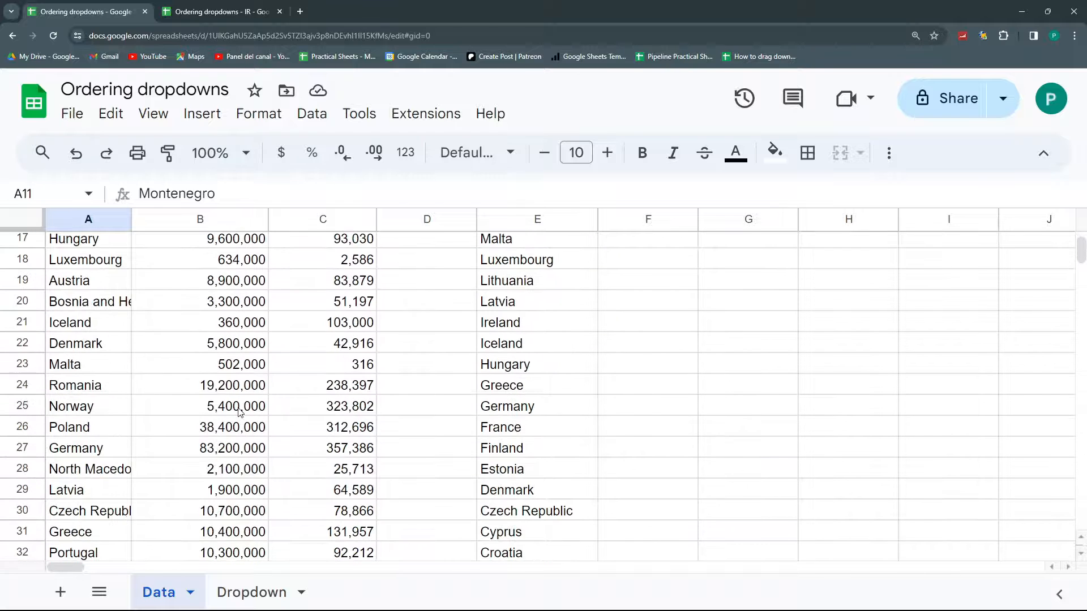
click(230, 451)
scroll(229, 451, down, 4)
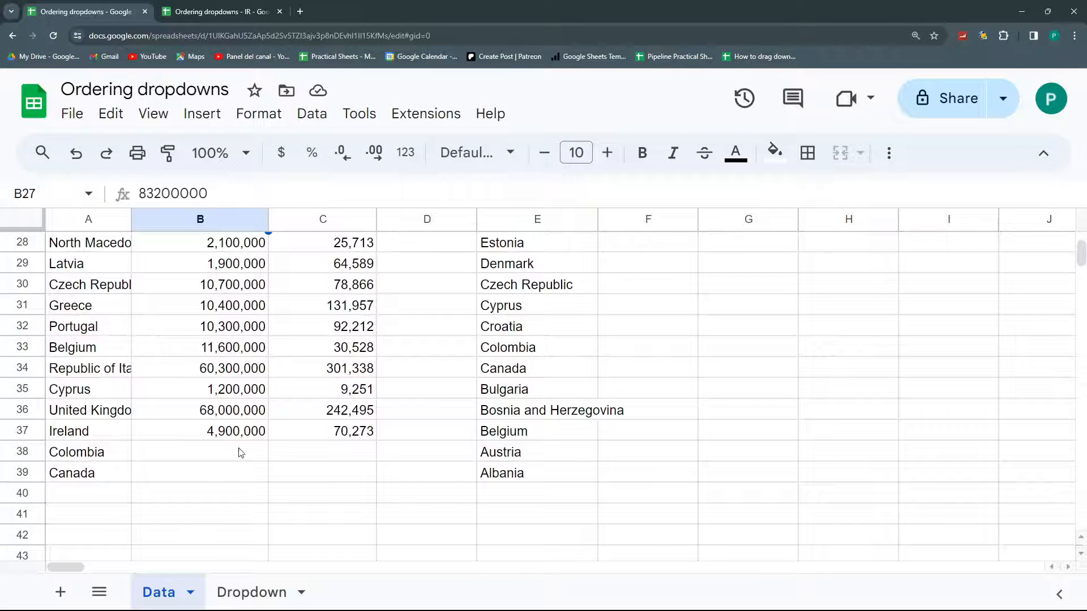
scroll(243, 444, up, 4)
scroll(221, 394, down, 1)
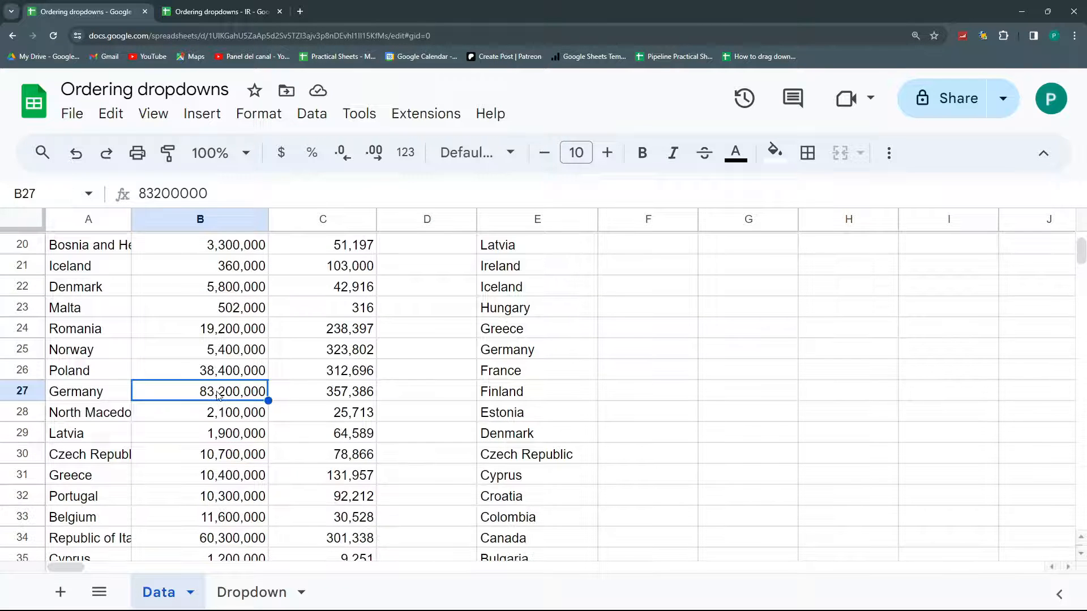
scroll(229, 396, up, 7)
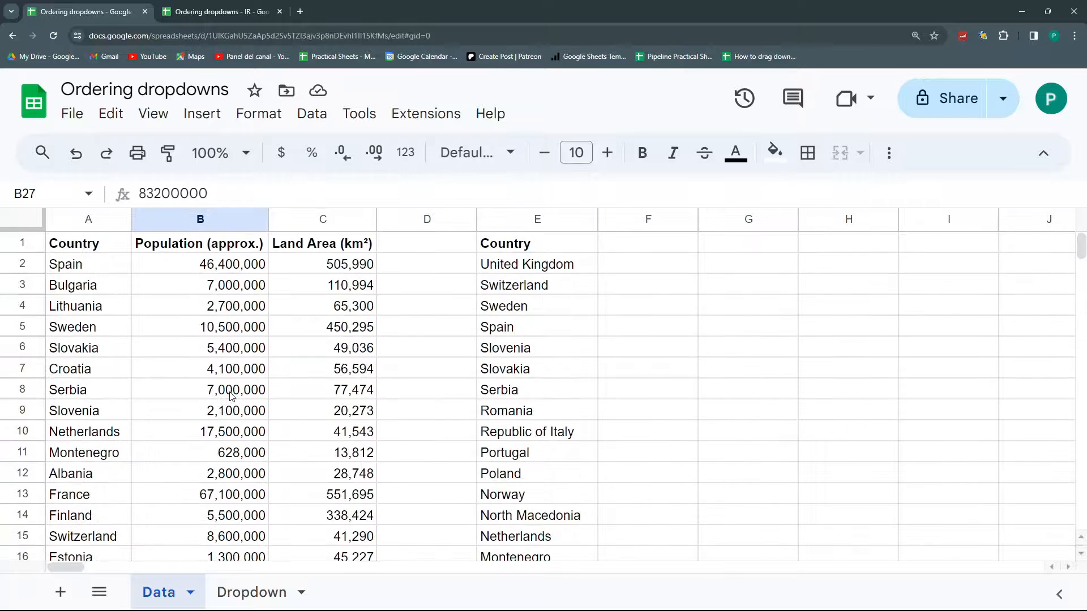
Step: Extend the range of the SORT formula in E2 to A2:C so it includes population and land area
click(541, 285)
click(547, 249)
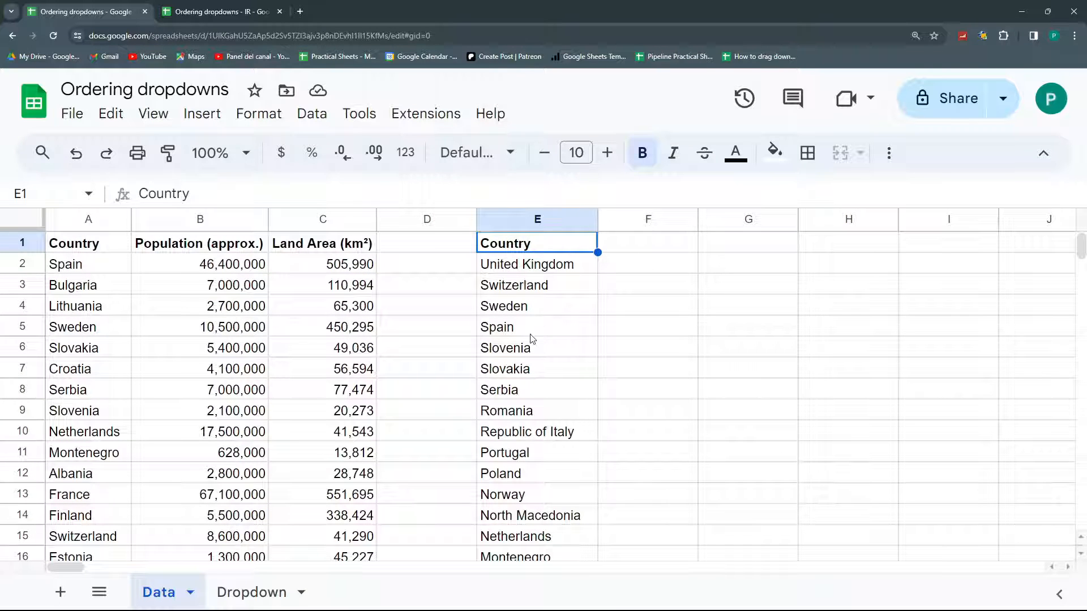
click(530, 266)
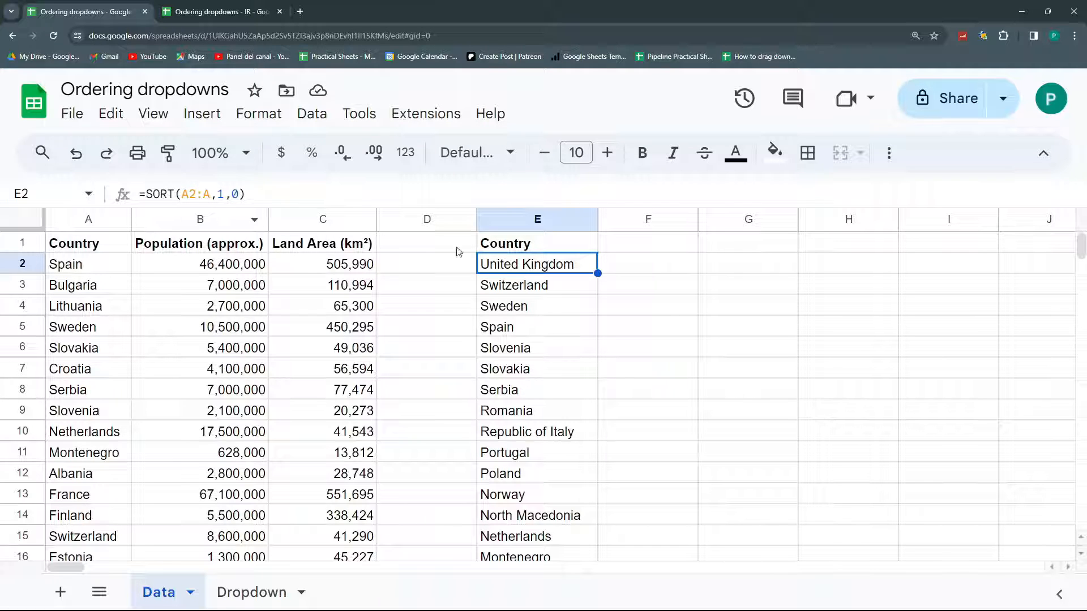
click(511, 253)
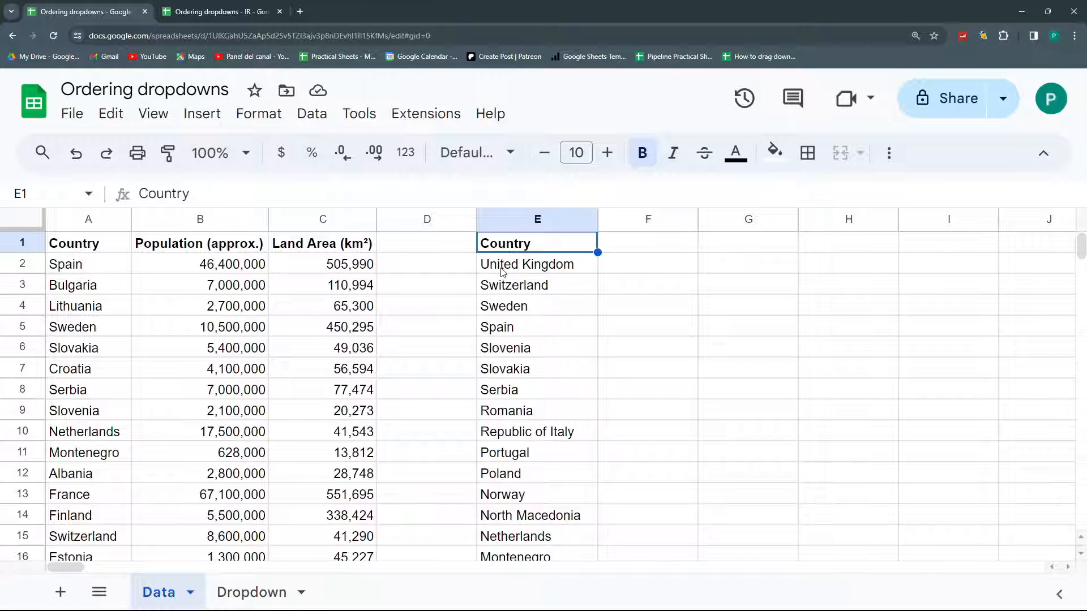
click(502, 271)
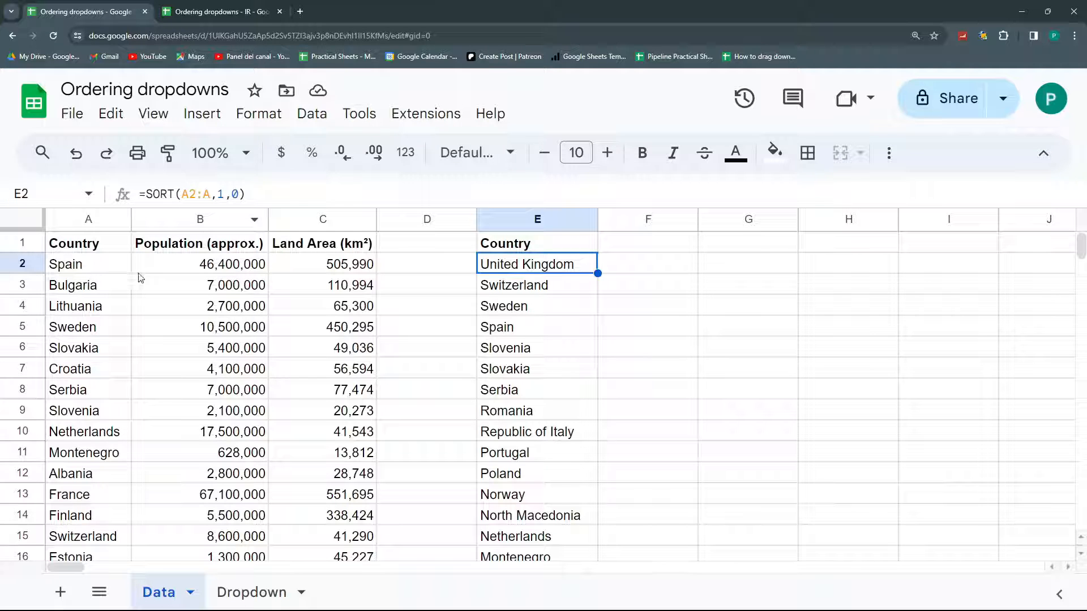
double_click(207, 193)
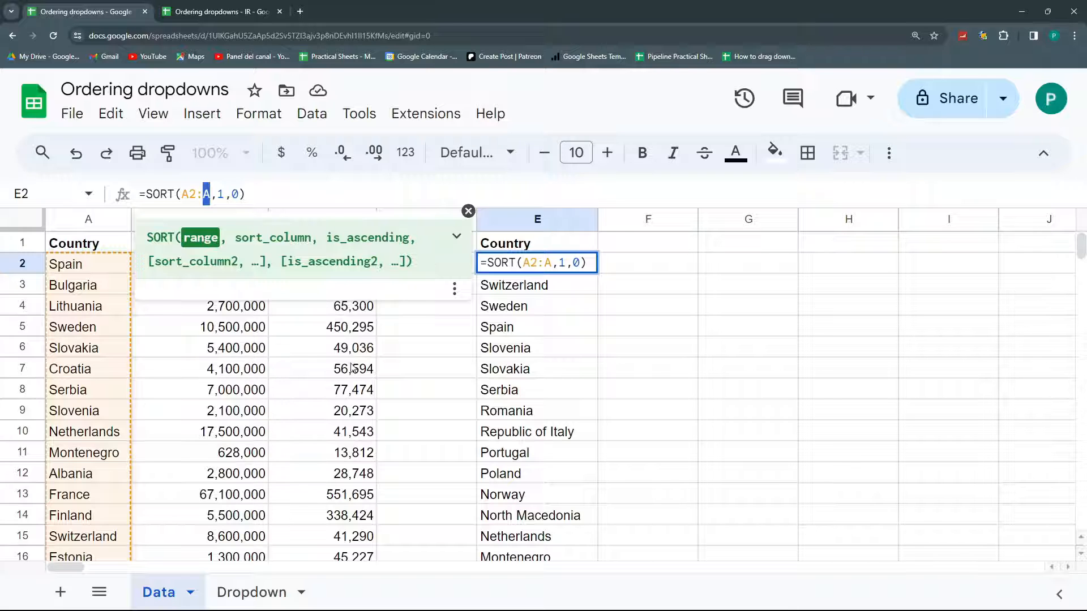
text(C)
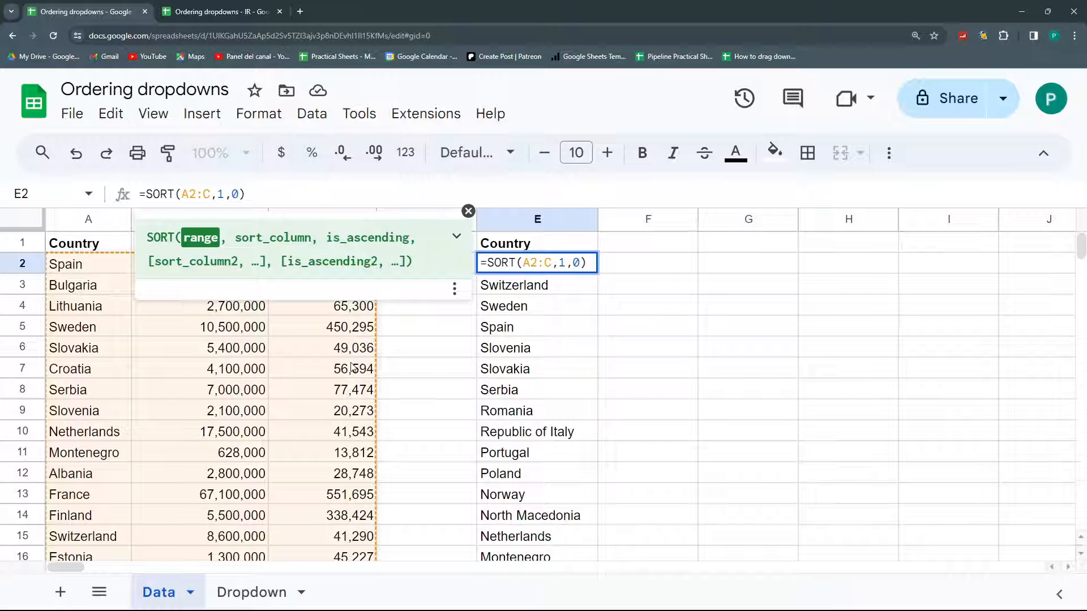
key(Return)
key(Up)
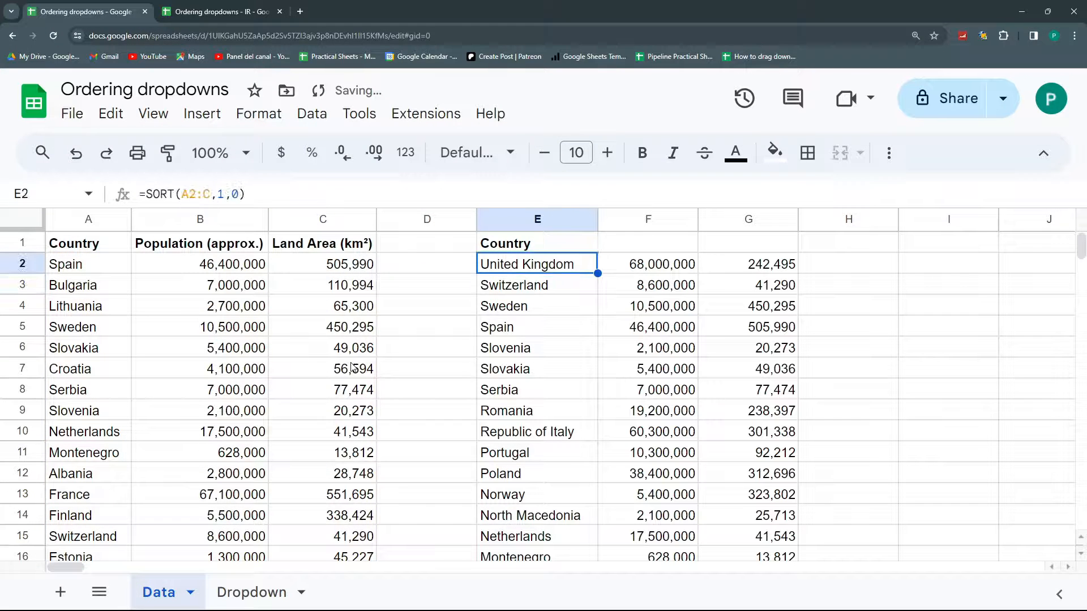
Step: Copy the Population (approx.) and Land Area (km²) headers from B1:C1 to F1:G1 and fit column F to its content
click(567, 250)
drag(231, 250, 335, 253)
key(ctrl+c)
click(633, 244)
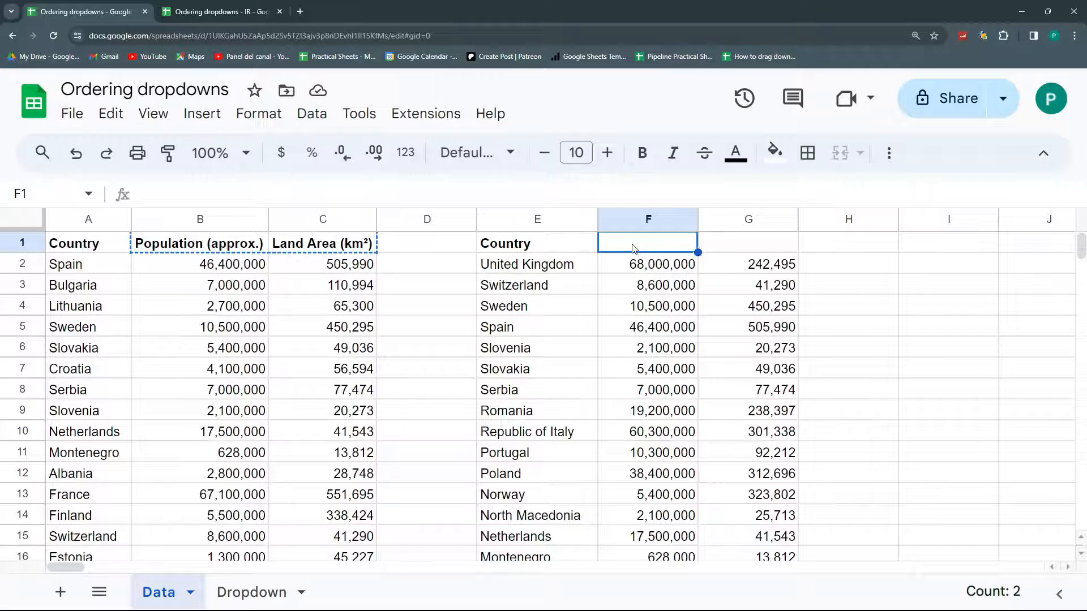
key(ctrl+v)
double_click(697, 219)
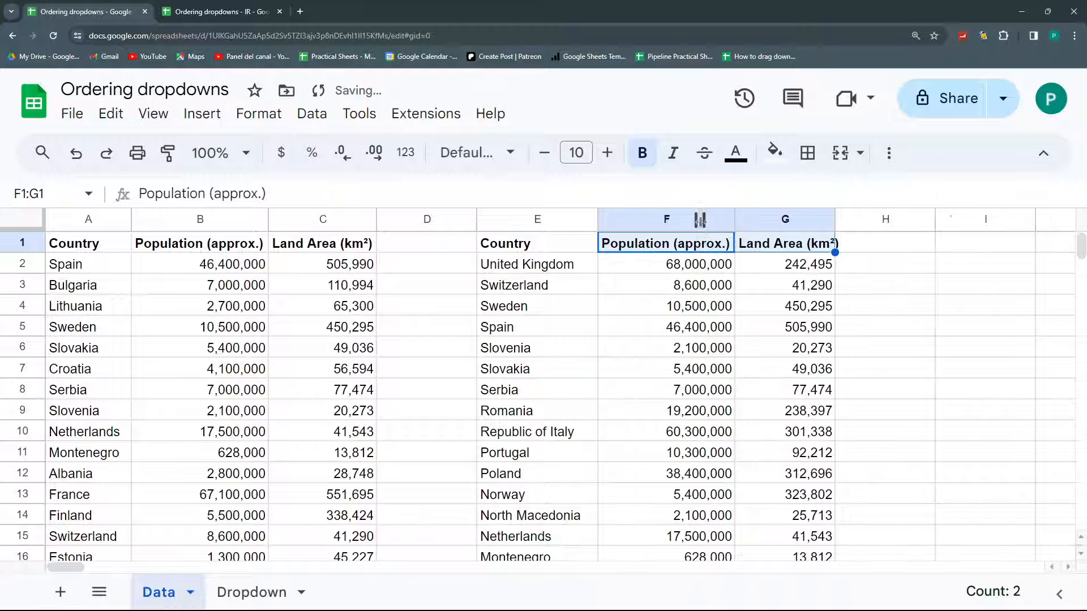
Step: Set the sort_column argument of the SORT formula in E2 to 2 to order by population, and check column F
click(548, 266)
double_click(552, 264)
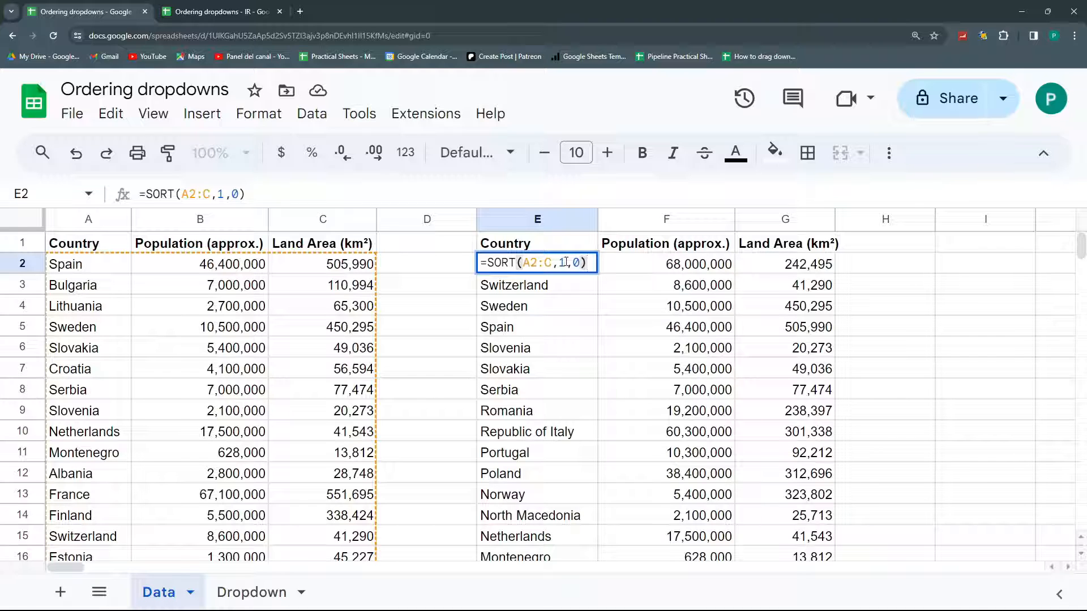
double_click(562, 263)
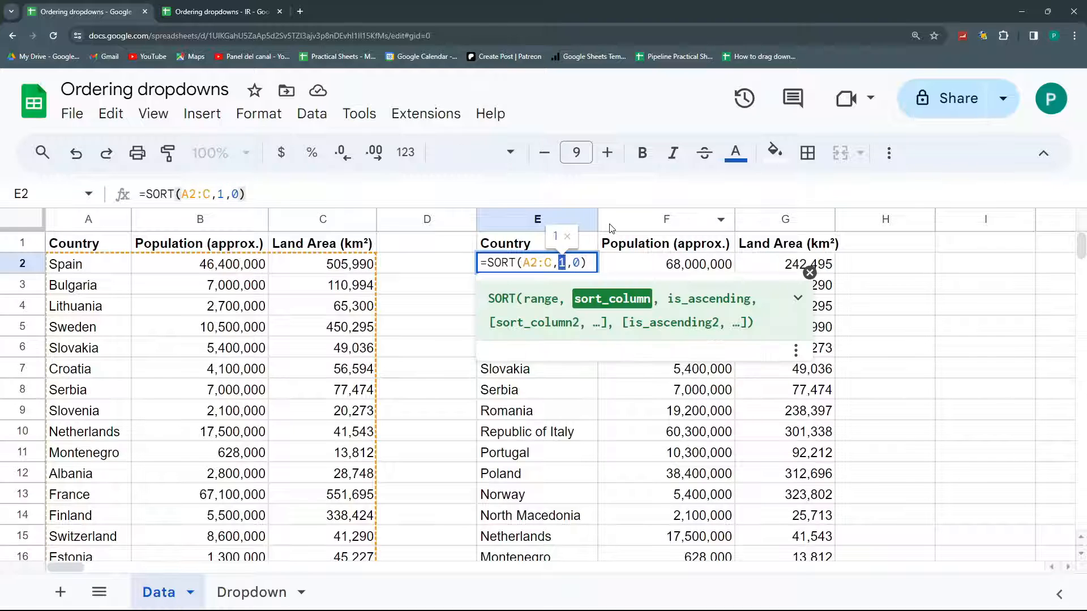
text(2)
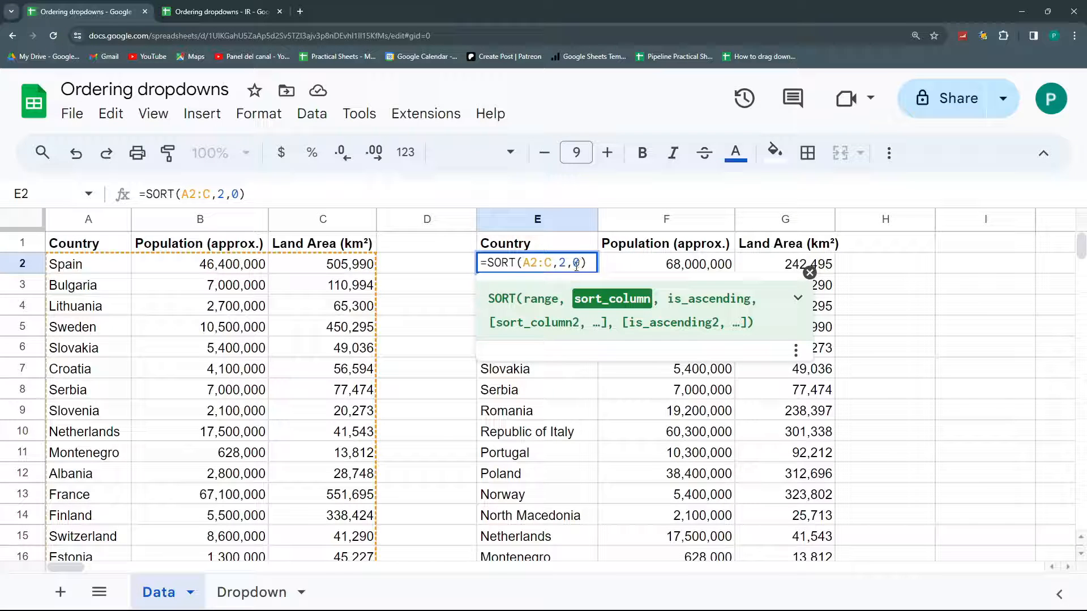
key(Return)
drag(657, 267, 658, 412)
Step: Check the population-based option order in the A2 dropdown on the Dropdown sheet, and return to the Data sheet
click(265, 597)
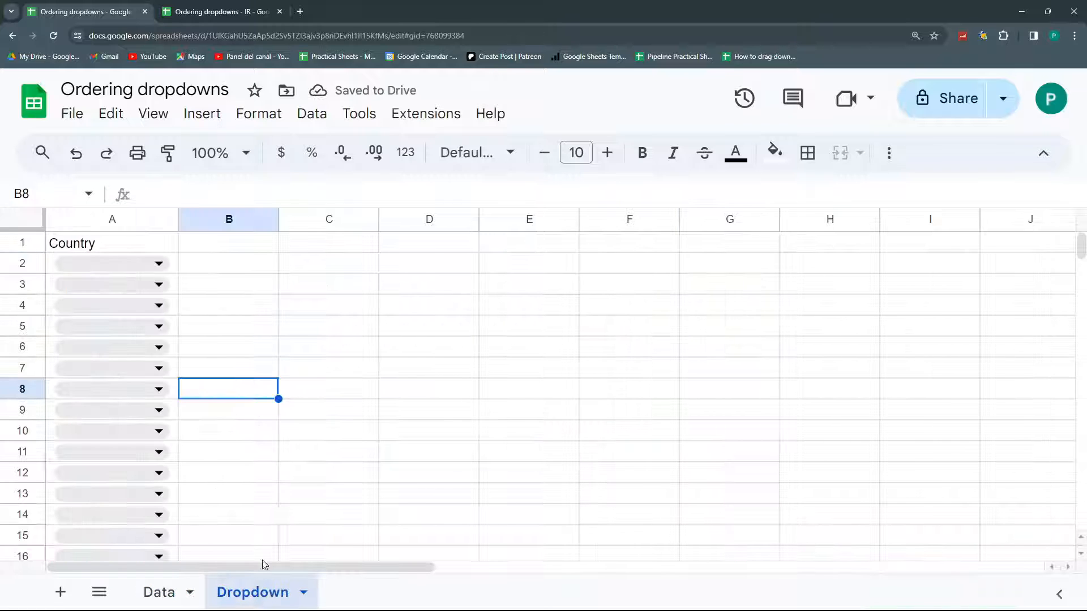
click(156, 263)
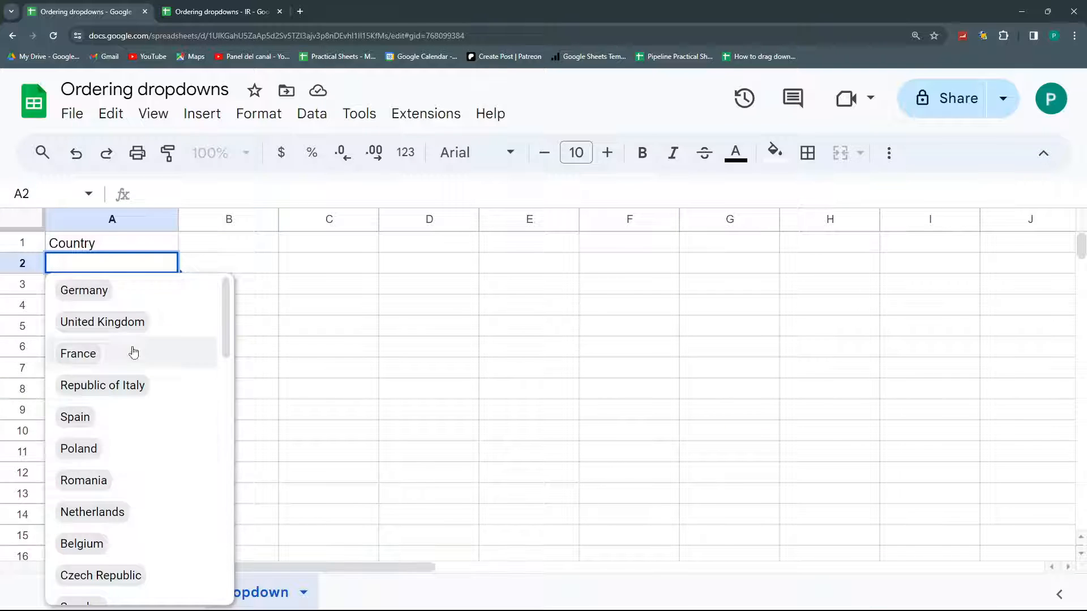
click(271, 417)
click(154, 593)
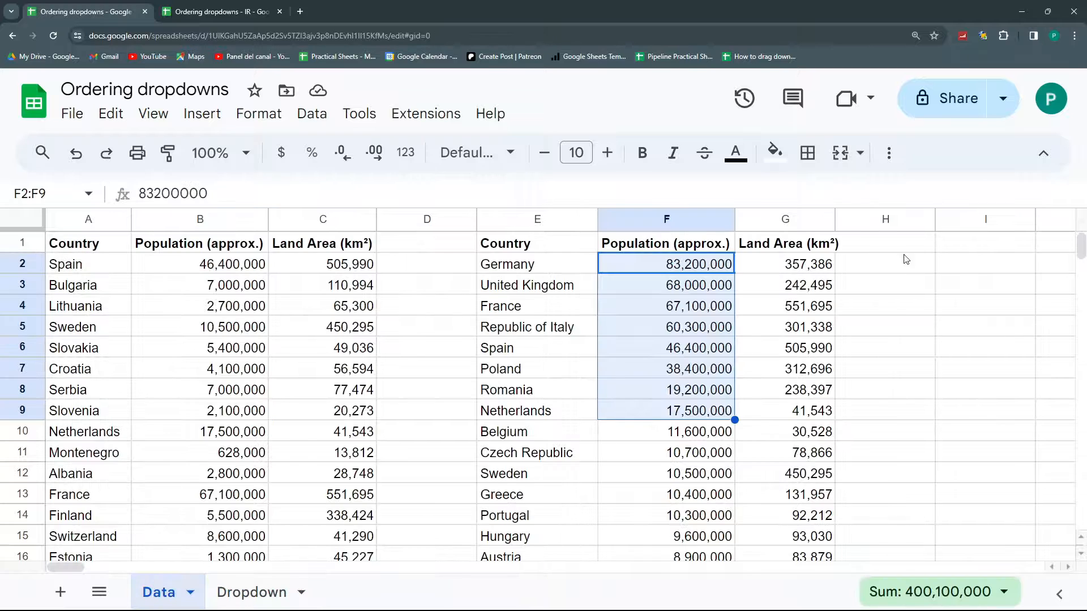
Step: Set the sort_column argument in E2 to 3 to order by land area, and check the A2 dropdown on the Dropdown sheet
click(564, 261)
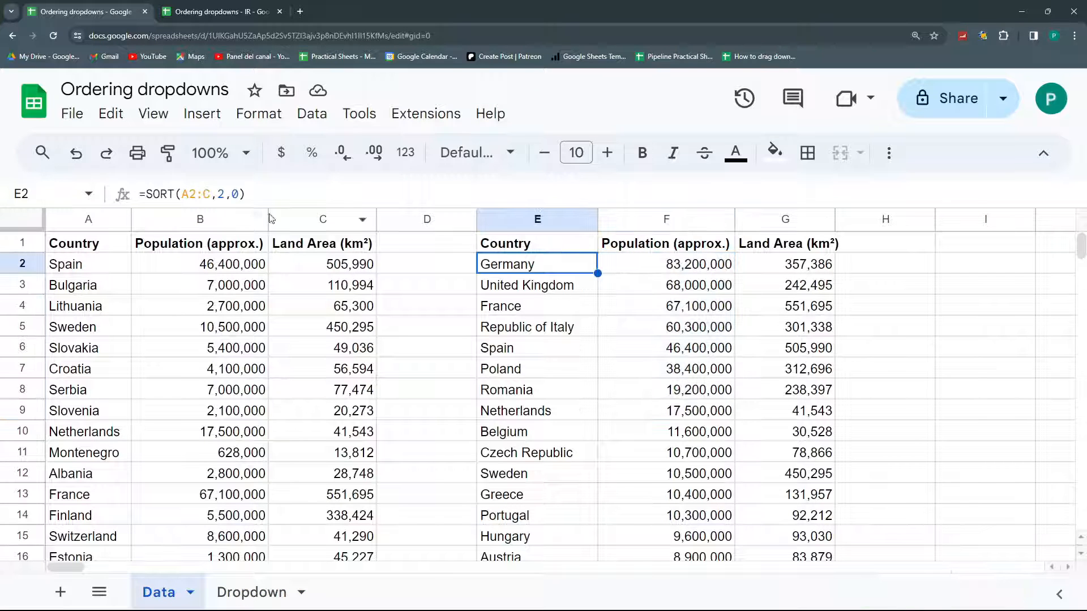
double_click(221, 195)
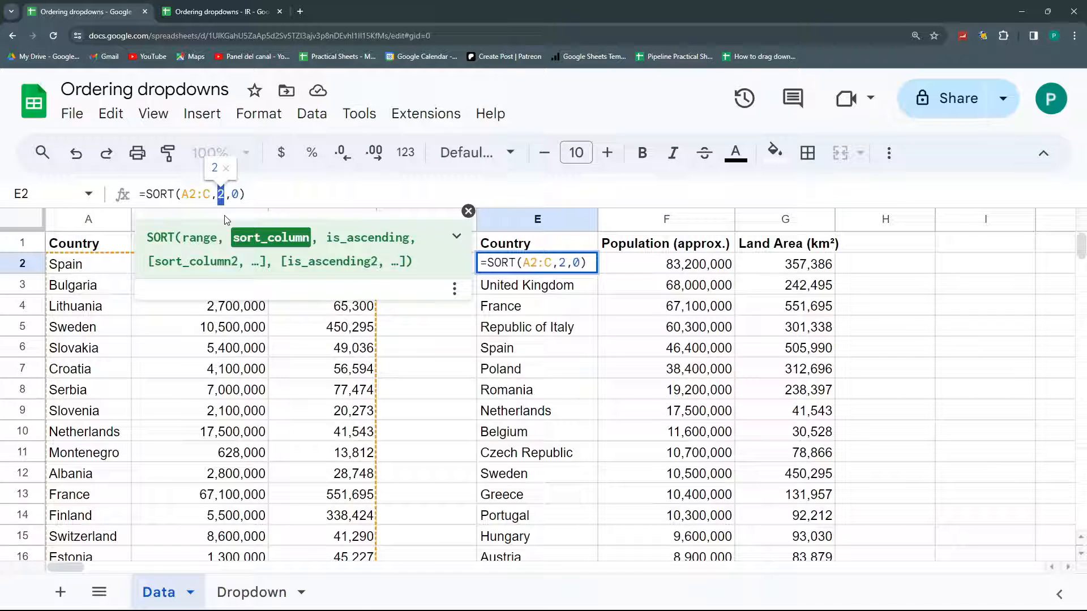
text(3)
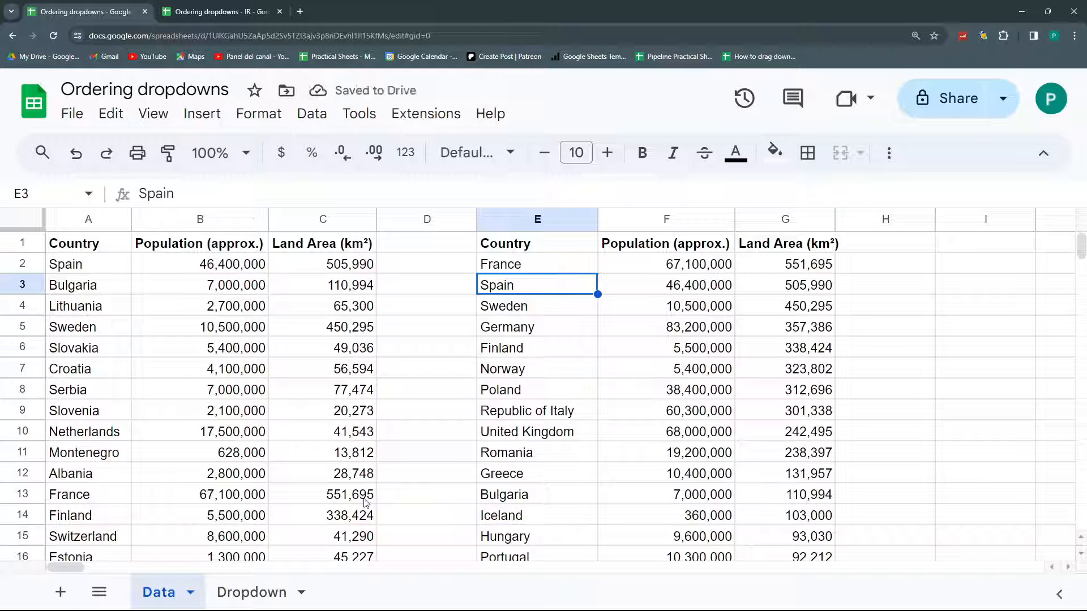
click(226, 594)
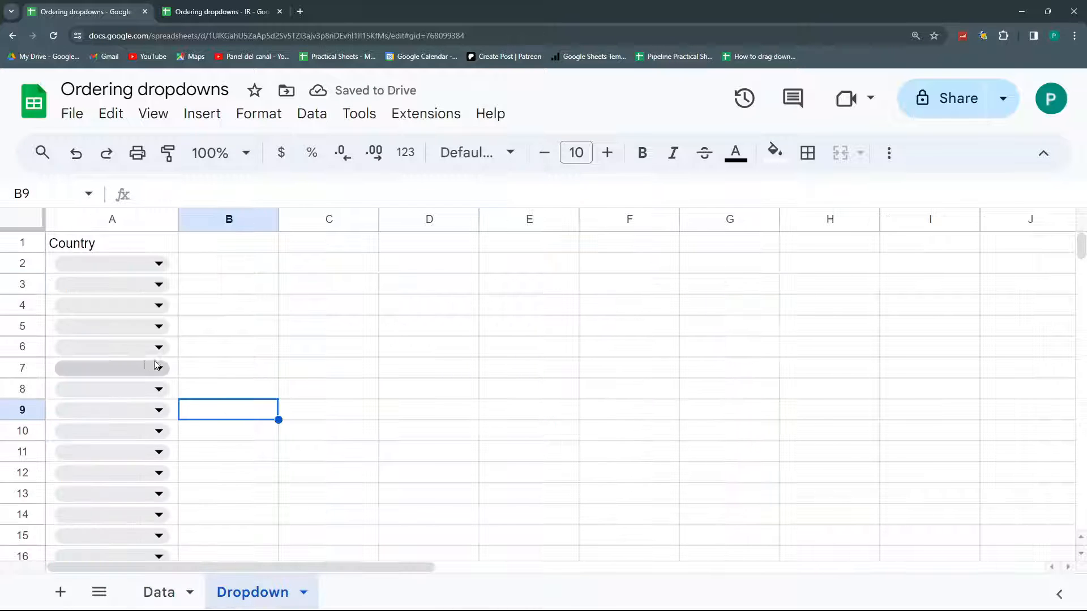
click(158, 264)
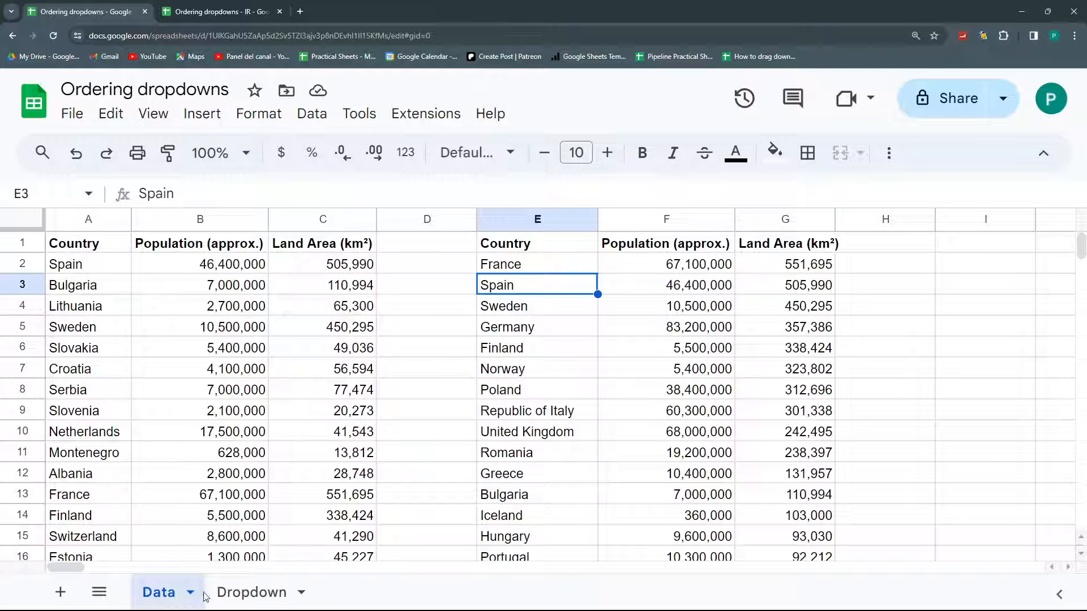
Step: Add two blank sheets and move both of them in front of the Data sheet
click(60, 592)
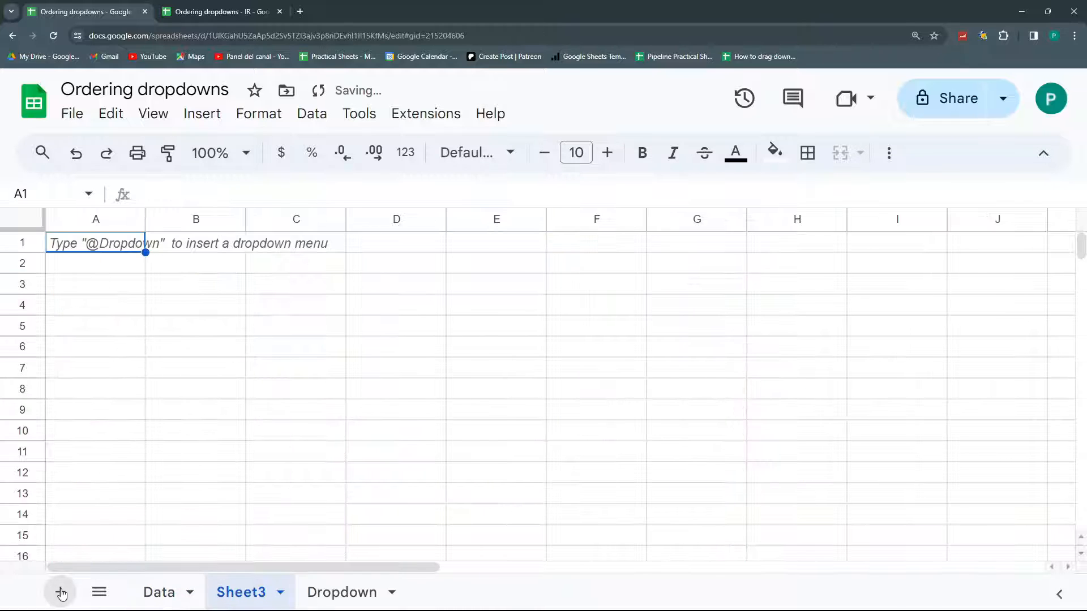
click(61, 592)
drag(249, 594, 164, 593)
drag(343, 601, 255, 592)
Step: Rename the two new blank sheets as Data 2 and Dropdown 2
double_click(164, 592)
text(Data 2)
key(Return)
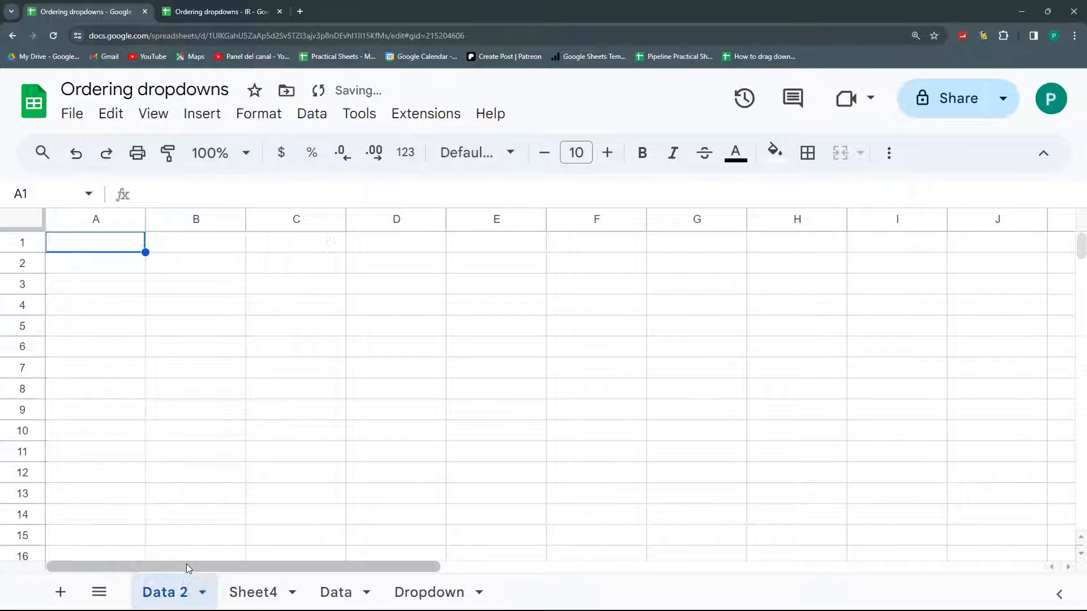
double_click(276, 596)
text(Dropdown 2)
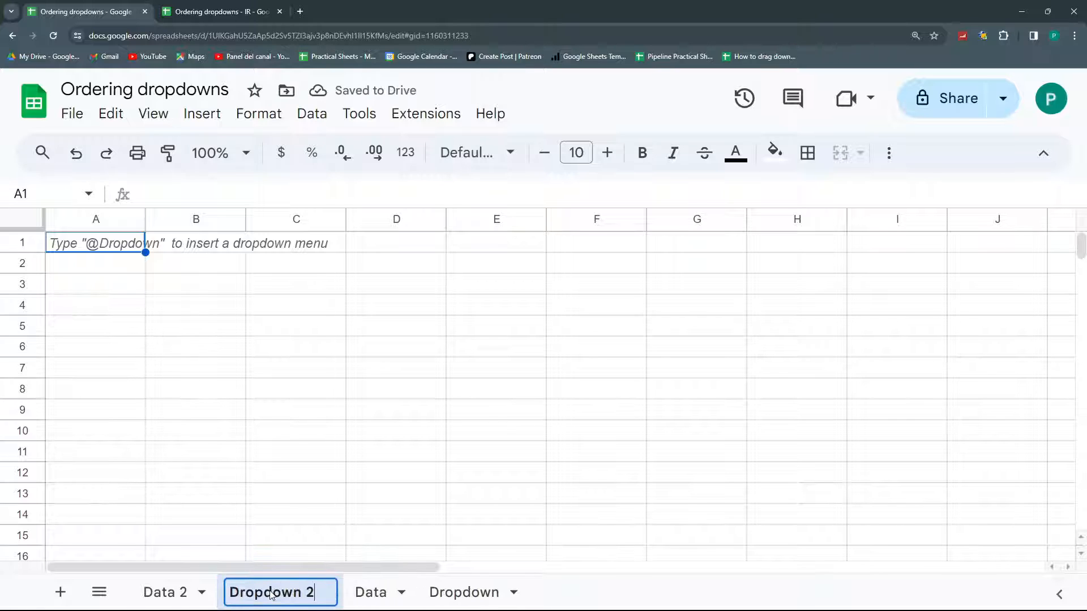
key(Return)
Step: Enter the headers Name in A1 and Interest in B1 on the Data 2 sheet
click(172, 593)
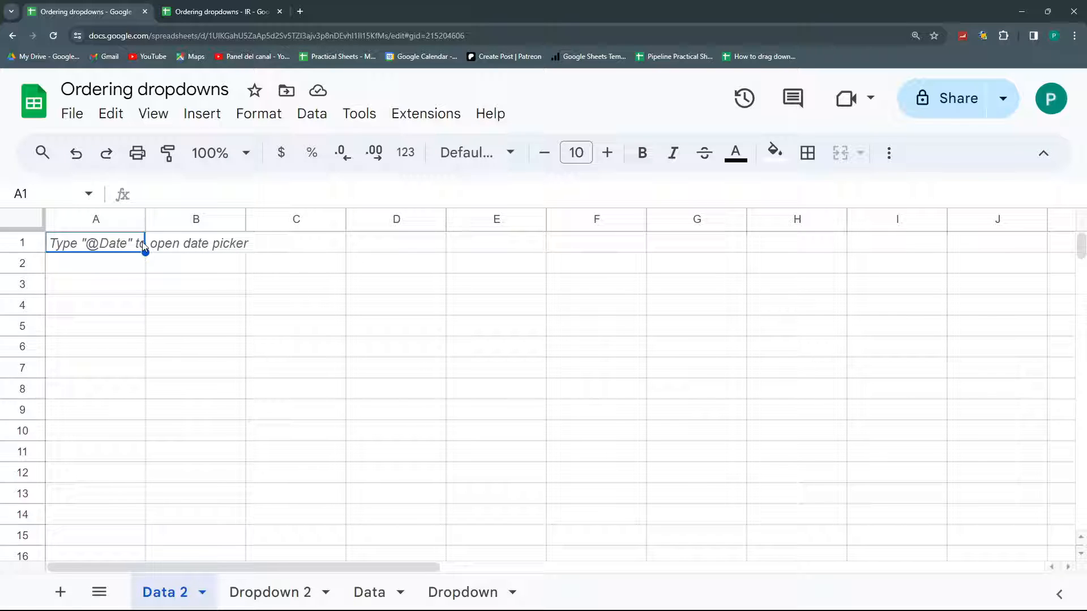
text(Name)
key(Tab)
text(Interest)
key(Return)
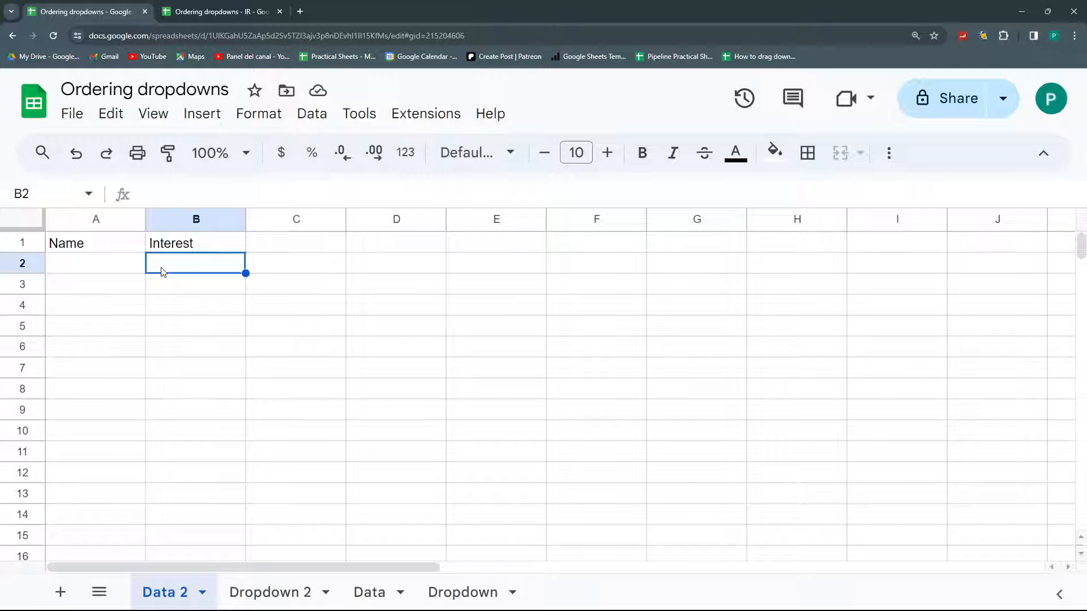
Step: Enter Reading as a sample interest in B2, and look at range A2:A6 on the Dropdown 2 sheet
text(Reading)
key(ctrl+Return)
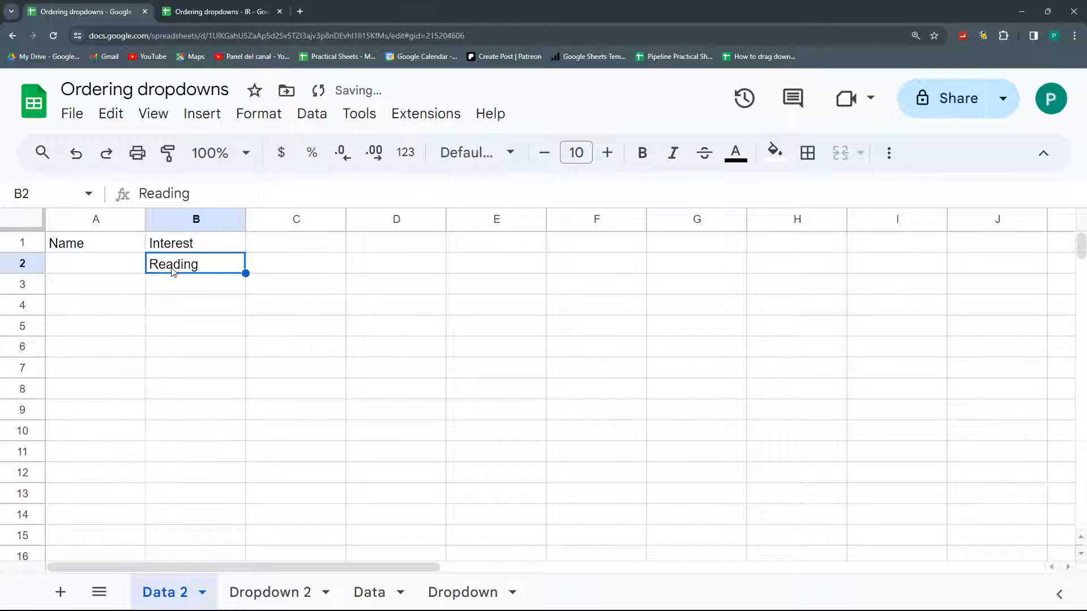
click(196, 291)
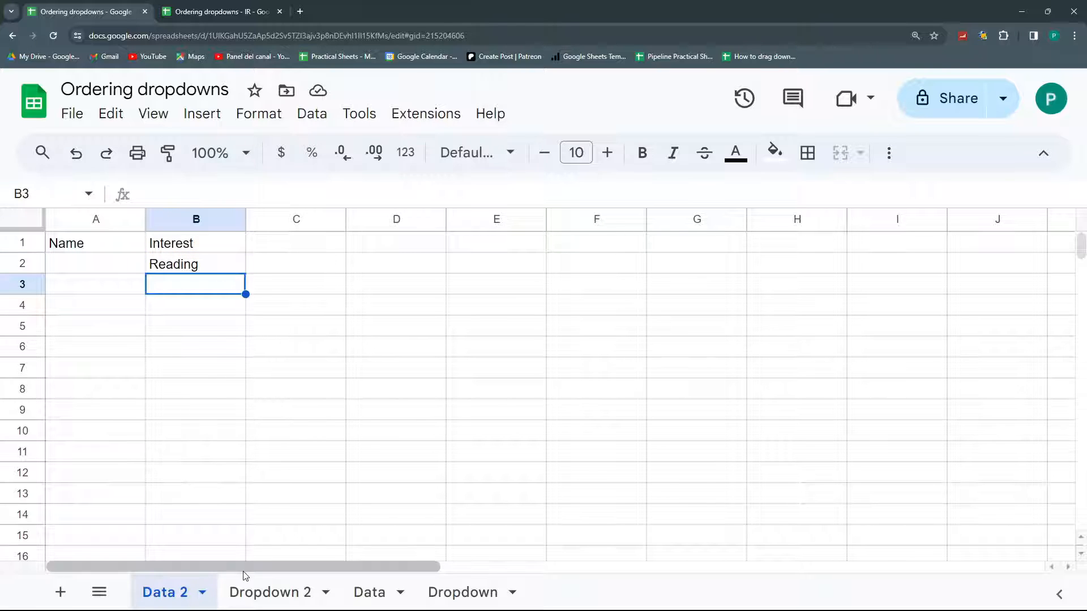
click(252, 592)
drag(120, 264, 105, 354)
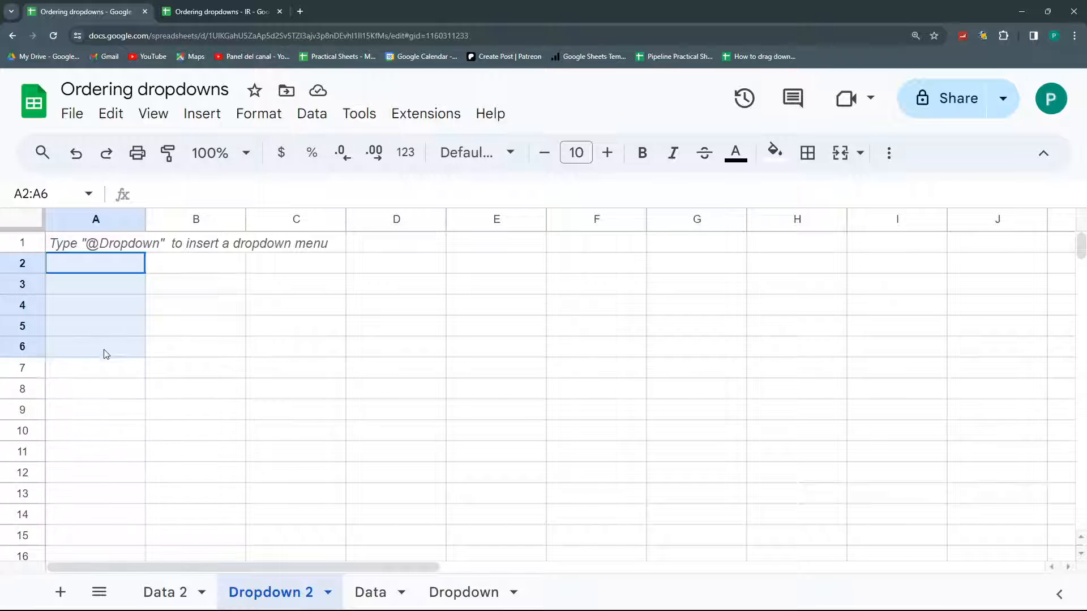
click(176, 592)
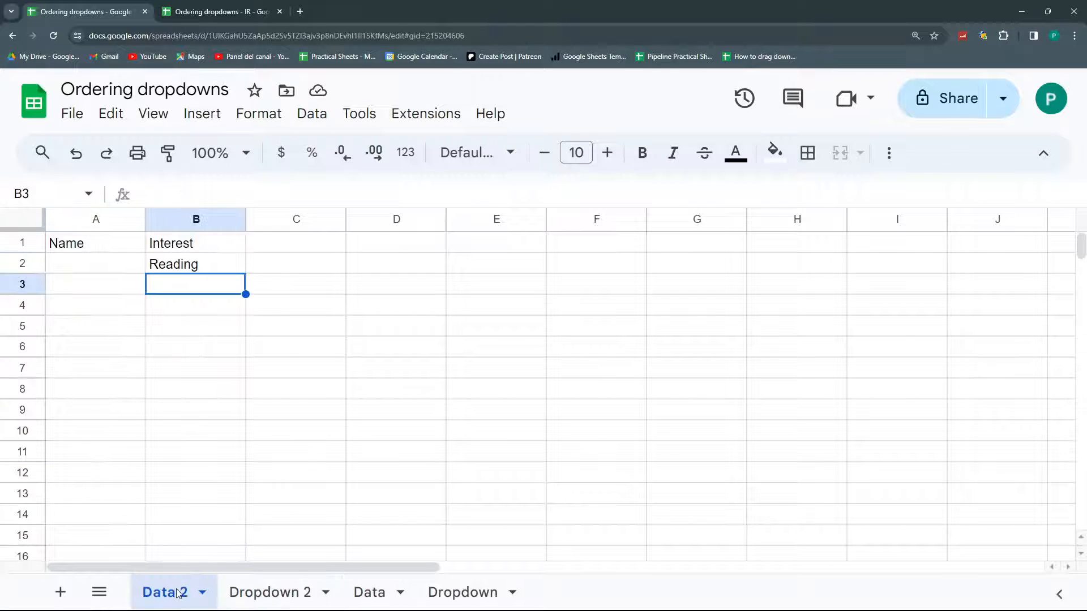
click(182, 261)
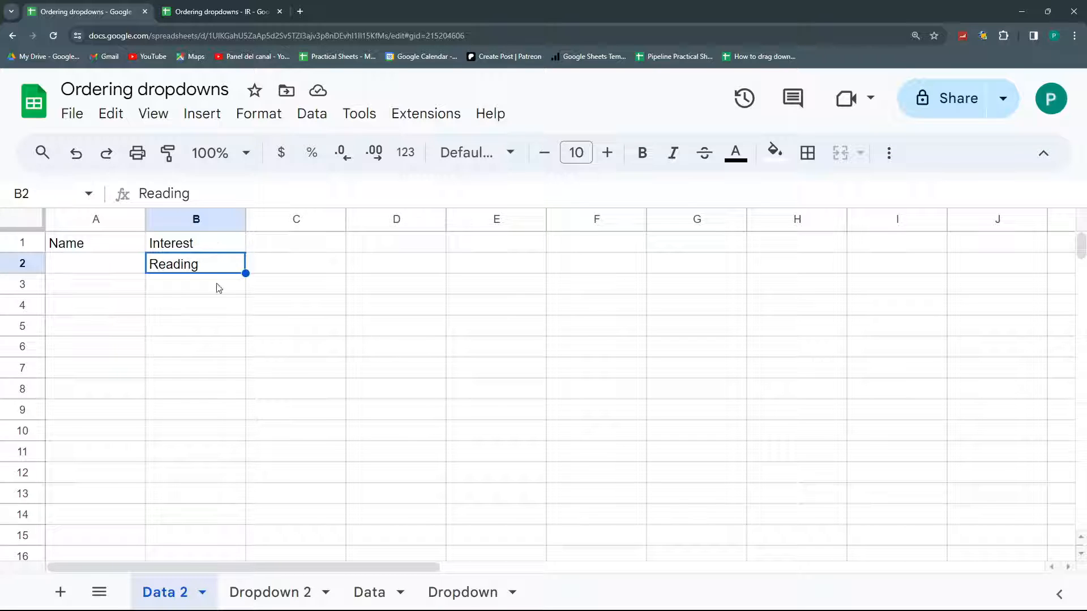
Step: Fill A2 and A3 of the Name column with two people's first names
click(111, 271)
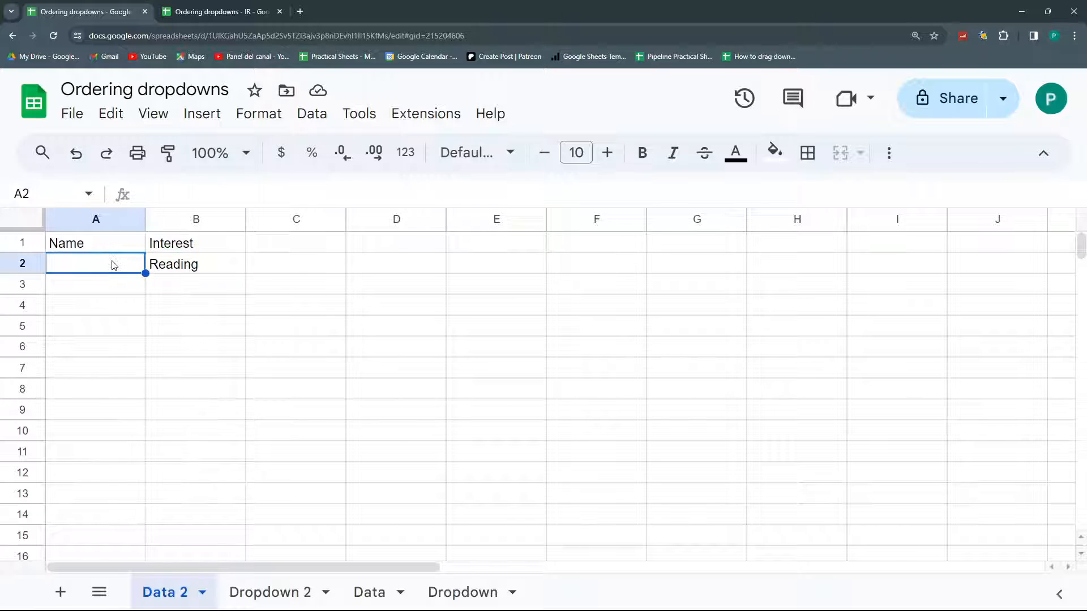
text(Juan)
key(Return)
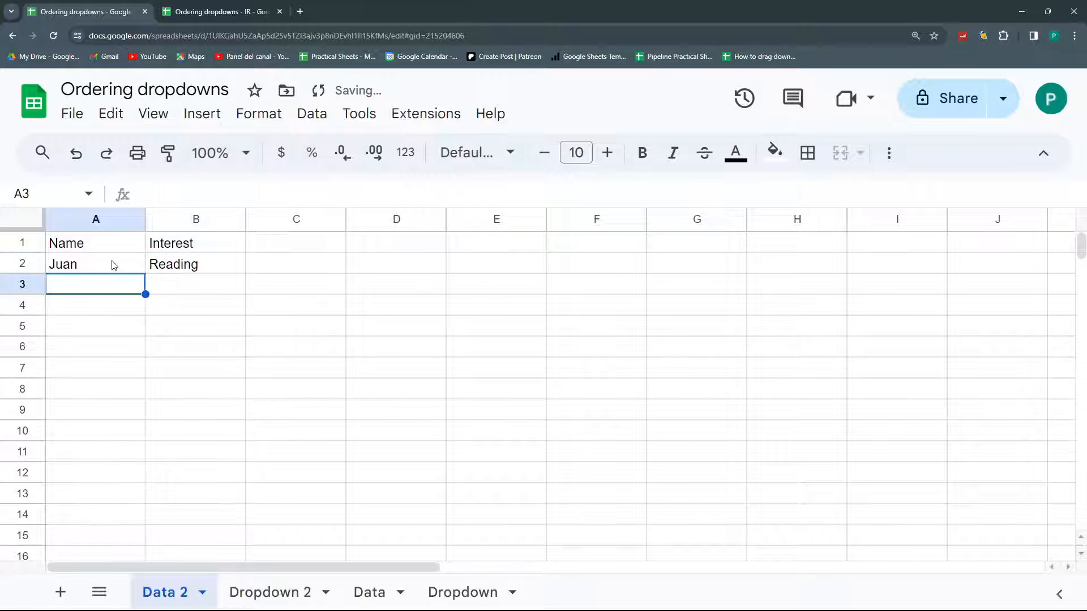
click(198, 266)
click(113, 284)
text(Peter)
key(Tab)
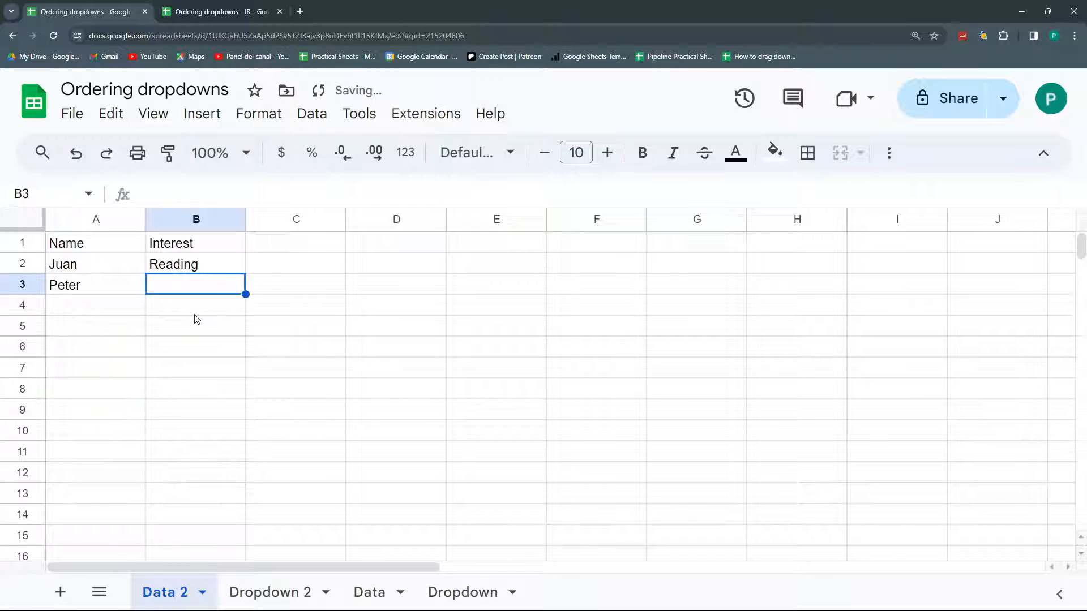
click(176, 270)
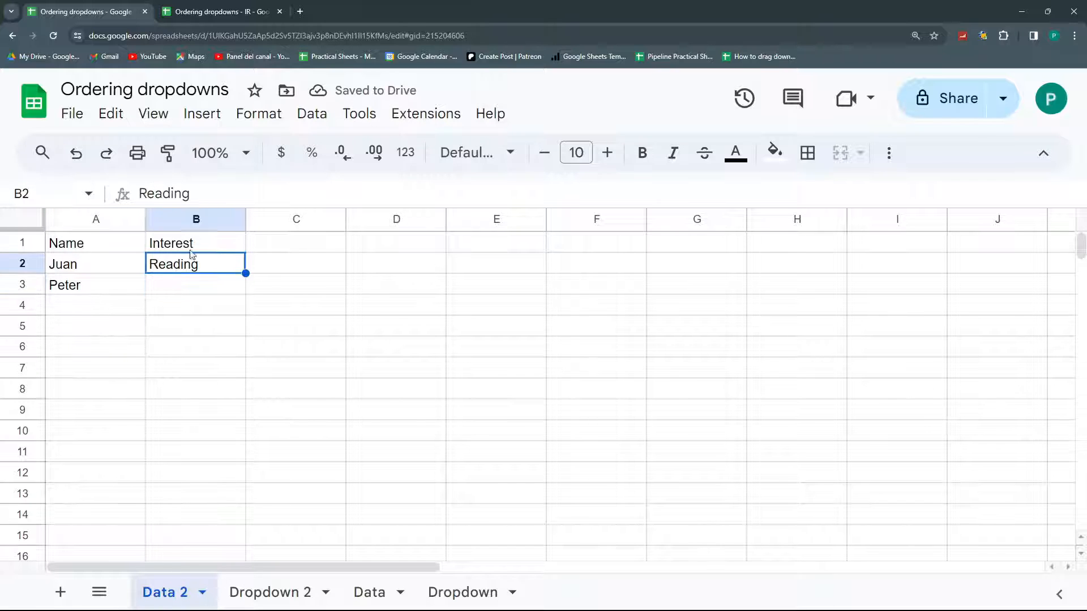
click(184, 291)
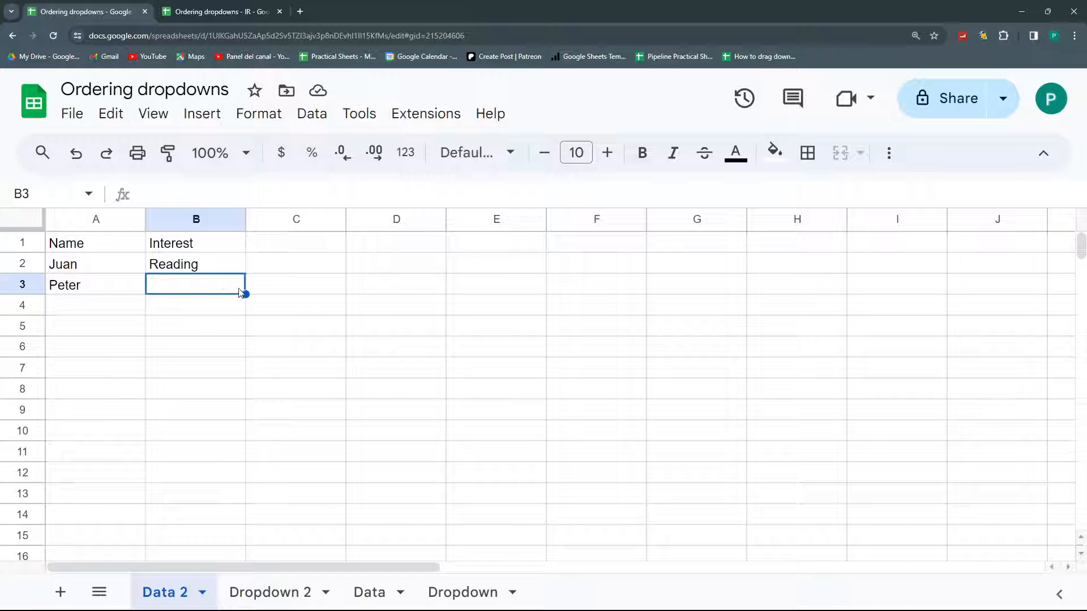
click(193, 270)
Step: Enter the header Interests in A1 of the Dropdown 2 sheet
click(266, 592)
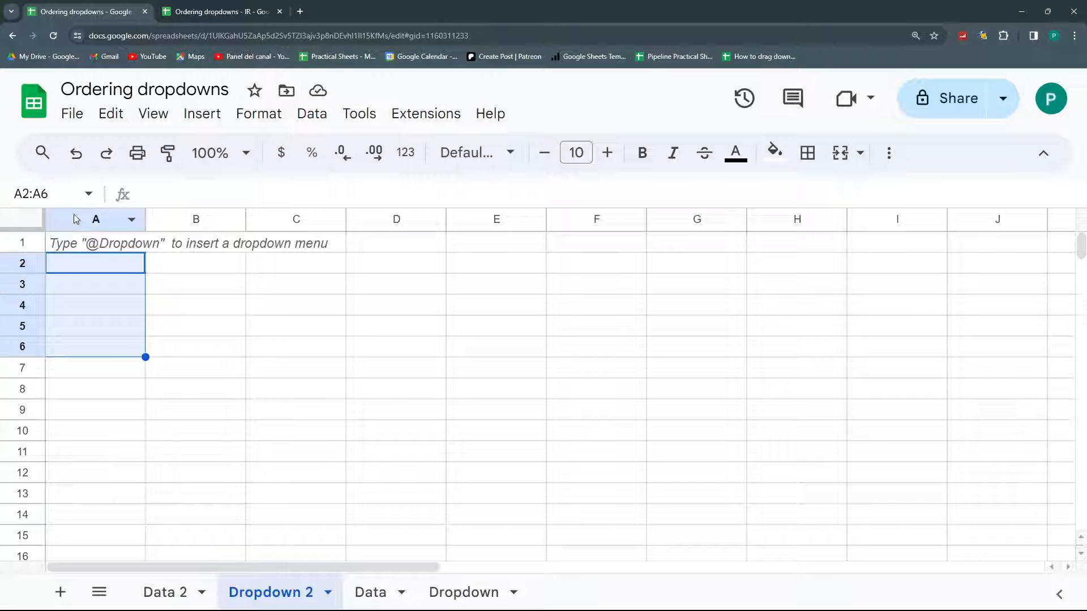
click(95, 249)
text(Interests)
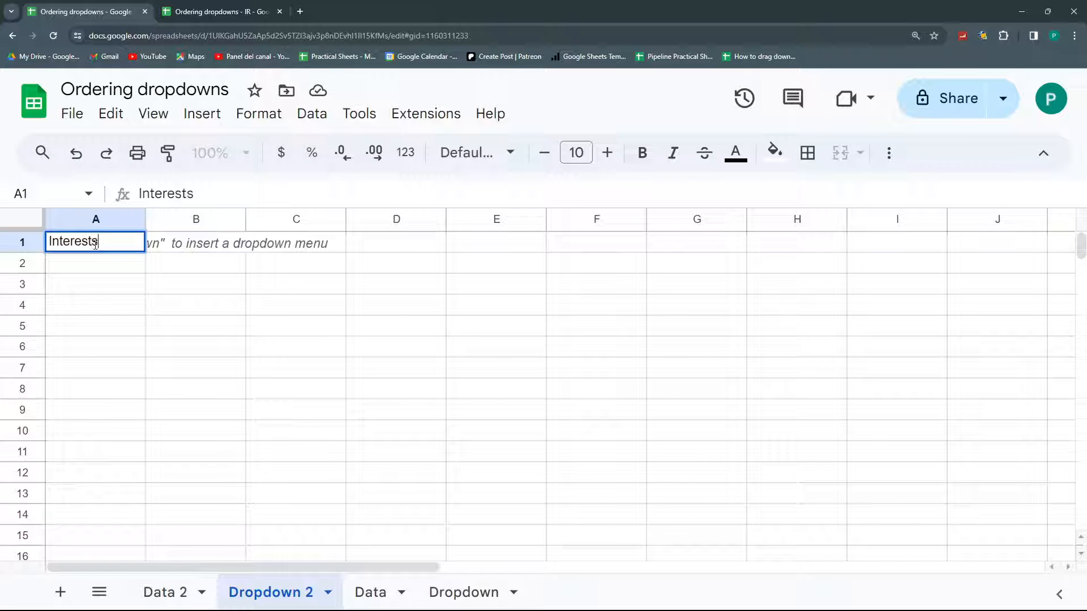
key(Return)
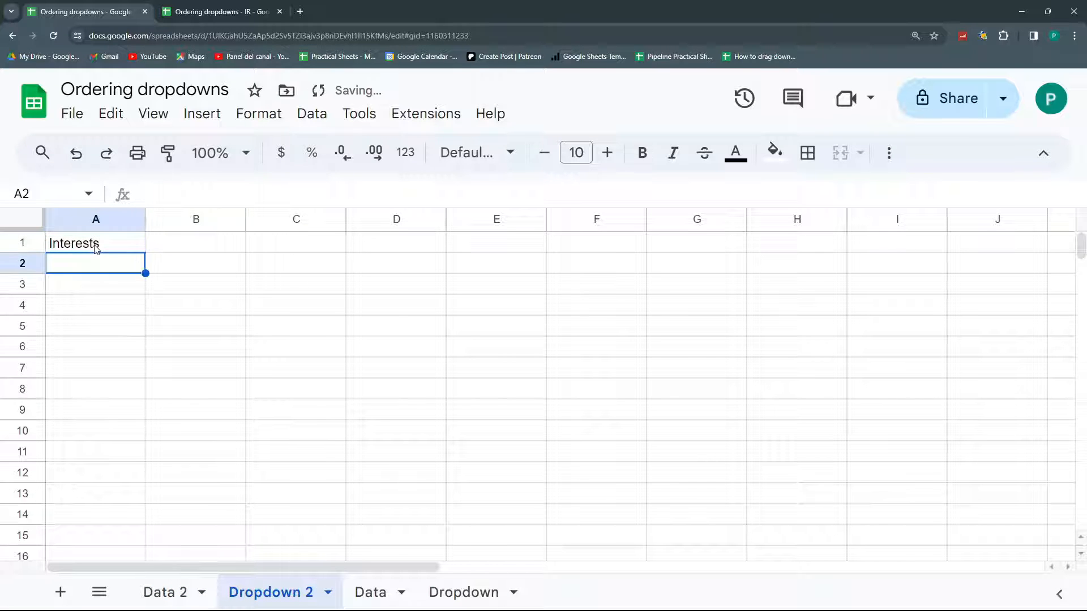
Step: Clear the sample interest from B2 on the Data 2 sheet and insert a dropdown in that cell
click(164, 592)
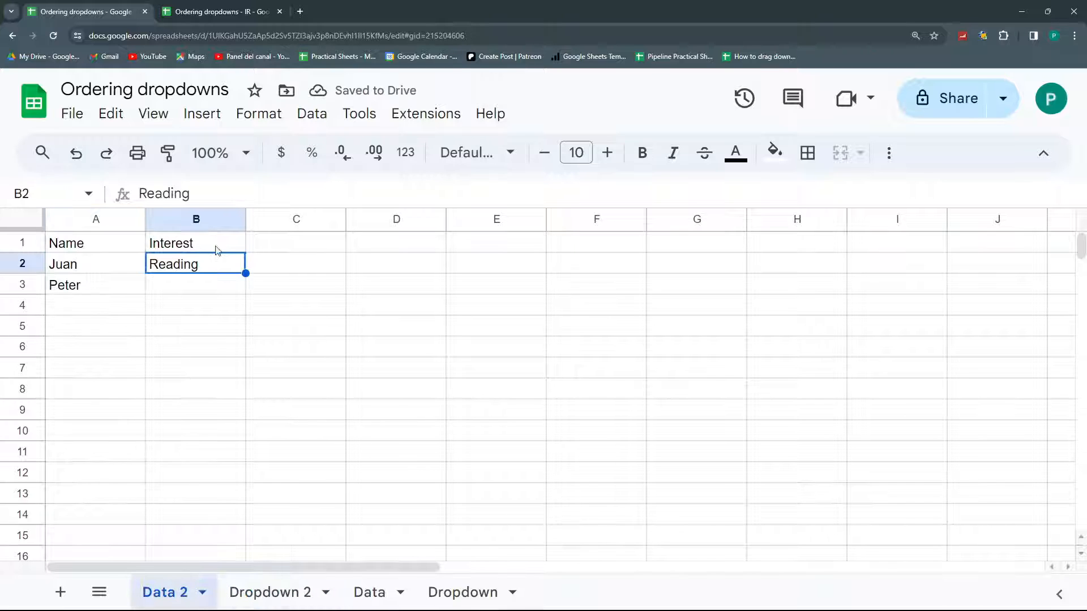
key(Delete)
click(317, 114)
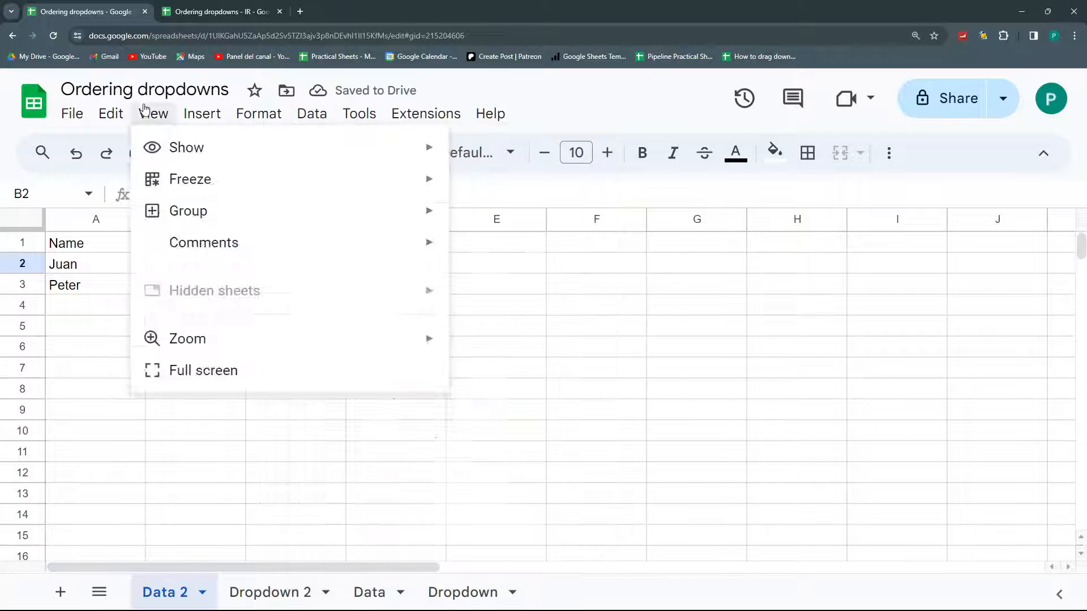
click(42, 153)
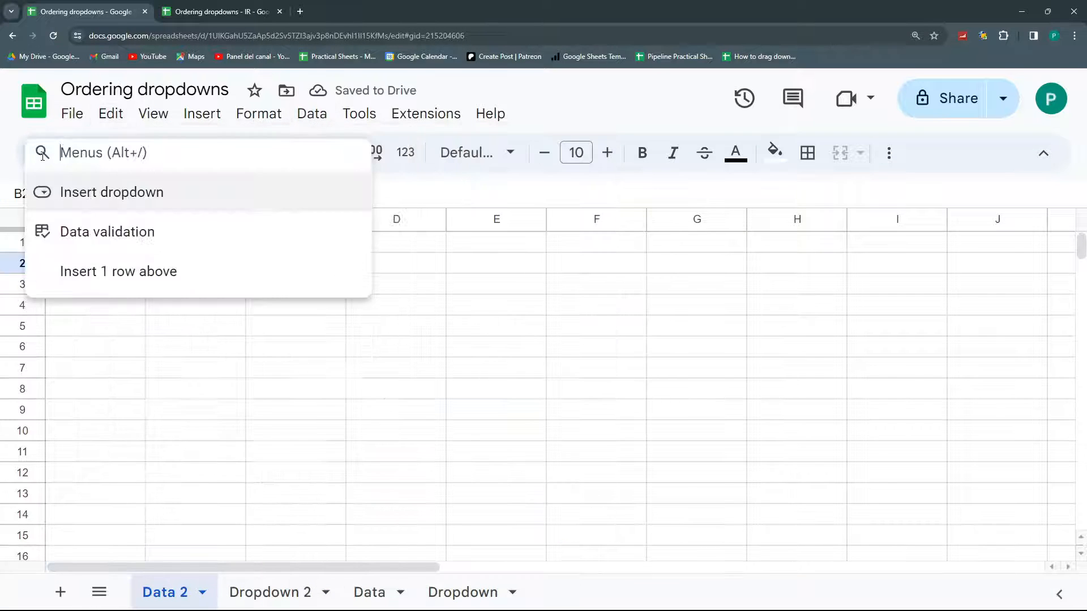
click(91, 196)
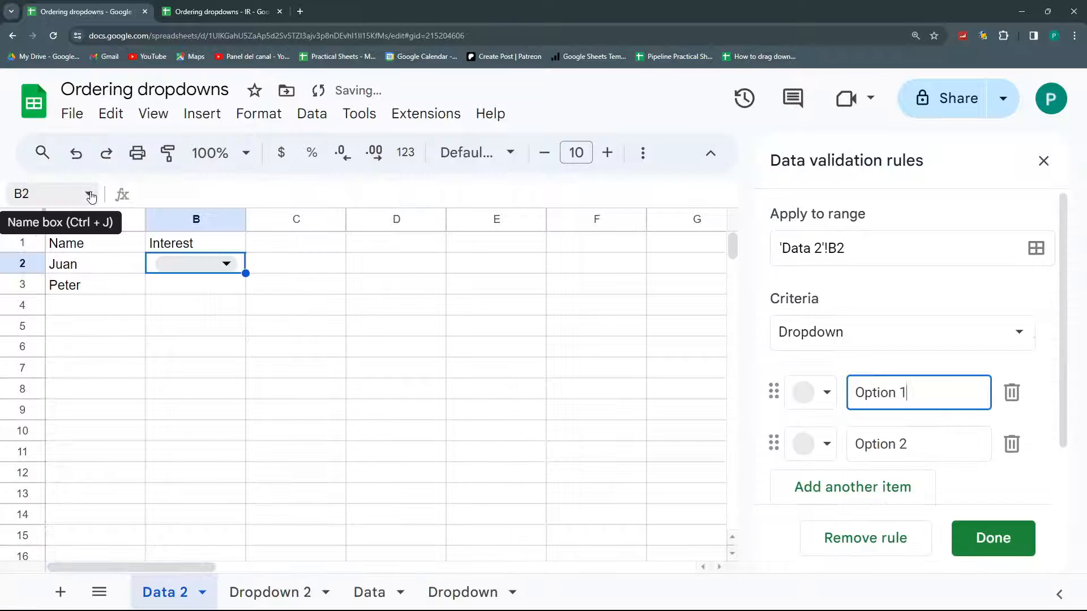
click(51, 148)
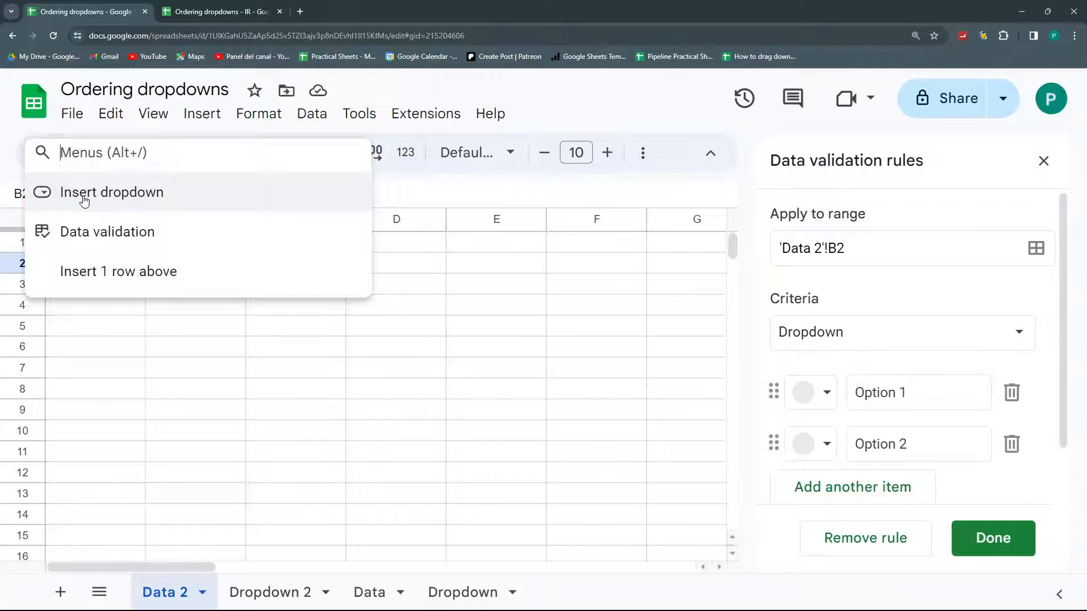
click(429, 270)
Step: Apply the validation rule to 'Data 2'!B2:B and change its criteria to Dropdown (from a range)
click(841, 248)
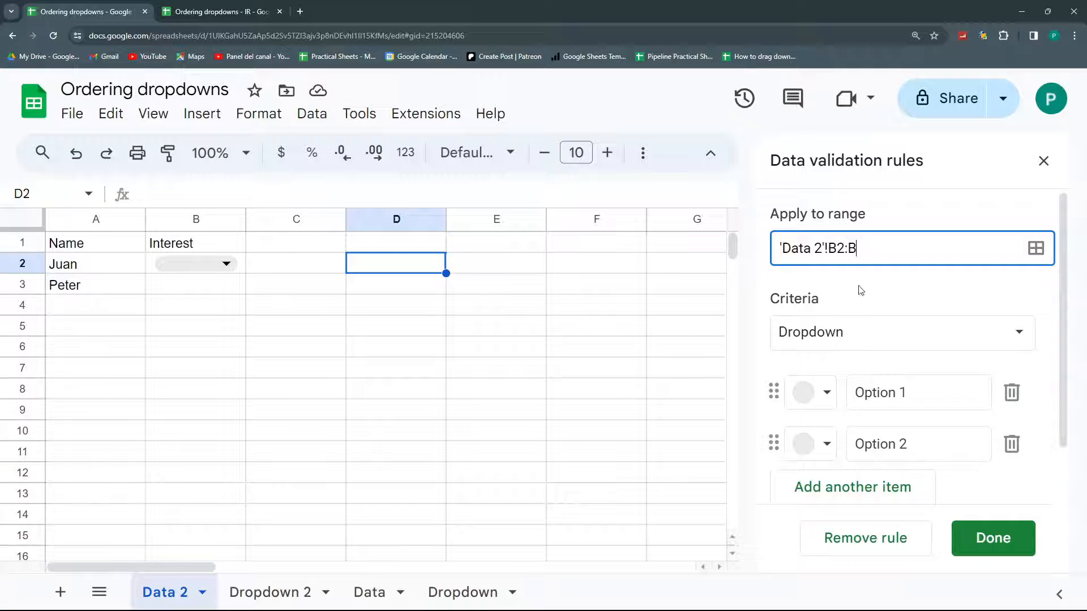
click(882, 338)
click(902, 370)
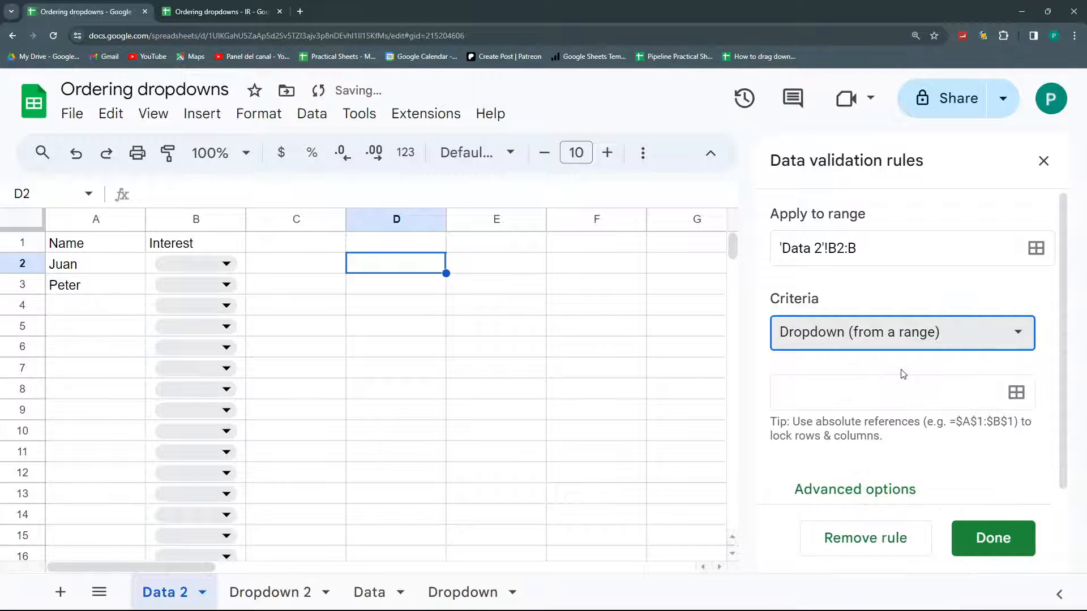
Step: Set the dropdown's source to the open-ended range 'Dropdown 2'!A2:A
click(1014, 401)
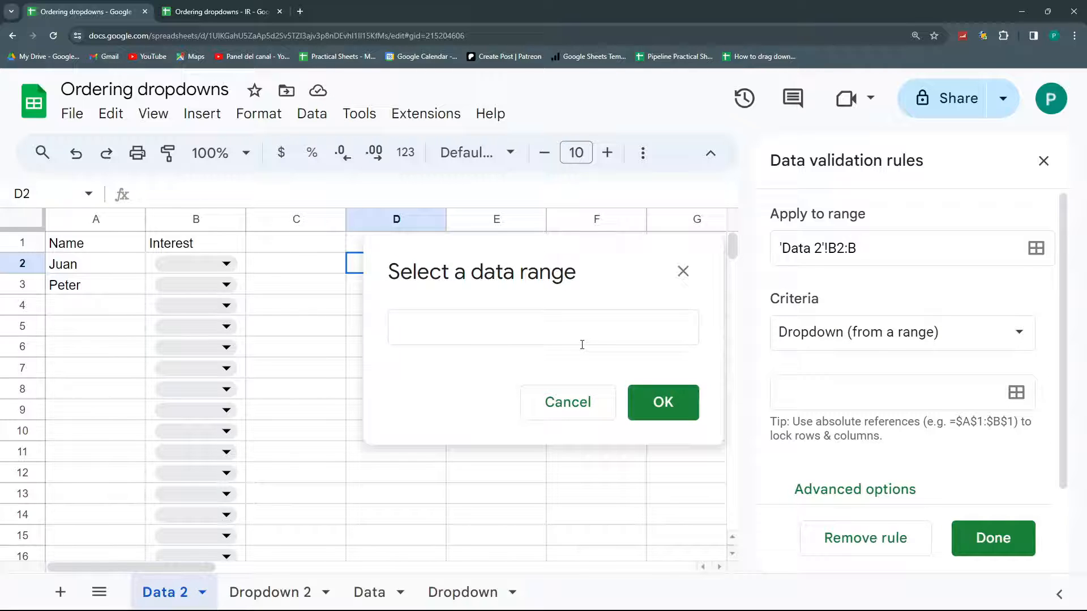
click(492, 331)
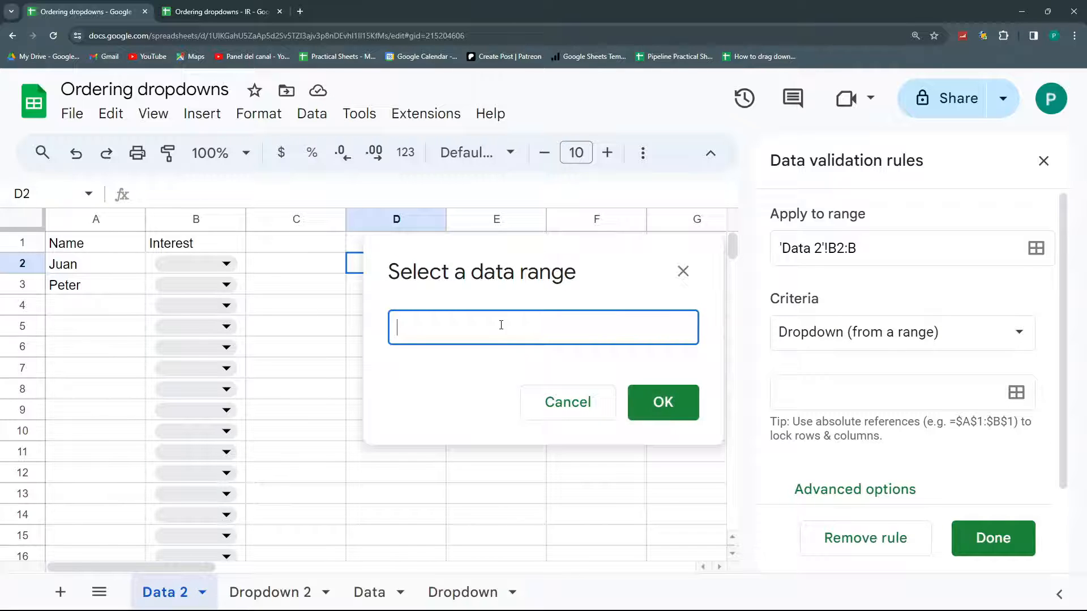
click(284, 590)
click(124, 266)
drag(124, 267, 109, 449)
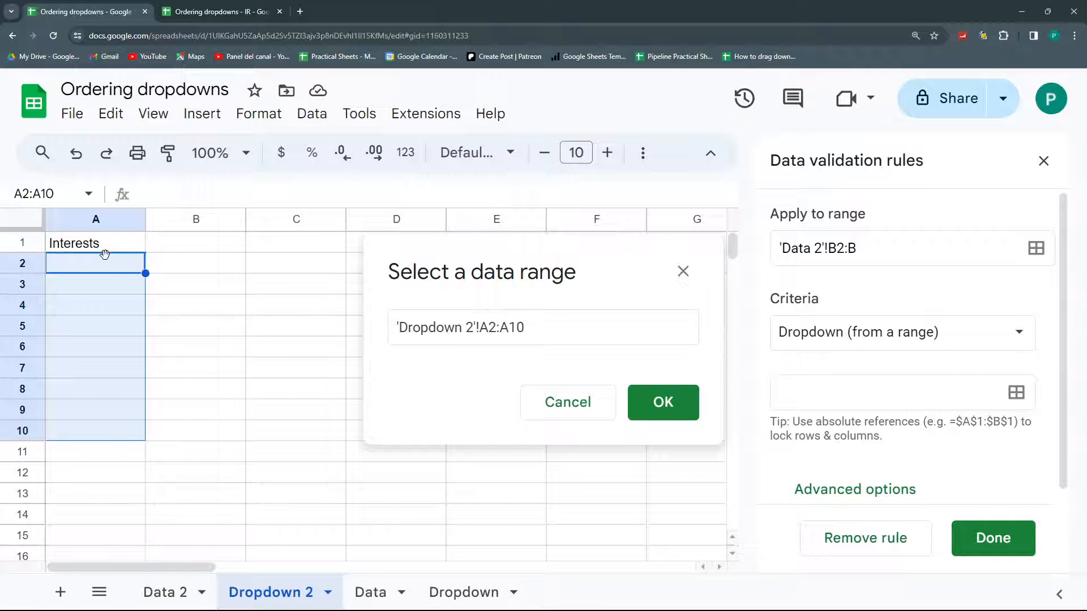
click(544, 324)
key(BackSpace)
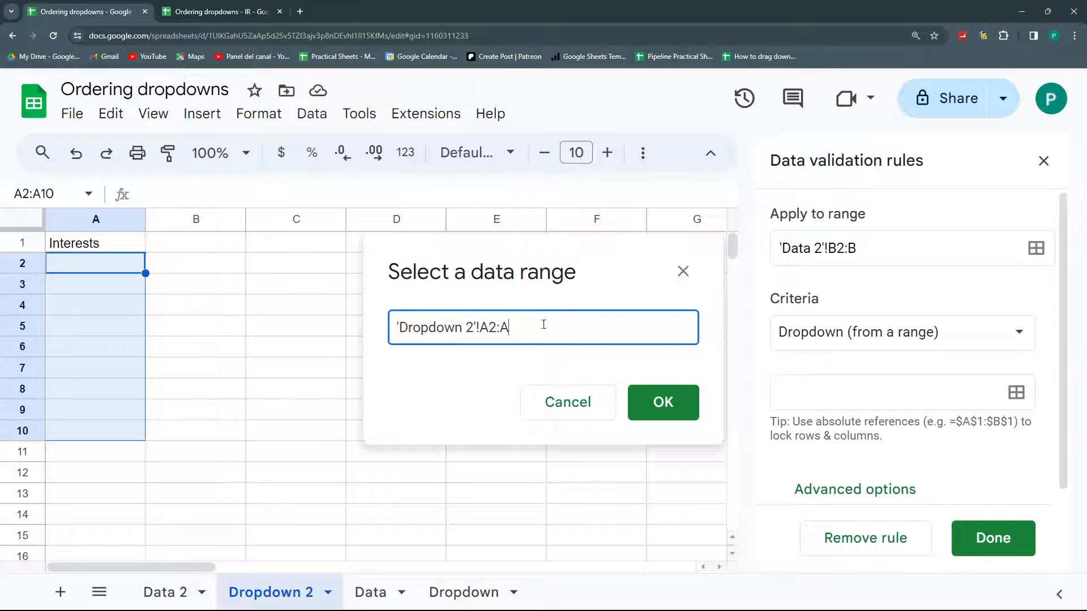
click(678, 408)
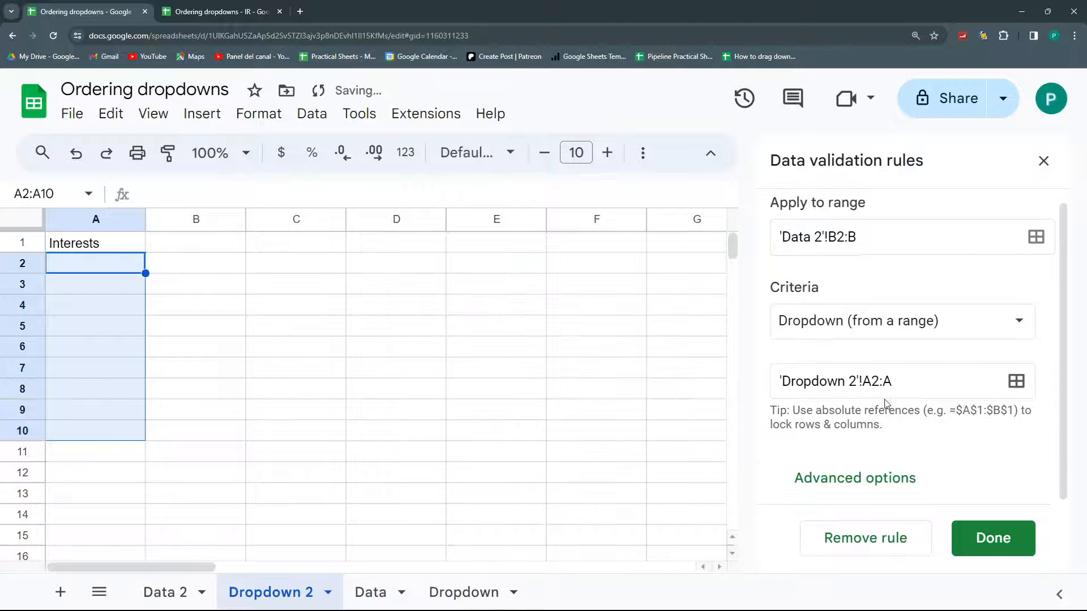
Step: Set the rule to show a warning for invalid data in its advanced options, and finish the rule
click(867, 477)
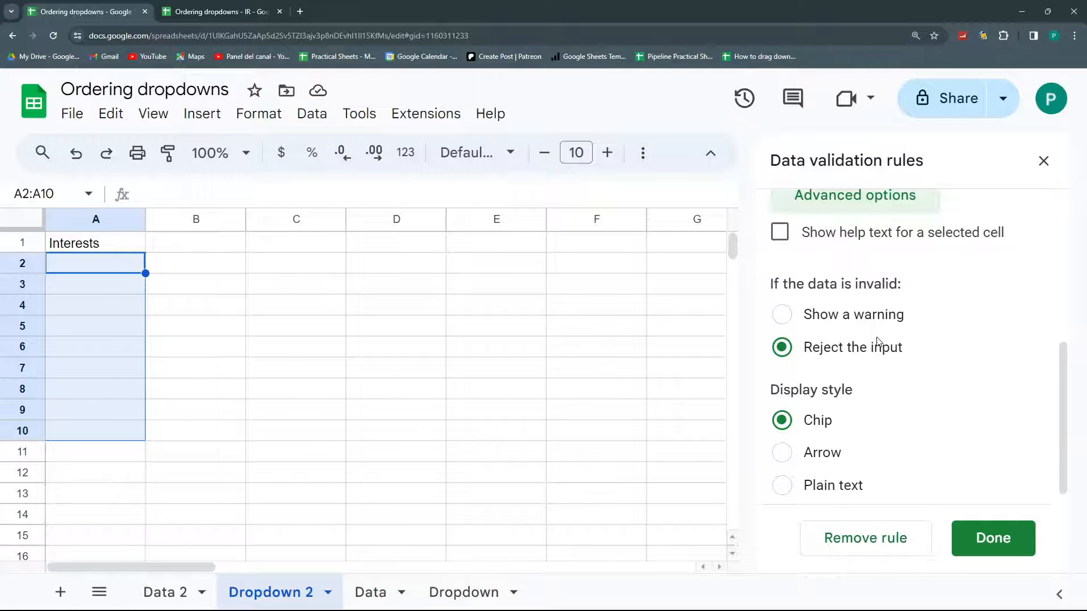
click(782, 315)
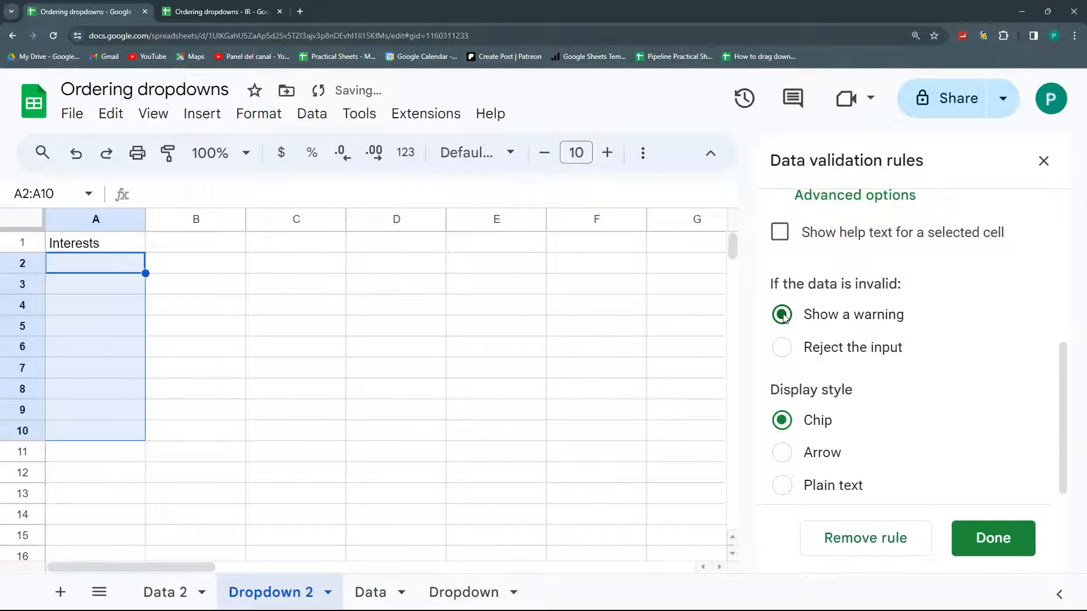
click(993, 539)
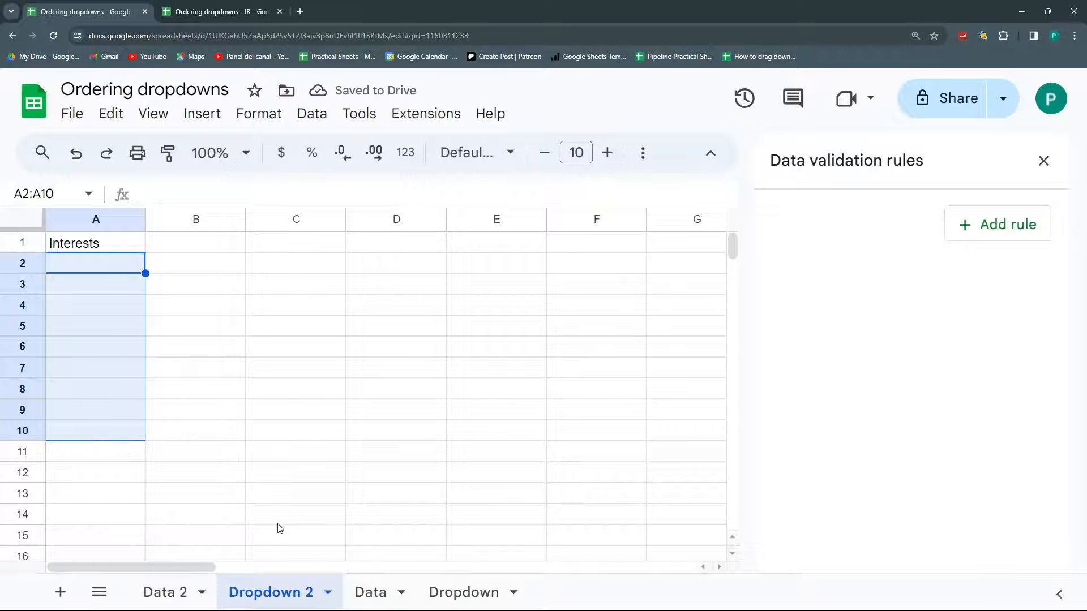
Step: Check the options offered by the B2 dropdown on the Data 2 sheet
click(178, 593)
click(223, 261)
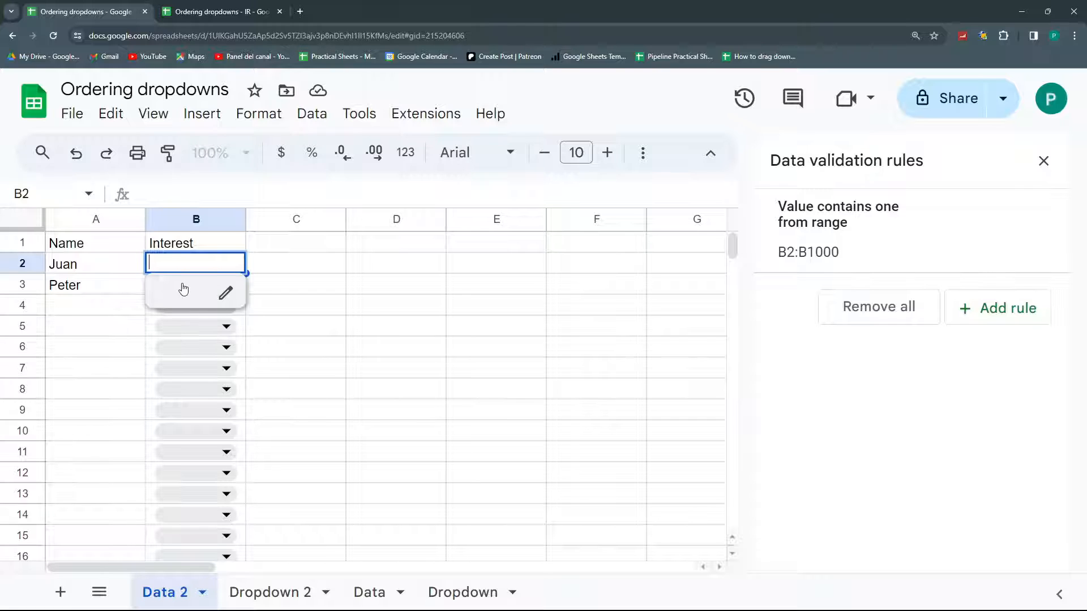
click(298, 272)
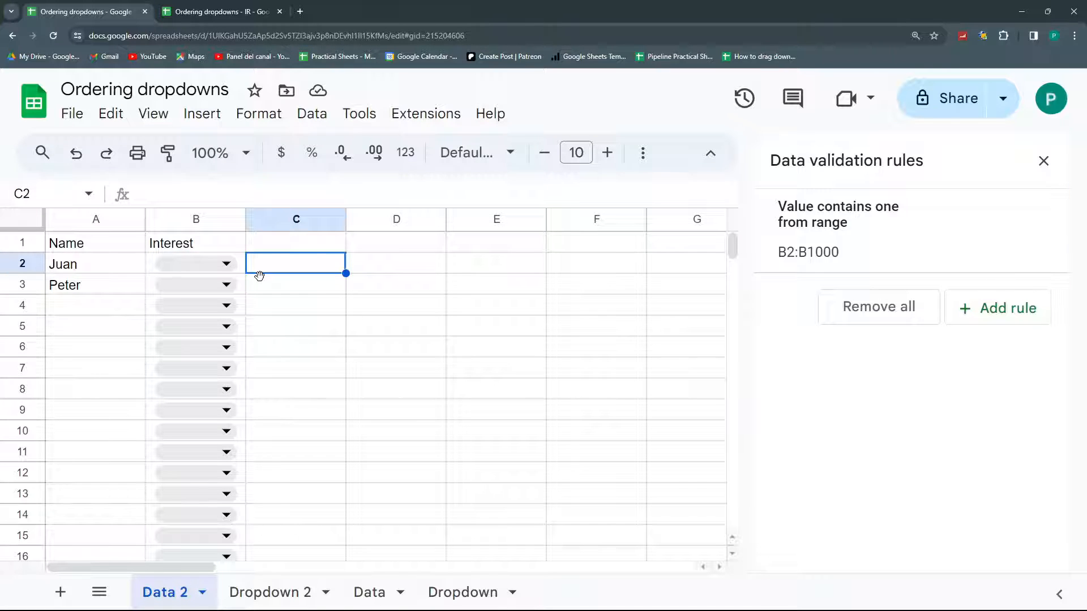
key(Left)
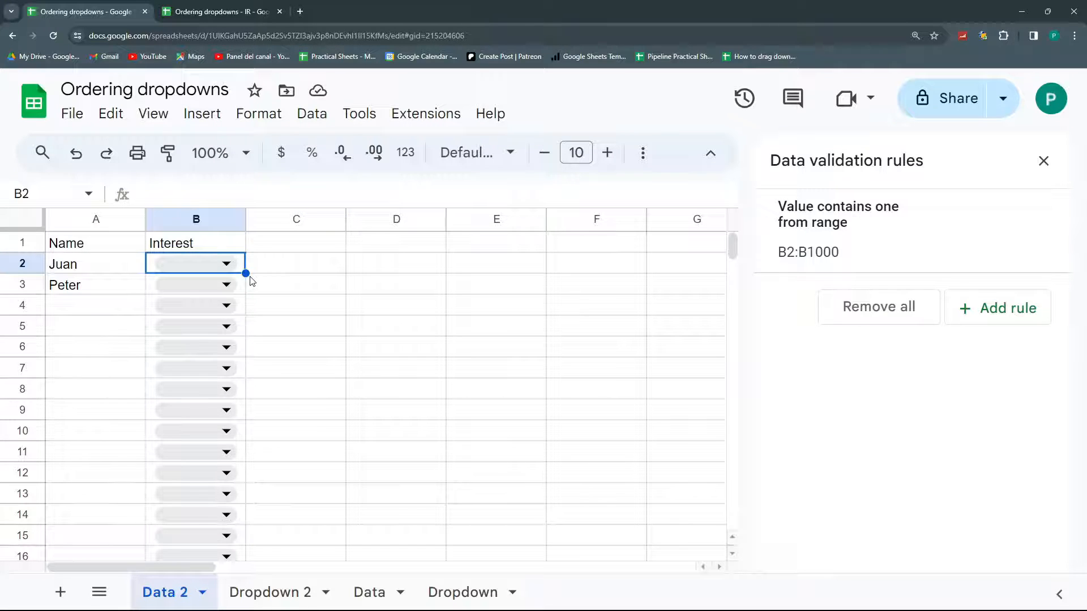
Step: Enter Reading as the first interest in B2 of the Data 2 sheet
text(Reading)
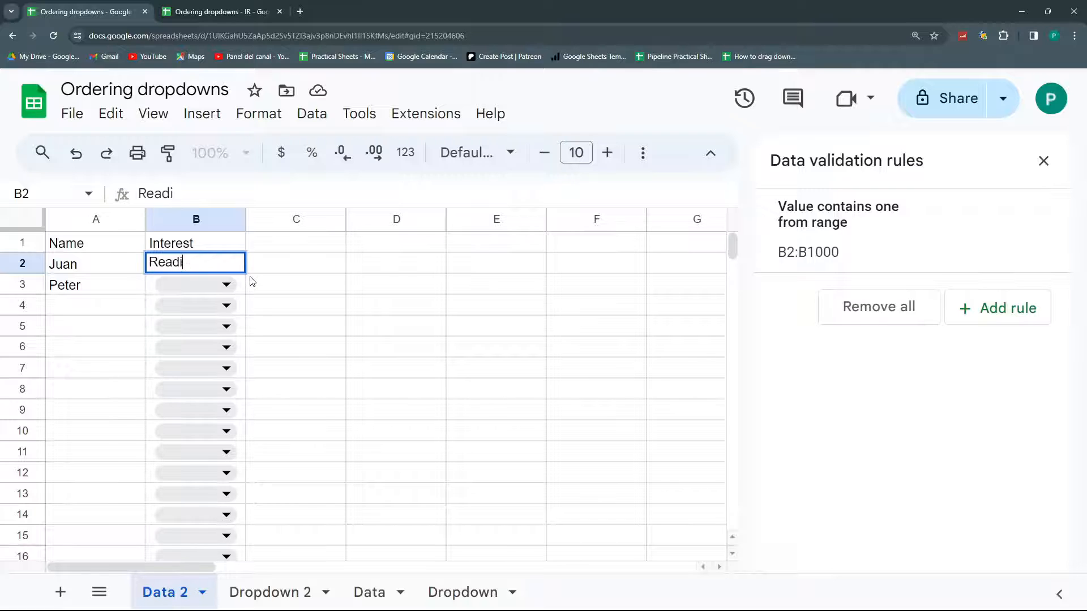
key(Return)
click(291, 591)
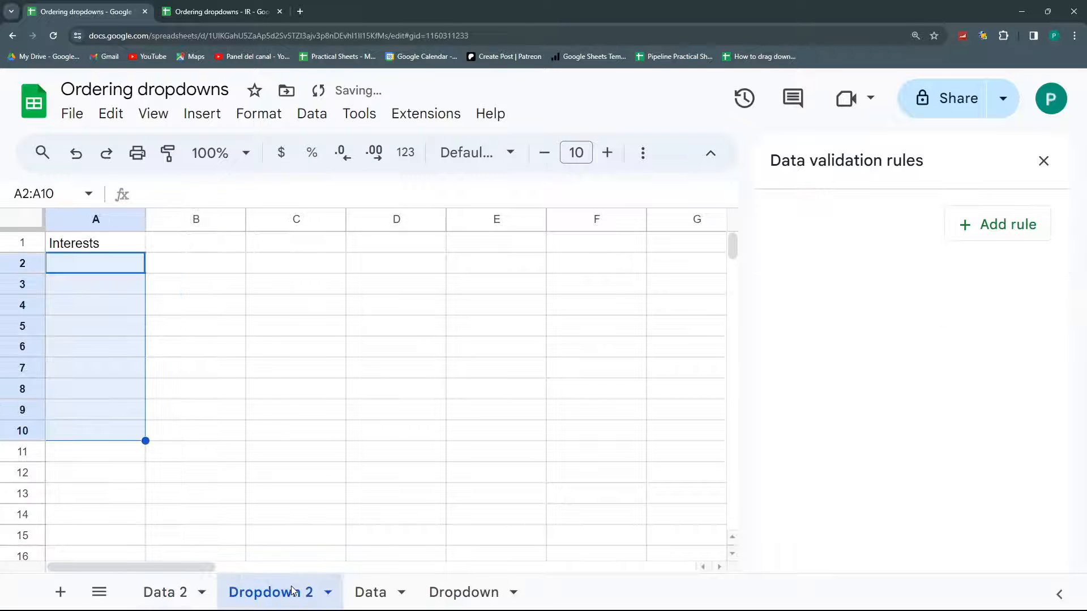
click(112, 267)
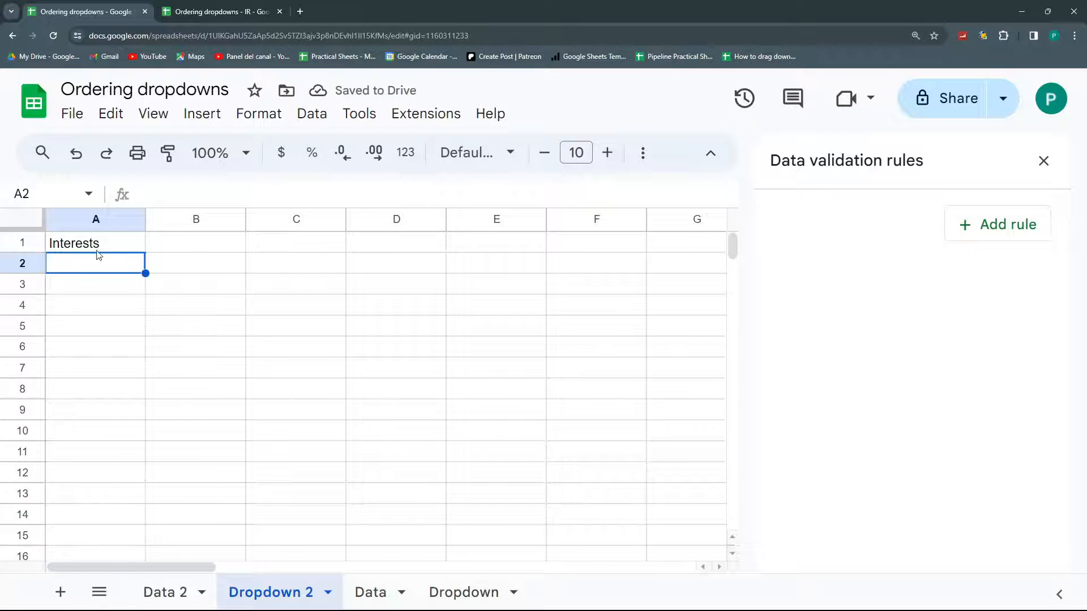
click(165, 589)
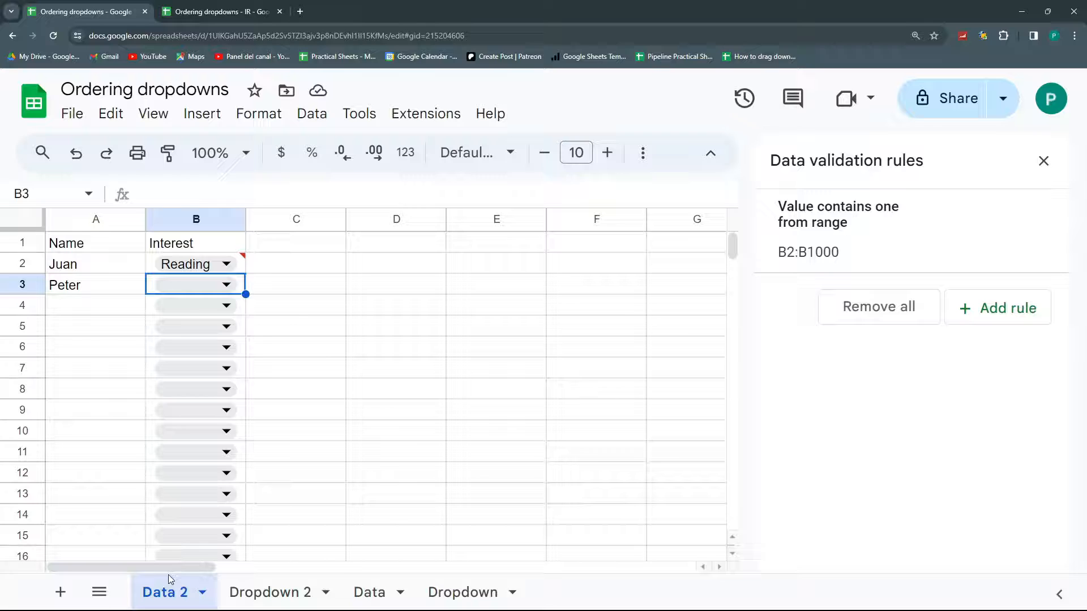
Step: Enter the formula =unique('Data 2'!B2:B) in A2 of the Dropdown 2 sheet
click(243, 592)
drag(122, 266, 122, 389)
click(125, 266)
text(=u)
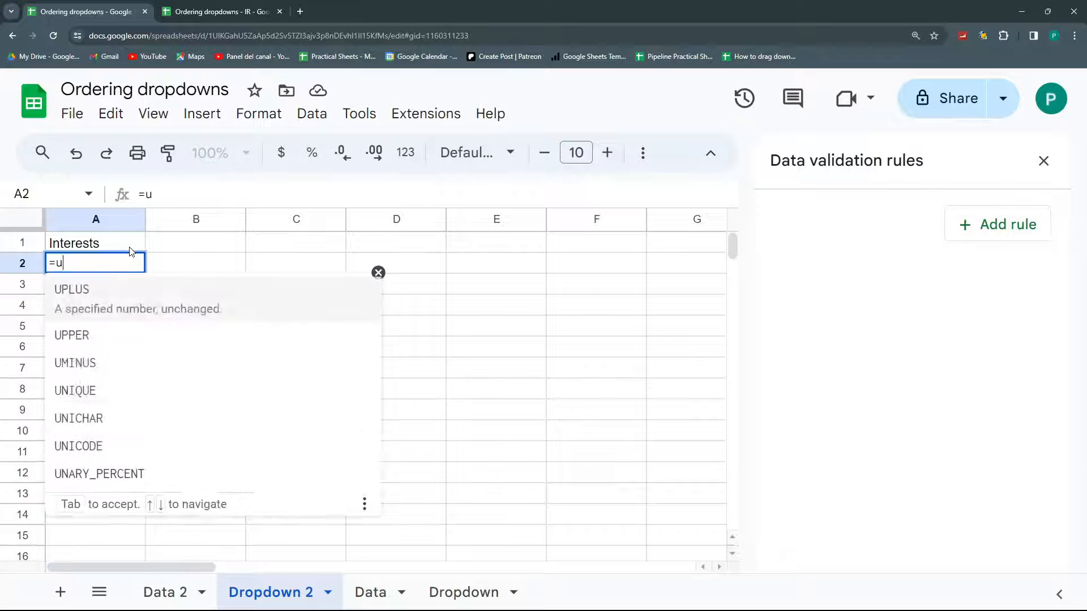
text(nique()
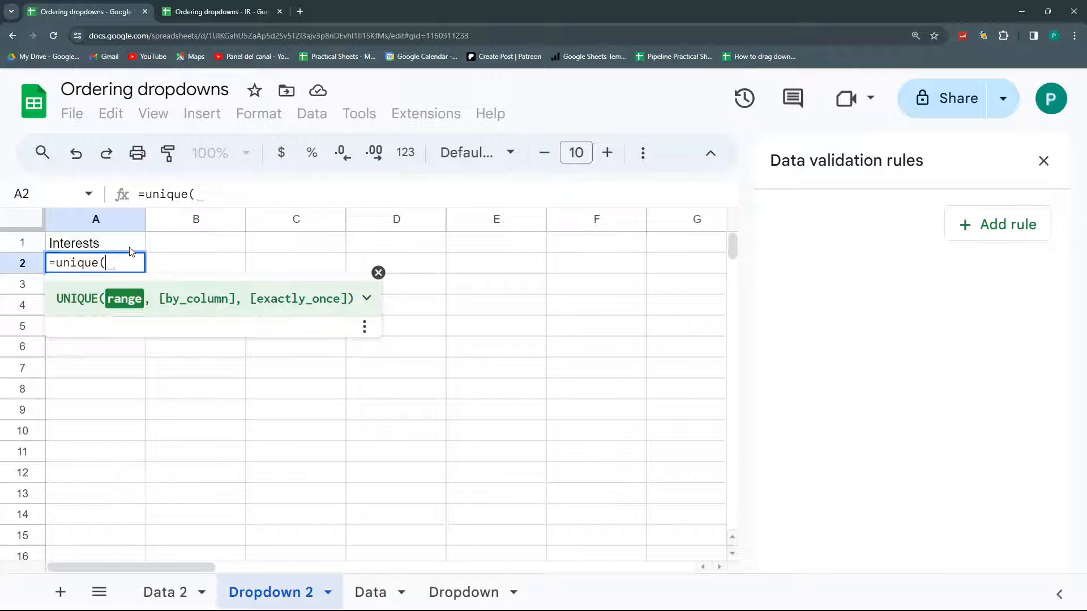
click(161, 592)
click(199, 266)
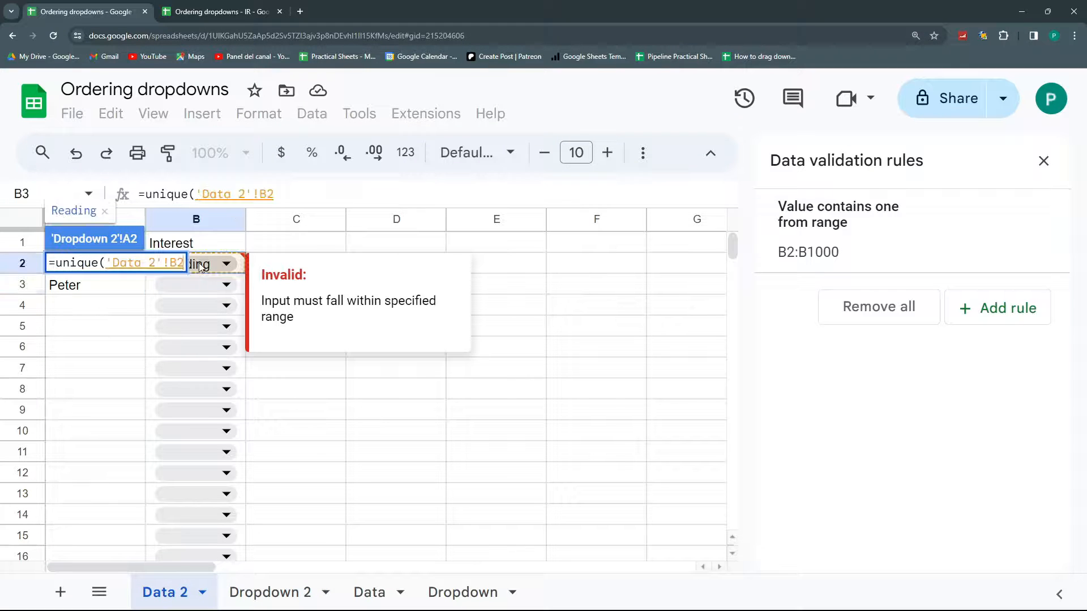
text(:B)
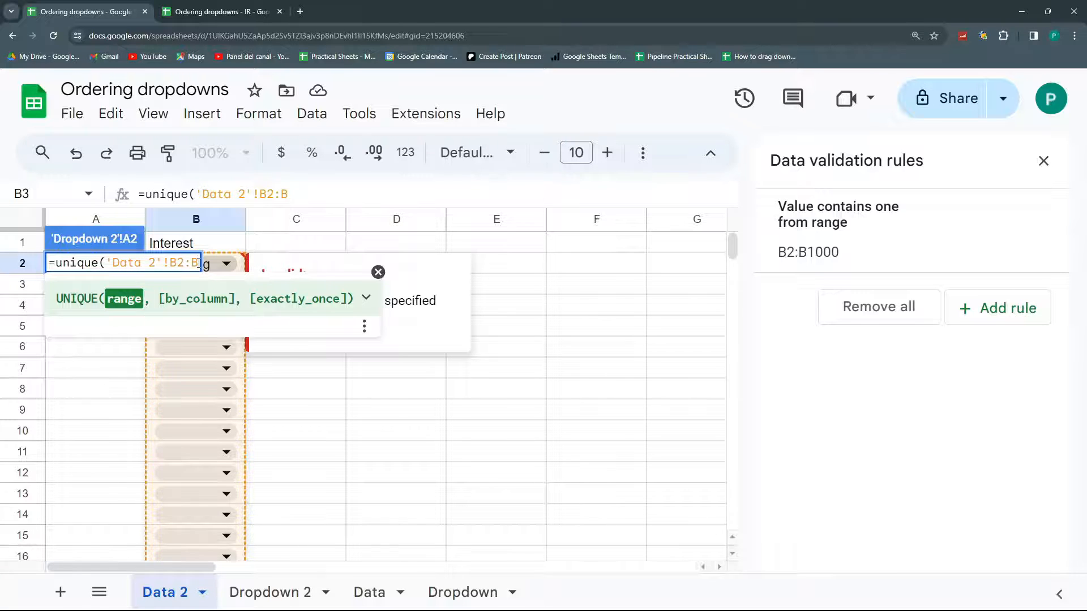
text())
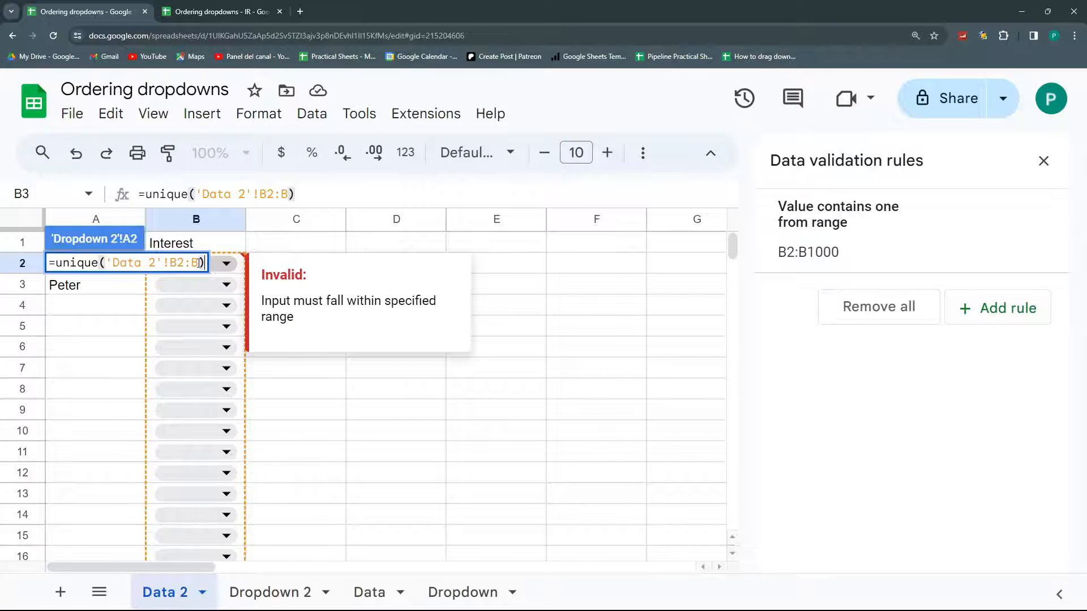
key(Return)
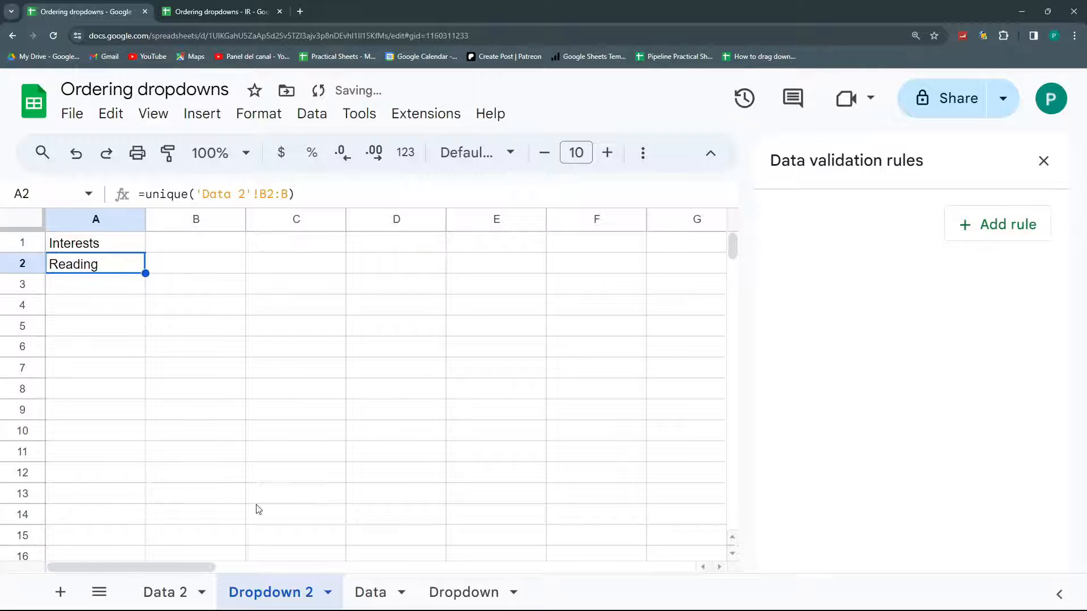
Step: Check the options of the B3 dropdown on the Data 2 sheet and enter Comics there as a new interest
click(166, 592)
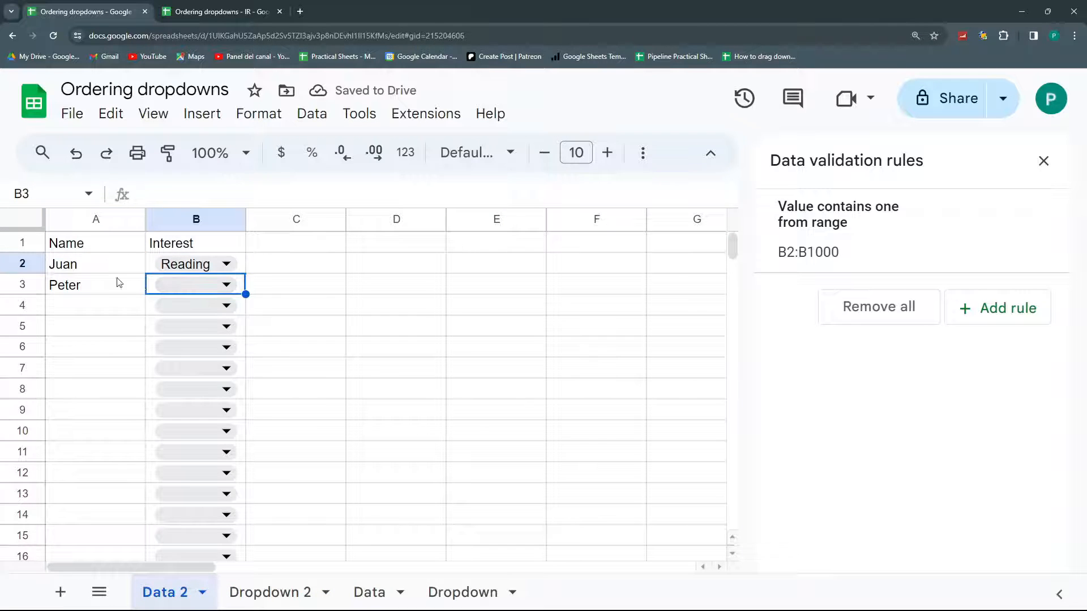
click(228, 286)
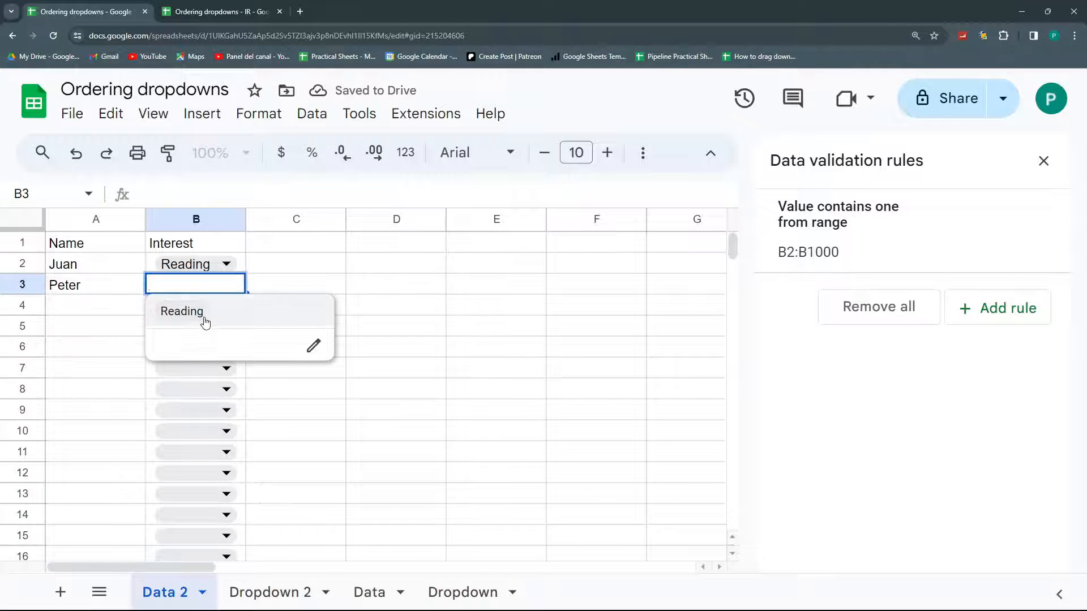
click(270, 291)
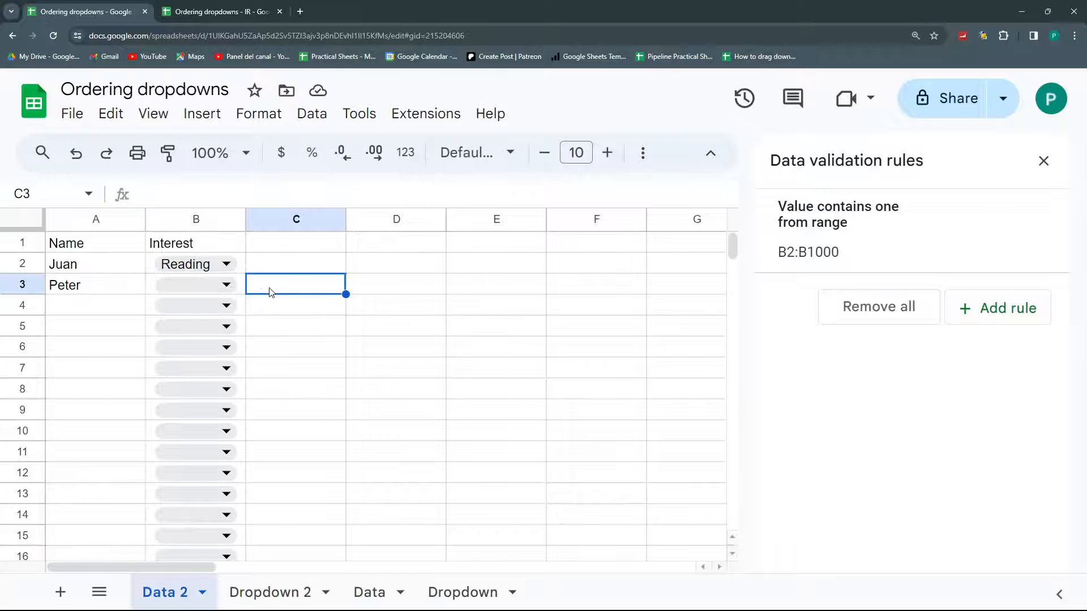
click(202, 287)
text(Comics)
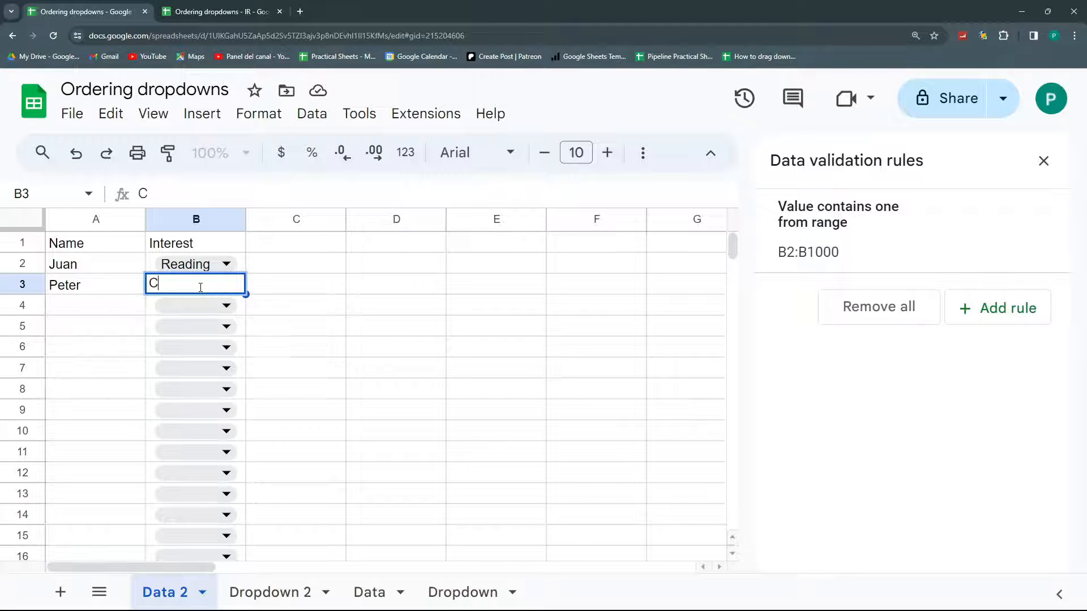
key(Return)
Step: Add a person's first name in A4 and enter Playing ukulele as the interest in B4
click(109, 306)
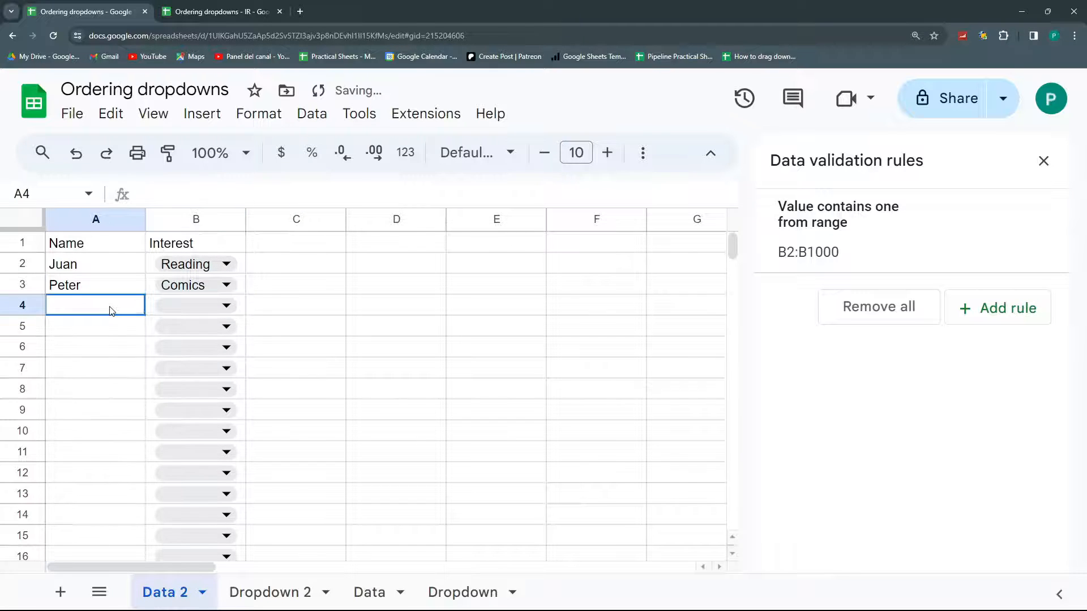
text(Jane)
key(Tab)
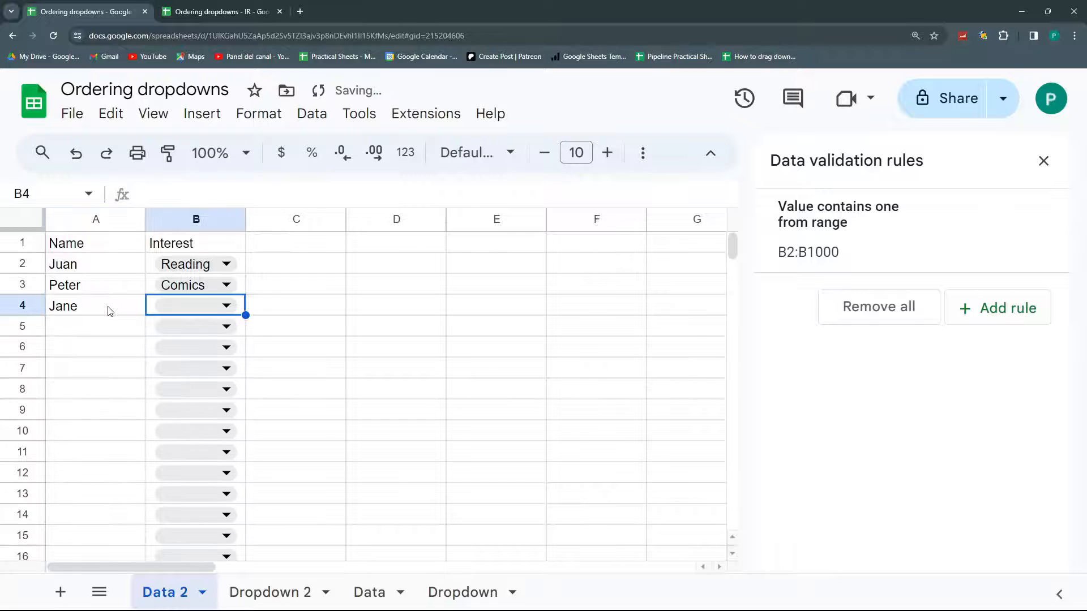
click(226, 306)
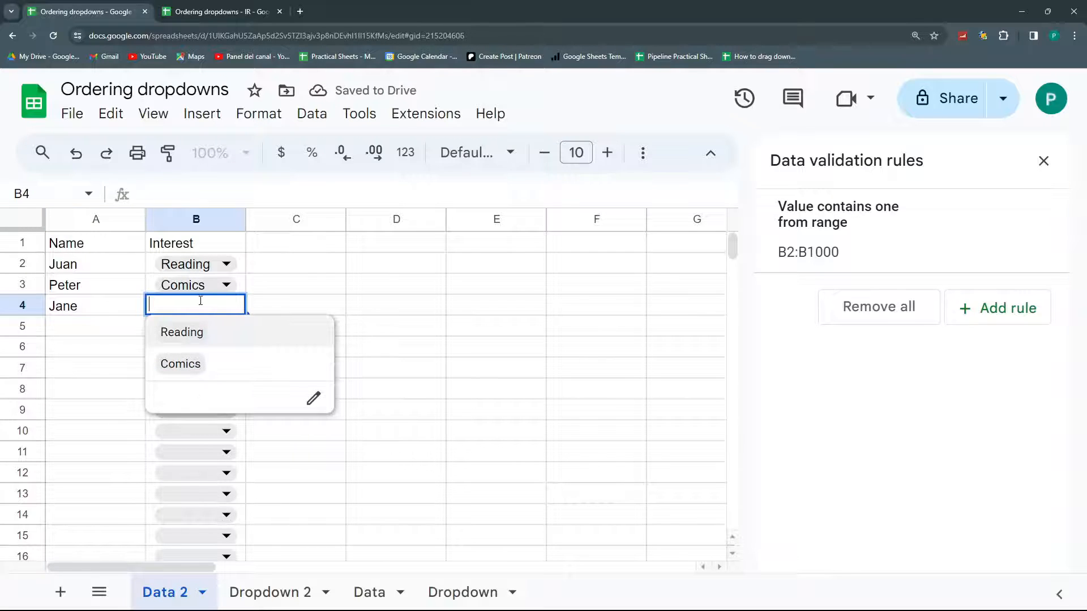
text(Playing ukulele)
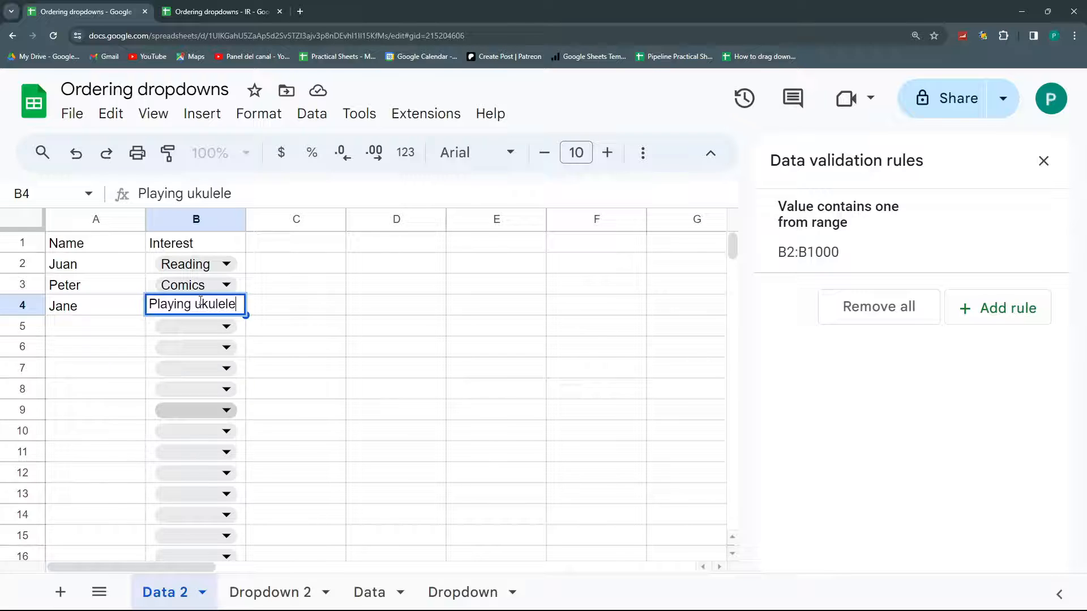
key(Return)
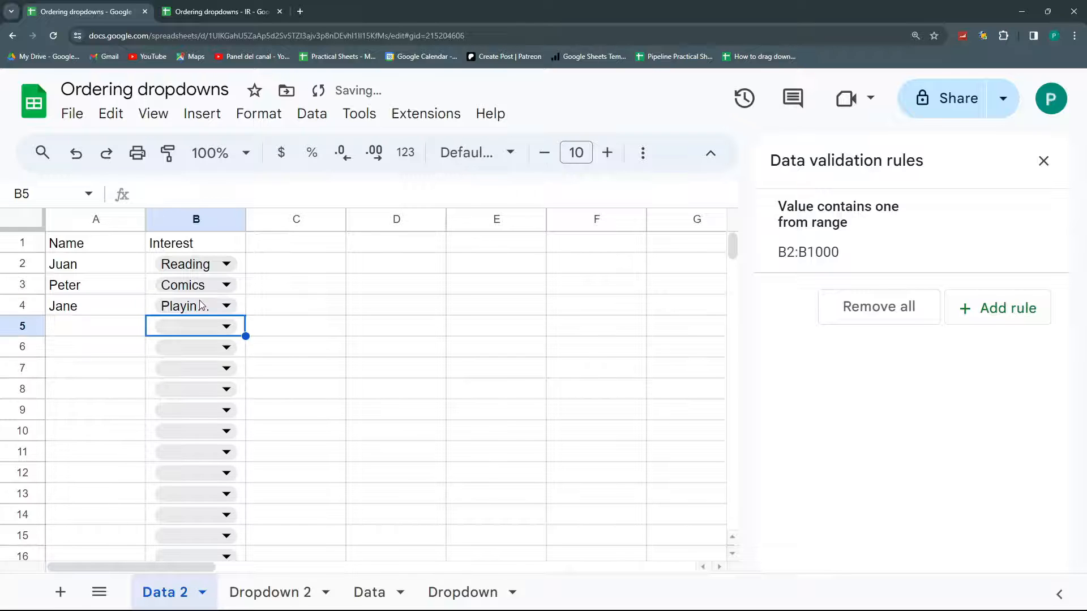
Step: Add a person's first name in A5 and choose Reading from the dropdown in B5
click(115, 327)
text(Horace)
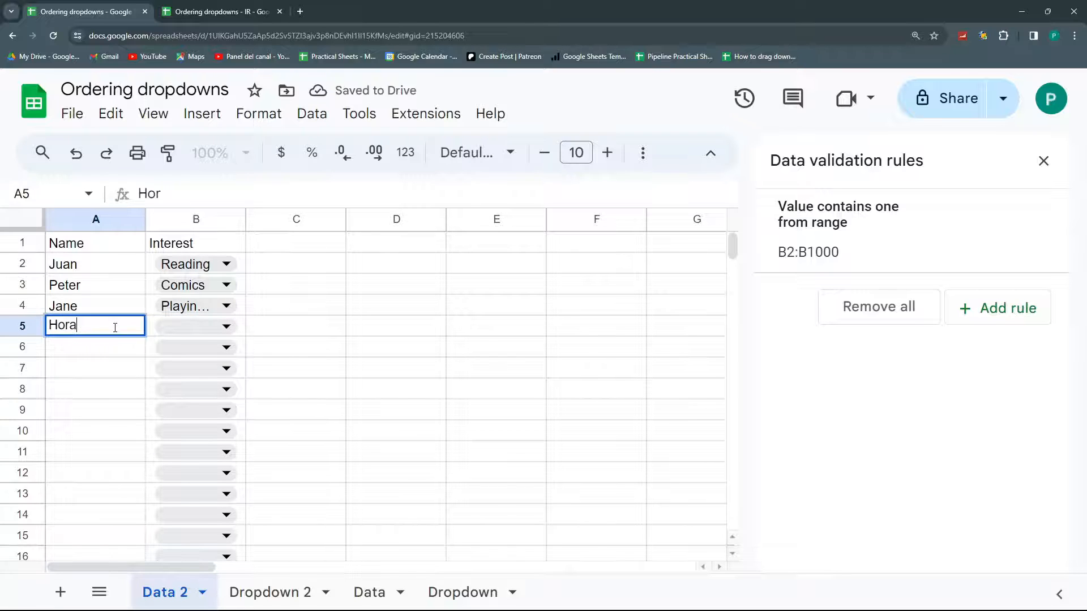
key(Return)
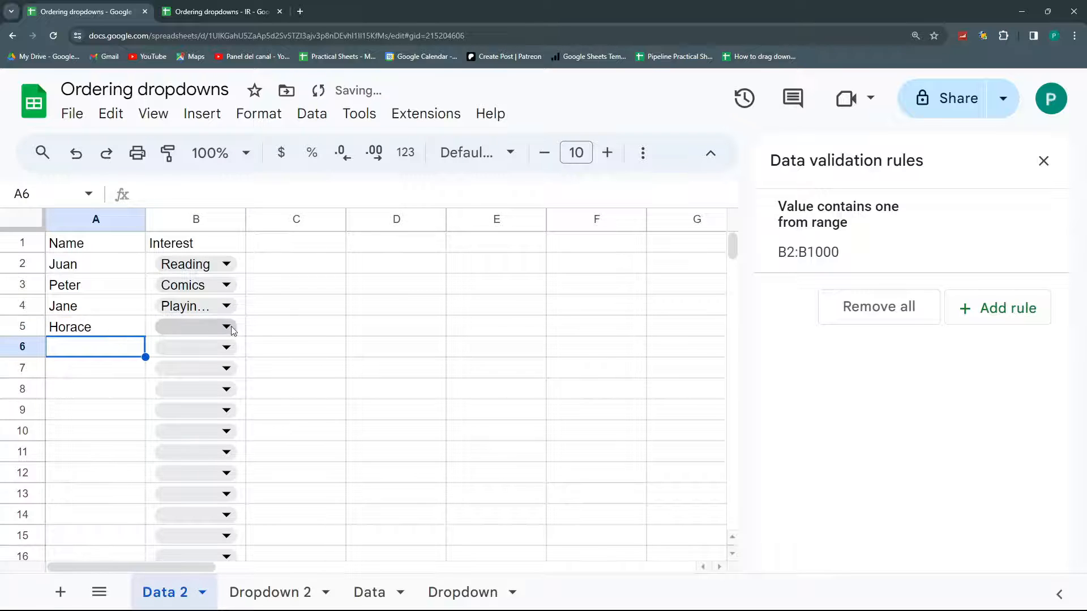
click(192, 329)
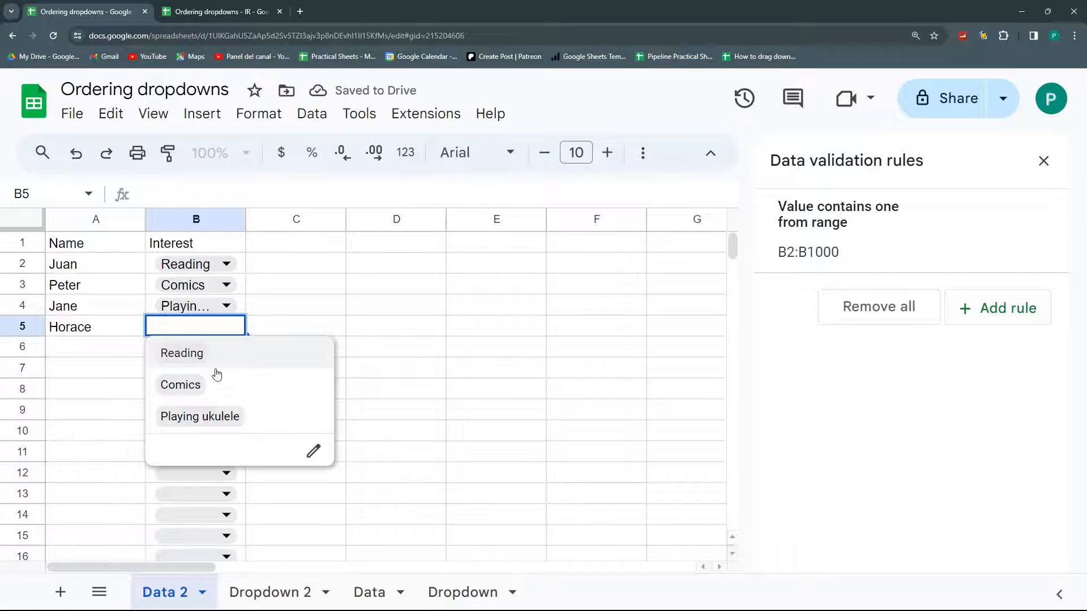
click(300, 325)
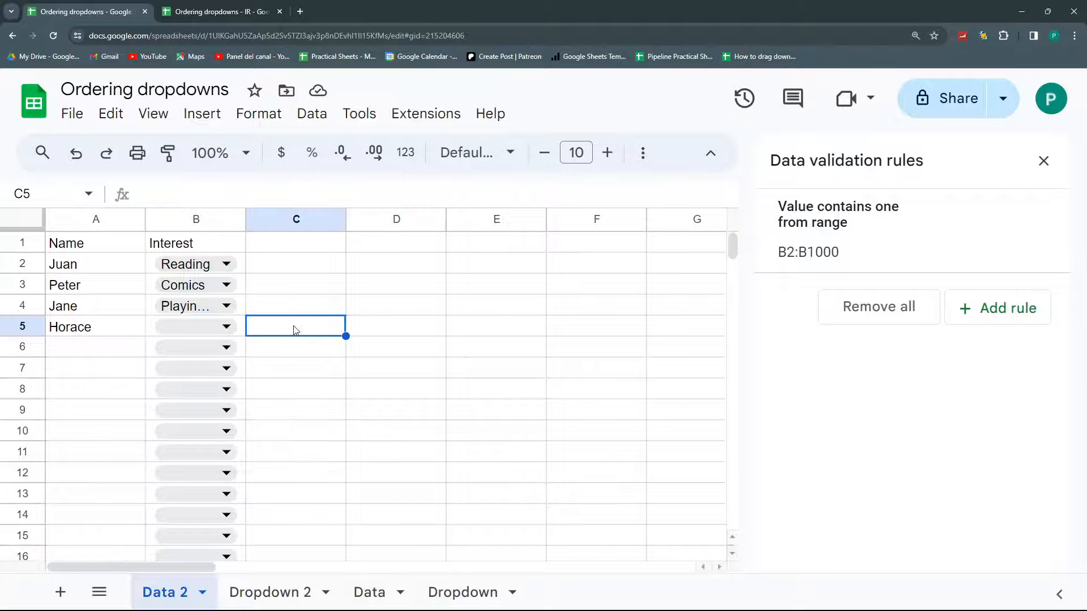
click(223, 329)
click(189, 354)
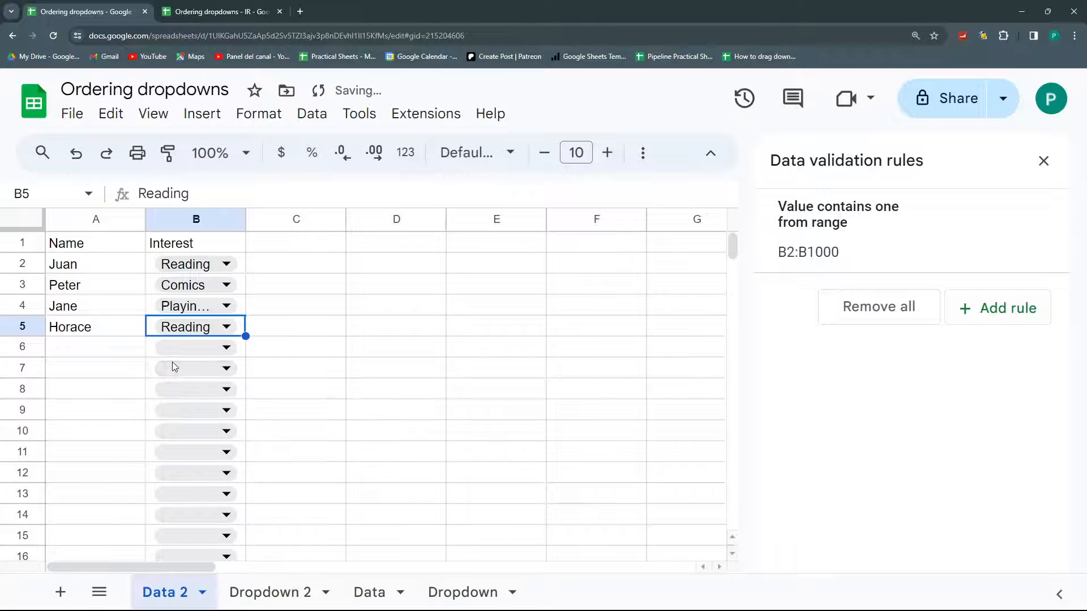
Step: Add a person's first name in A6 and choose Comics from the dropdown in B6
click(115, 347)
text(Mary)
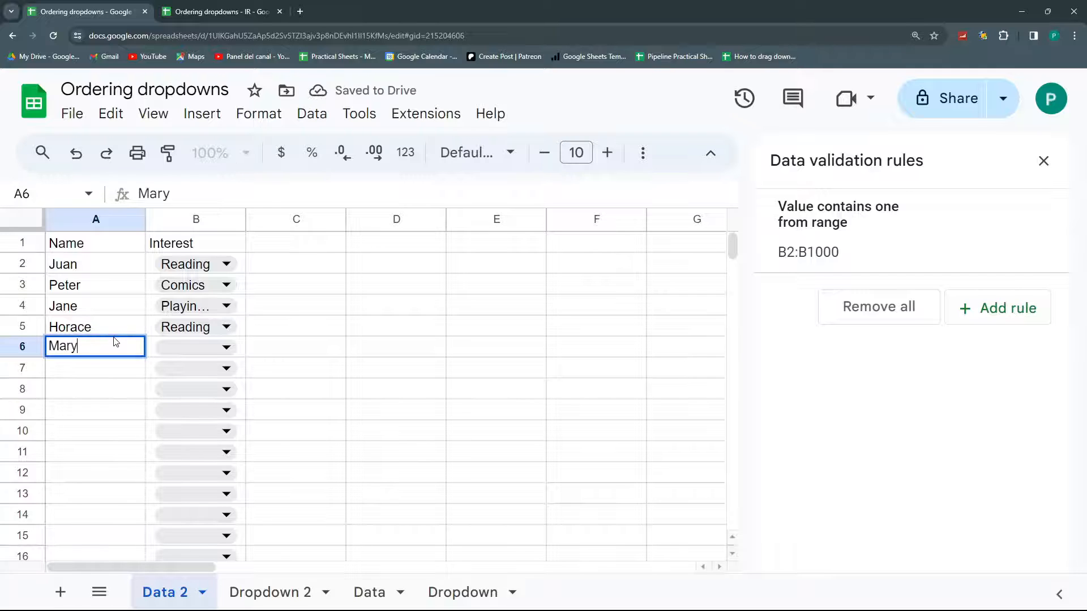
key(Tab)
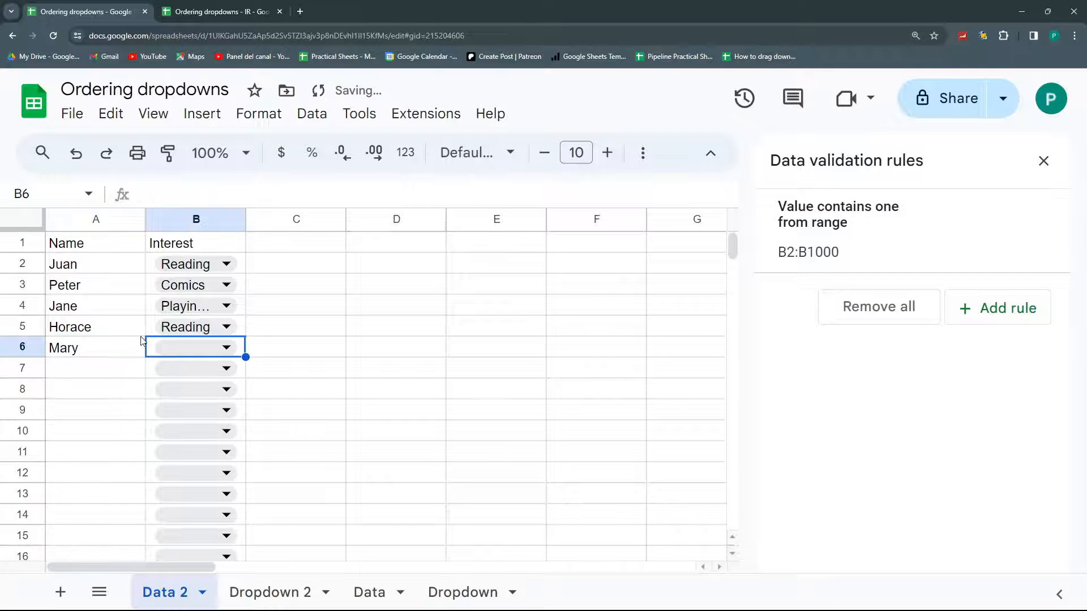
click(228, 350)
click(195, 410)
Step: Add a person's first name in A7 and choose Comics from the dropdown in B7
click(78, 367)
text(June)
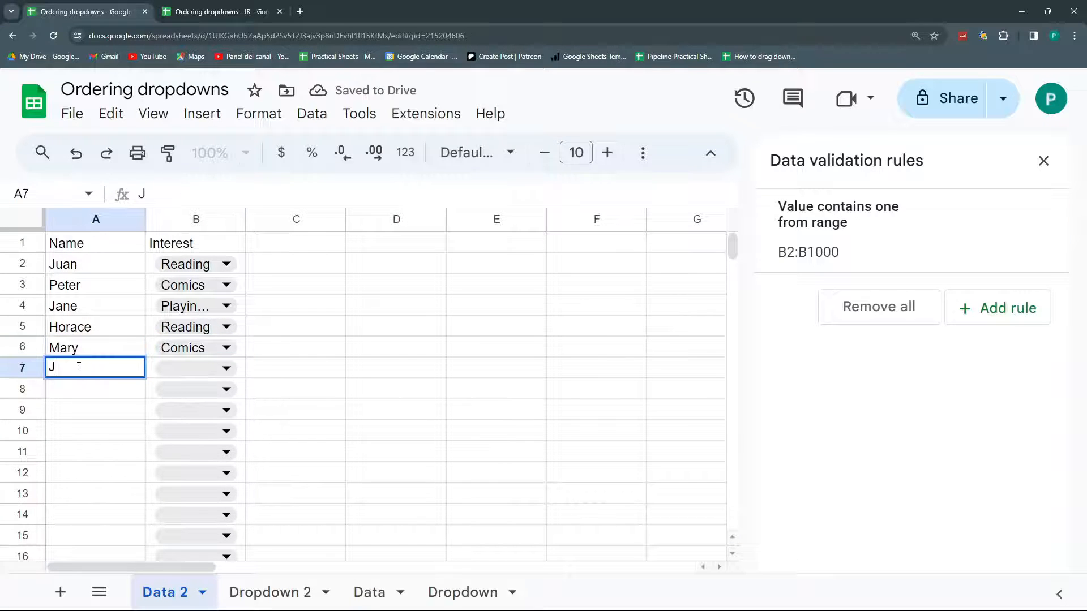
click(226, 368)
click(191, 426)
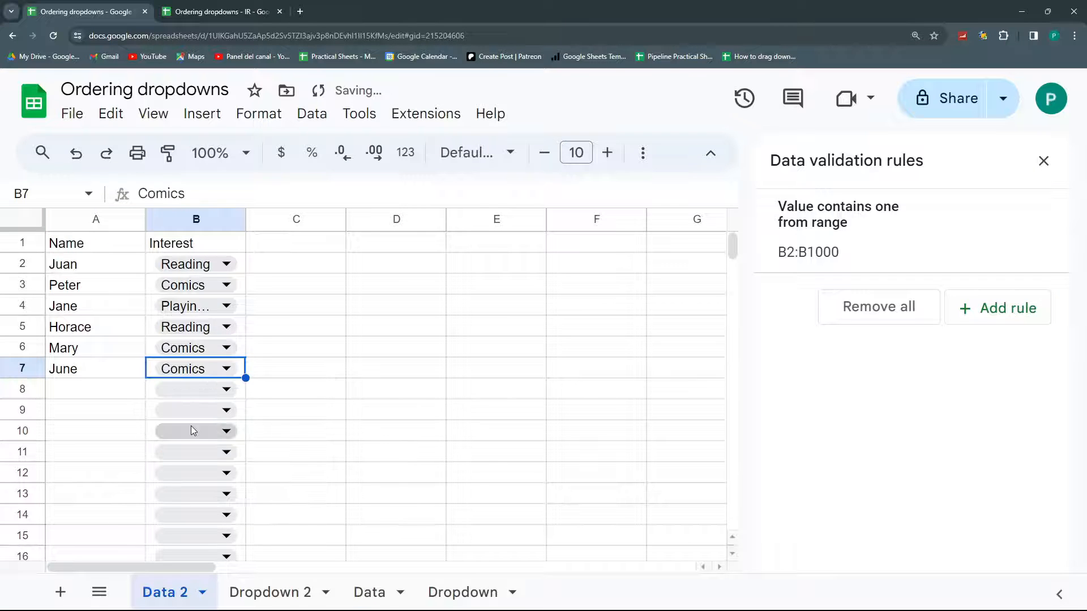
Step: Narrow column A to slightly wider than its names and widen column B on the Data 2 sheet
double_click(145, 219)
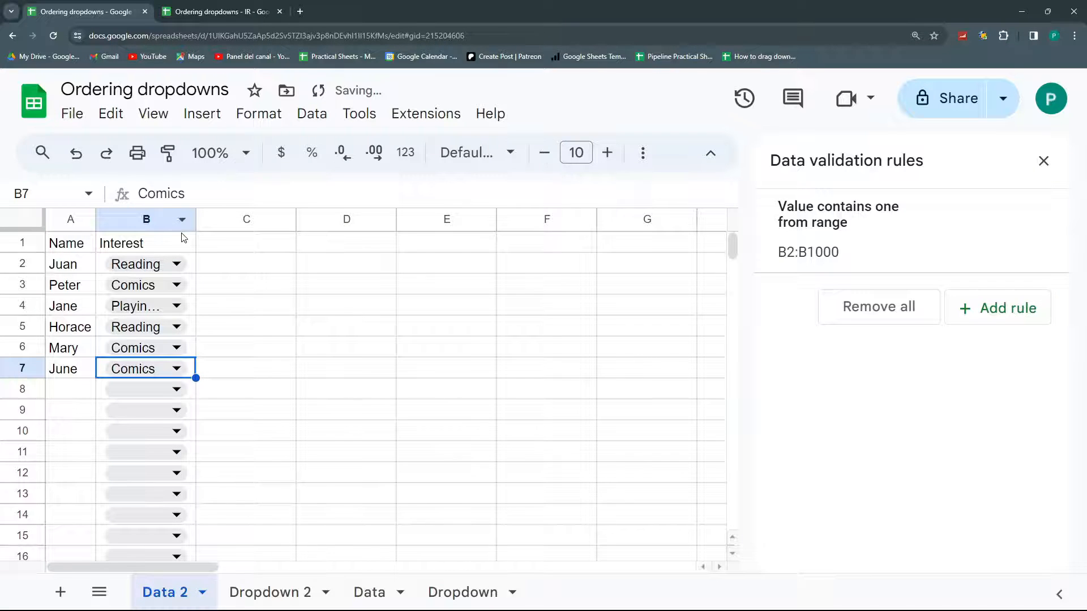
drag(196, 219, 219, 221)
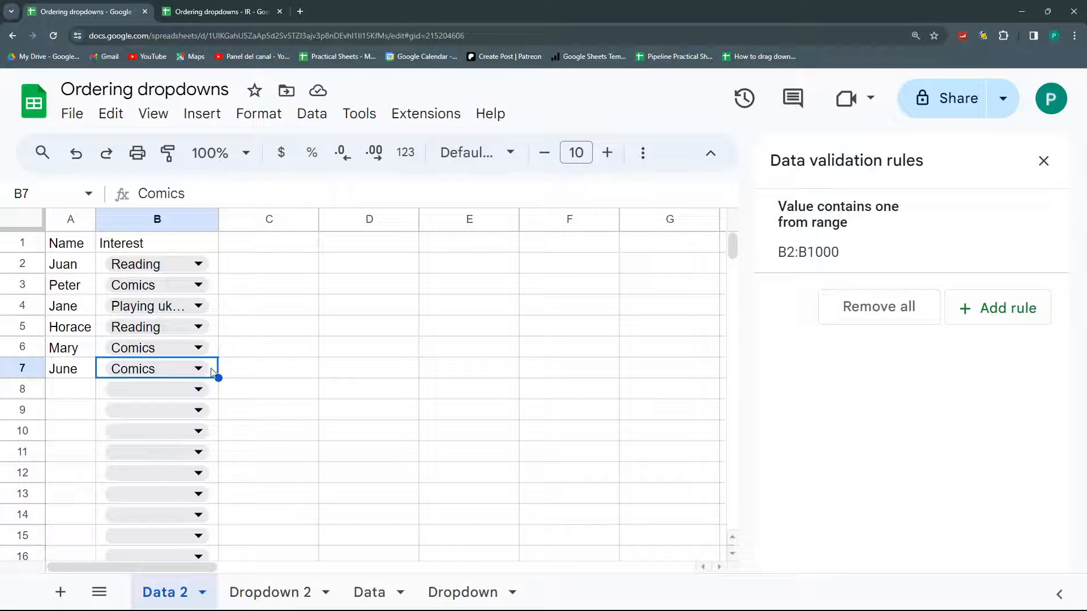
drag(96, 218, 121, 219)
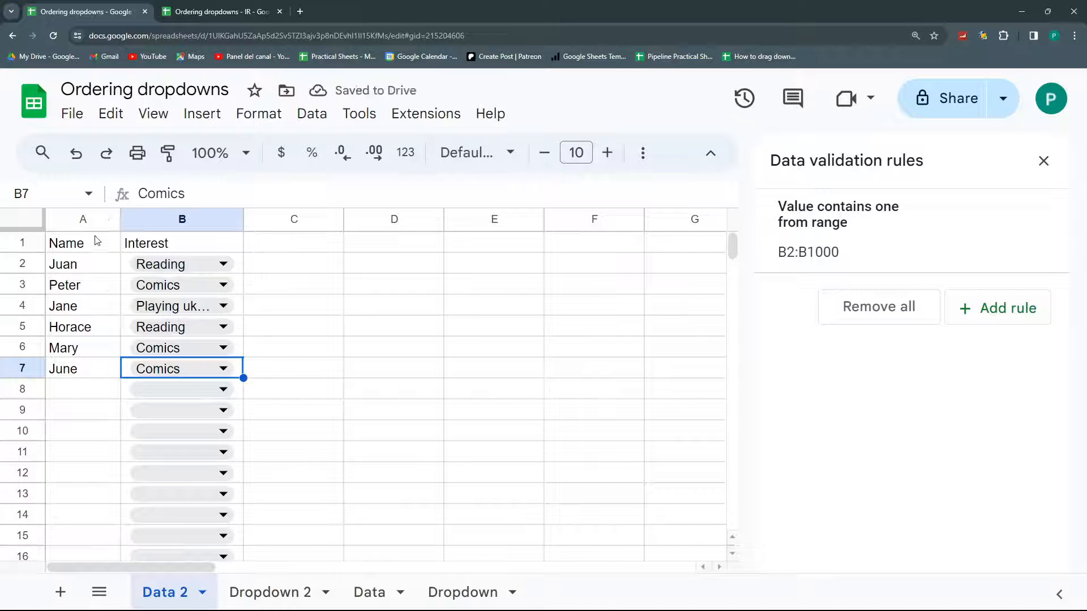
Step: Check the options offered by the dropdown in the empty cell B8
drag(85, 243, 152, 244)
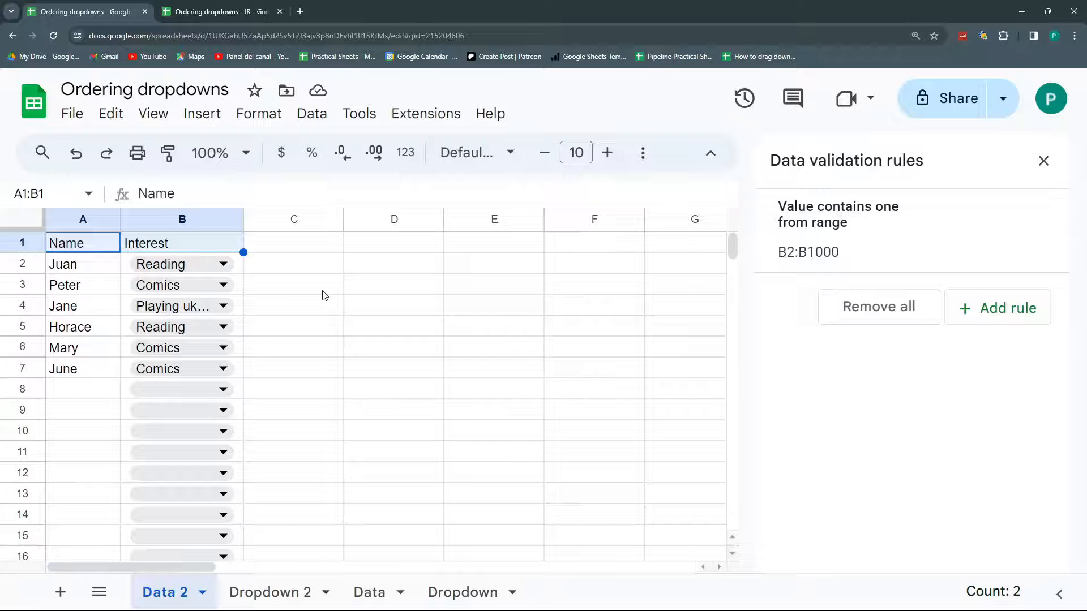
click(218, 390)
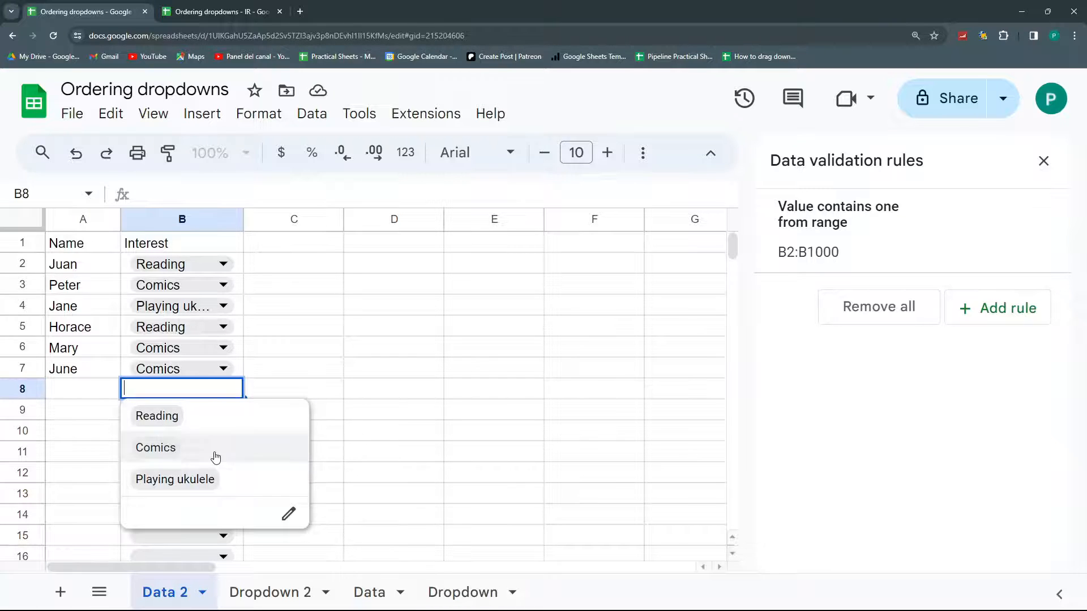
click(298, 352)
Step: Add a person's first name in A8 and enter Jogging as a new interest in B8
click(111, 391)
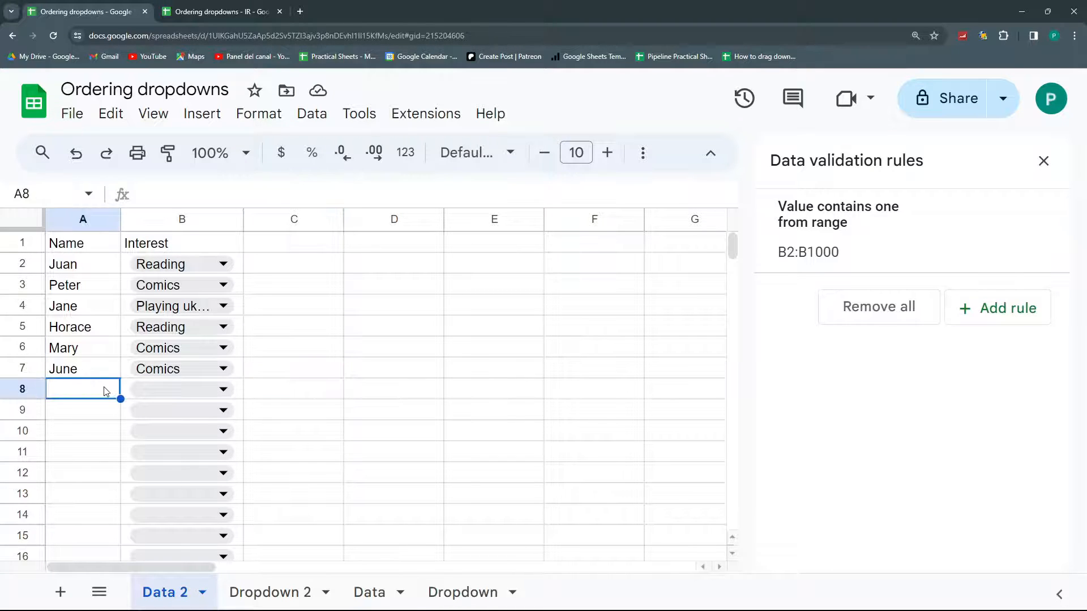
text(Kyle)
key(Tab)
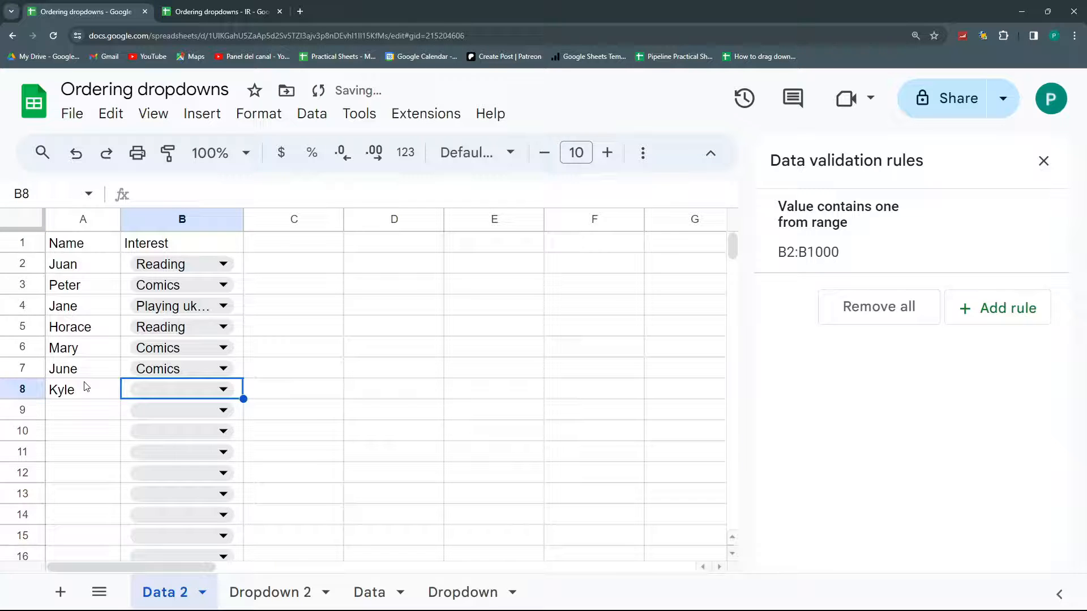
text(Jogging)
key(Return)
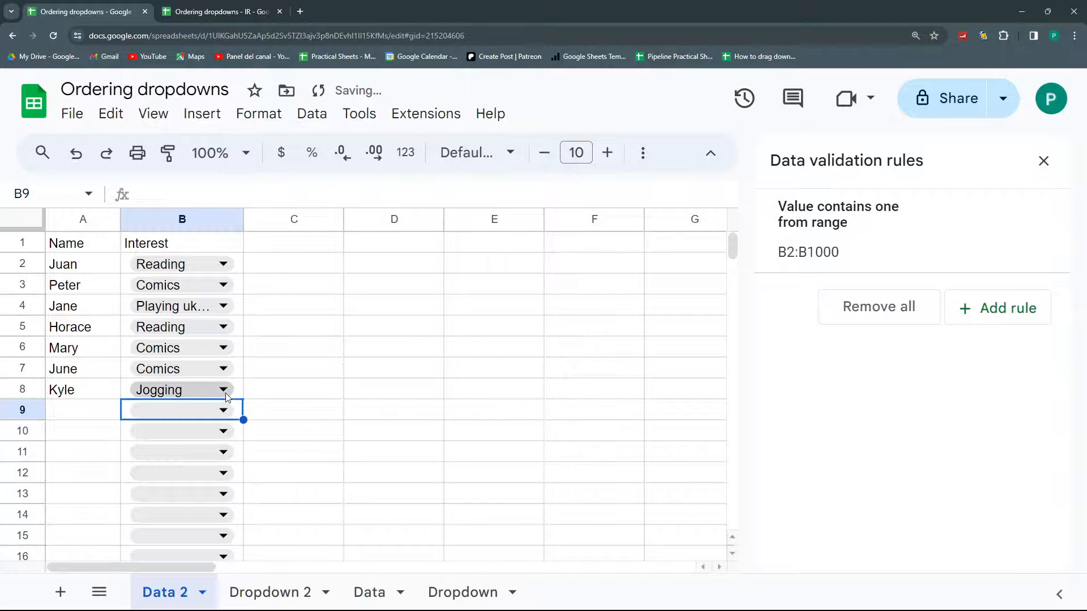
click(269, 357)
Step: Add a person's first name in A9 and choose Jogging from the dropdown in B9
click(107, 414)
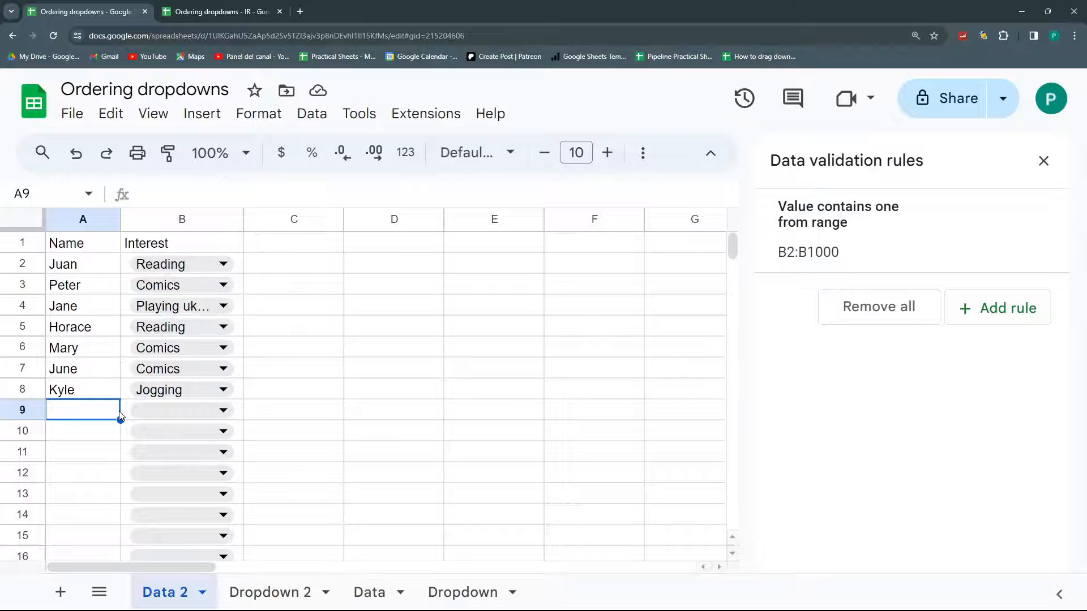
text(Francis)
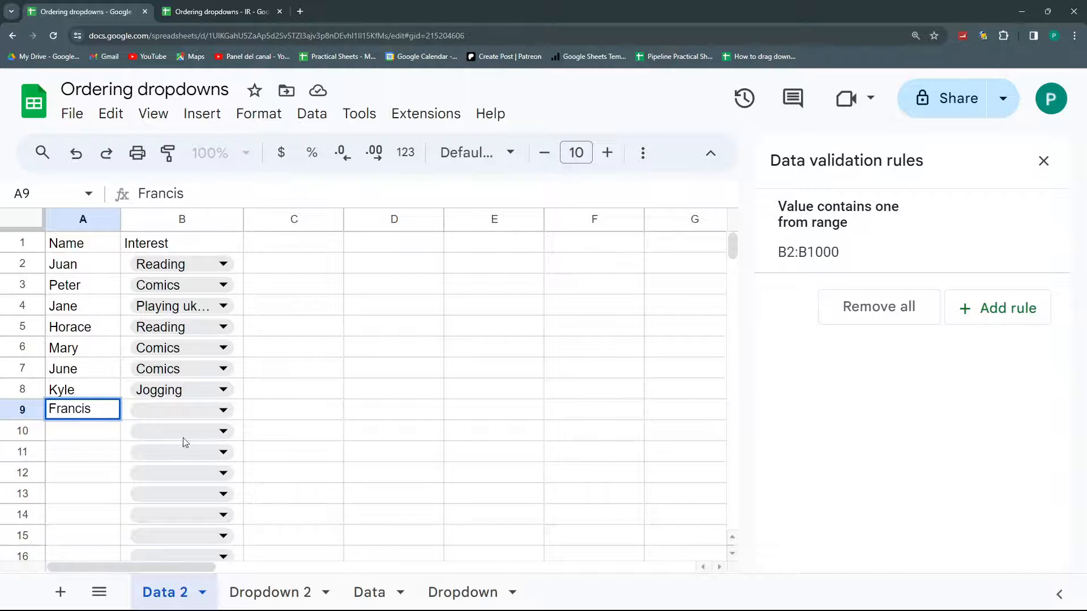
click(223, 411)
click(164, 532)
Step: Add a person's first name in A10 and choose Jogging from the dropdown in B10
click(89, 433)
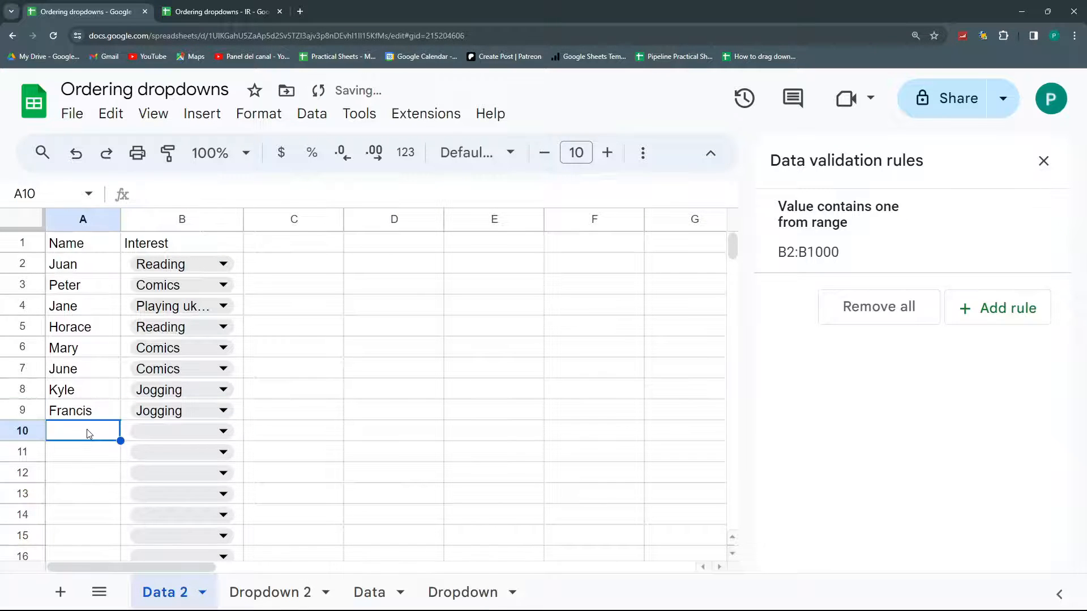
text(Janet)
key(Tab)
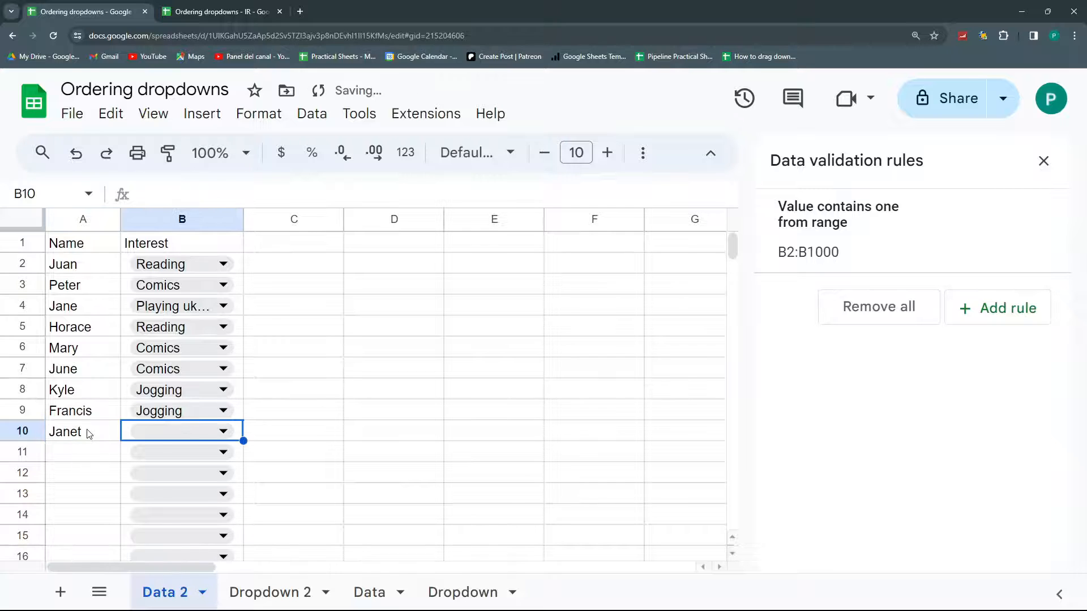
click(214, 435)
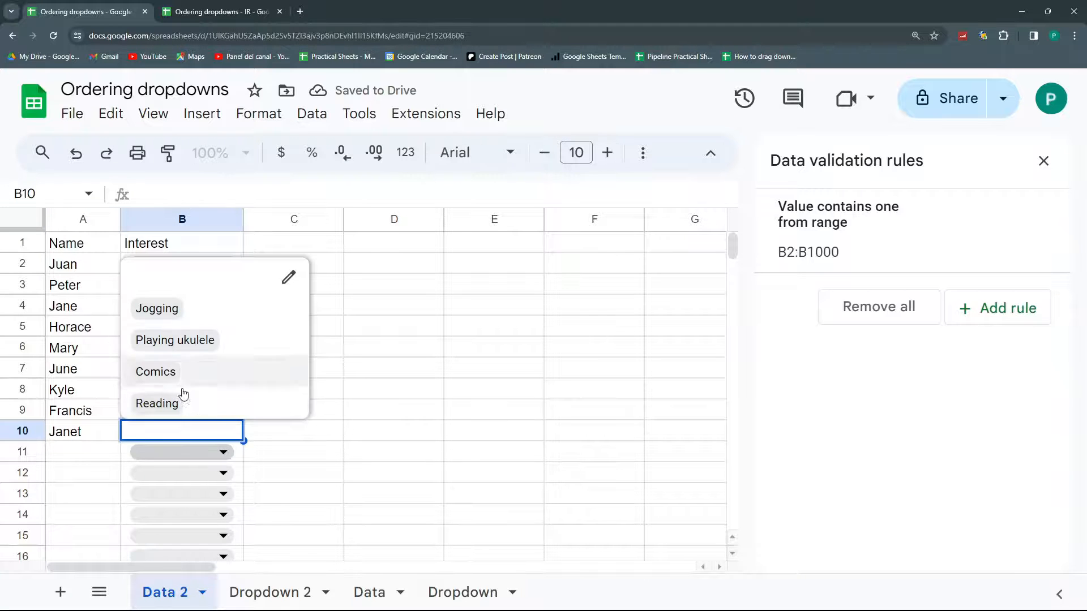
click(158, 308)
Step: Add a person's first name in A11 and choose Jogging from the dropdown in B11
click(100, 451)
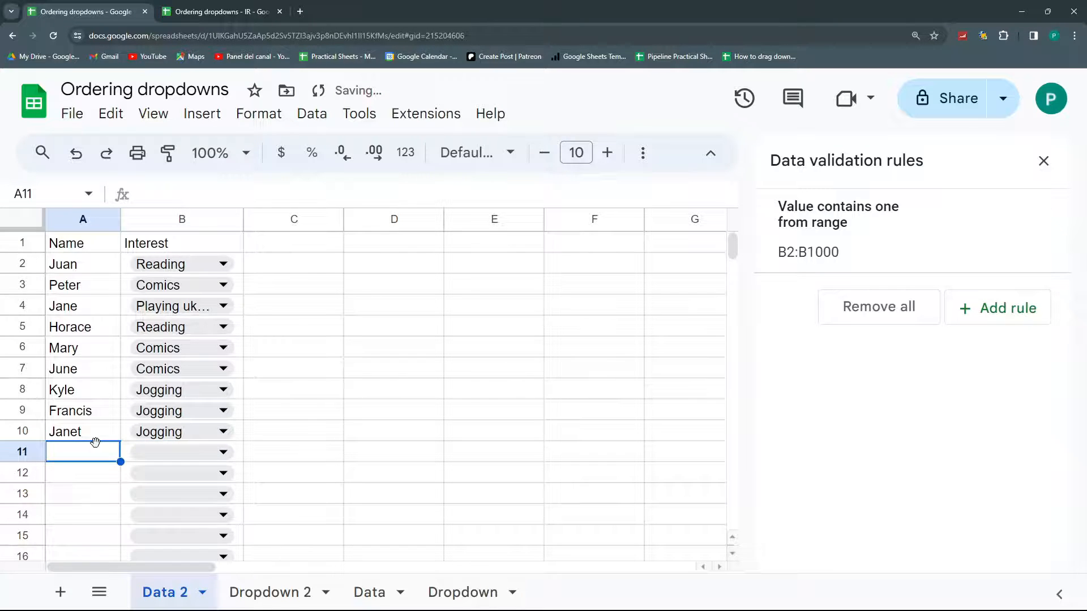
text(Mark)
key(Tab)
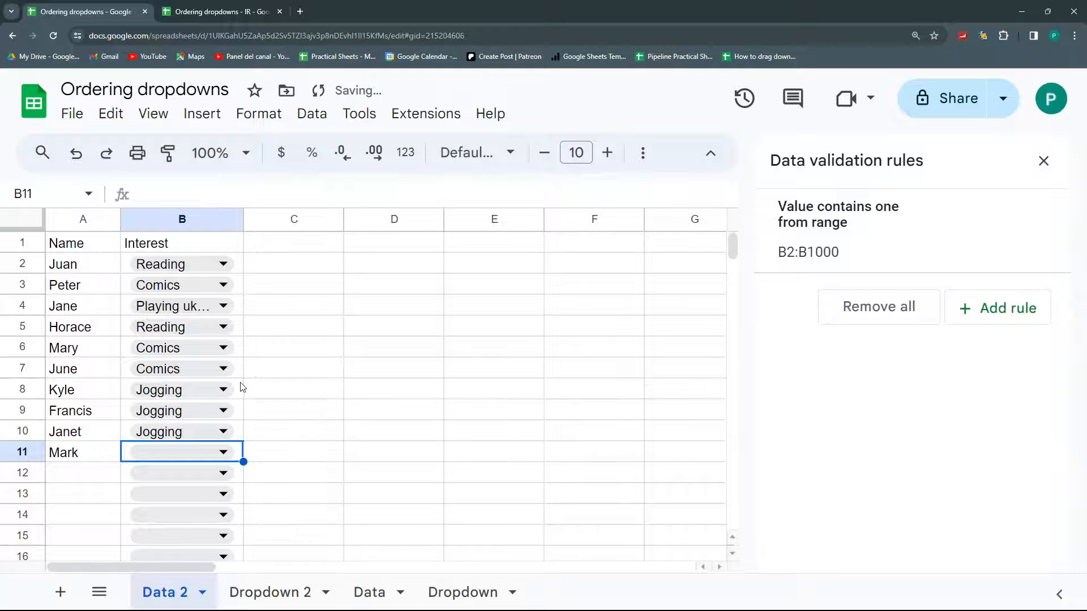
text(Jo)
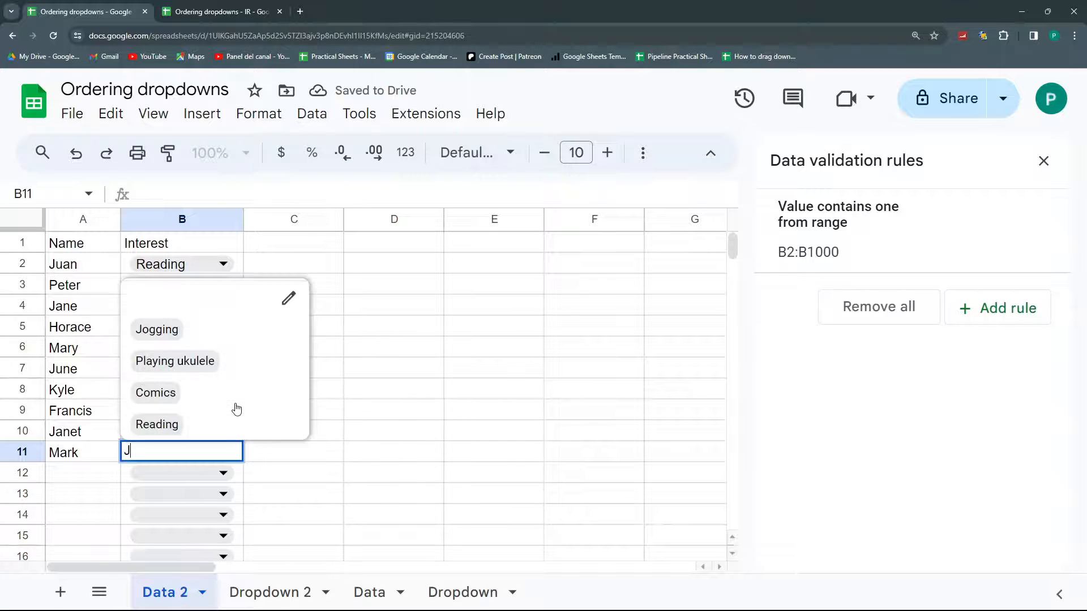
key(Return)
double_click(195, 453)
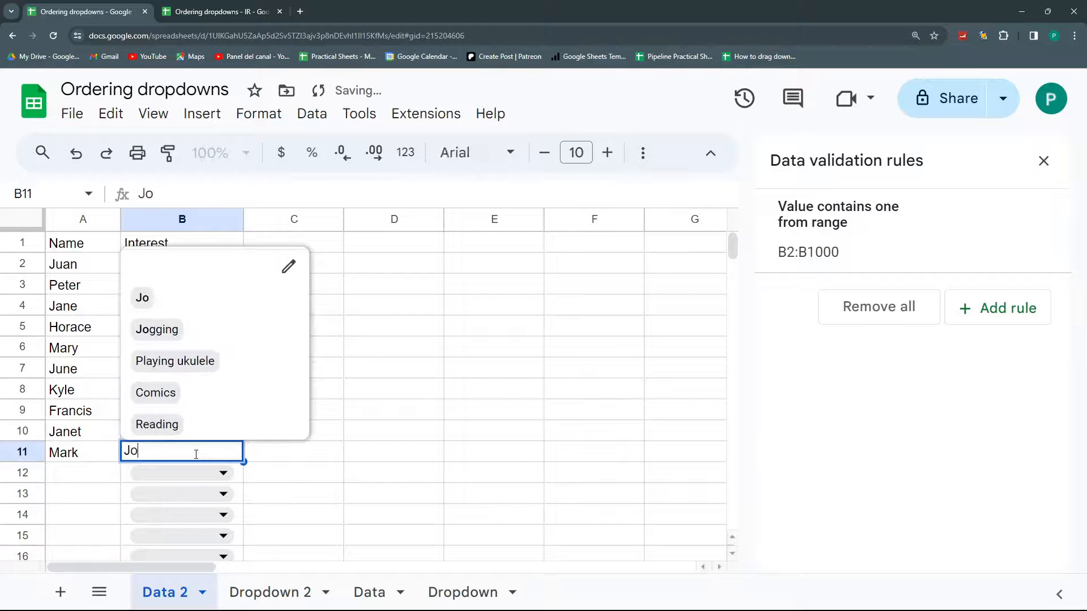
click(158, 329)
click(287, 467)
Step: Check the options offered by the dropdown in B12 and review the UNIQUE formula in A2 of Dropdown 2
double_click(230, 472)
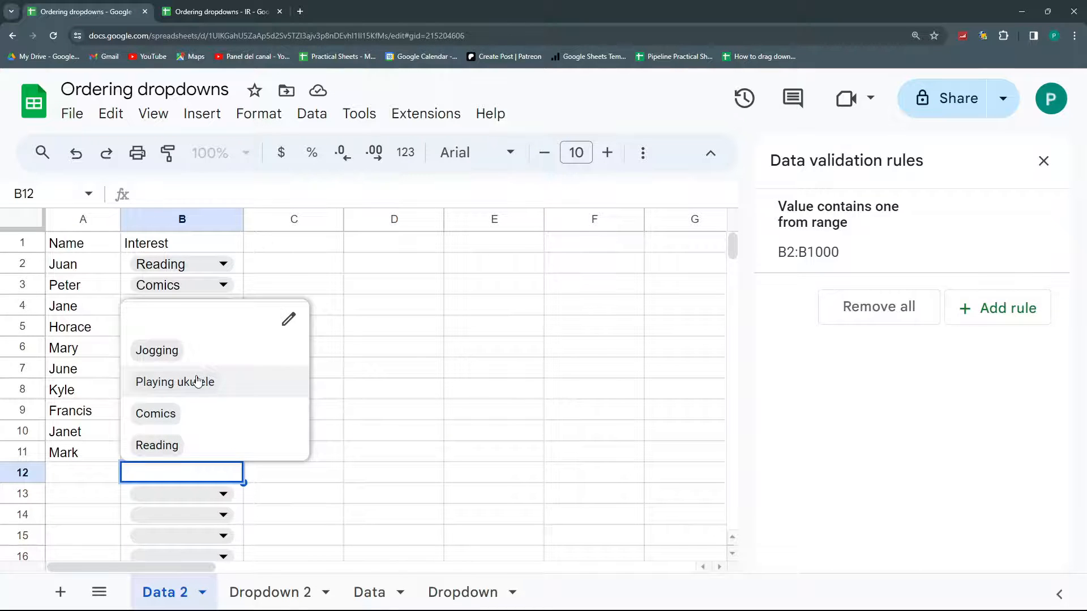
click(358, 460)
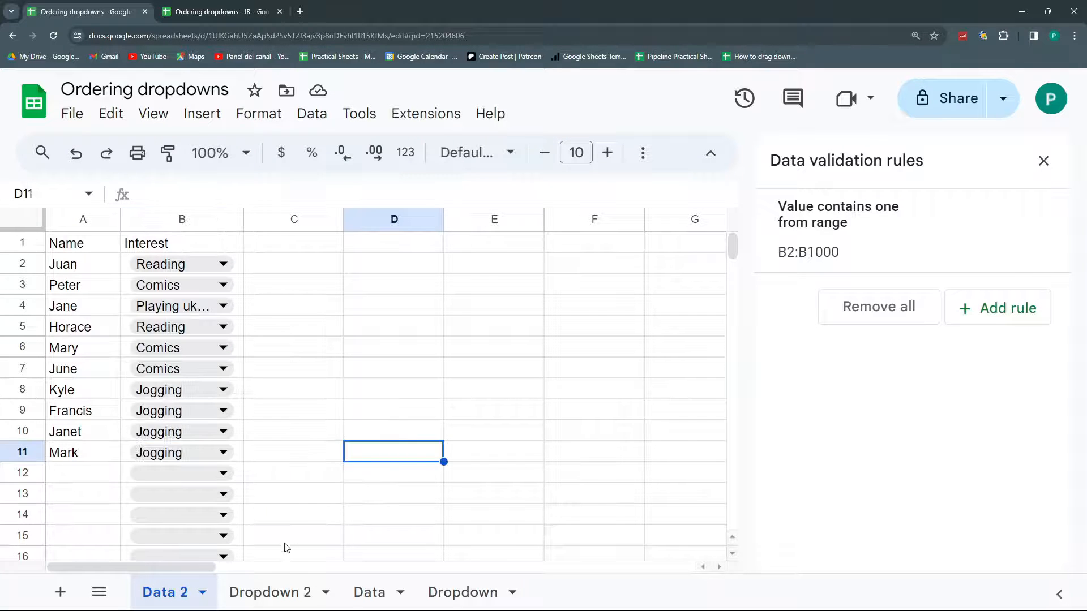
click(300, 591)
key(Right)
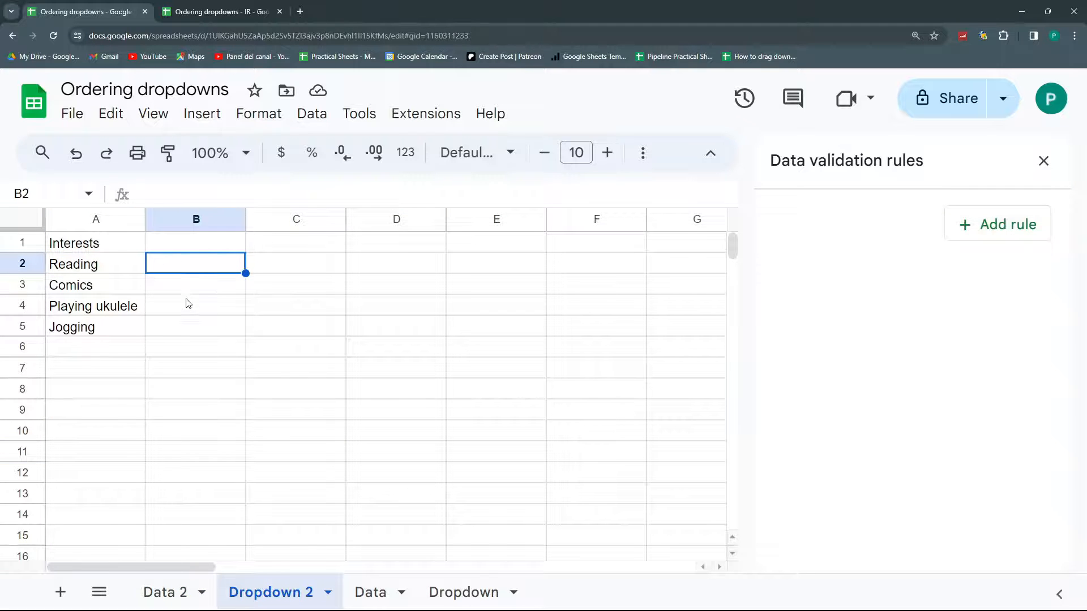
click(122, 264)
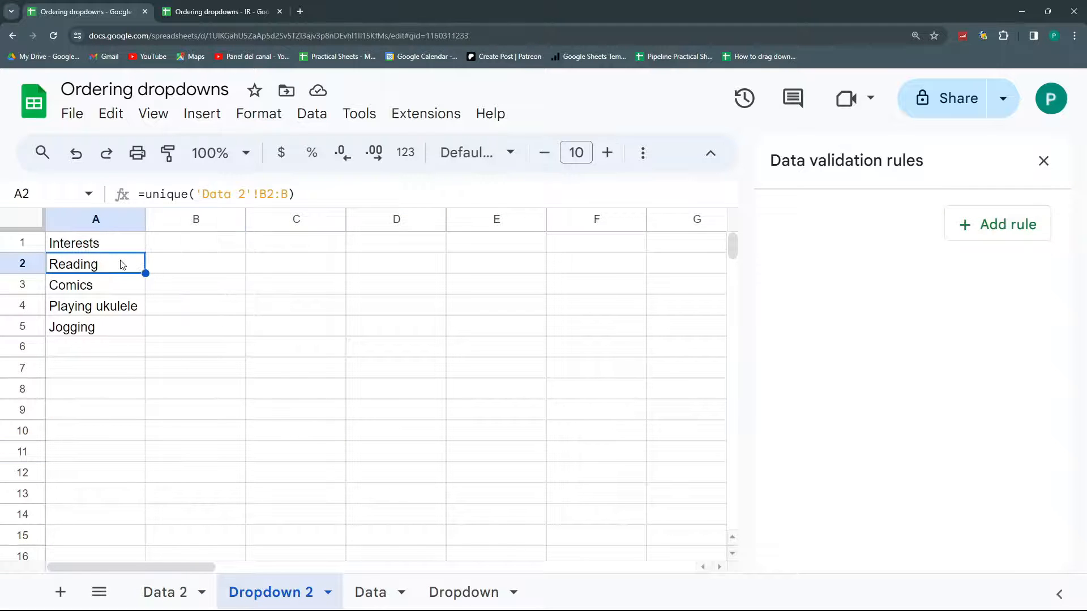
Step: Enter =COUNTIF('Data 2'!B:B,A2) in B2 of Dropdown 2 and accept the suggested fill through B5
click(173, 270)
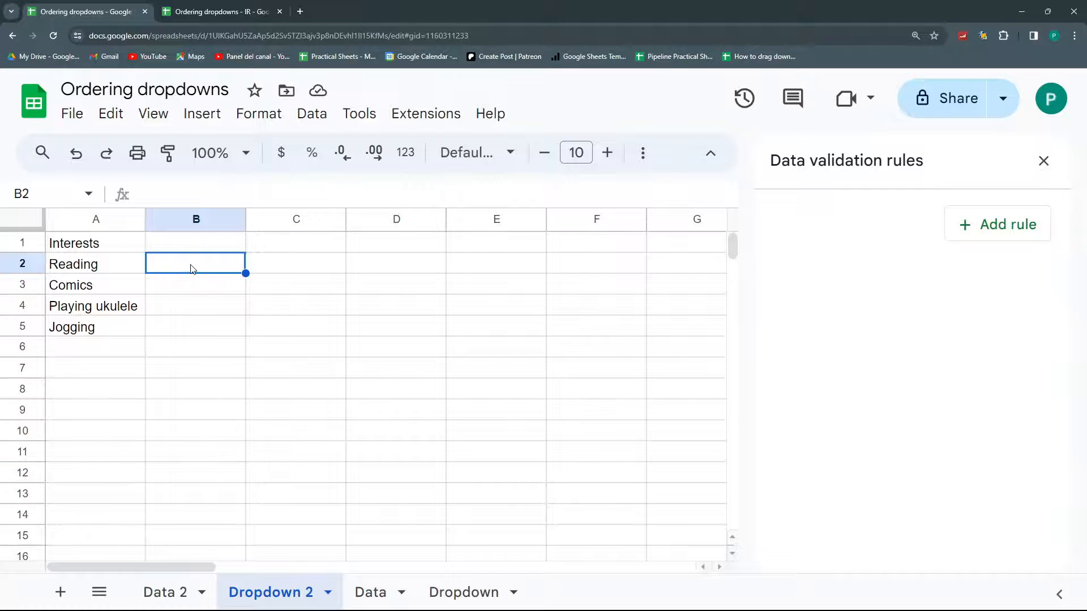
text(=)
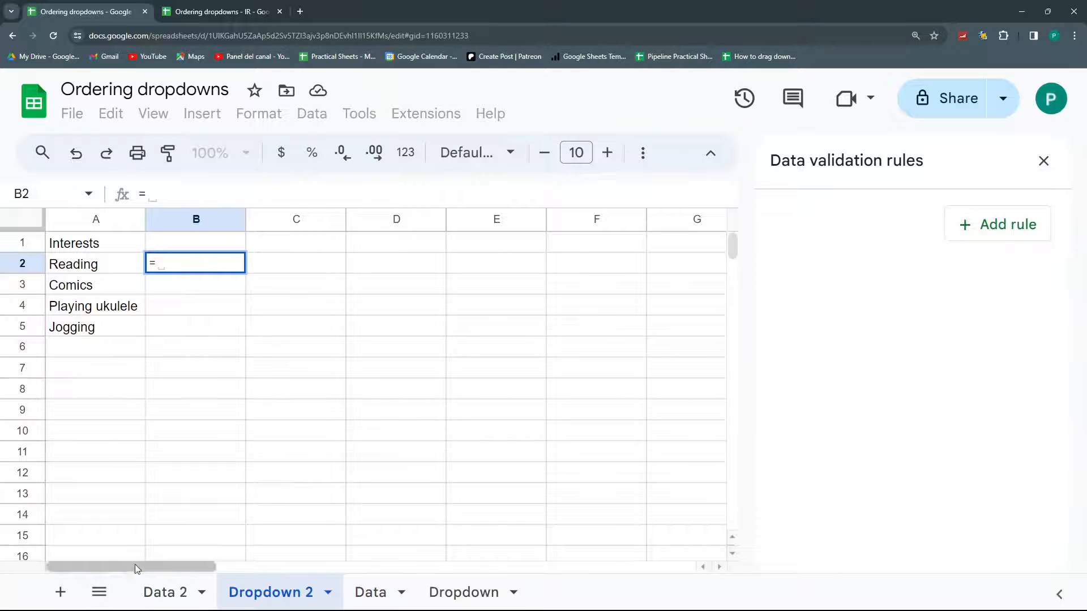
text(count)
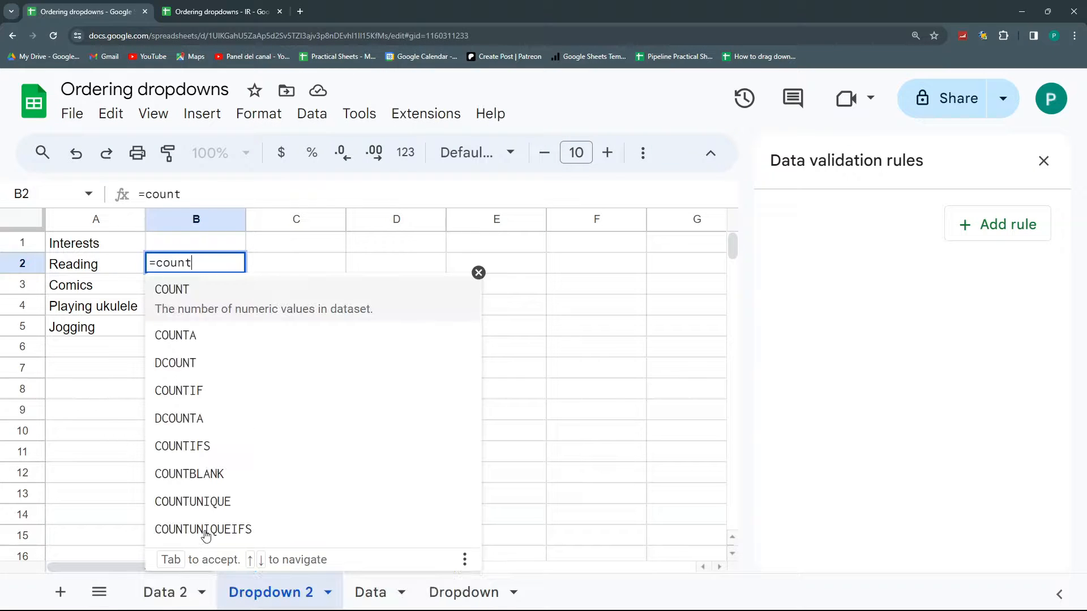
key(Down)
key(Down)
key(Tab)
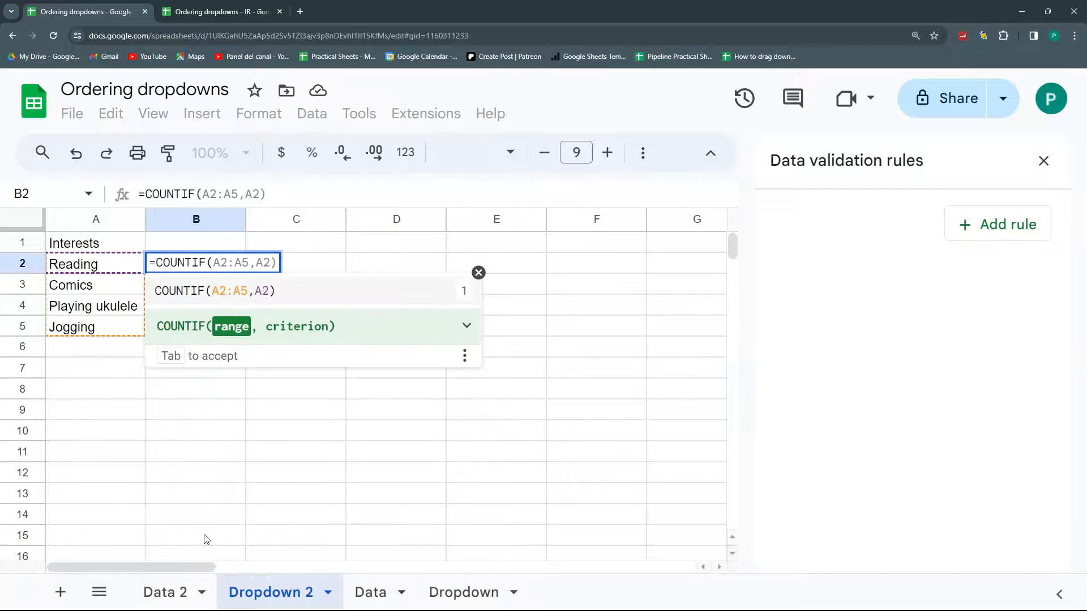
click(190, 588)
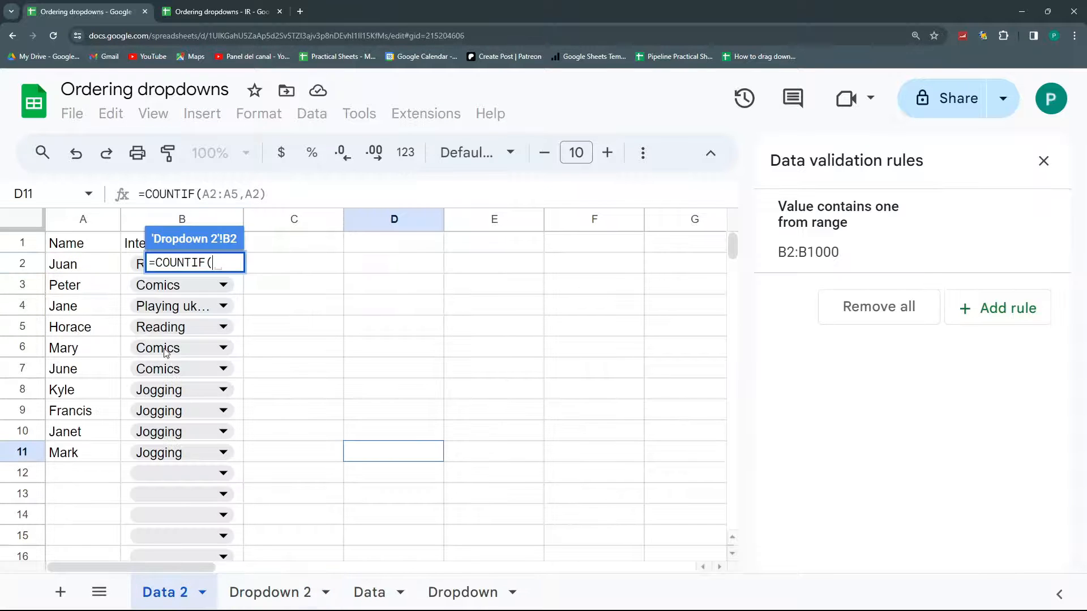
click(138, 218)
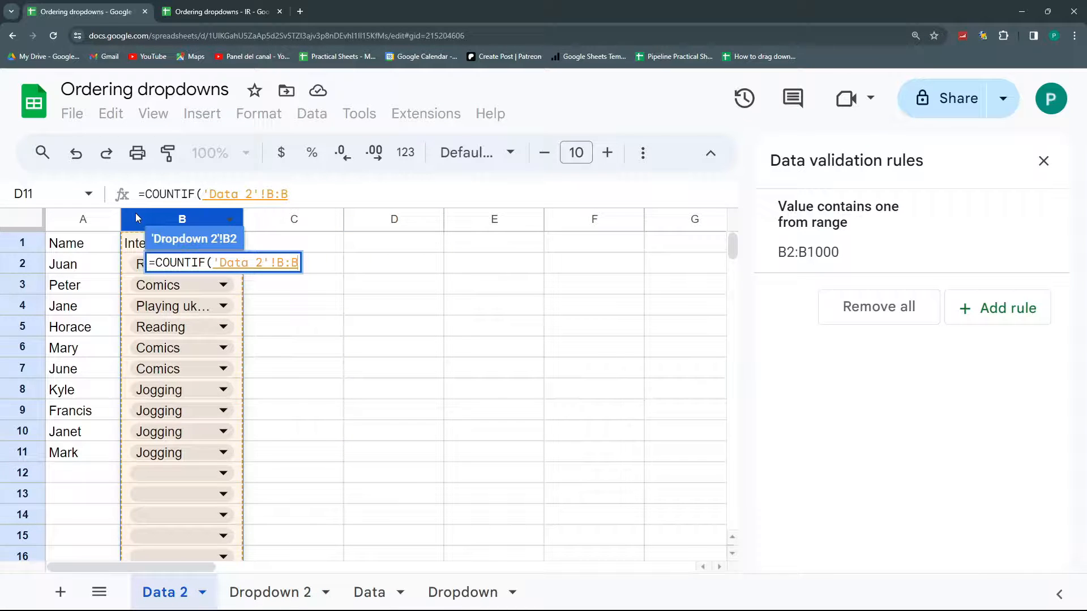
text(;)
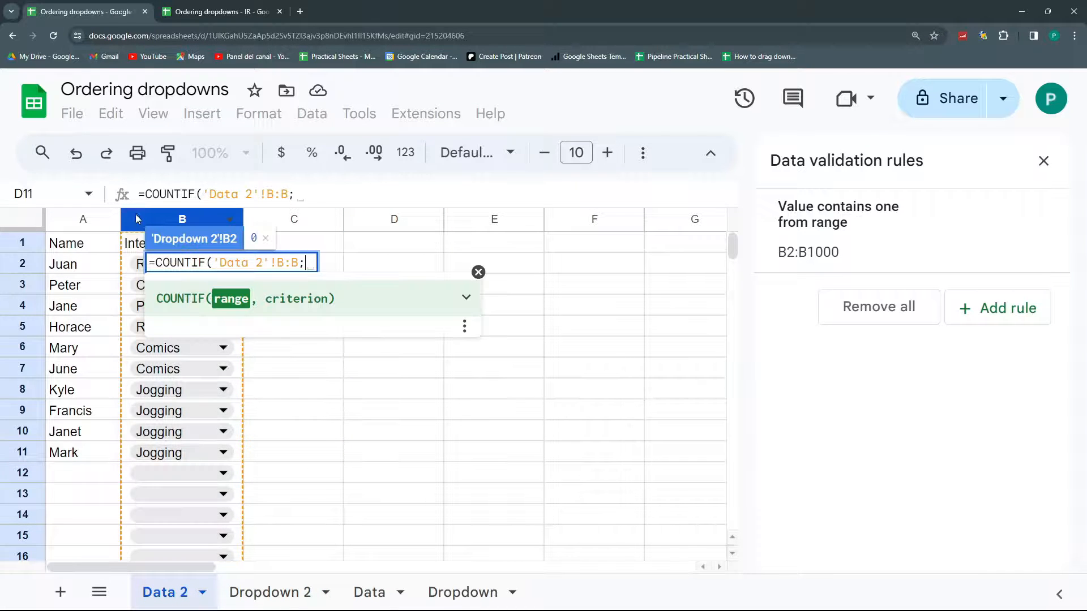
click(266, 590)
click(103, 269)
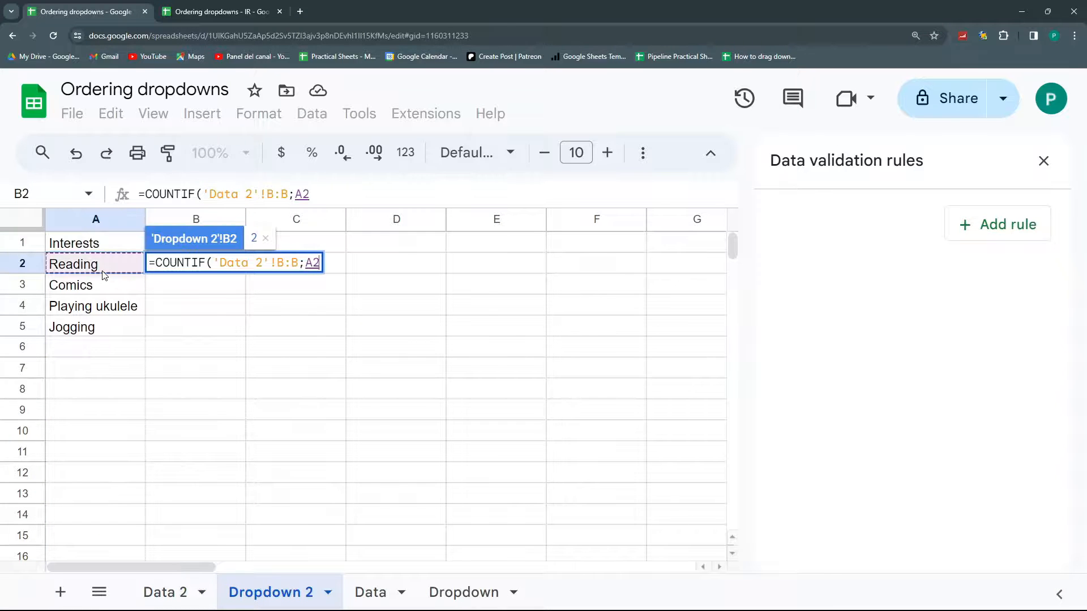
key(Return)
click(269, 410)
Step: Widen column B slightly and fill the COUNTIF formula from B2 down to B8
click(231, 269)
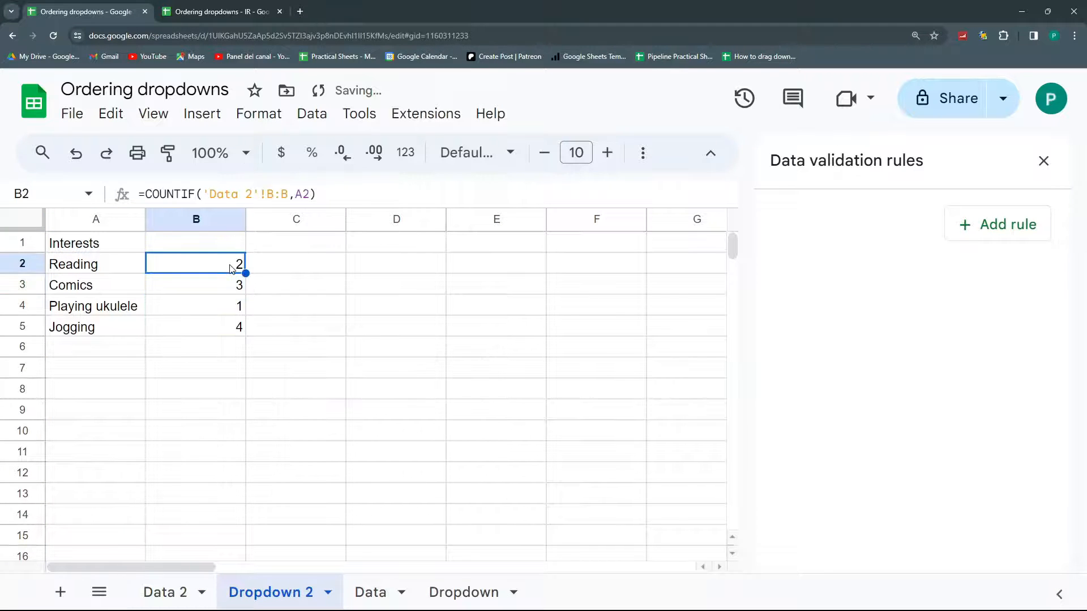
drag(245, 220, 264, 219)
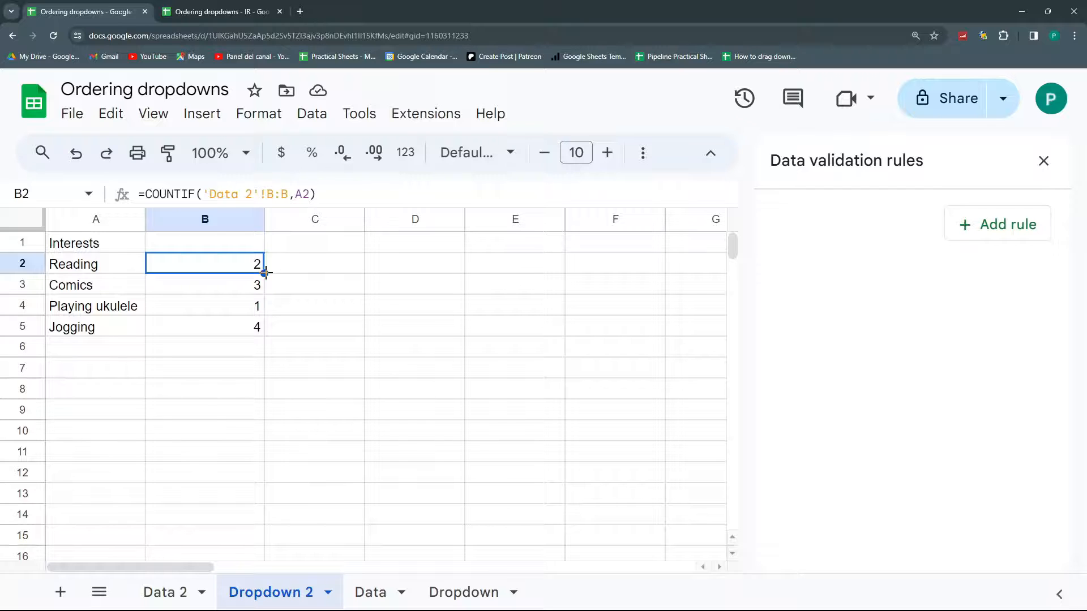
drag(264, 273, 264, 389)
Step: Wrap the count in B2 in a blank check: =if(A2="",,COUNTIF('Data 2'!B:B,A2))
click(261, 270)
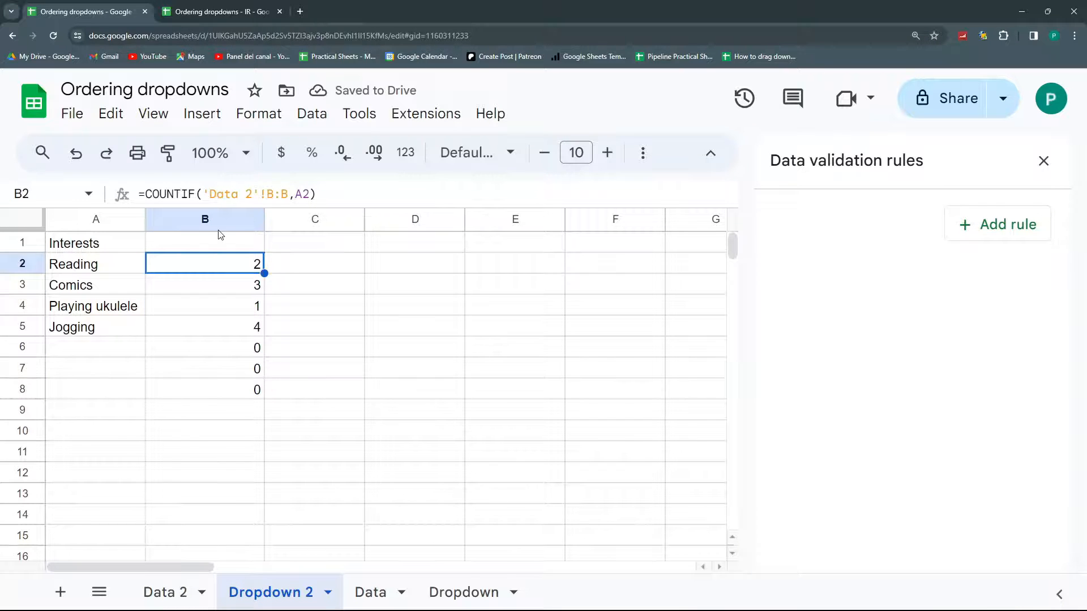
click(148, 194)
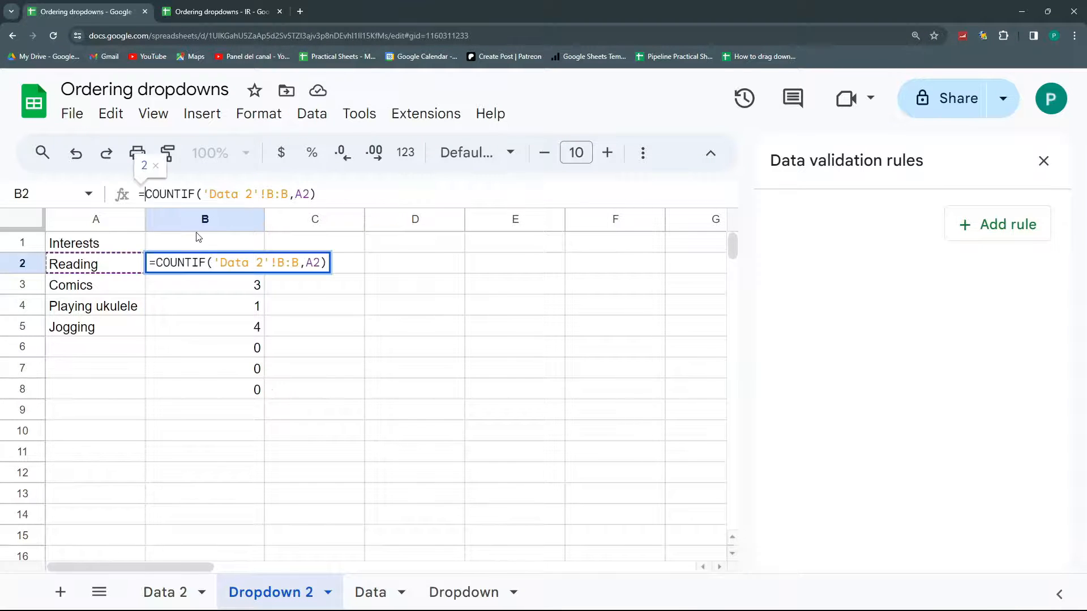
text(if()
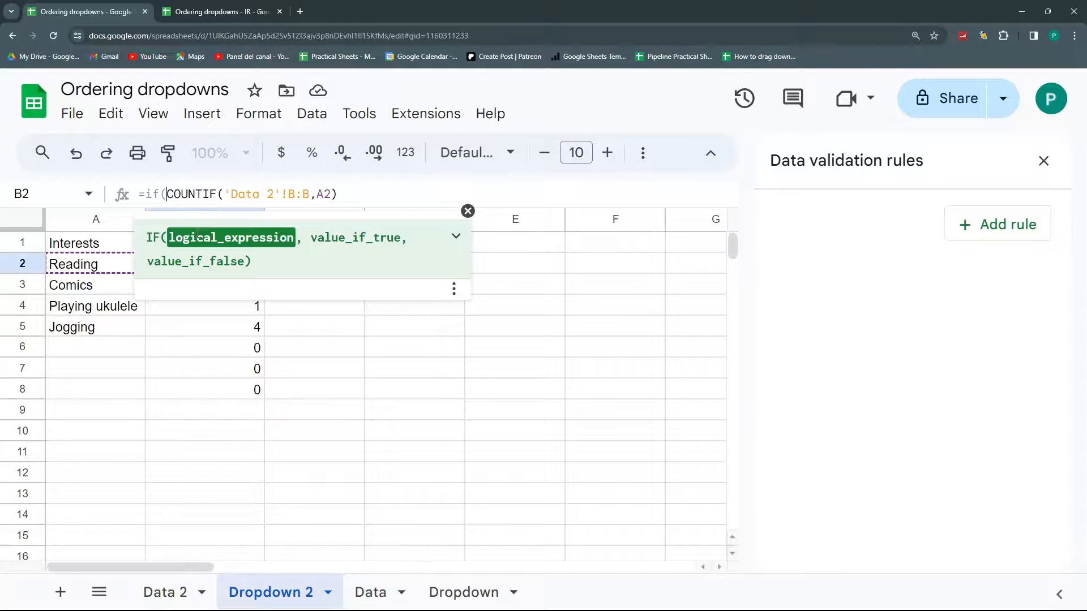
click(96, 269)
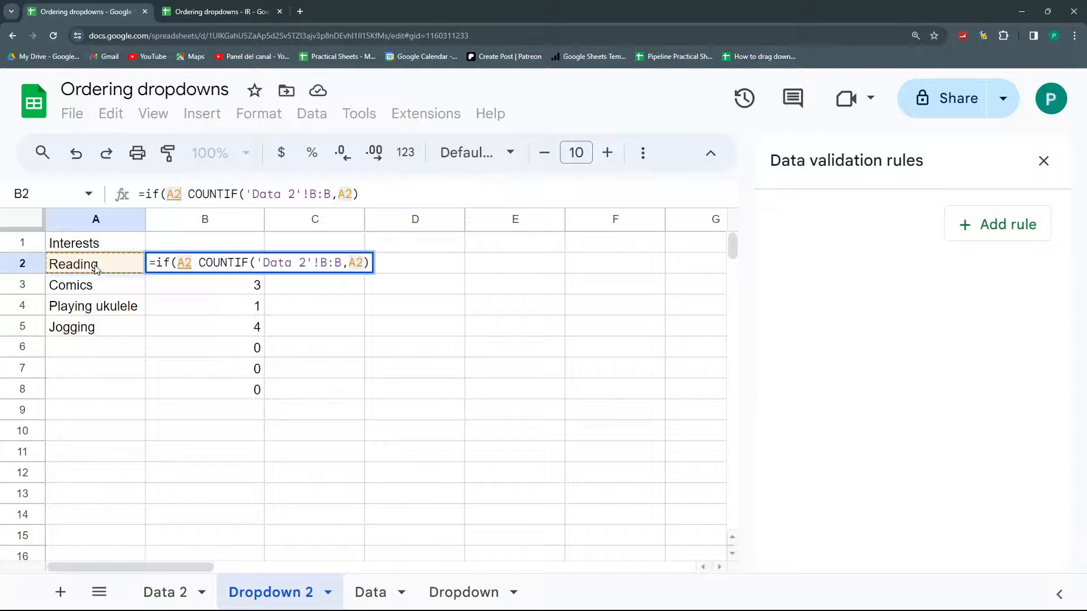
text(="")
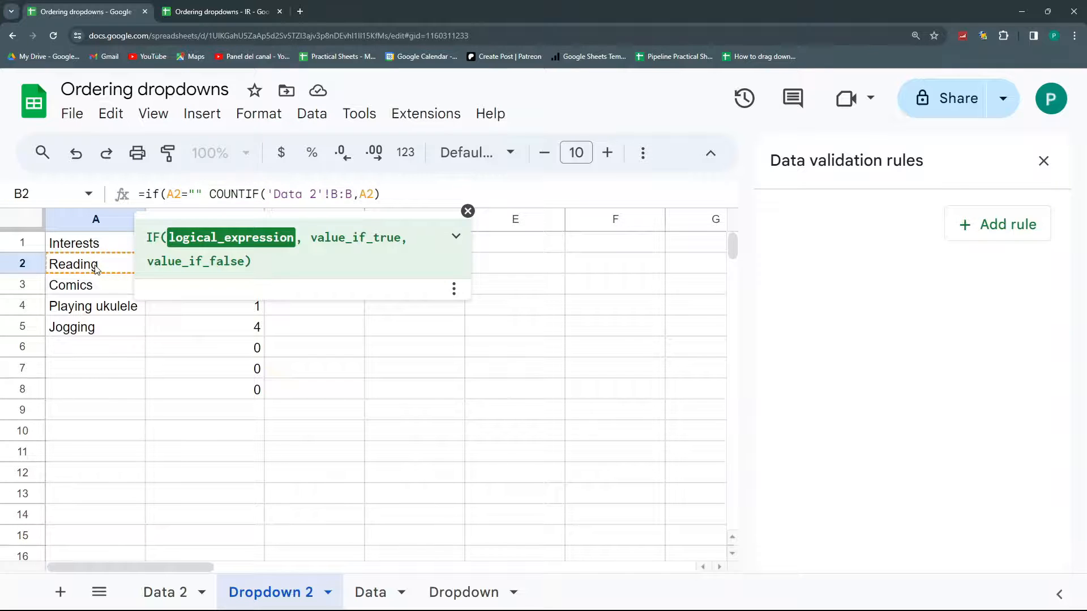
text(;)
key(BackSpace)
text(,,)
key(Delete)
key(Return)
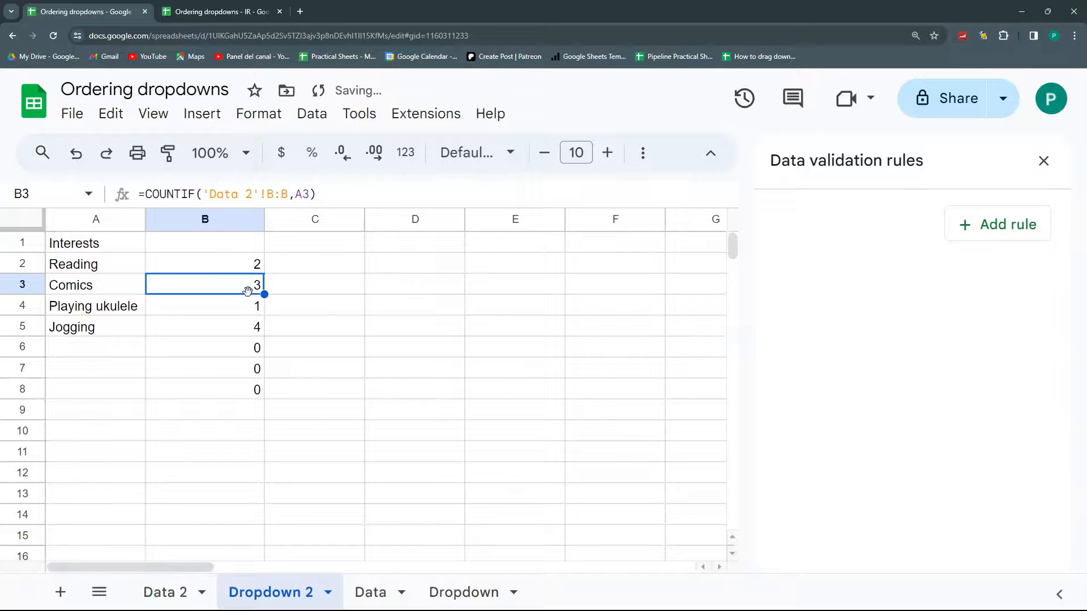
Step: Try to paste the B2 formula down column B through B1000, and undo the paste
click(254, 270)
key(ctrl+shift+Down)
key(ctrl+shift+Down)
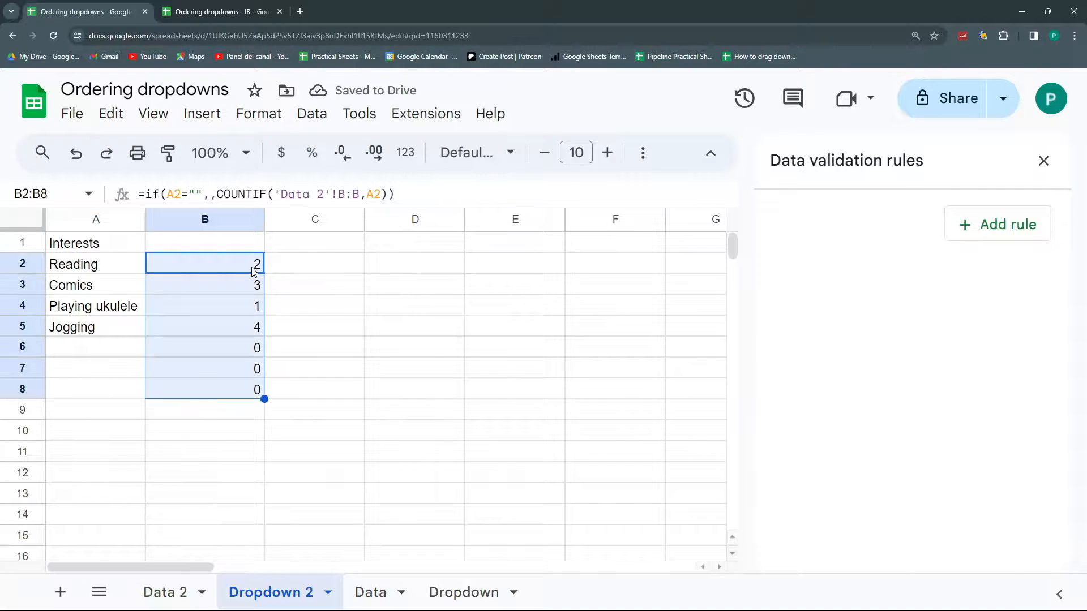
key(ctrl+v)
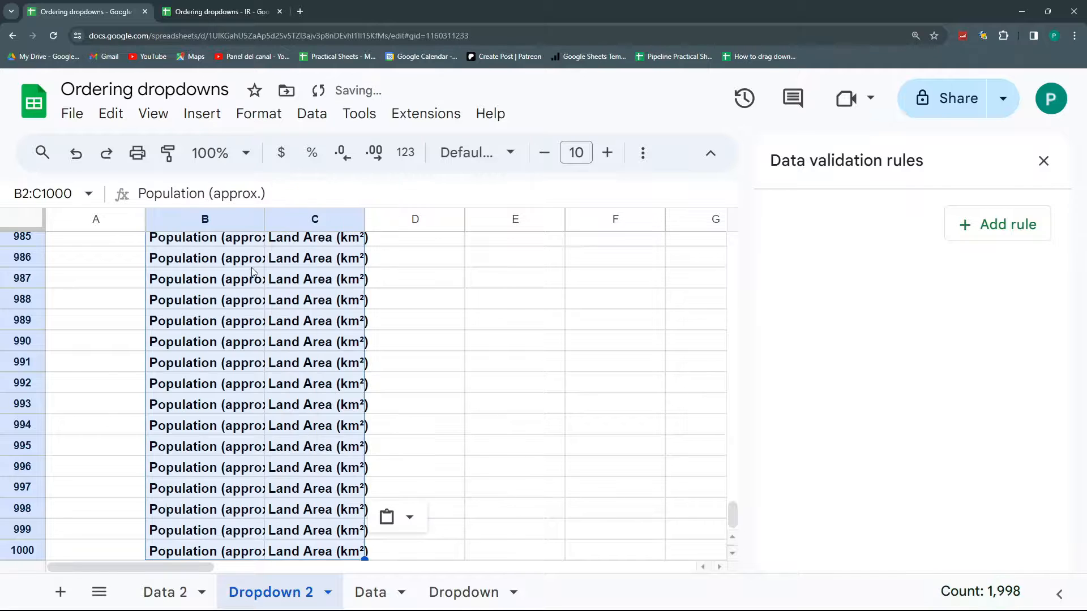
key(ctrl+z)
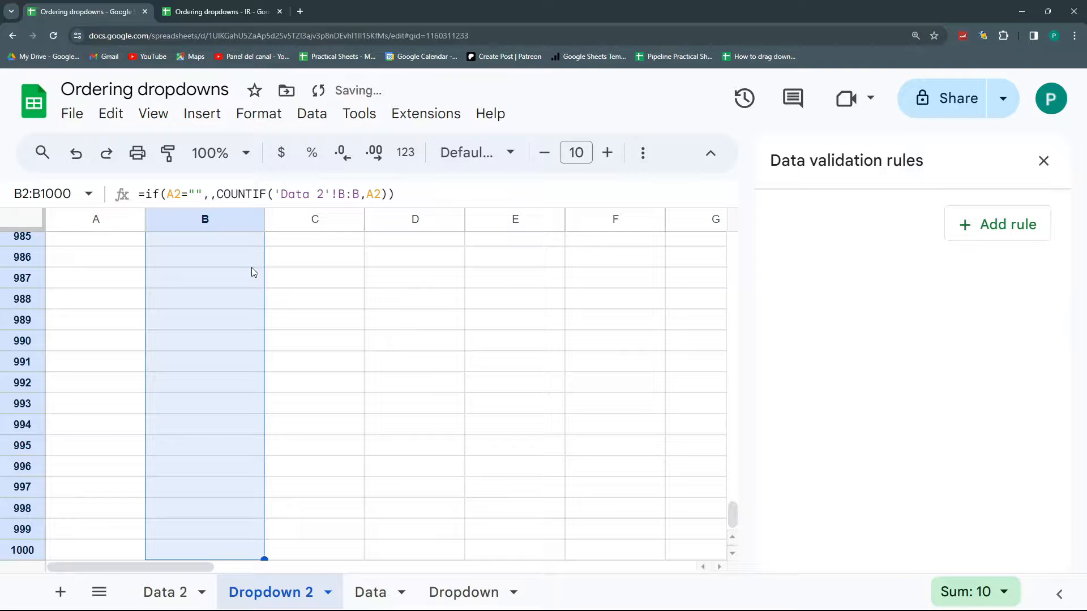
Step: Return to the top of column B on Dropdown 2 and examine the count formulas down to B10
key(ctrl+Up)
key(Down)
key(Down)
key(Down)
key(Down)
key(Down)
key(Down)
key(Down)
key(Down)
key(Down)
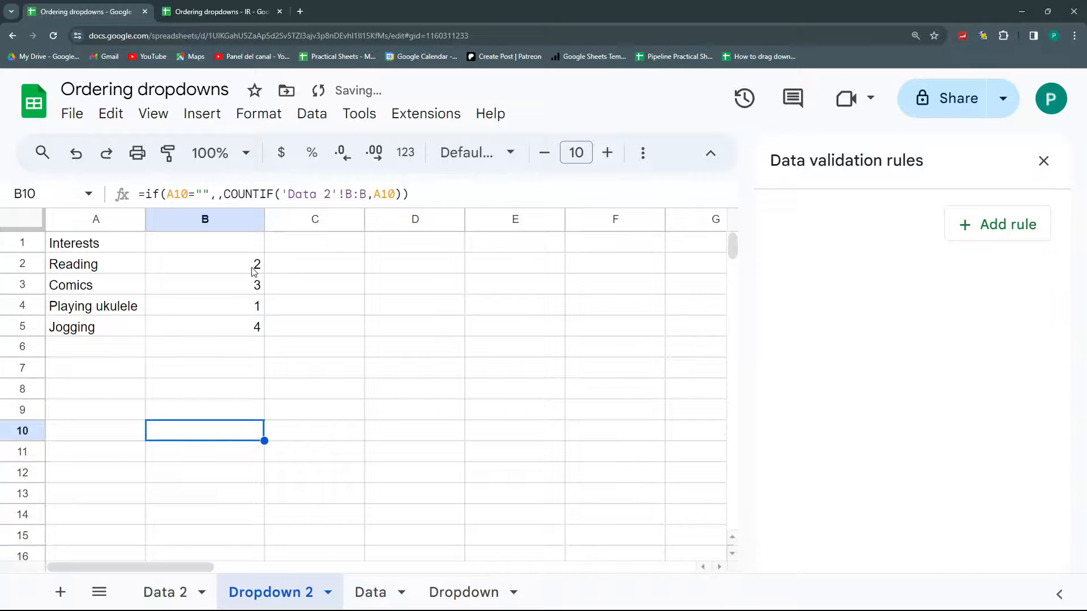
Step: Add a person's name with the interest Skiing in row 12 of Data 2, and check the new interest's count on Dropdown 2
click(169, 590)
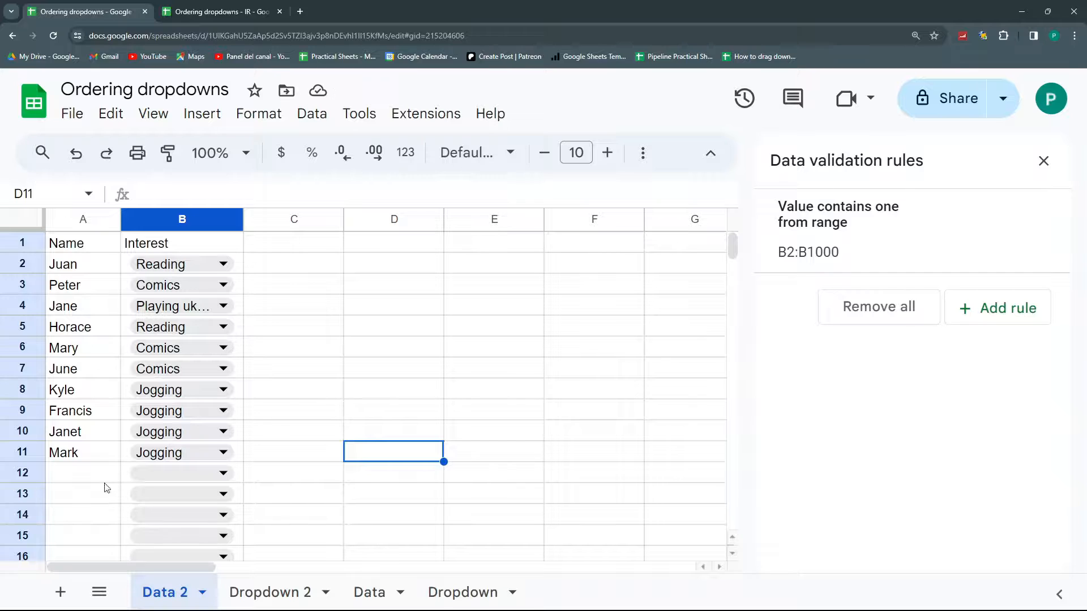
click(112, 475)
text(Lucy)
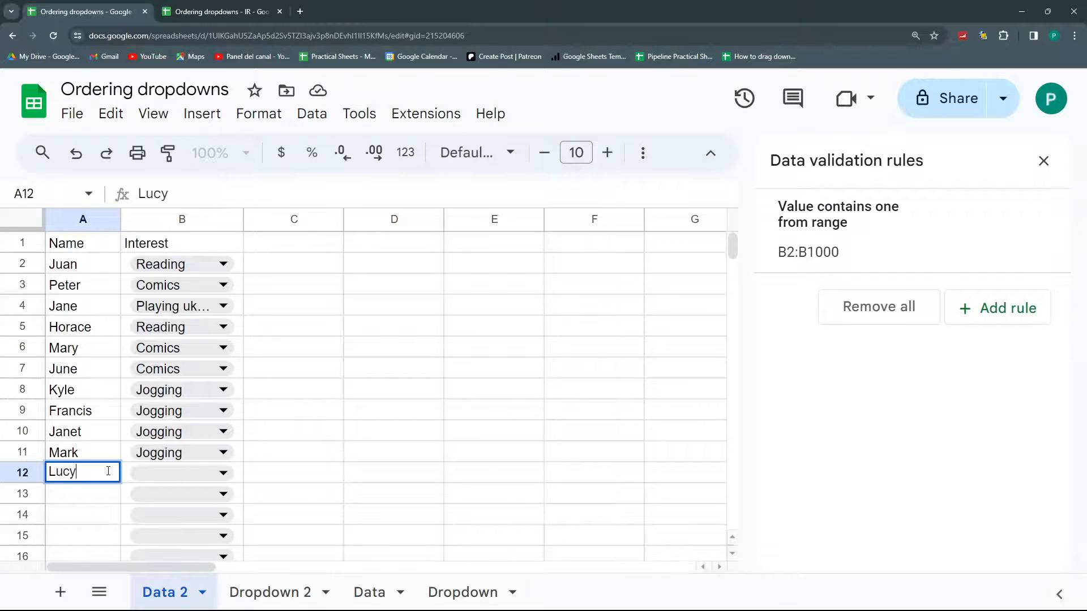
key(Tab)
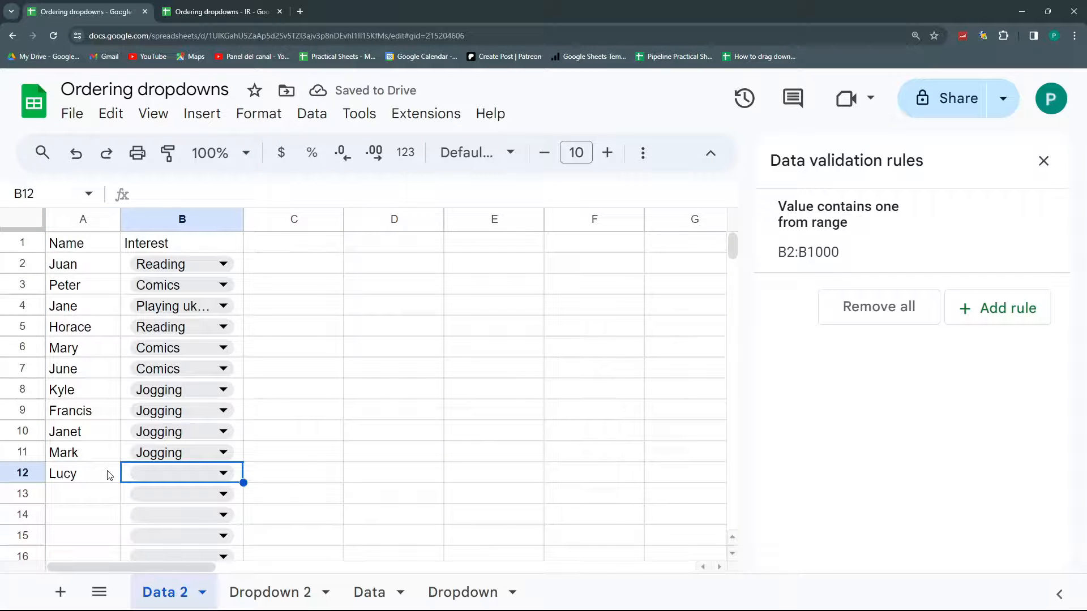
text(Skiing)
key(Return)
click(271, 588)
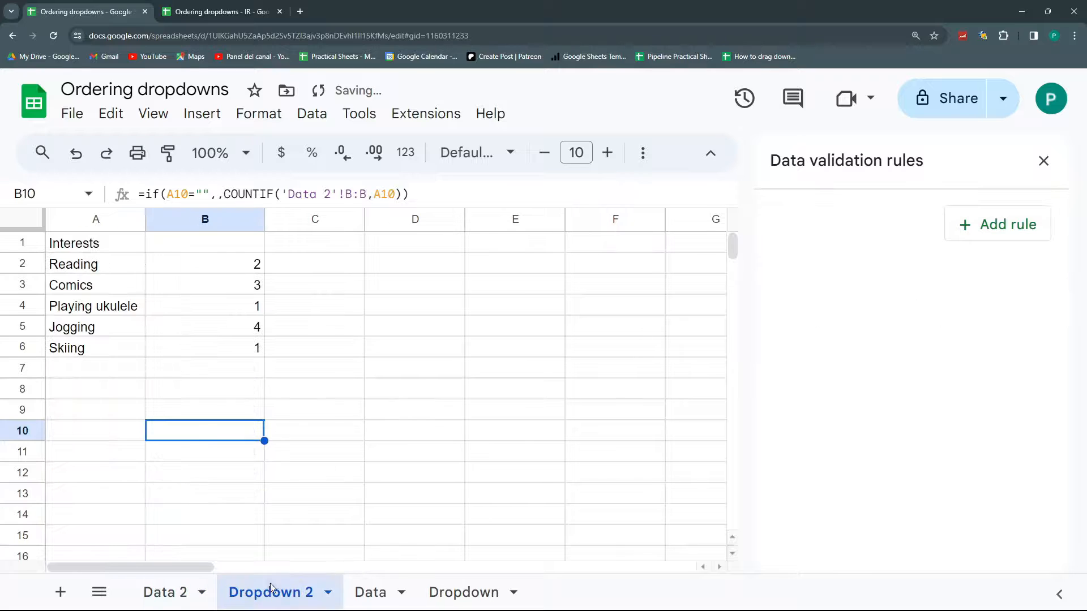
click(117, 350)
click(197, 353)
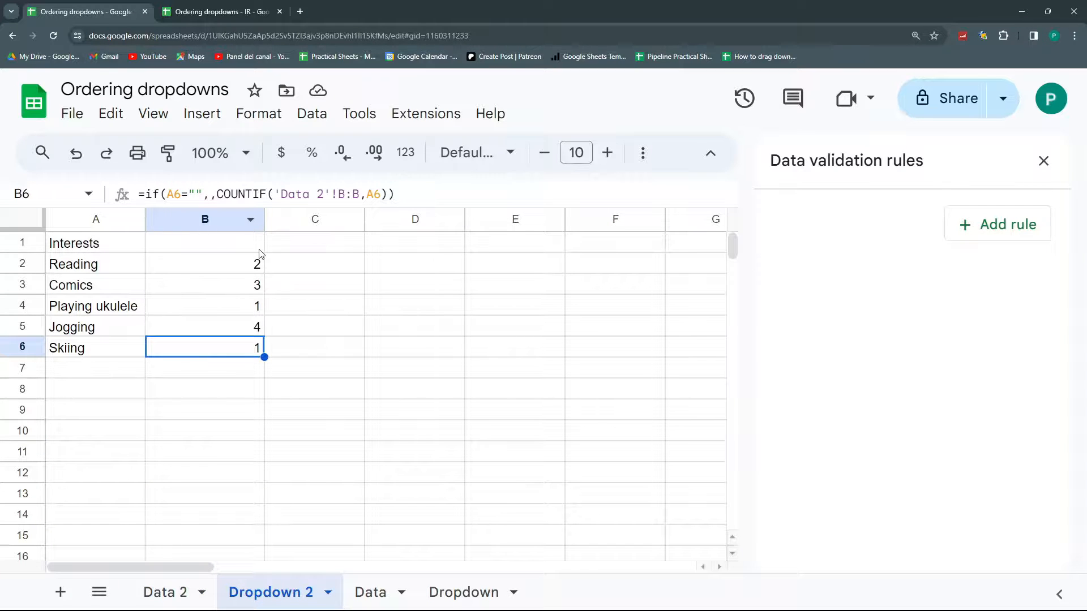
Step: Enter the header Frequency in B1 of Dropdown 2 and fit column B's width to its content
click(216, 250)
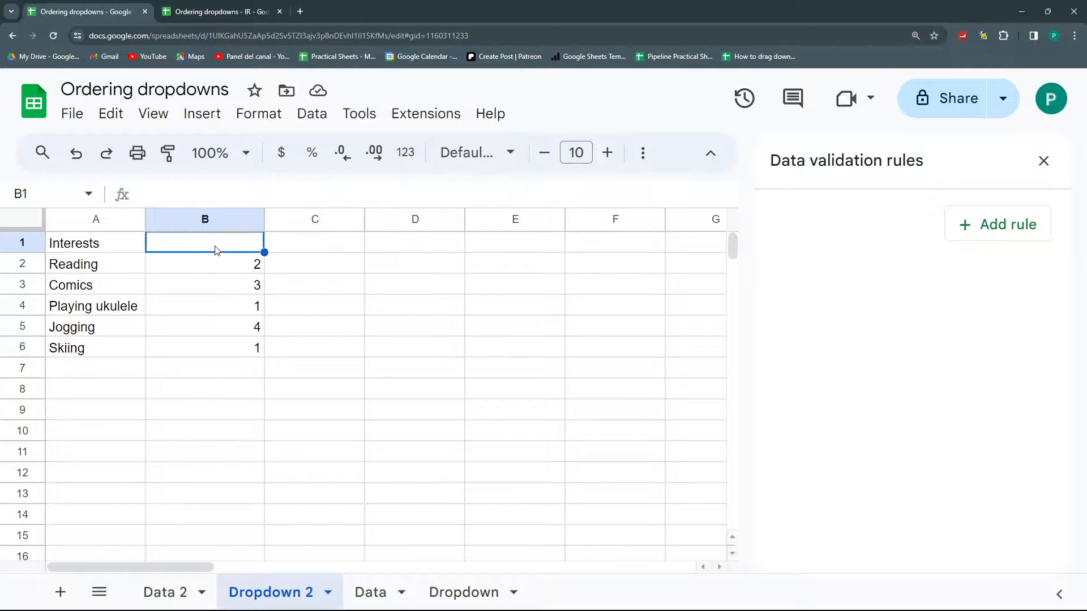
text(Frequency)
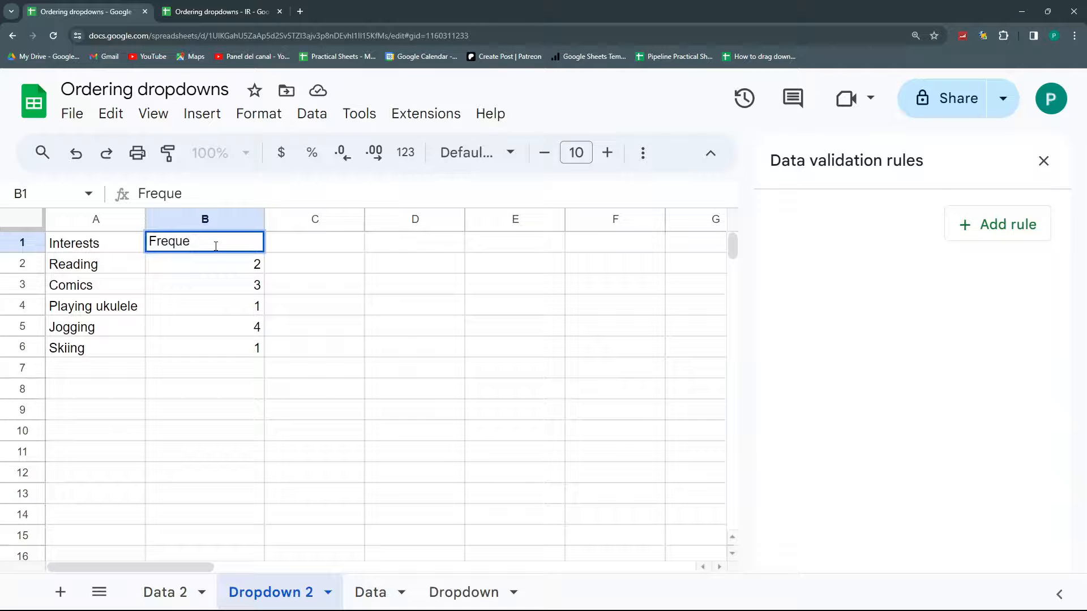
key(Tab)
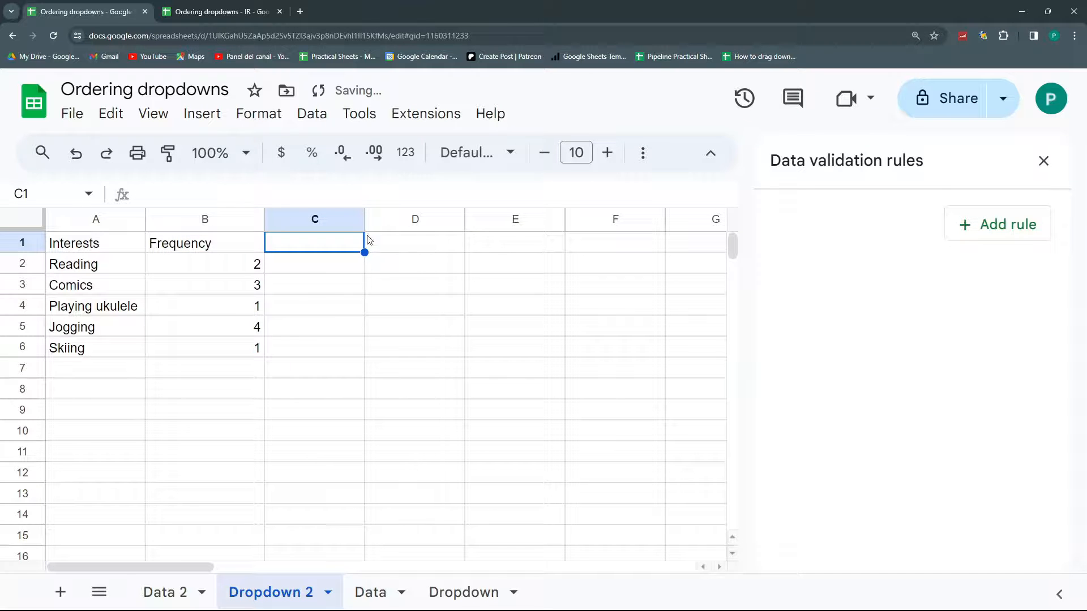
double_click(263, 219)
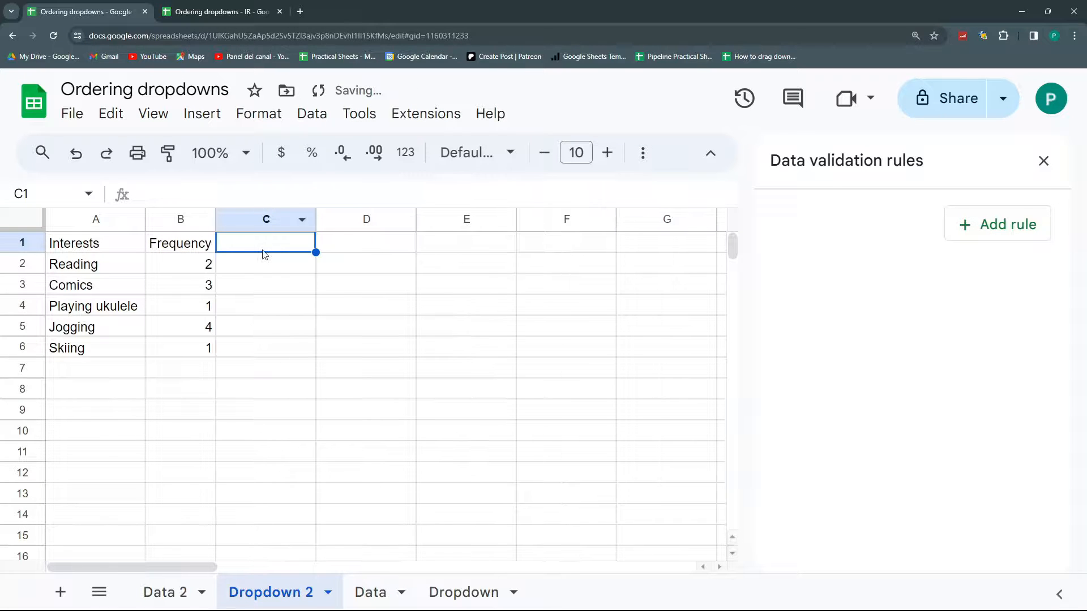
Step: Copy the Interests and Frequency headers from A1:B1 to D1:E1
click(347, 241)
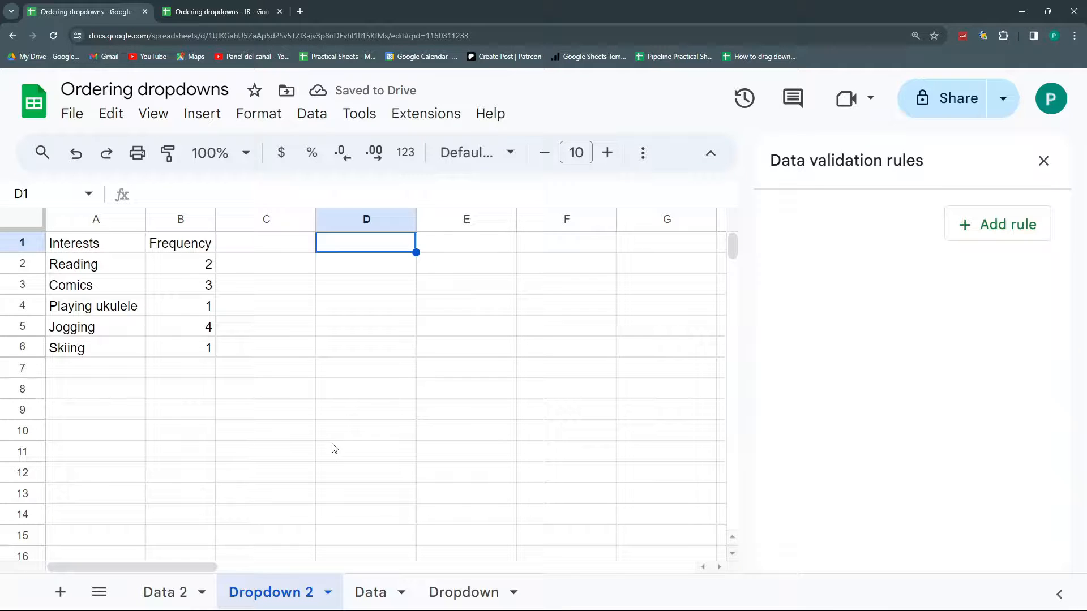
drag(138, 251, 186, 252)
key(ctrl+c)
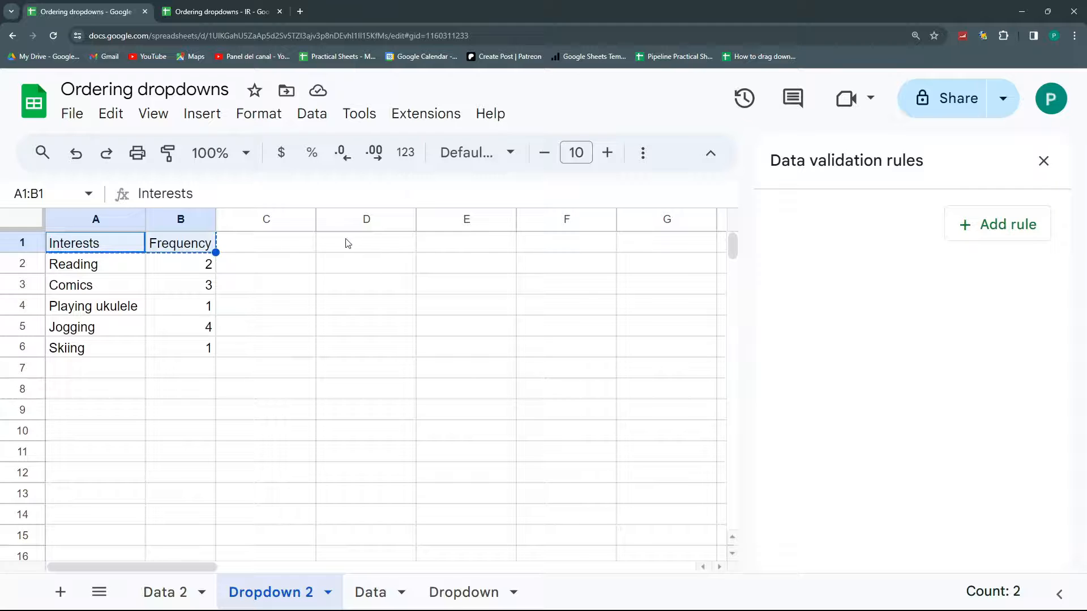
click(365, 243)
key(ctrl+v)
Step: Enter =sort(A2:B;2;0) in D2 to list the interests by descending frequency, and check the sorted entries
click(382, 269)
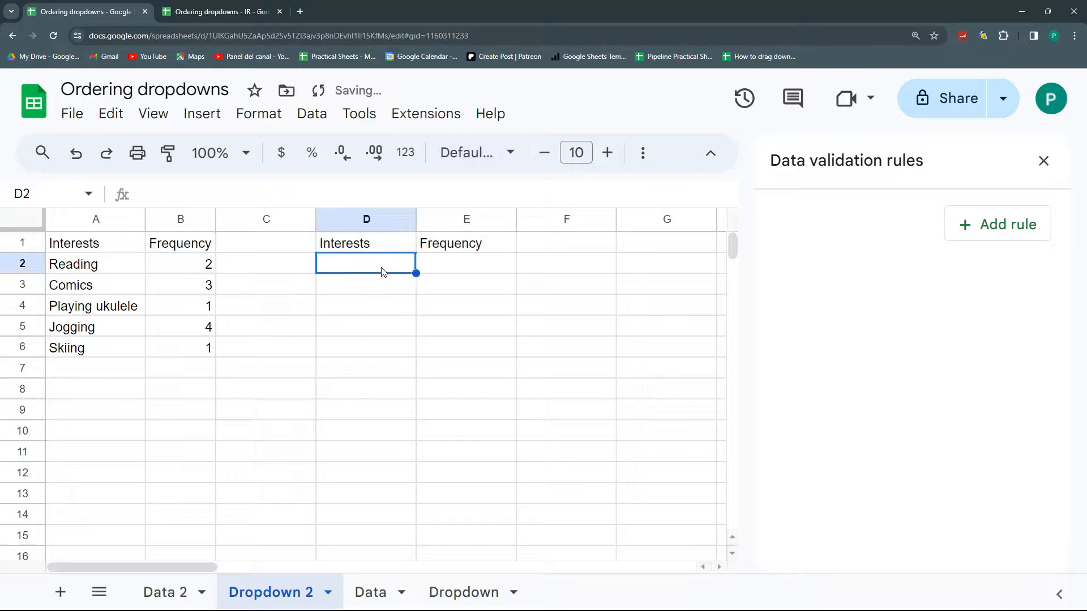
text(=sort()
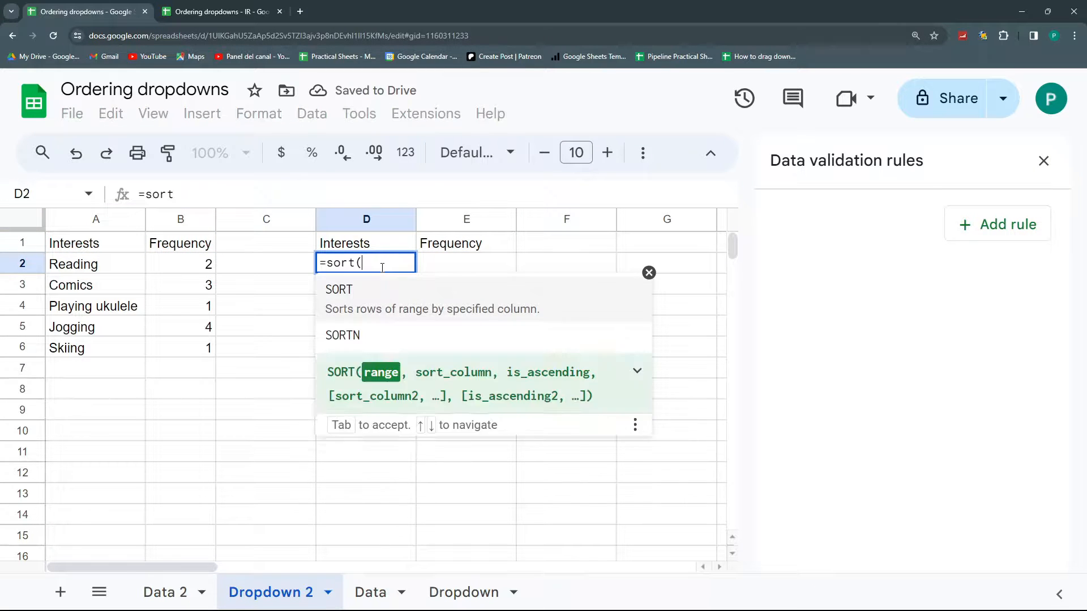
drag(107, 265, 174, 481)
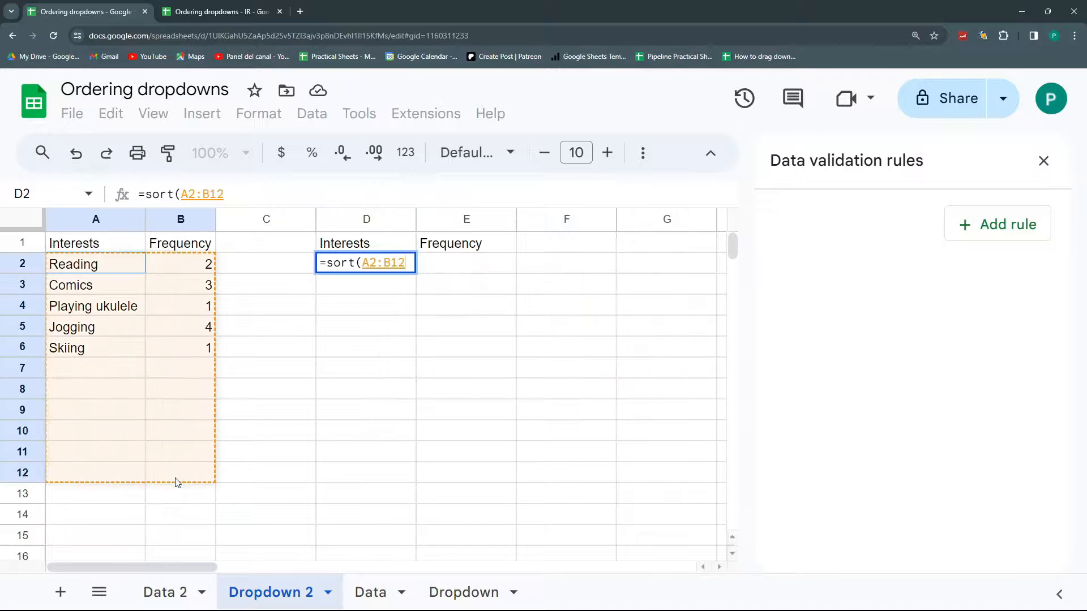
click(233, 195)
key(BackSpace)
key(BackSpace)
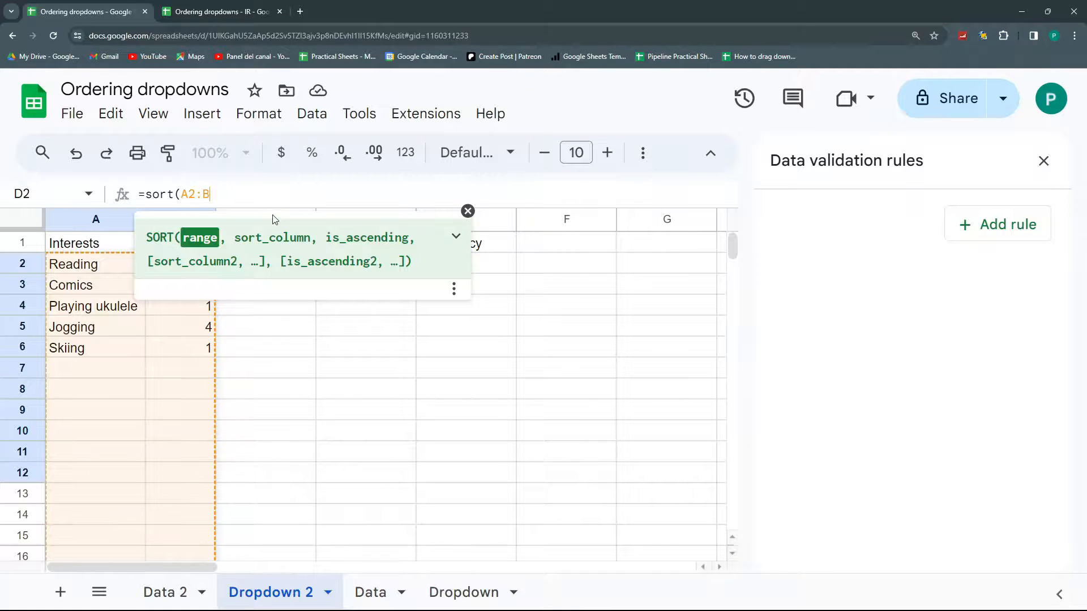
text(;)
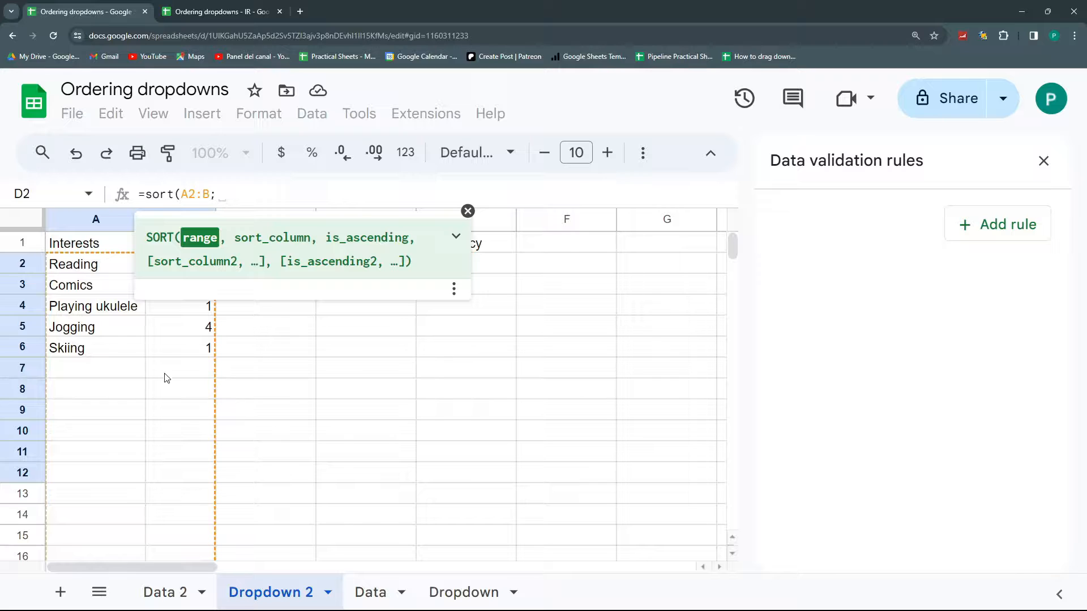
text(2)
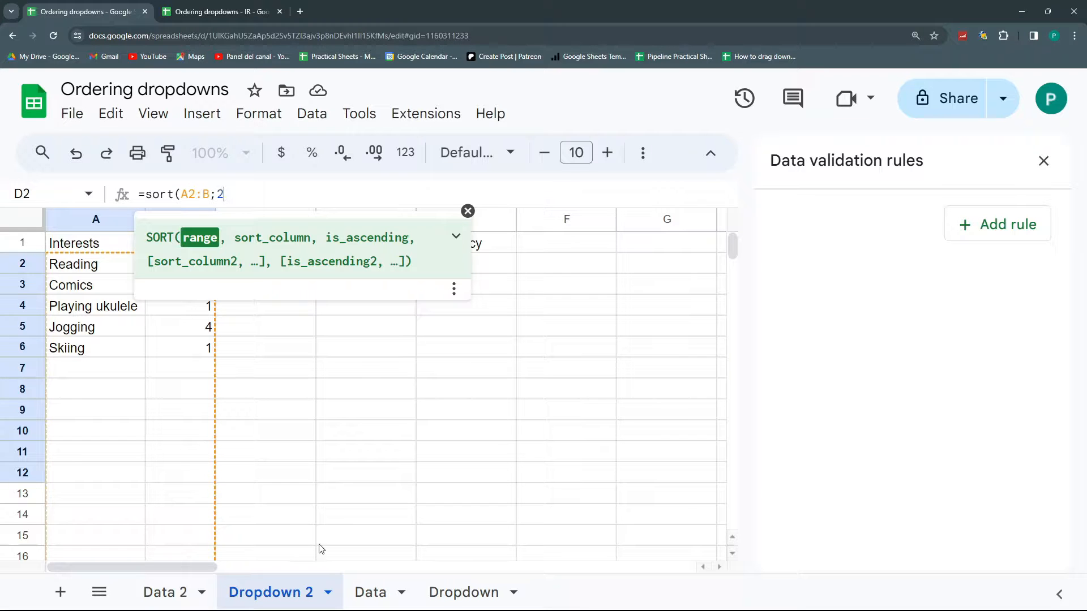
text(;)
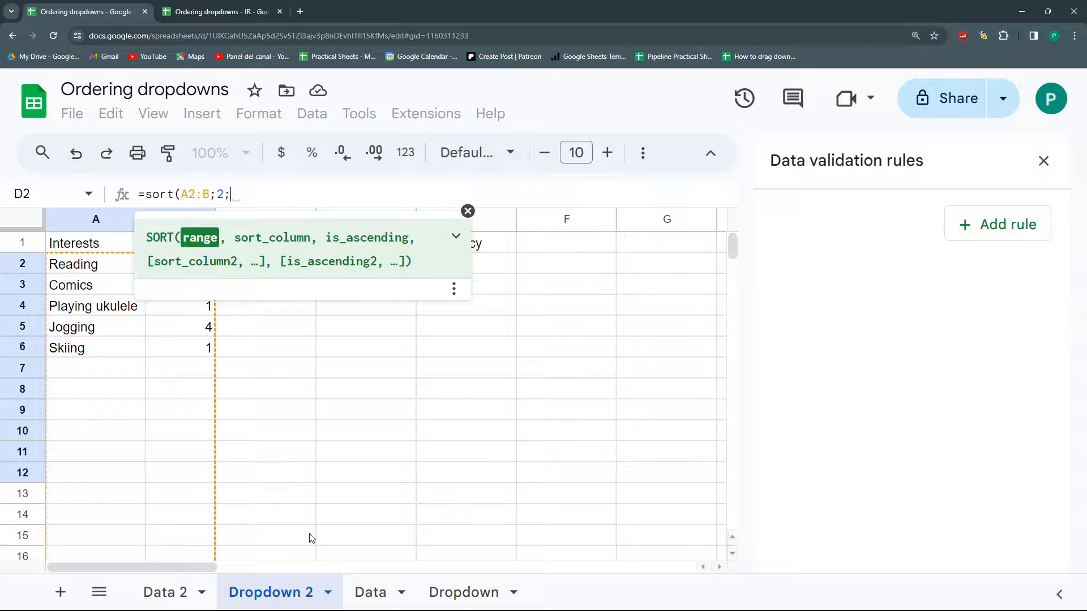
text(0))
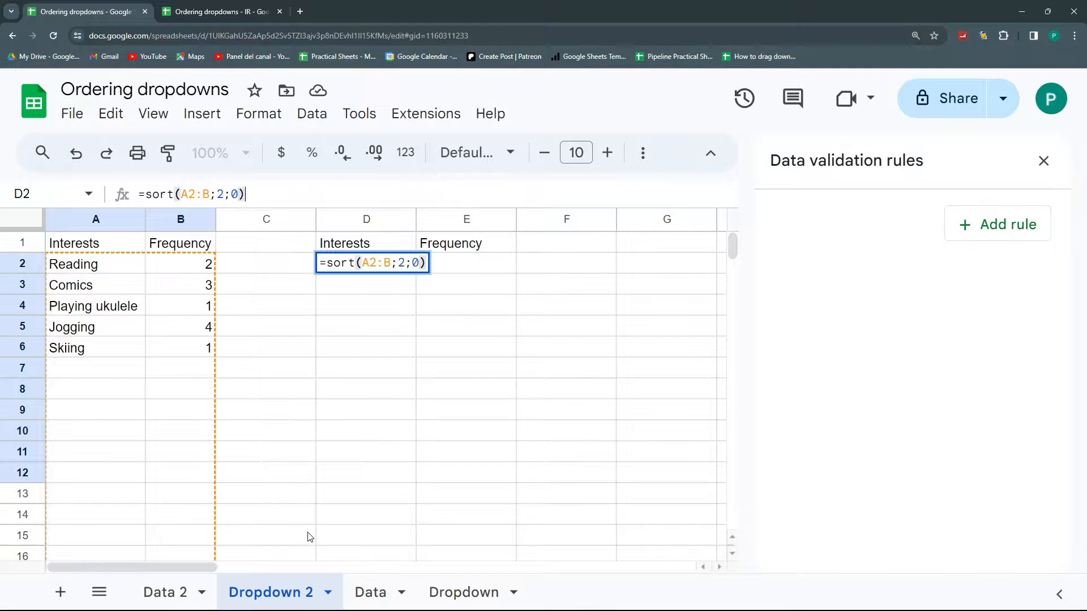
key(Return)
click(386, 267)
key(Down)
key(Down)
click(390, 346)
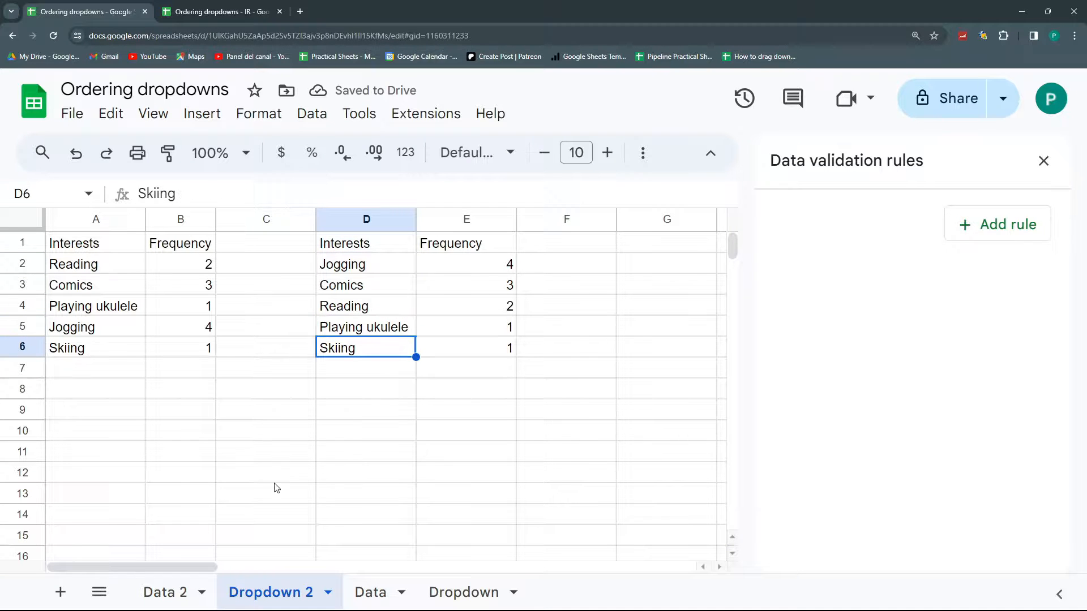
Step: Change the source range of the B2:B1000 dropdown rule on Data 2 to 'Dropdown 2'!D2:D
click(169, 588)
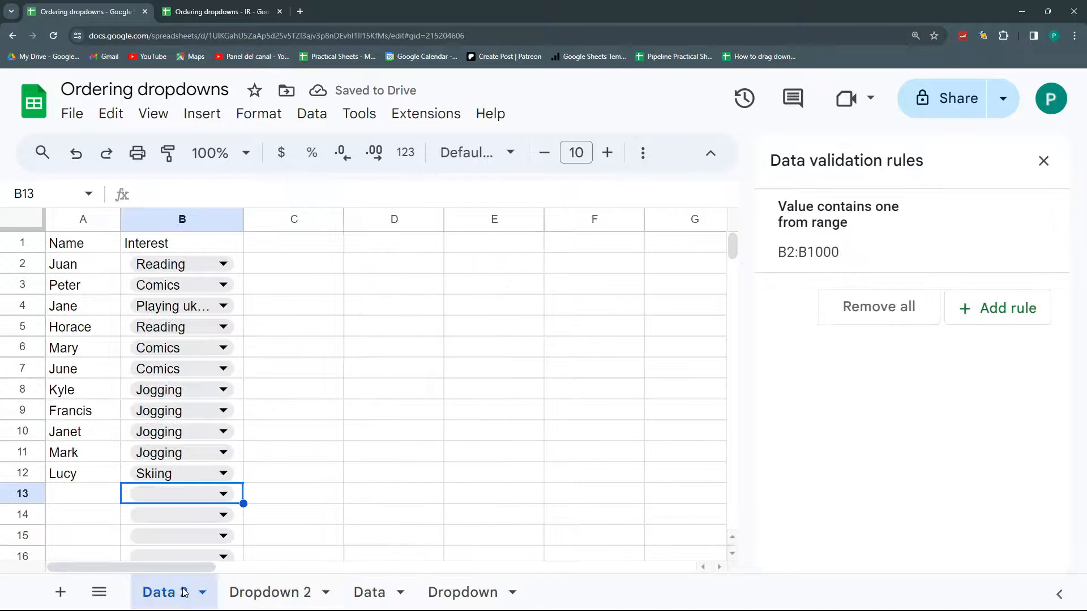
click(154, 264)
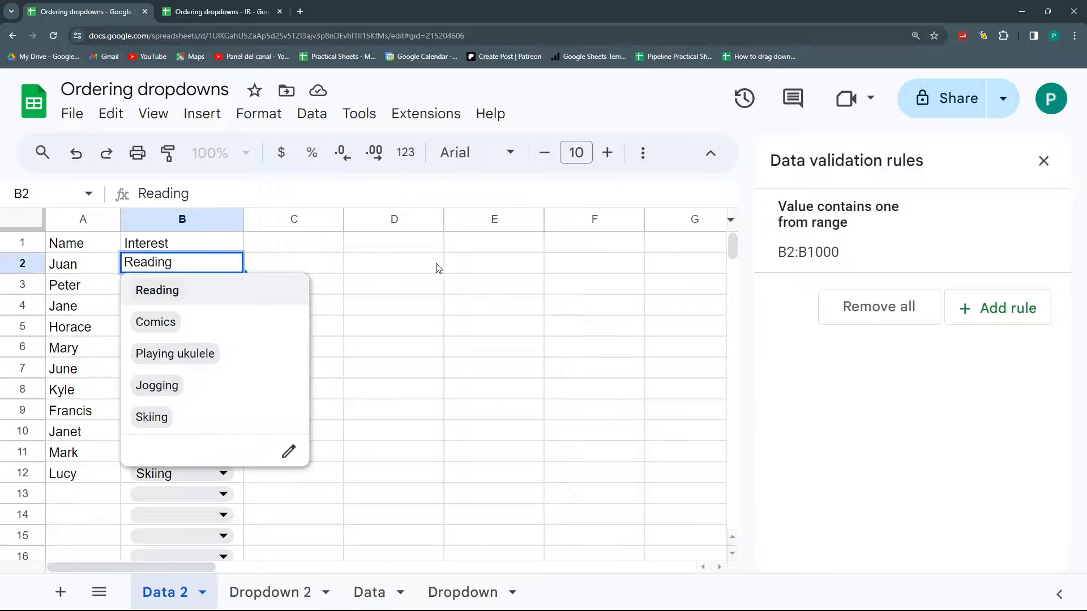
click(931, 212)
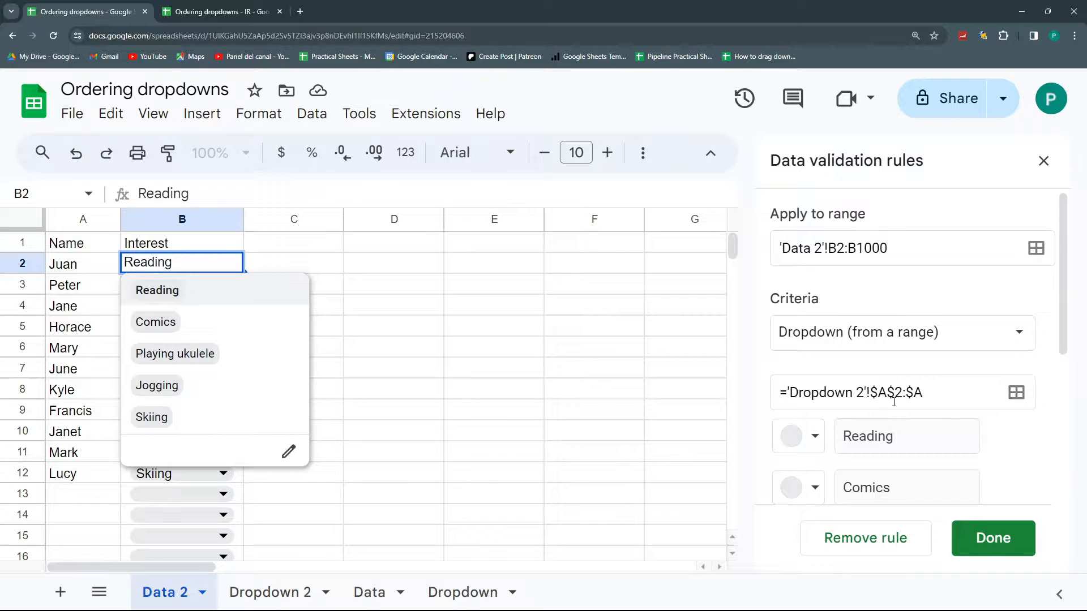
click(1016, 393)
click(561, 327)
key(ctrl+a)
key(BackSpace)
click(270, 592)
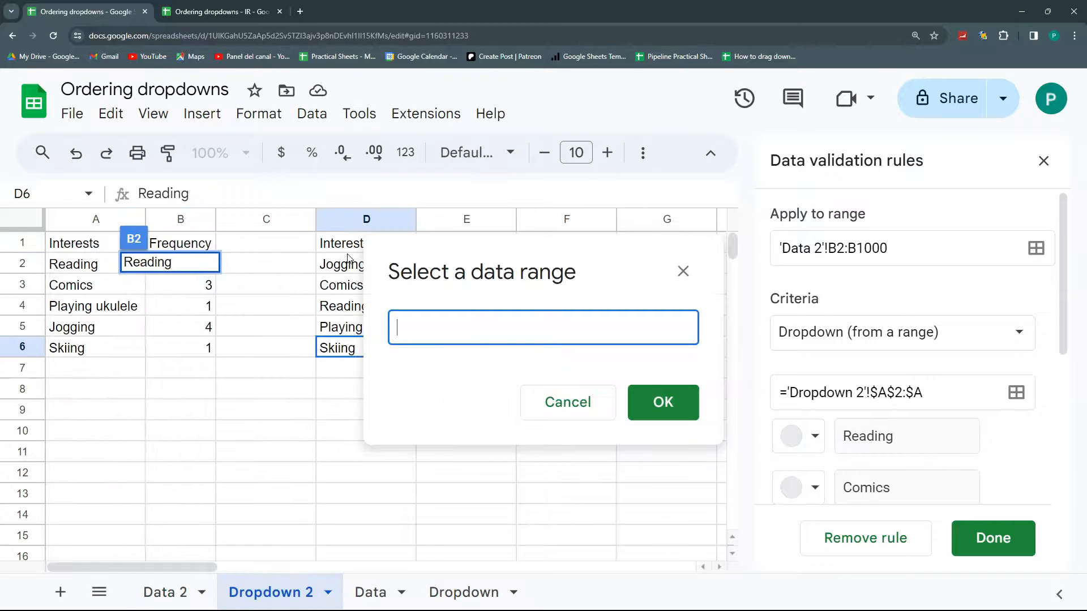
click(346, 266)
drag(347, 269, 347, 453)
click(559, 352)
key(BackSpace)
key(BackSpace)
click(695, 417)
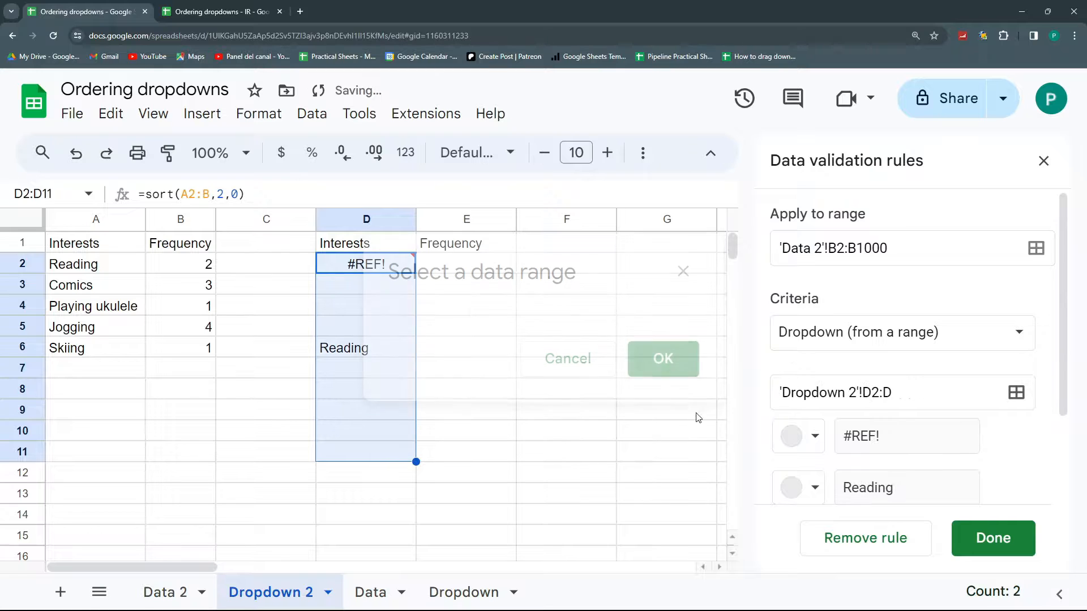
Step: Delete the stray Reading entry in D6 of Dropdown 2 that blocks the SORT output
click(340, 352)
key(Delete)
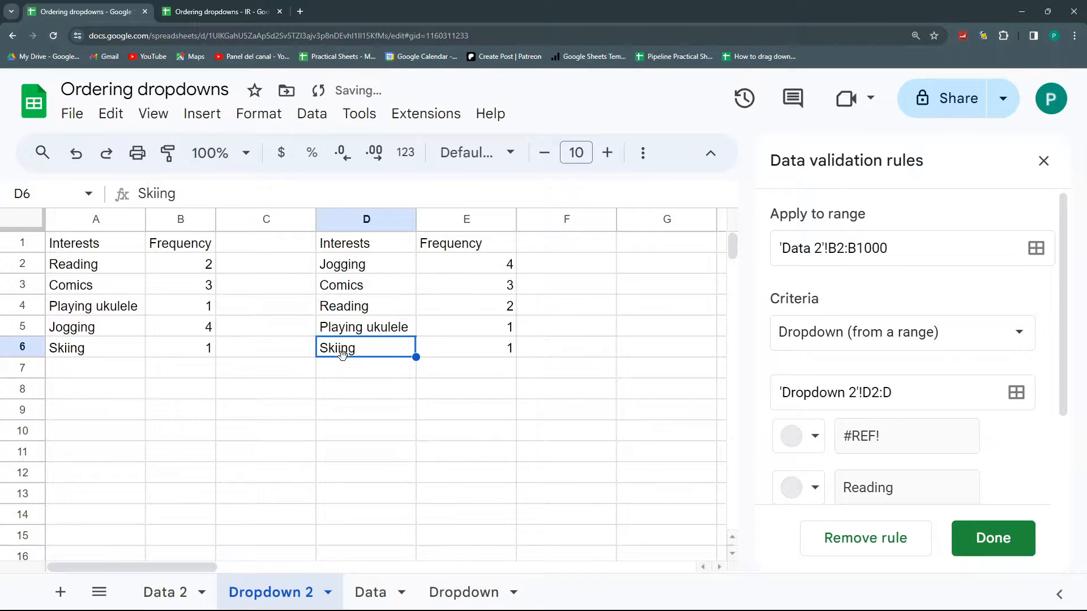
click(371, 376)
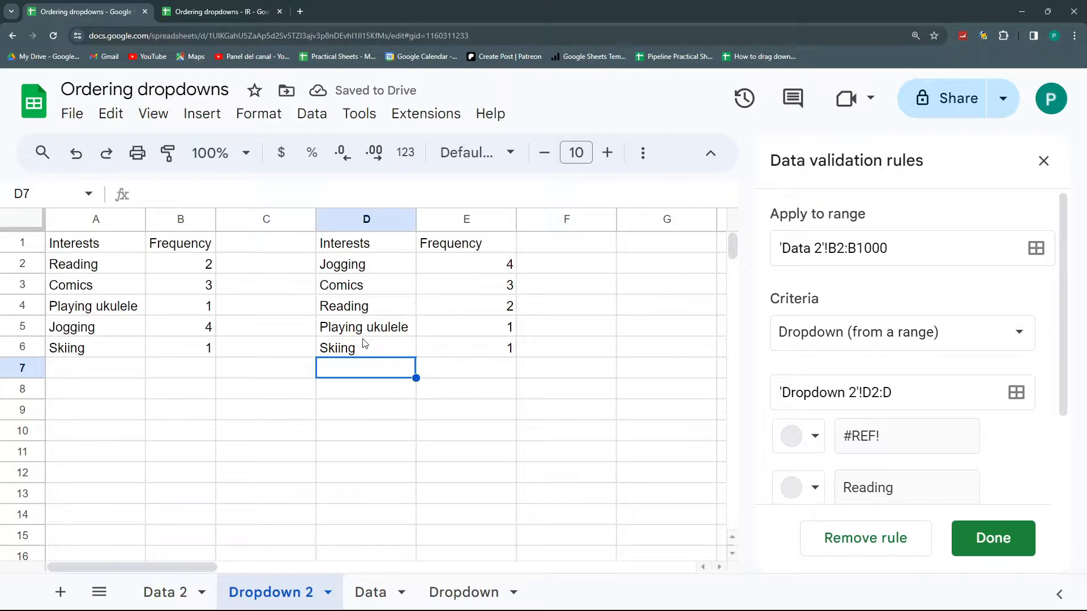
click(364, 347)
Step: Examine the order of the options in the Interest dropdown of B13 on Data 2
click(165, 592)
click(265, 593)
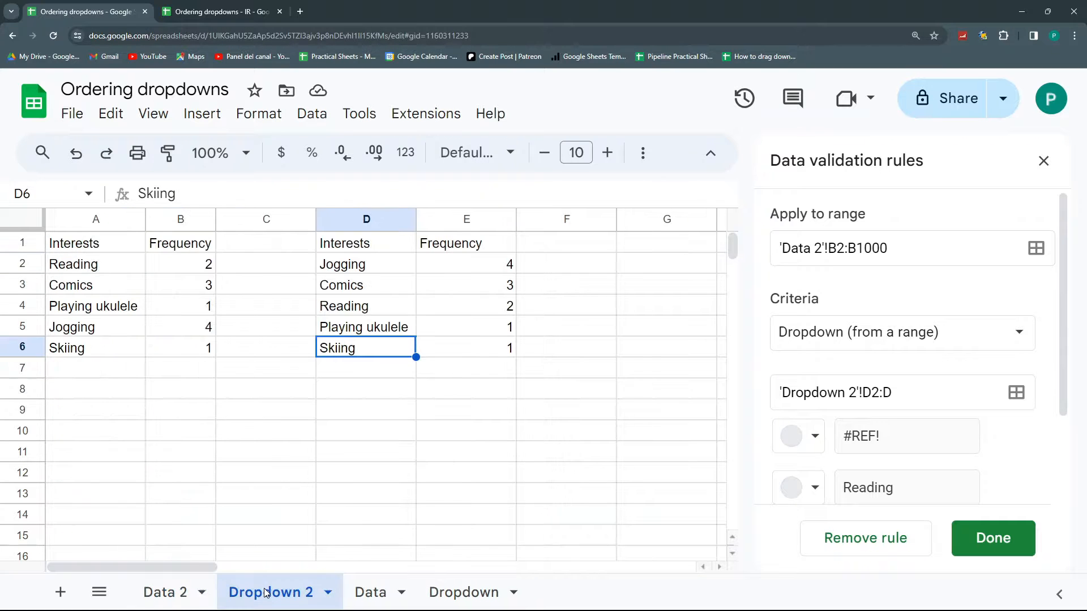
click(181, 591)
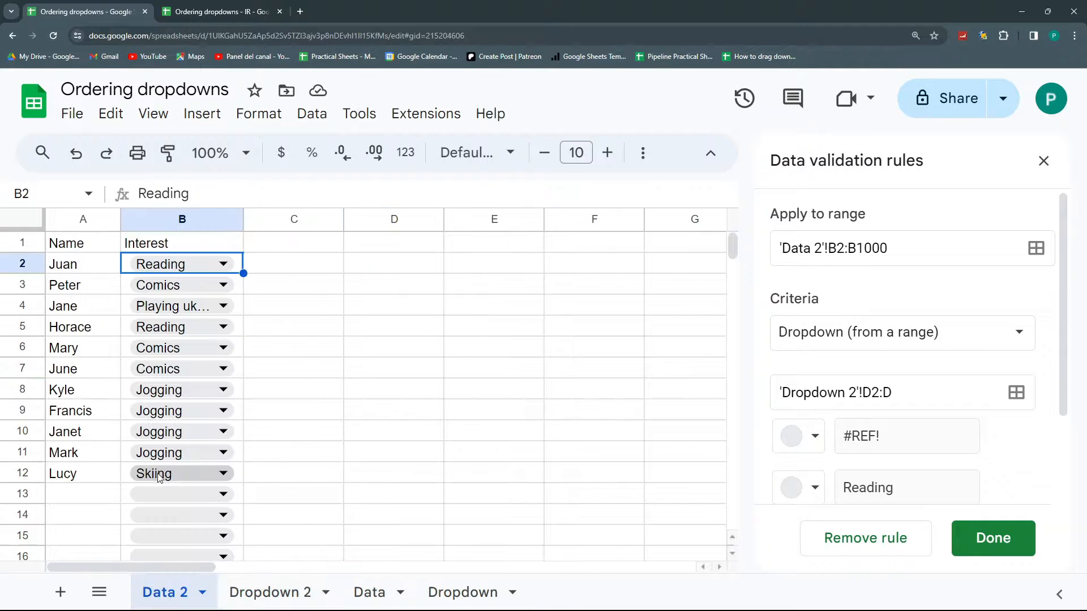
click(228, 492)
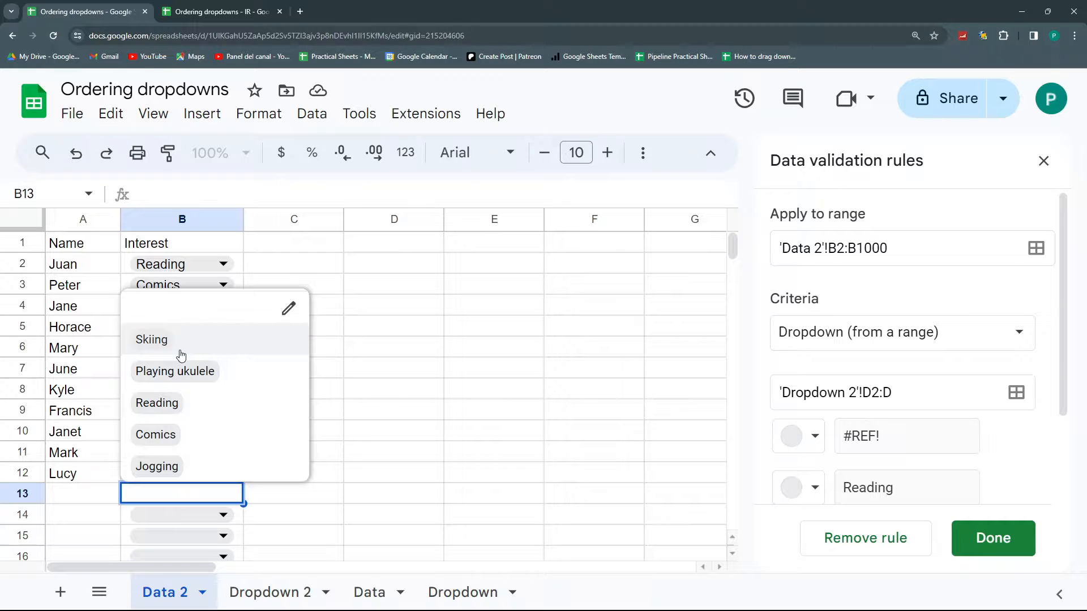
click(368, 473)
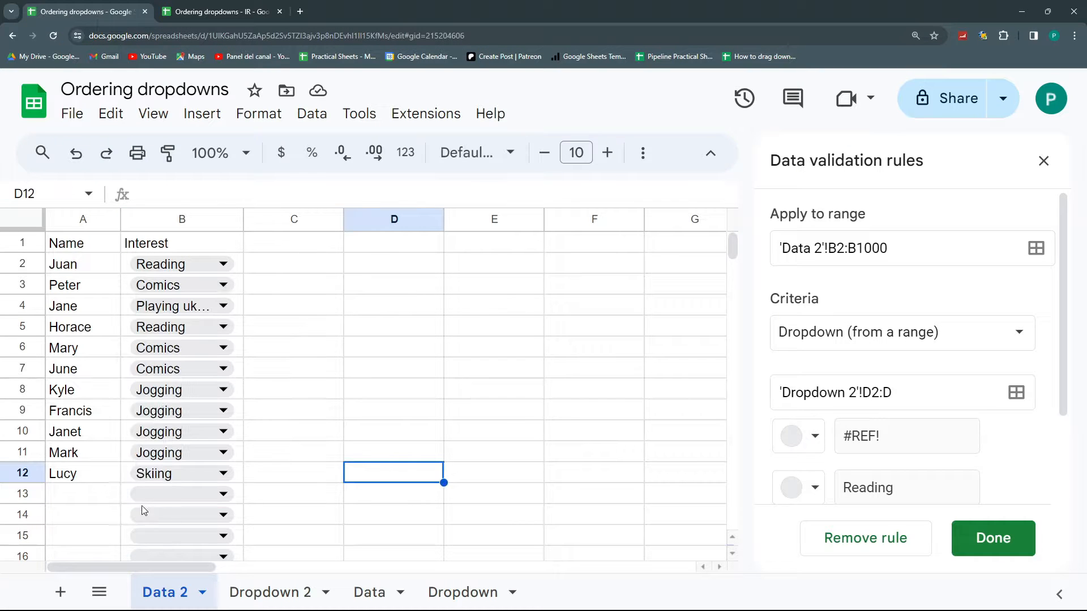
Step: Add a person's name in A13 of Data 2 and choose Comics as the interest in B13
click(114, 500)
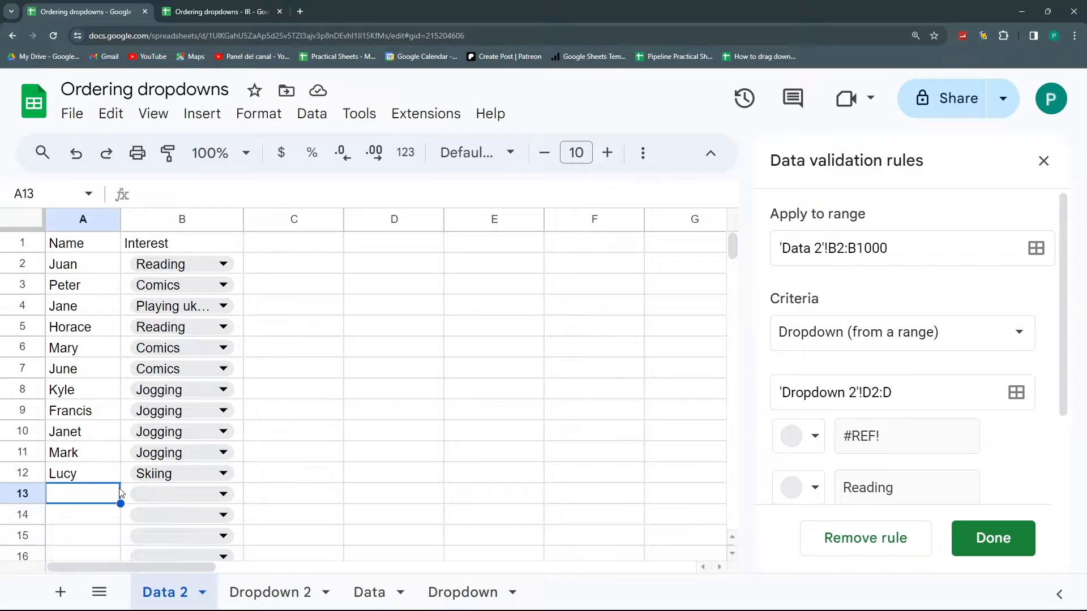
text(John)
key(Tab)
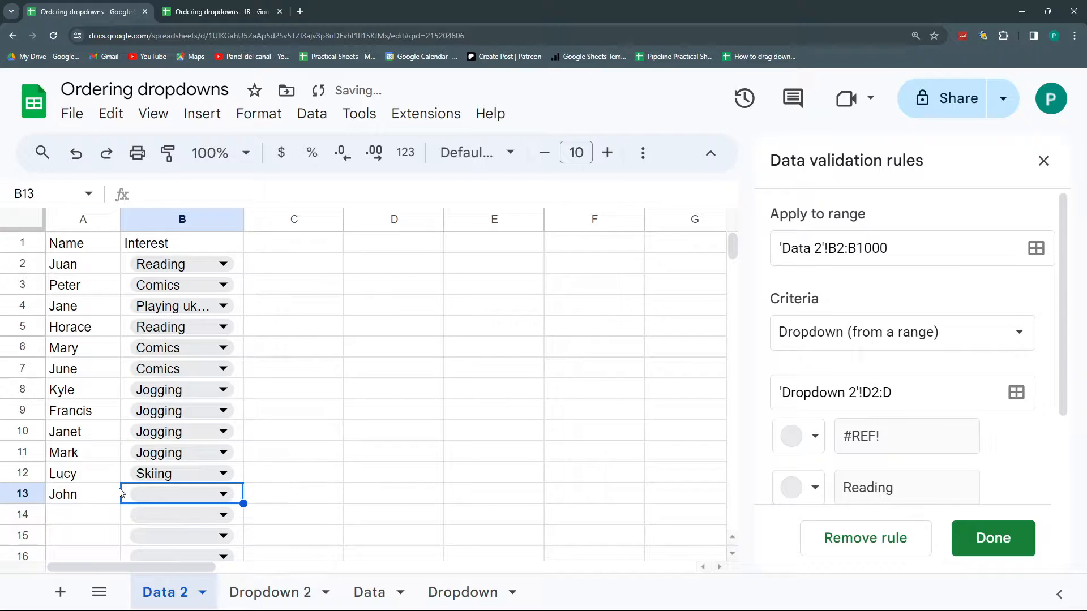
text(com)
key(Return)
key(Left)
key(Right)
key(Up)
text(com)
key(Down)
key(Return)
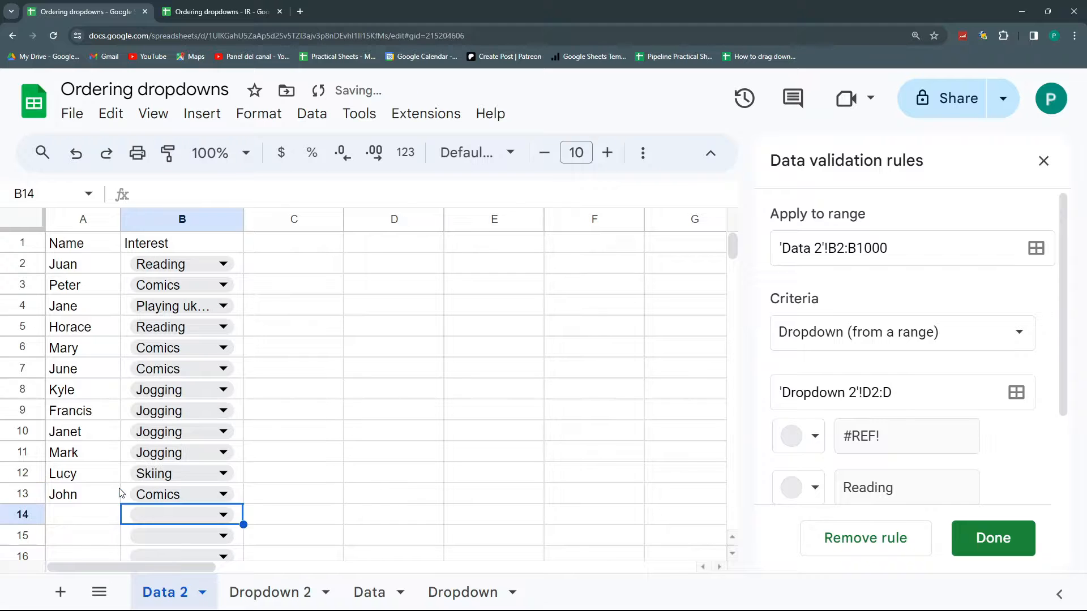
Step: Add a person's name in A14 of Data 2 and choose Comics as the interest in B14
key(Left)
text(Herbert)
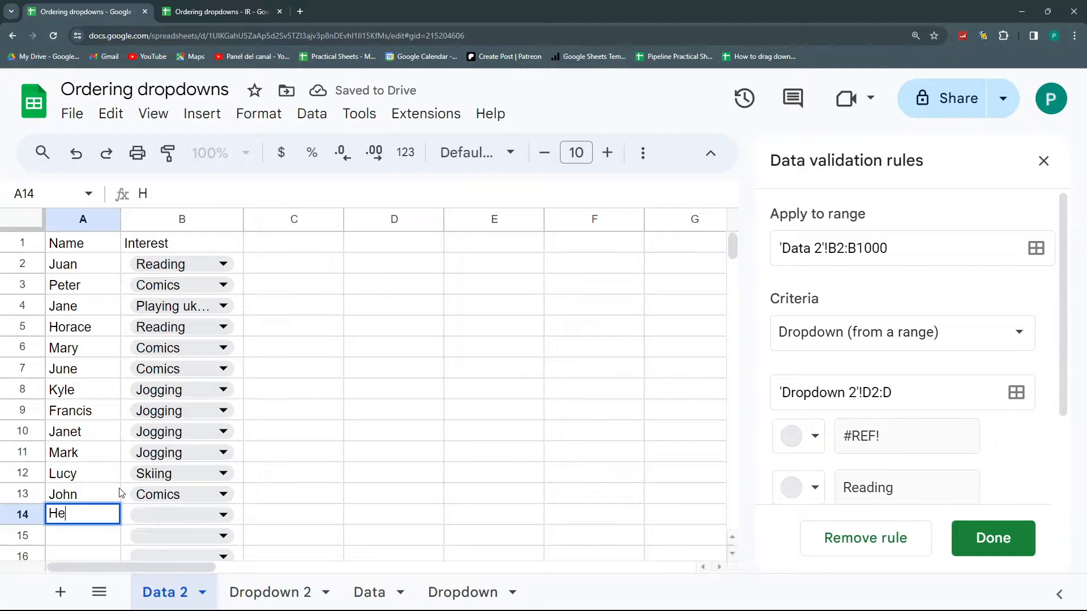
key(Tab)
text(com)
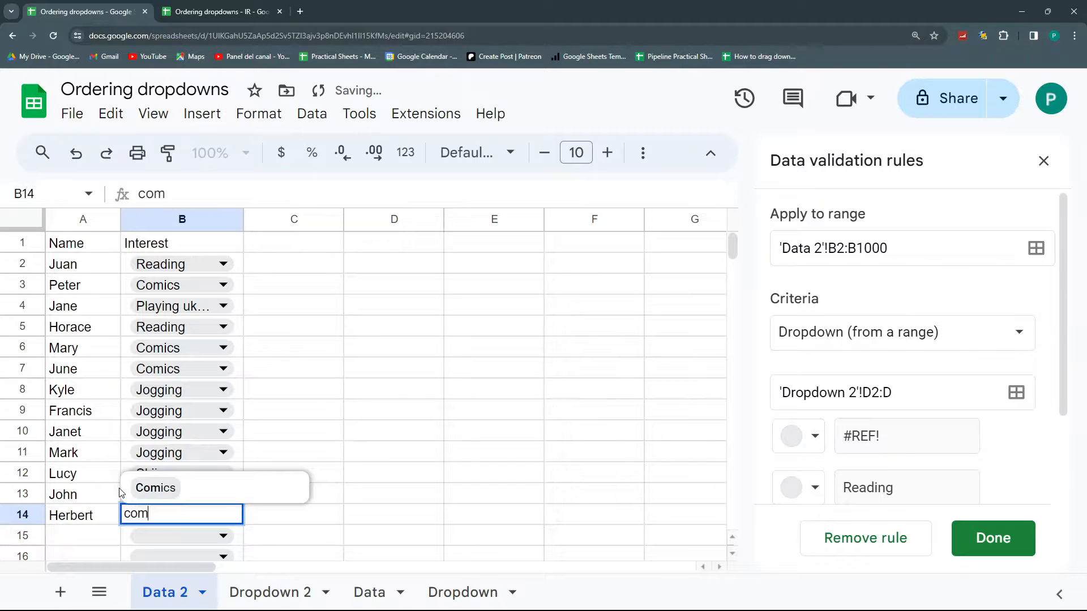
key(Down)
key(Return)
Step: Examine the order of the options in the Interest dropdown of B15 on Data 2
scroll(170, 481, down, 1)
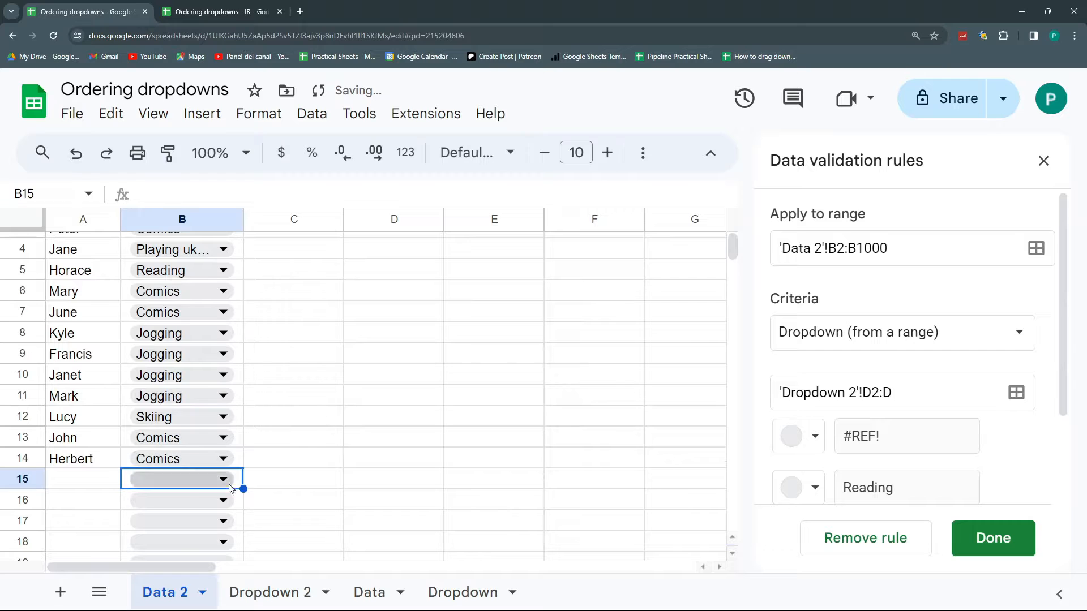
click(221, 479)
click(310, 526)
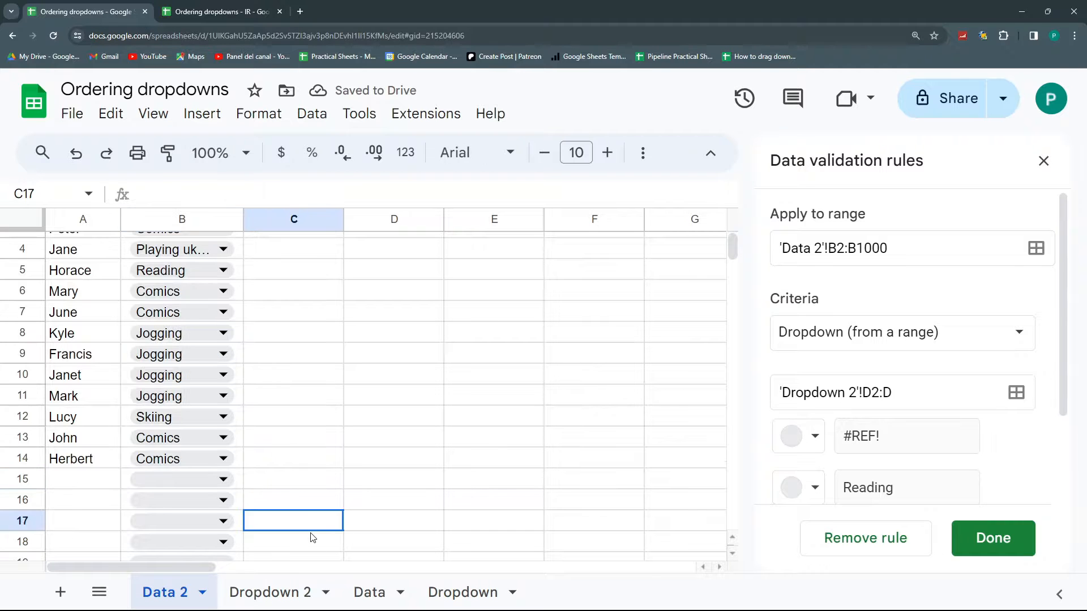
scroll(263, 438, up, 1)
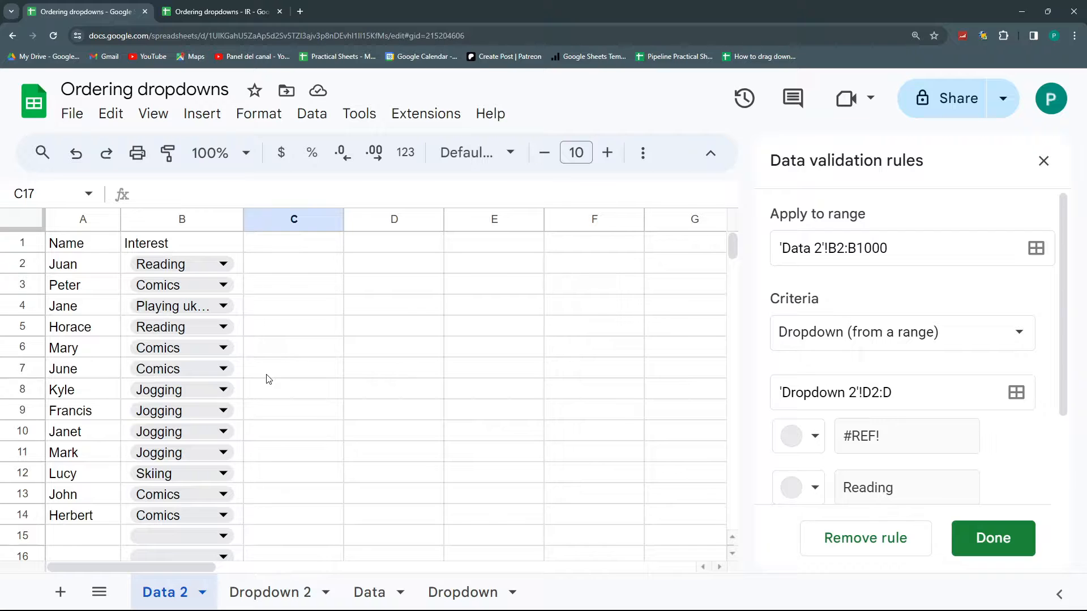
click(292, 343)
Step: Review the helper tables on Dropdown 2, including the UNIQUE formula in A2 and the COUNTIF formulas in the Frequency column
click(270, 598)
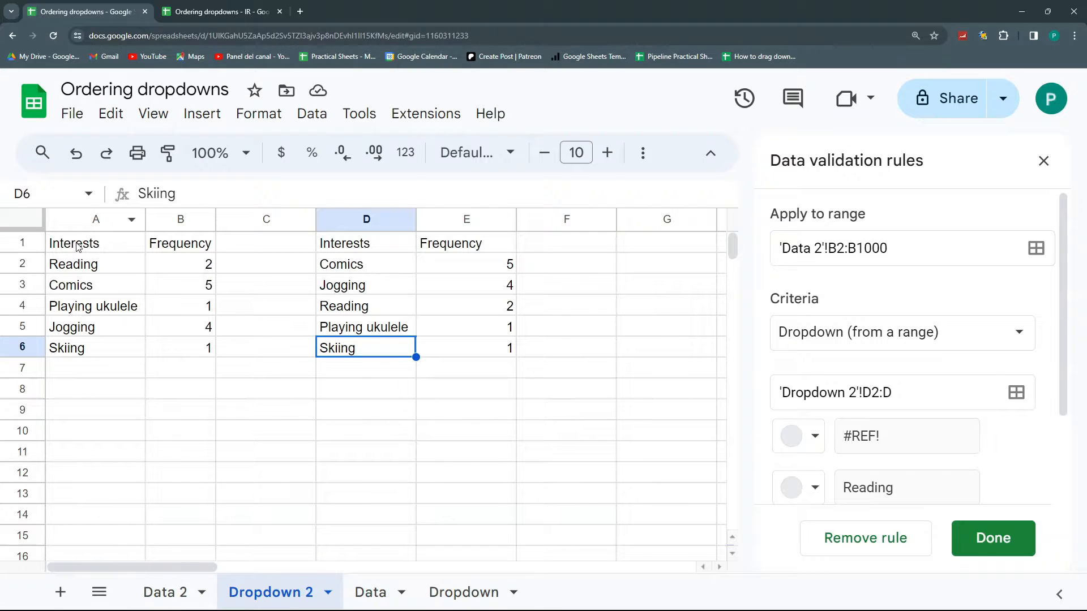
drag(77, 245, 181, 243)
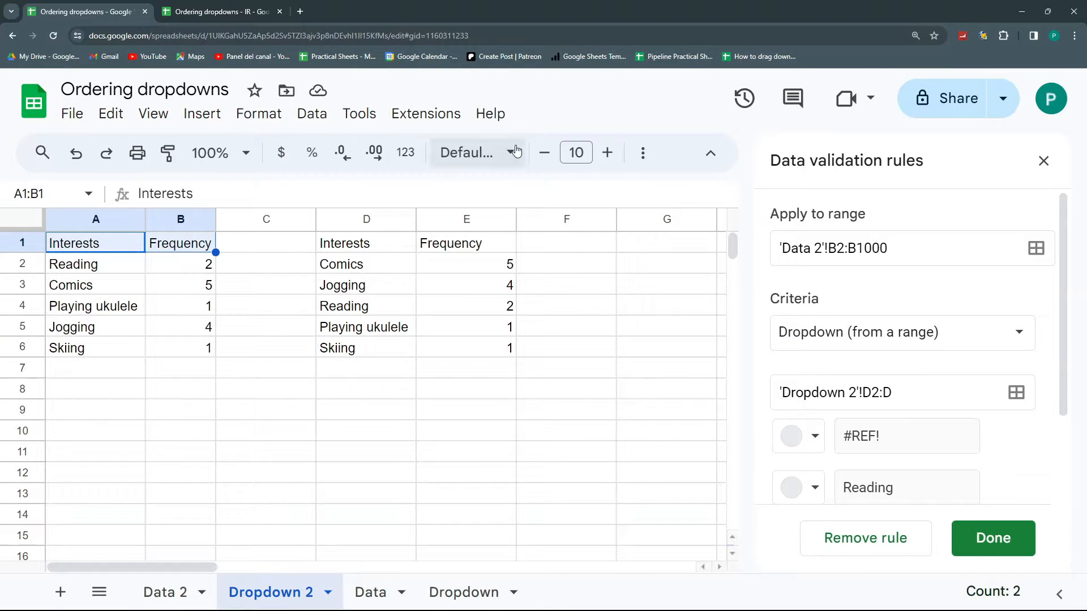
drag(388, 242, 444, 355)
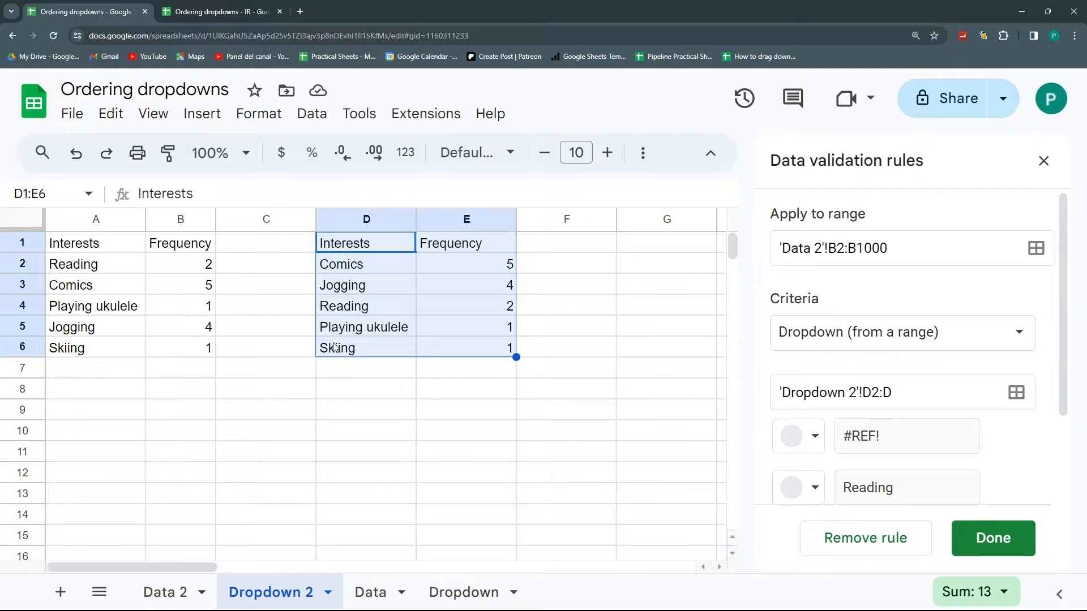
click(130, 264)
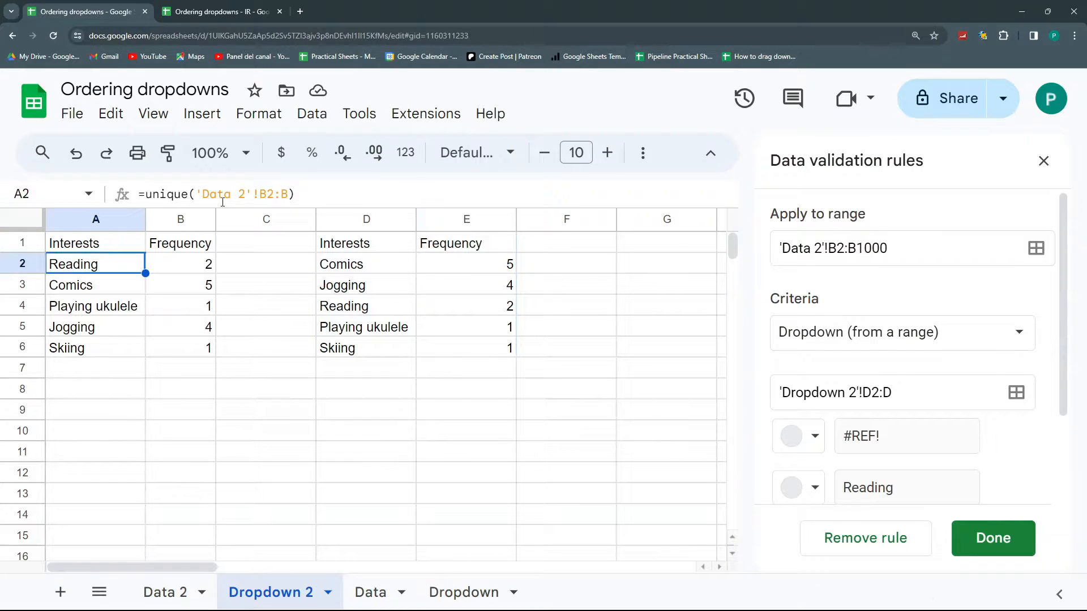
drag(195, 244, 89, 341)
drag(100, 263, 160, 324)
click(129, 264)
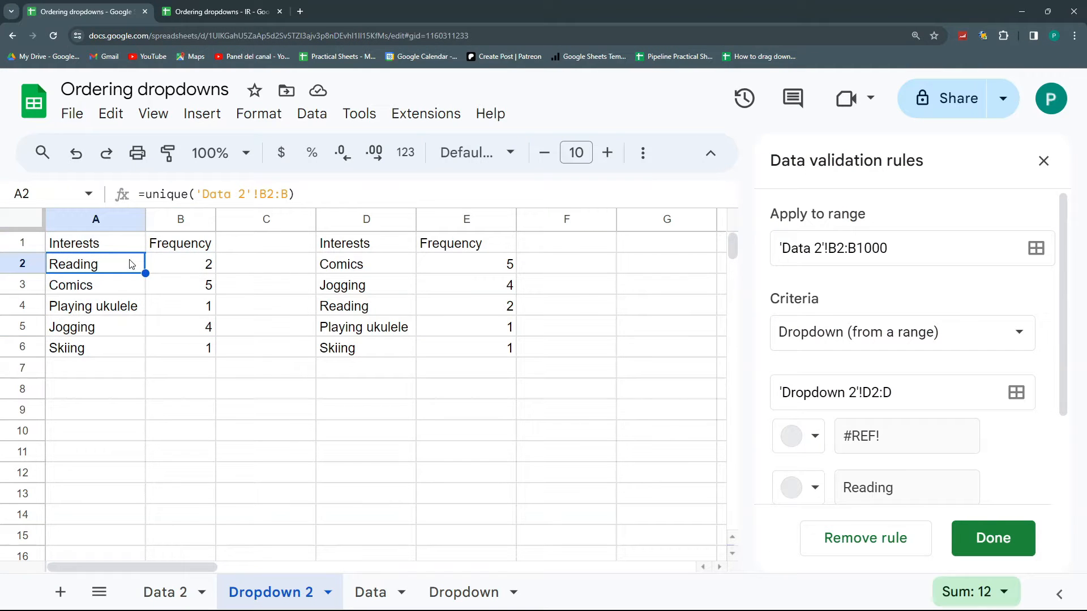
click(171, 263)
drag(135, 267, 175, 357)
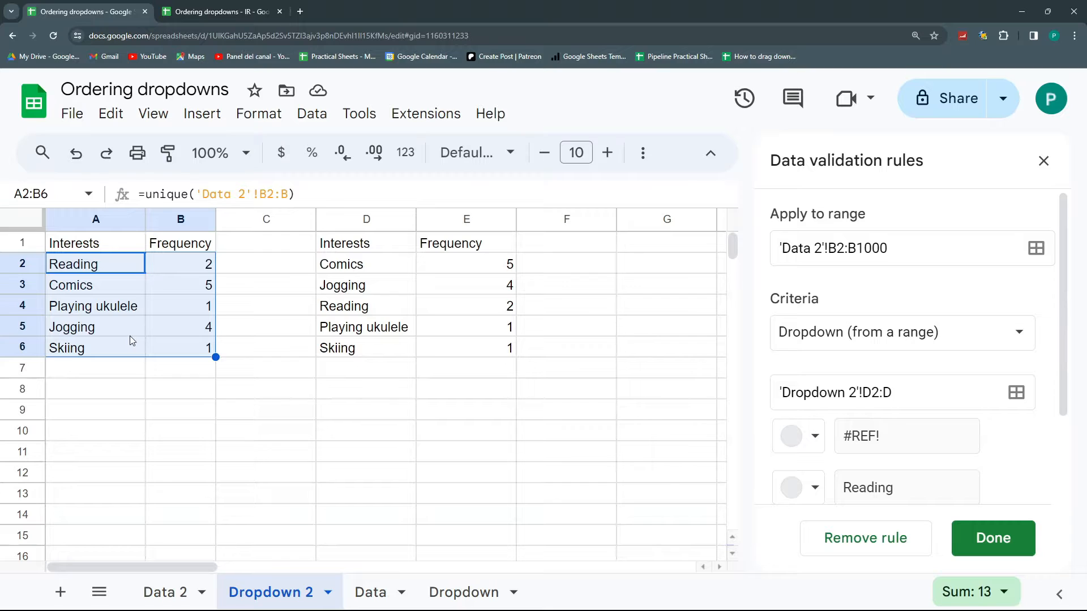
click(164, 304)
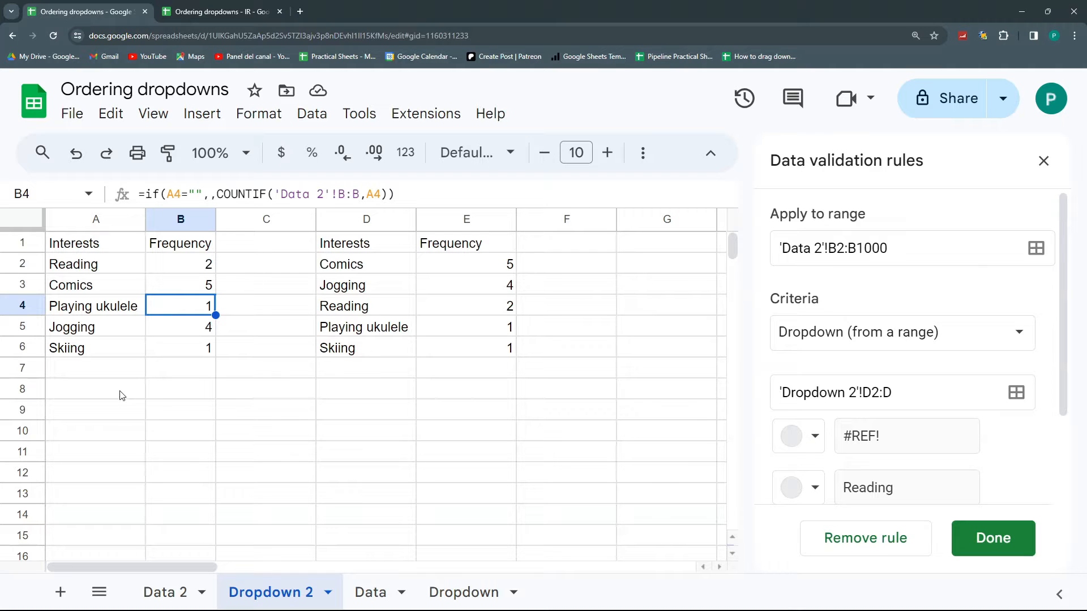
Step: Widen the Frequency column B on Dropdown 2 and inspect the SORT formula in D2
drag(215, 220, 244, 220)
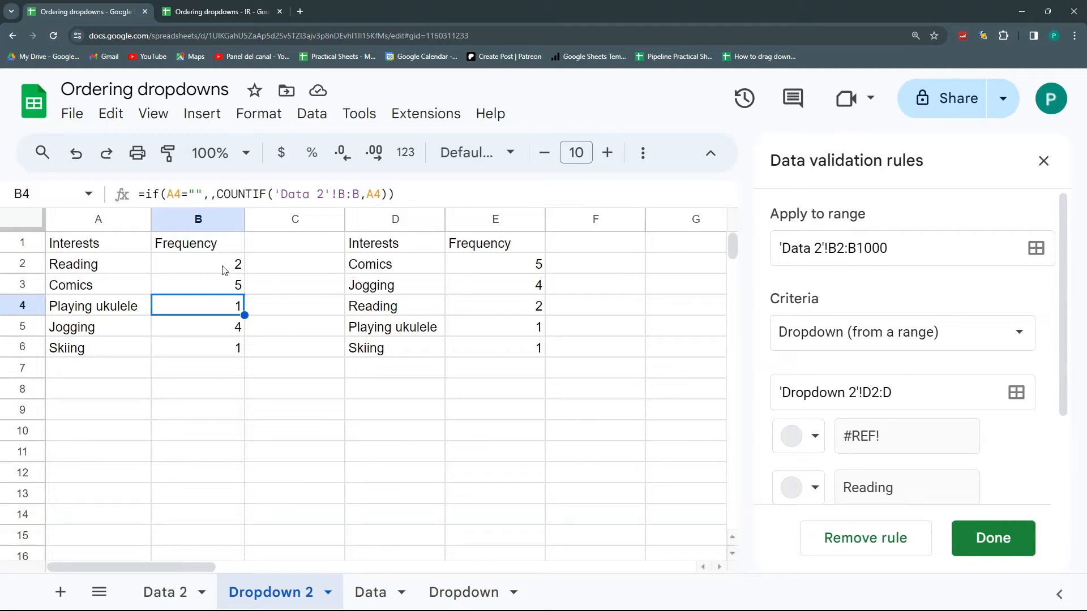
click(383, 268)
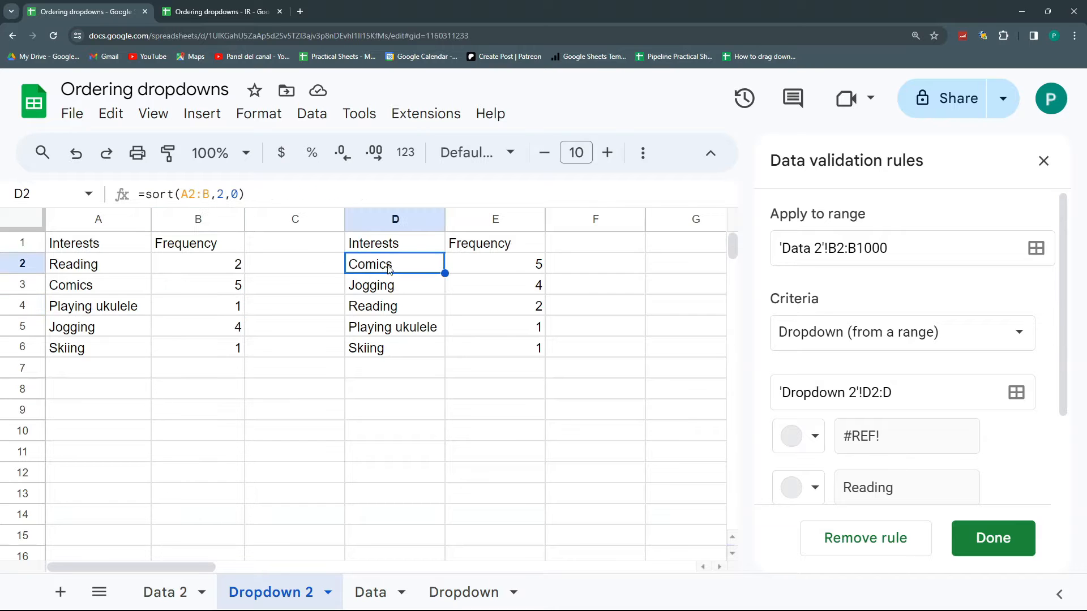
Step: Close the data validation rules and widen the Interest column B on Data 2 to fit the full text of "Playing ukulele"
click(1043, 161)
click(192, 580)
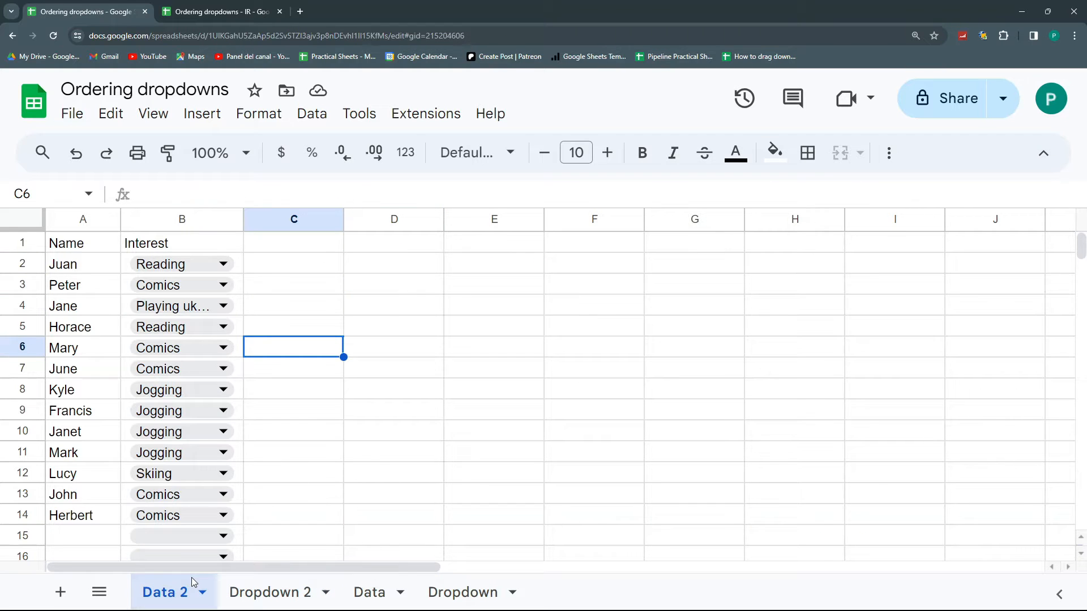
click(299, 415)
drag(246, 219, 290, 218)
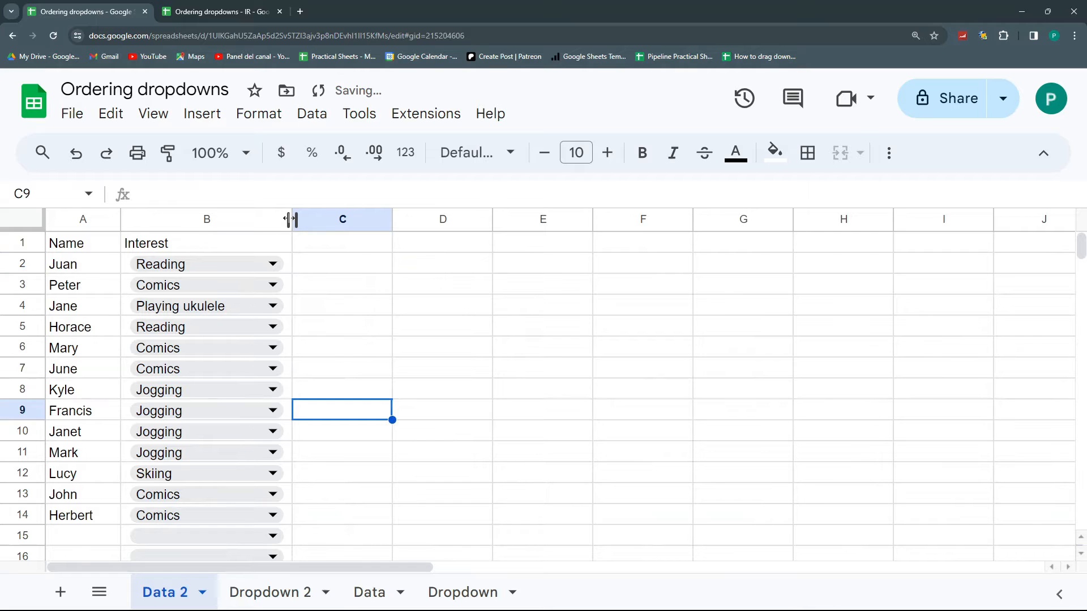
click(333, 310)
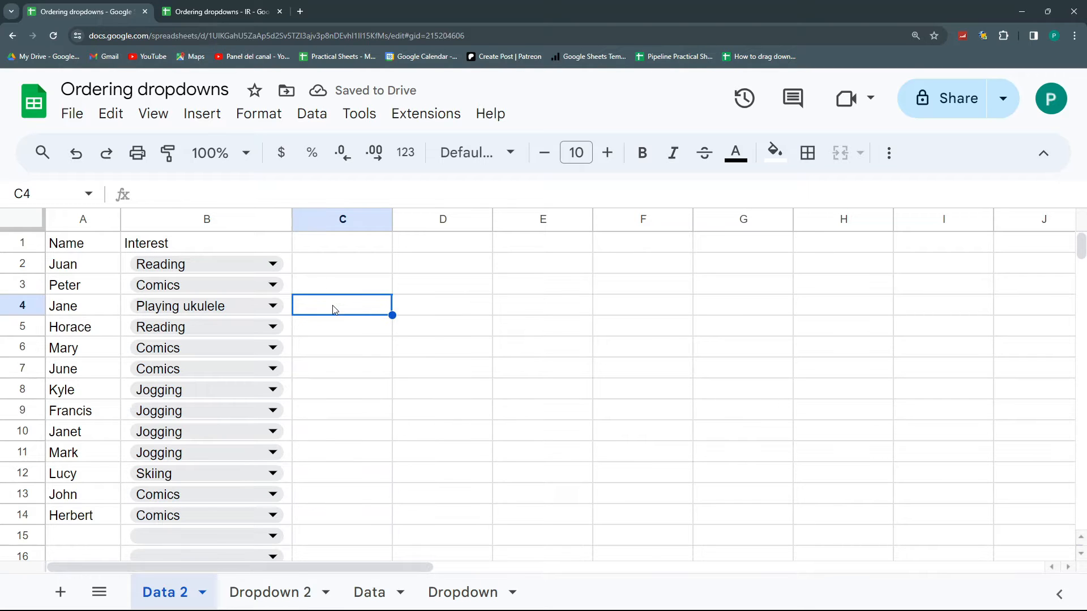
drag(416, 261, 430, 396)
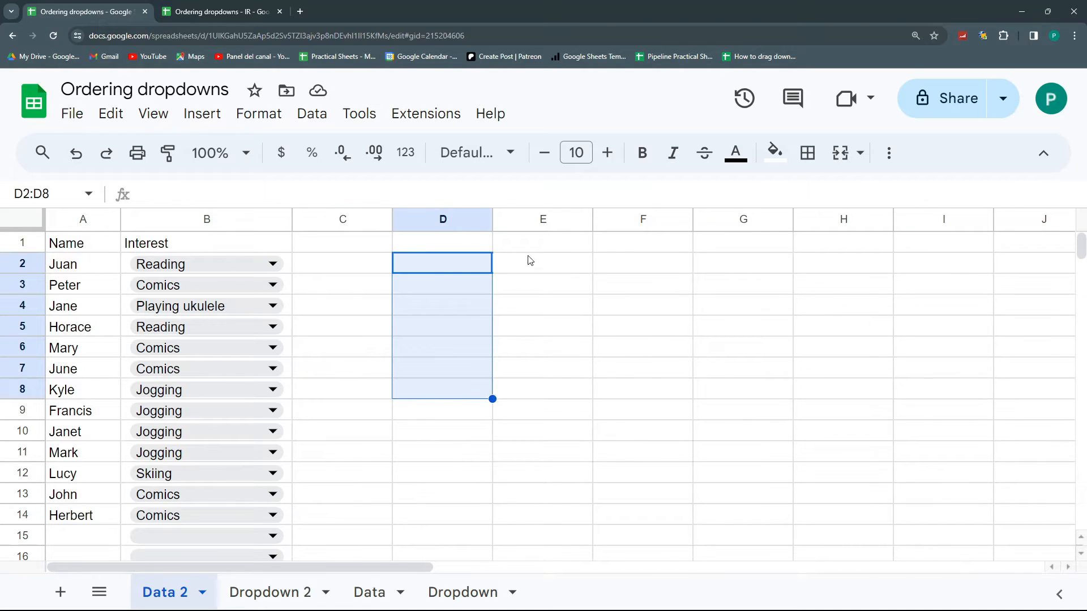
click(539, 284)
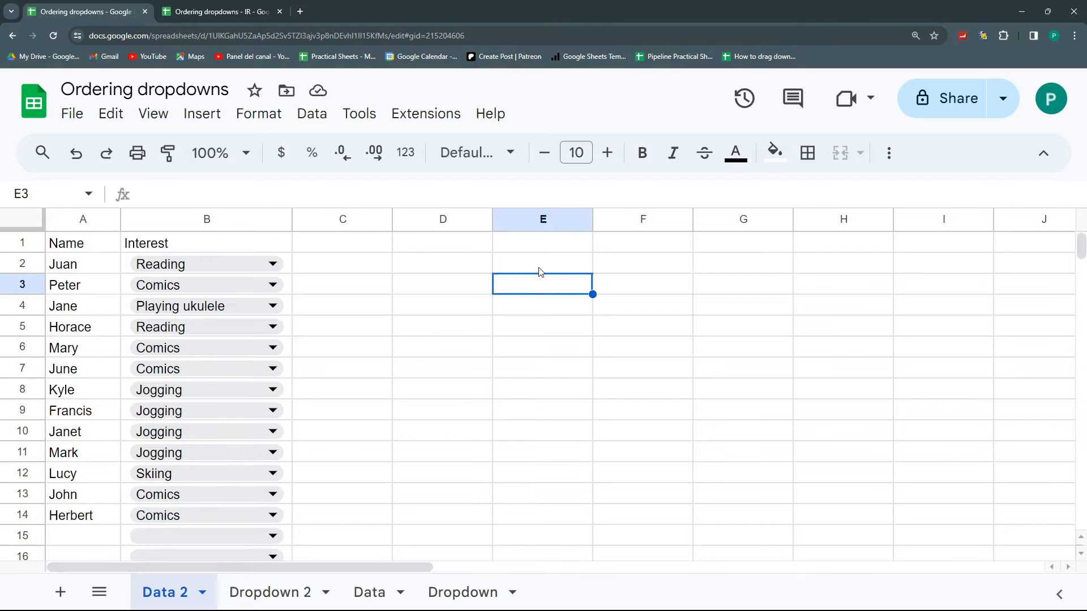